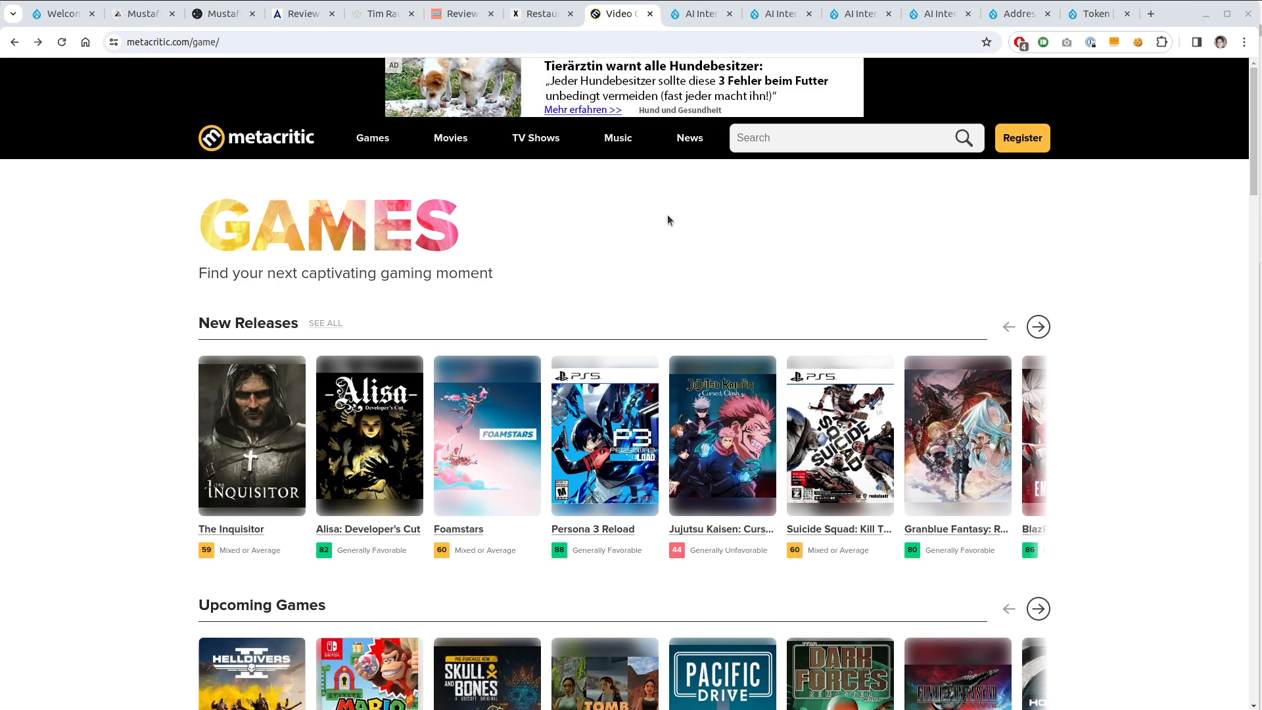
Glance at the local Drupal site's welcome page, then the AI Interpolator OpenAI and SERP module pages
{"action": "left_click", "coordinate": [64, 14]}
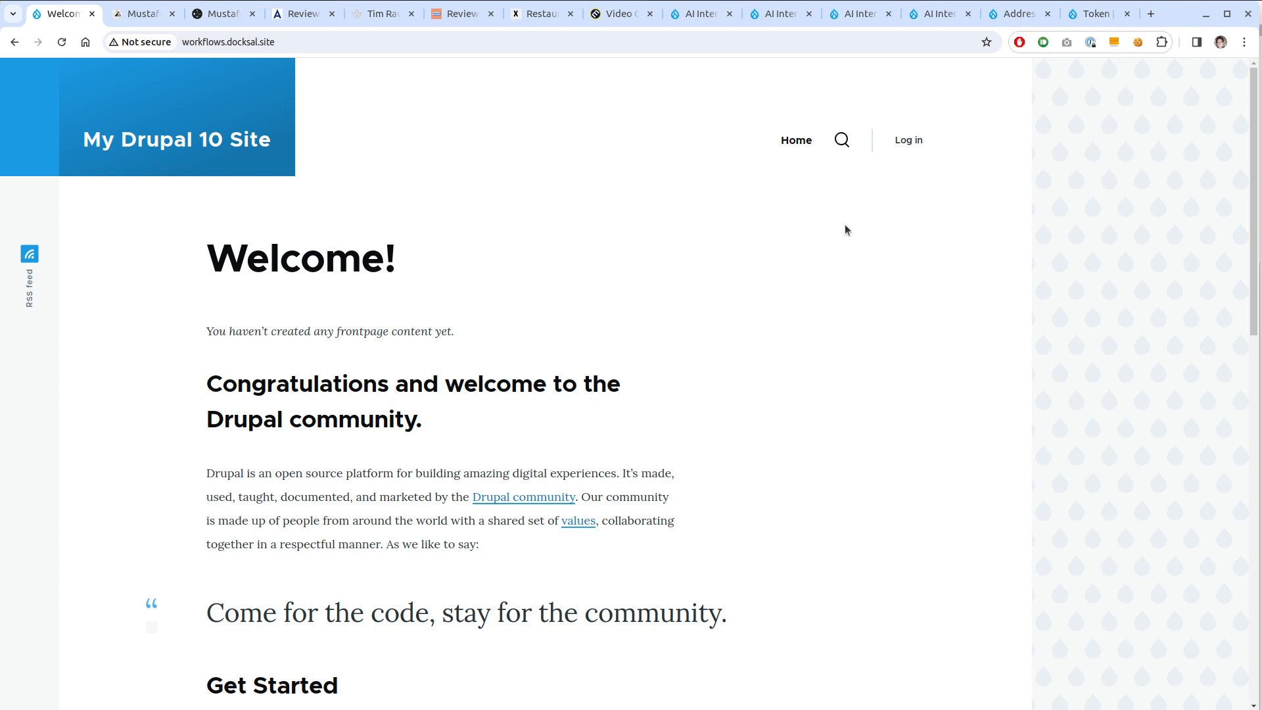
{"action": "left_click", "coordinate": [697, 14]}
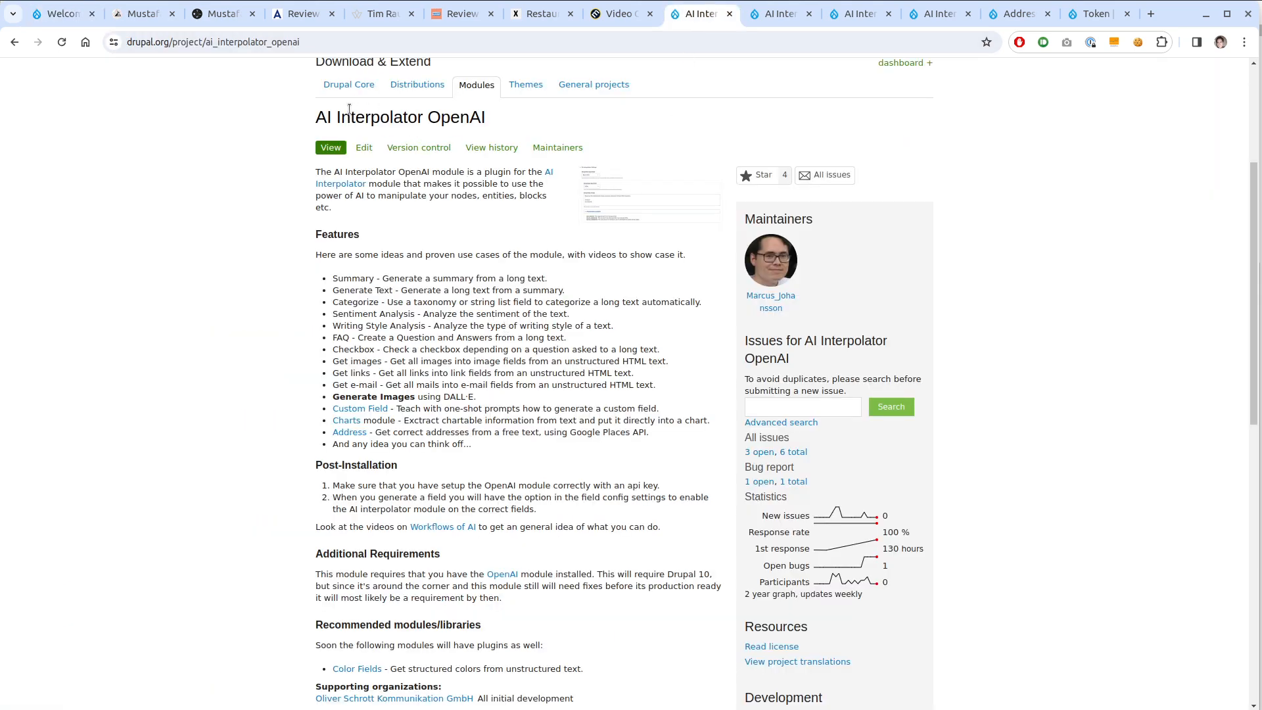
{"action": "left_click", "coordinate": [765, 14]}
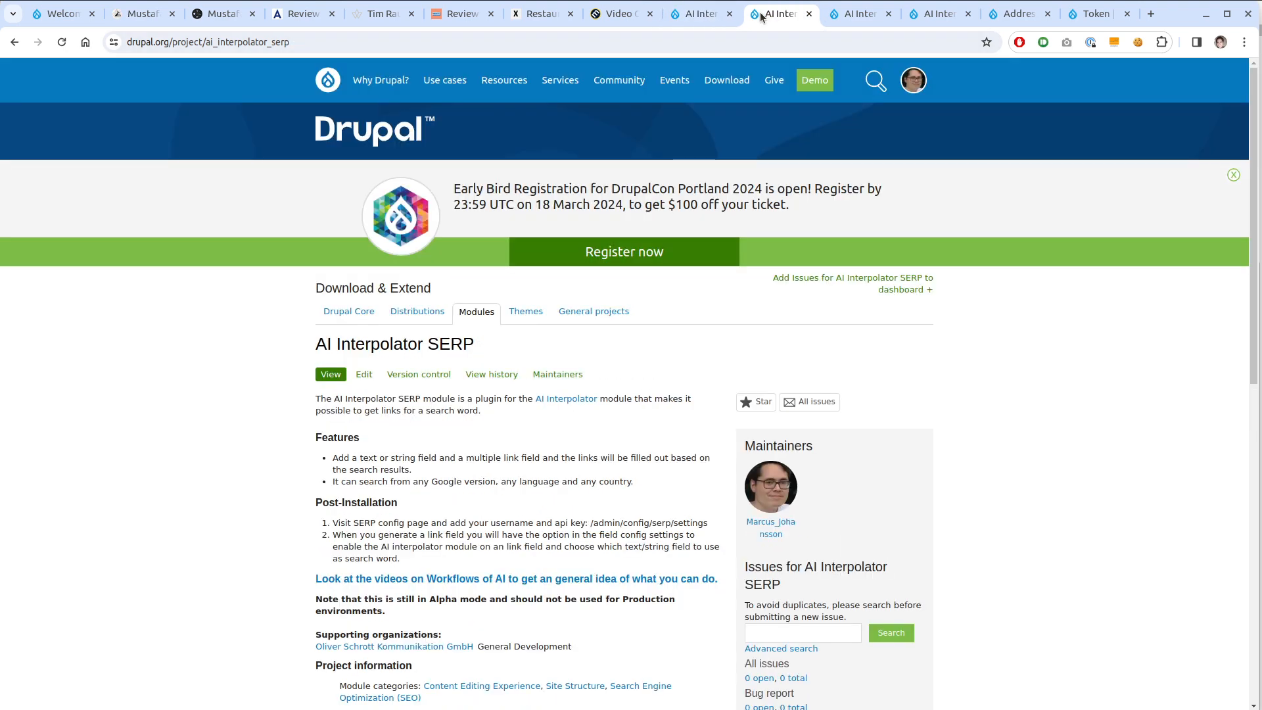
{"action": "left_click", "coordinate": [698, 14]}
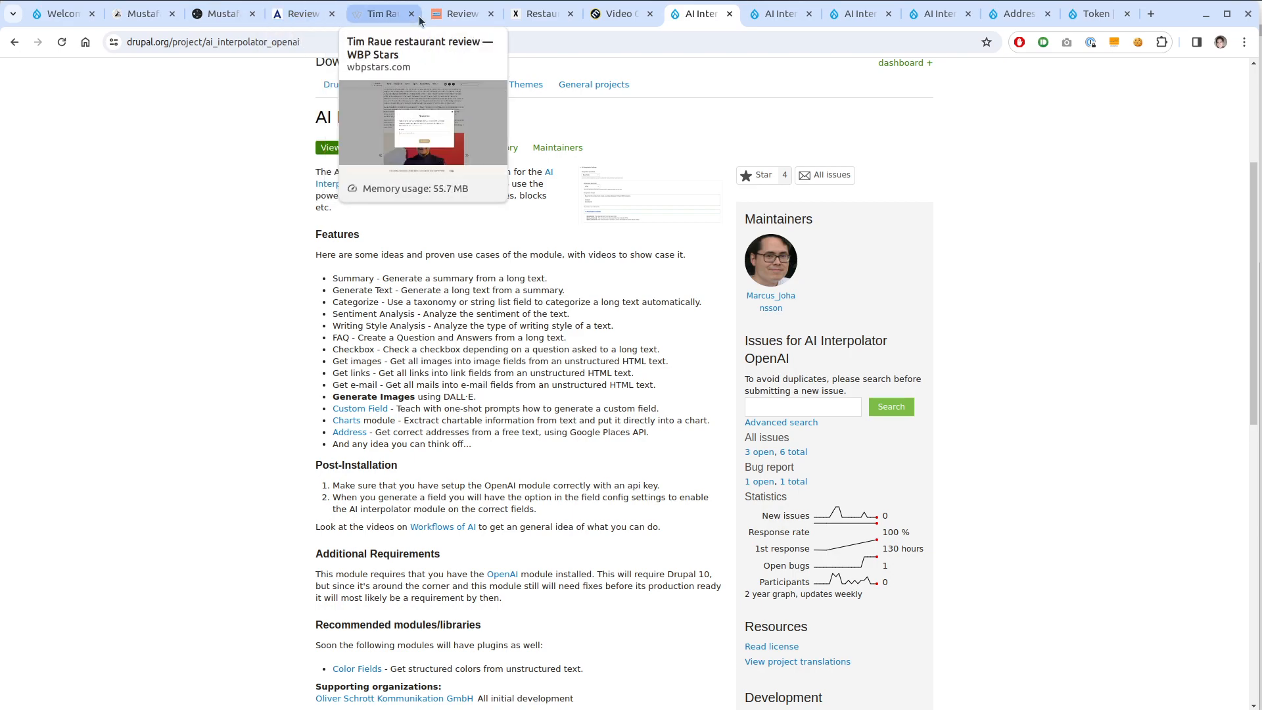
Skim the kebab stall review blog article, then return to the AI Interpolator OpenAI page
{"action": "left_click", "coordinate": [220, 14]}
{"action": "scroll", "coordinate": [436, 496], "scroll_direction": "up", "scroll_amount": 8}
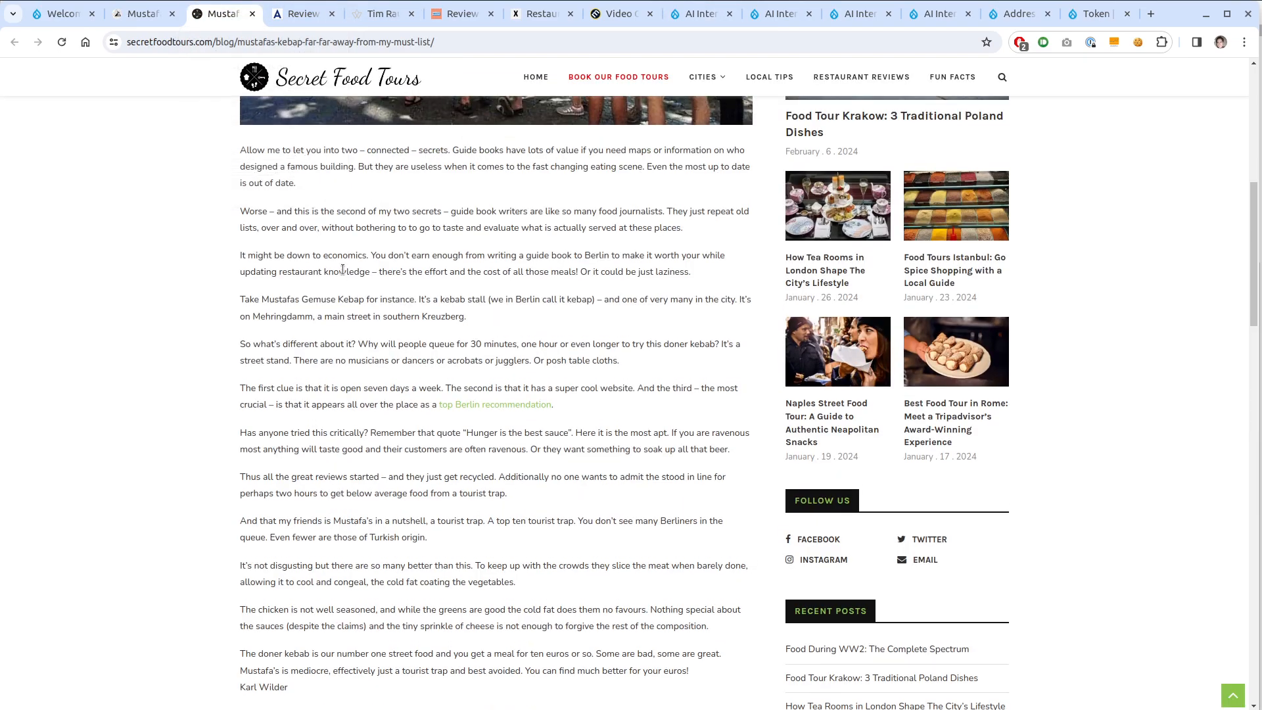
{"action": "scroll", "coordinate": [436, 490], "scroll_direction": "down", "scroll_amount": 12}
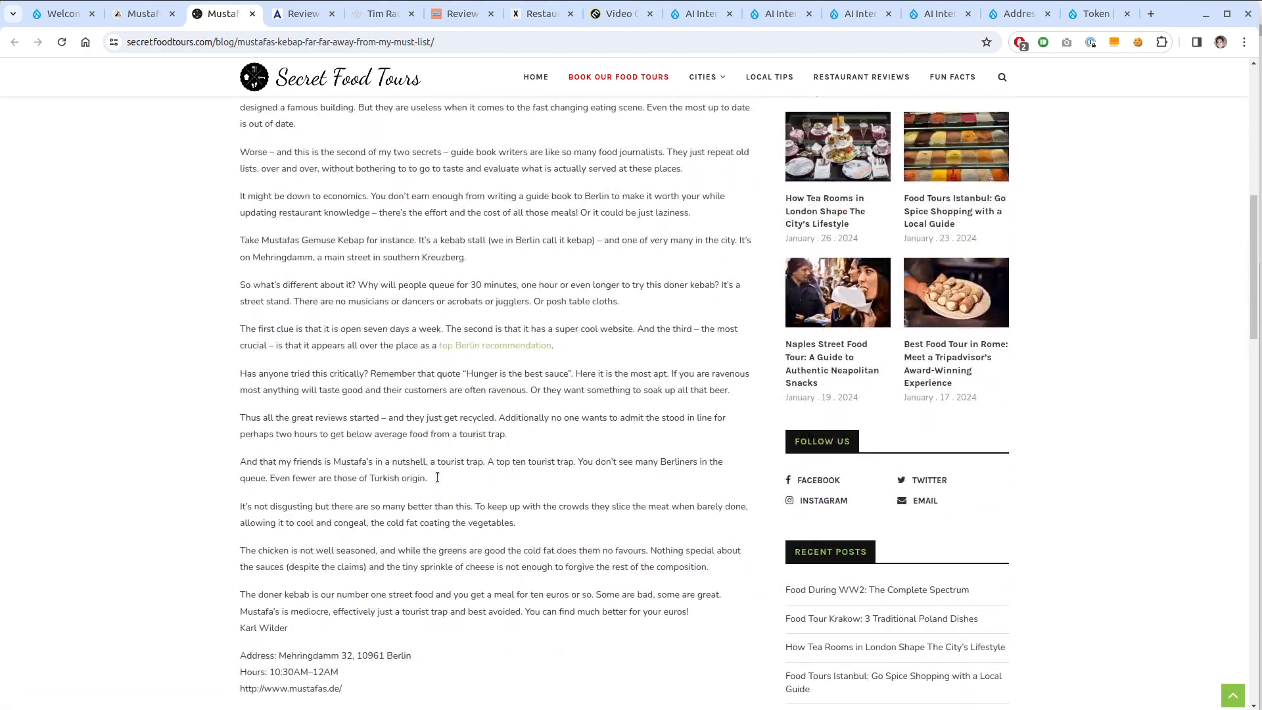
{"action": "scroll", "coordinate": [437, 476], "scroll_direction": "up", "scroll_amount": 2}
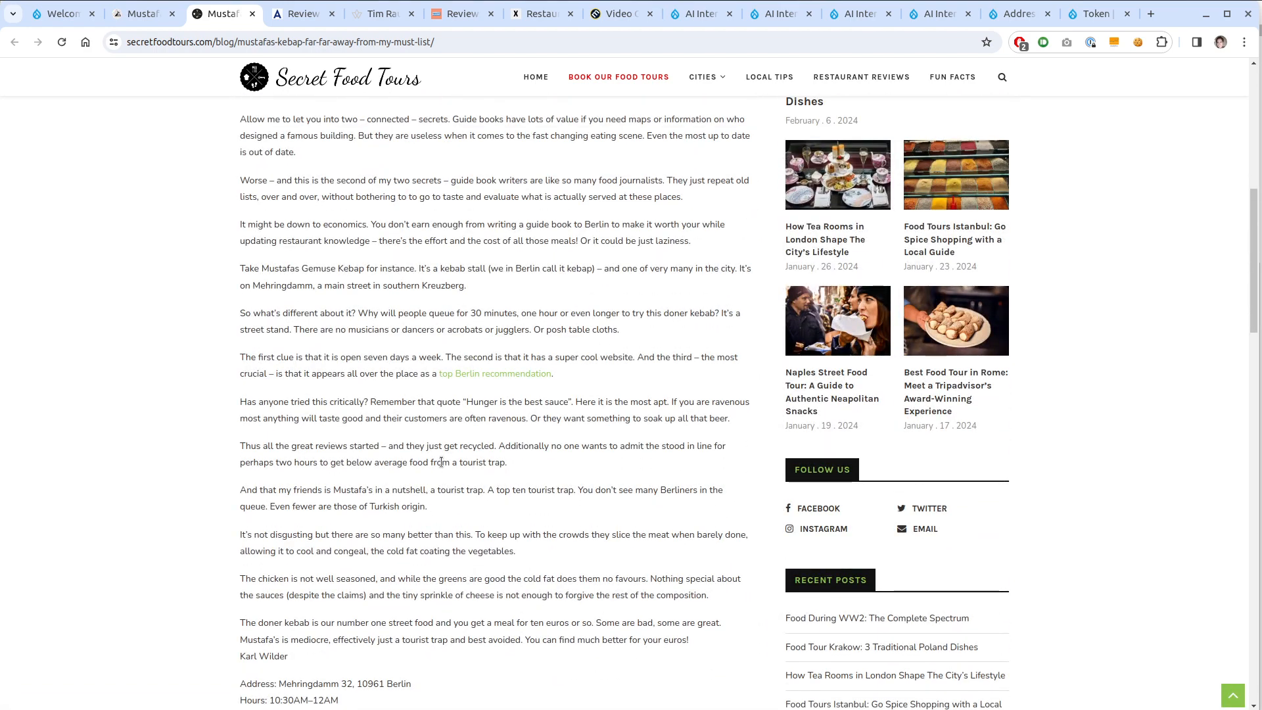
{"action": "left_click", "coordinate": [698, 14]}
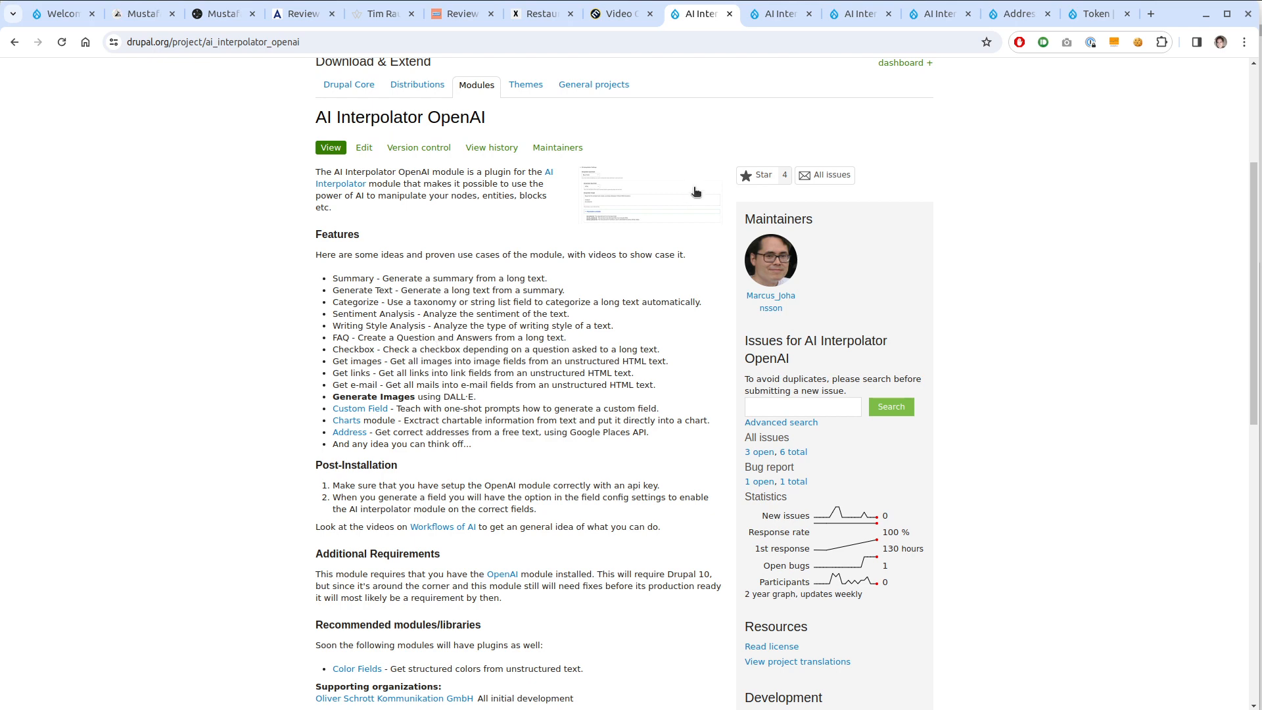
Compare the AI Interpolator SERP and OpenAI module pages
{"action": "left_click", "coordinate": [779, 14]}
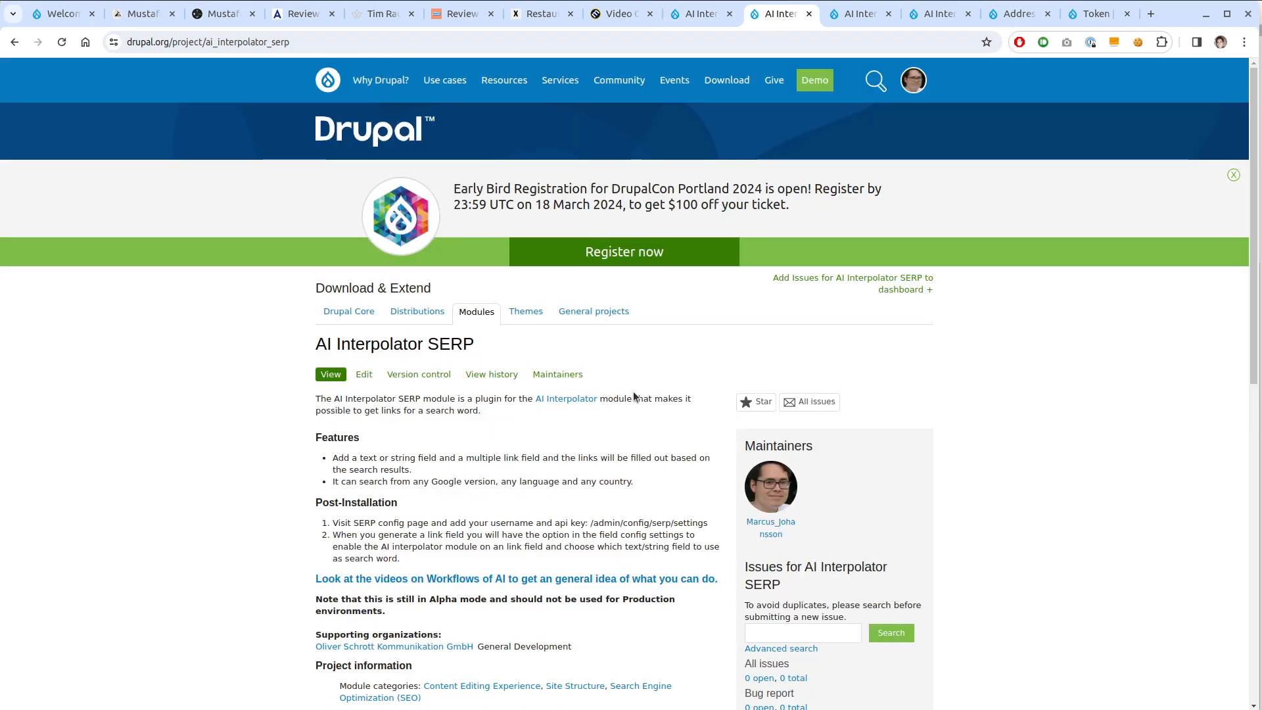
{"action": "scroll", "coordinate": [633, 392], "scroll_direction": "down", "scroll_amount": 1}
{"action": "left_click", "coordinate": [684, 16]}
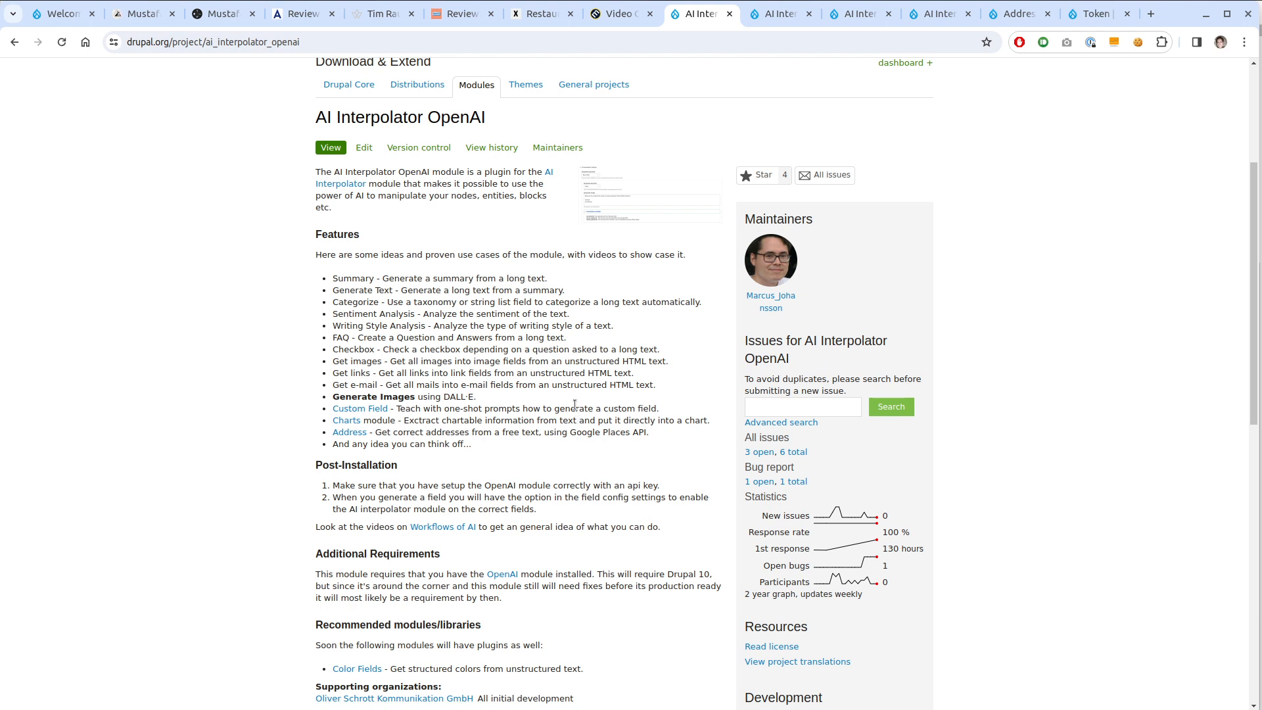
{"action": "key", "text": "ctrl+Tab"}
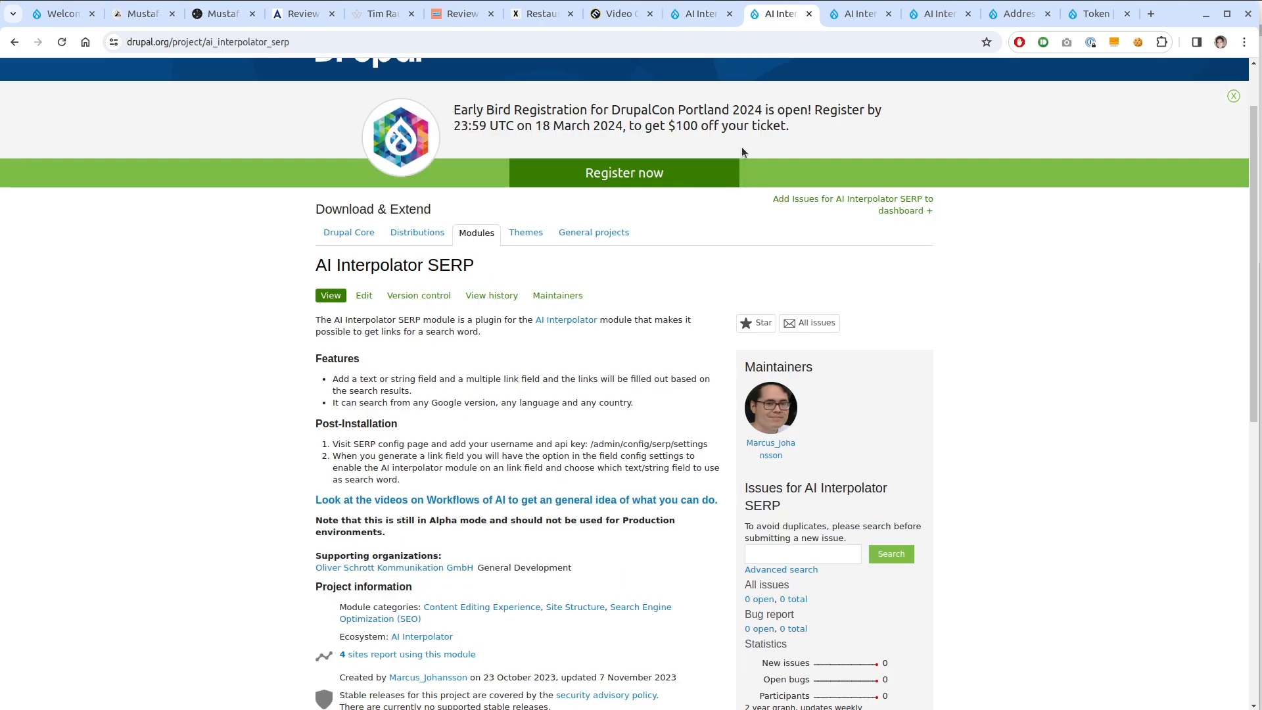
{"action": "scroll", "coordinate": [598, 375], "scroll_direction": "down", "scroll_amount": 2}
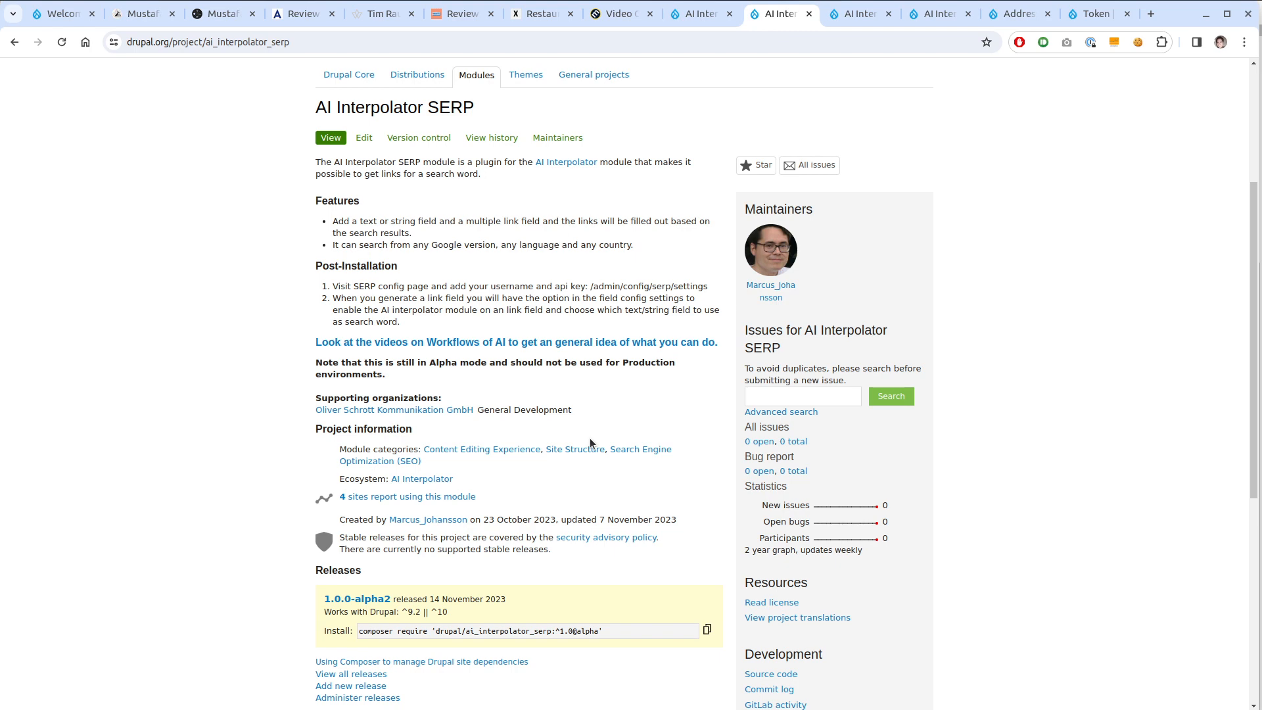
Read through the Scraping Bot page's features, beta upgrade and post-installation notes
{"action": "key", "text": "ctrl+Tab"}
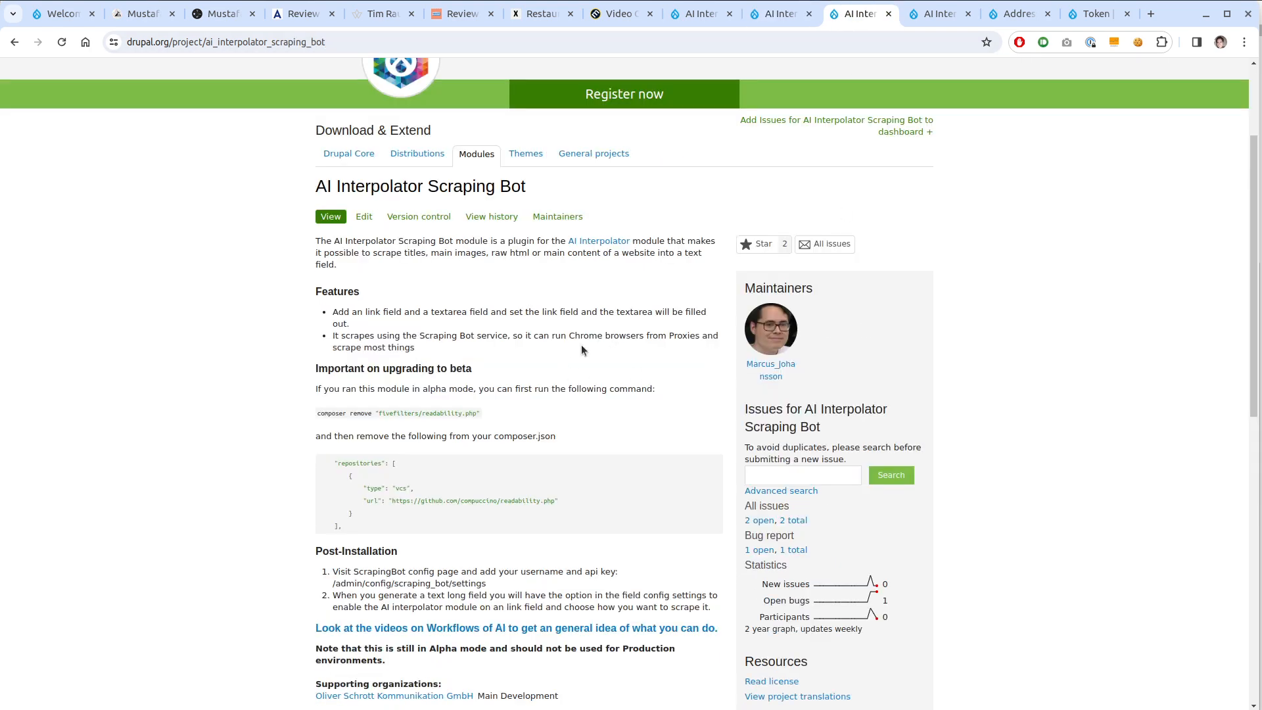
{"action": "scroll", "coordinate": [581, 345], "scroll_direction": "down", "scroll_amount": 2}
{"action": "scroll", "coordinate": [581, 346], "scroll_direction": "down", "scroll_amount": 1}
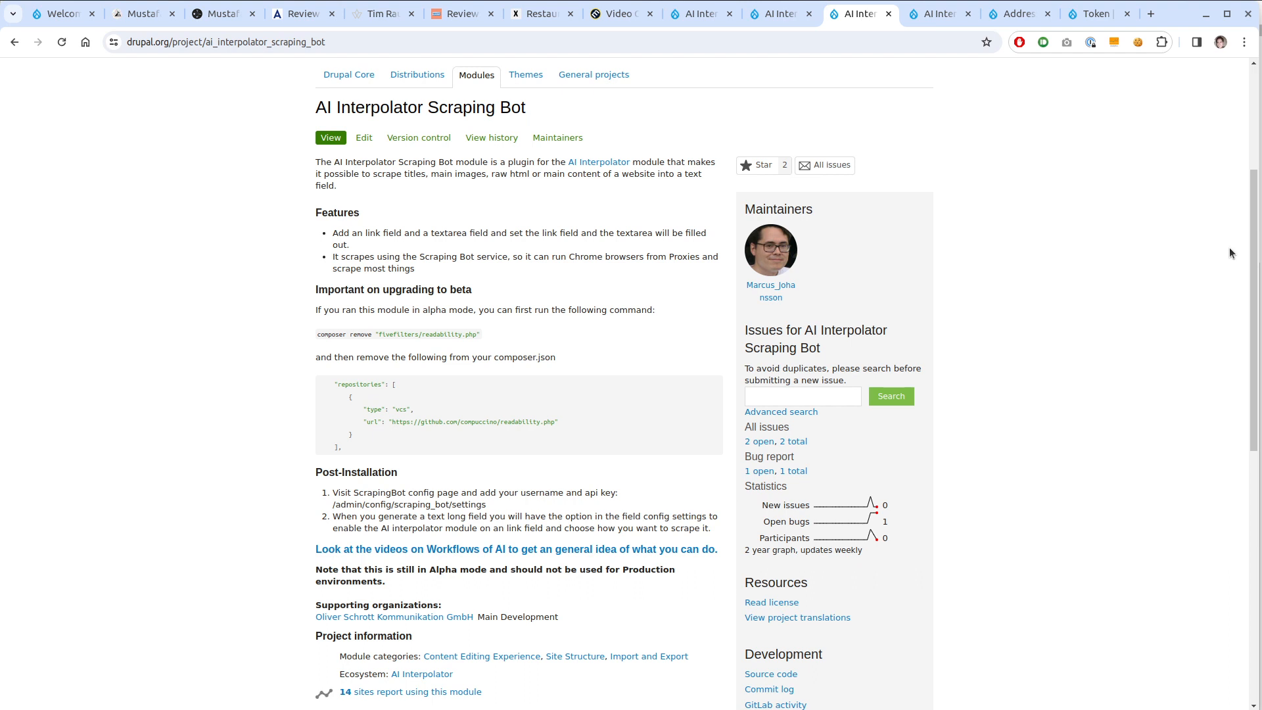
{"action": "scroll", "coordinate": [1130, 437], "scroll_direction": "down", "scroll_amount": 2}
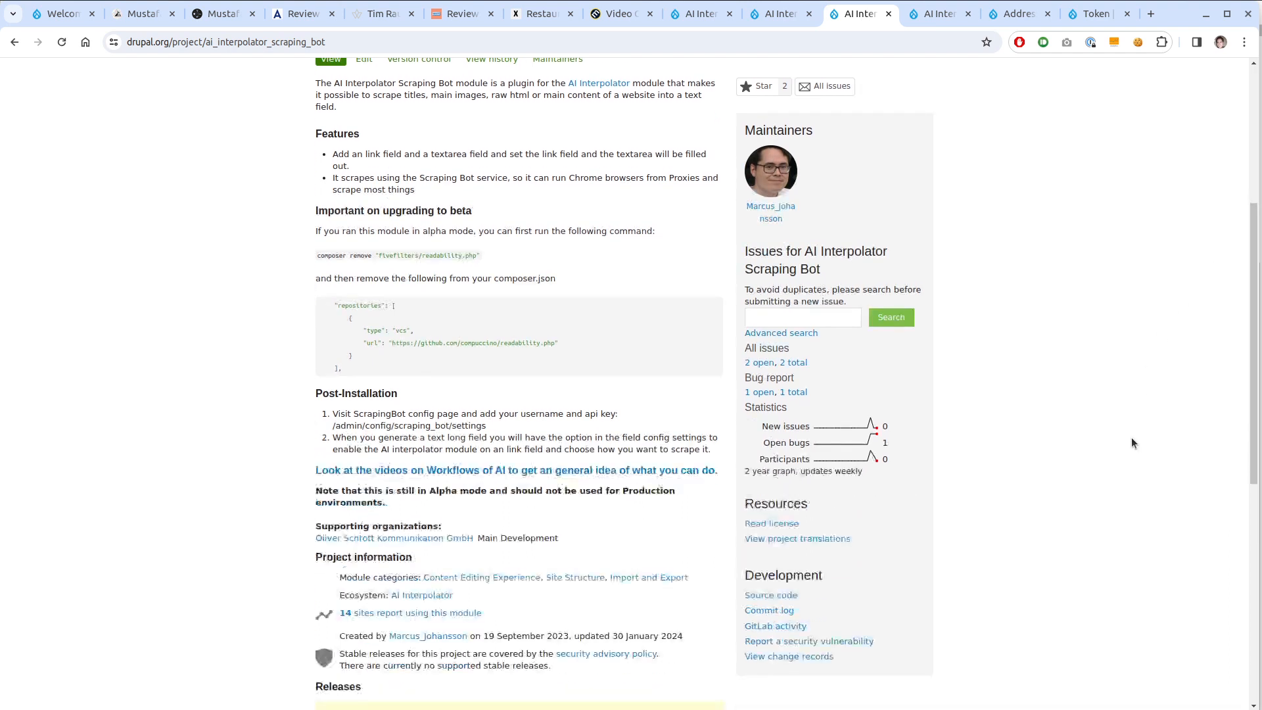
{"action": "scroll", "coordinate": [1130, 436], "scroll_direction": "up", "scroll_amount": 2}
{"action": "scroll", "coordinate": [1131, 443], "scroll_direction": "down", "scroll_amount": 1}
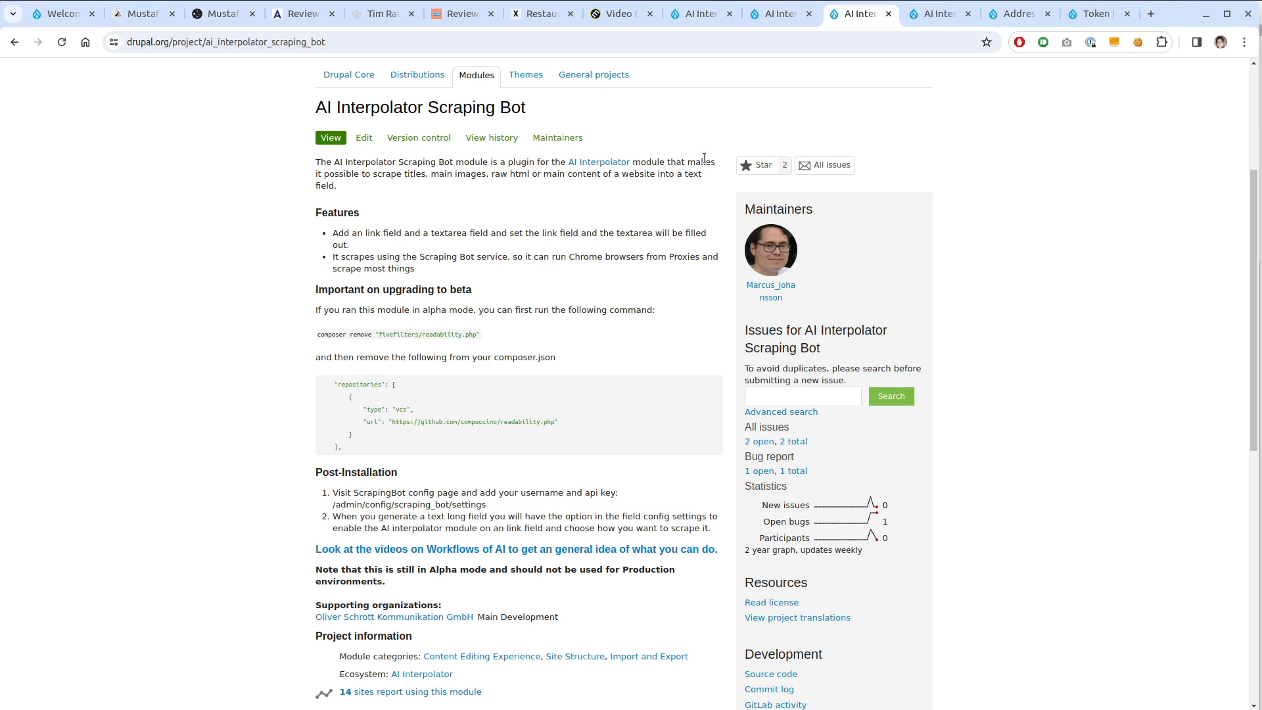
Look over the AI Interpolator Screenshots module page
{"action": "left_click", "coordinate": [941, 15]}
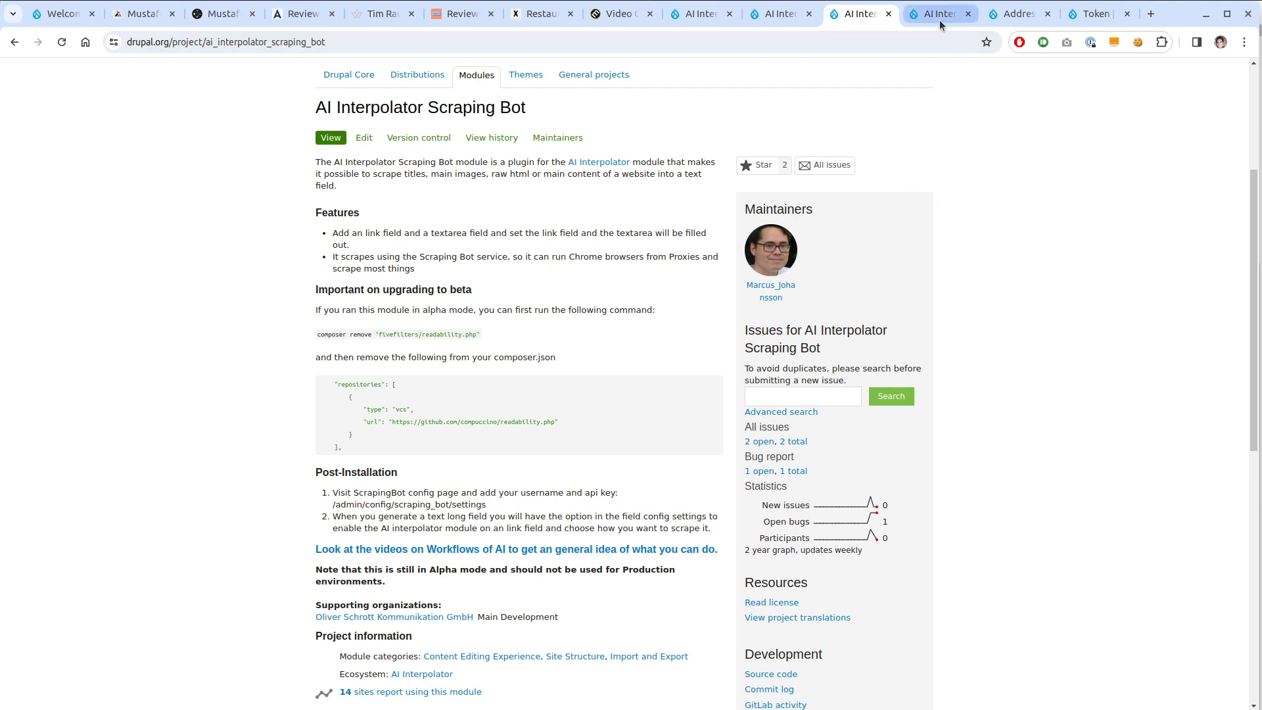
{"action": "scroll", "coordinate": [134, 342], "scroll_direction": "down", "scroll_amount": 3}
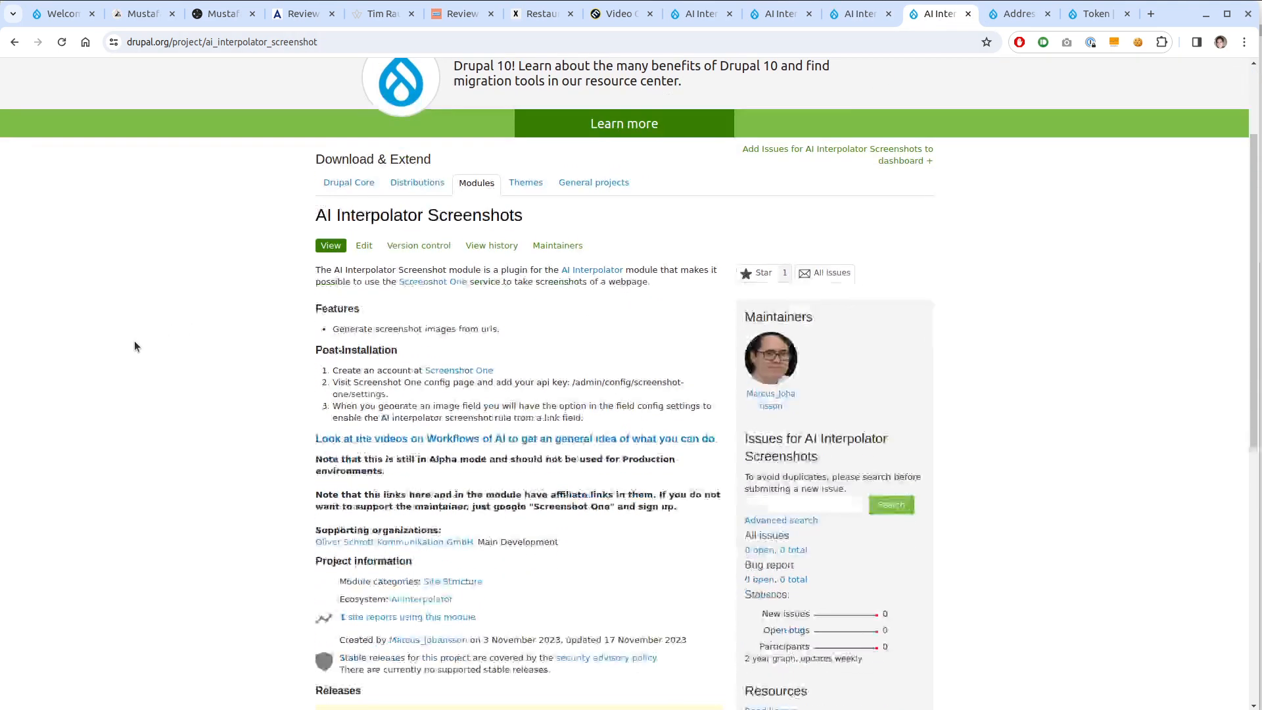
{"action": "scroll", "coordinate": [134, 346], "scroll_direction": "up", "scroll_amount": 2}
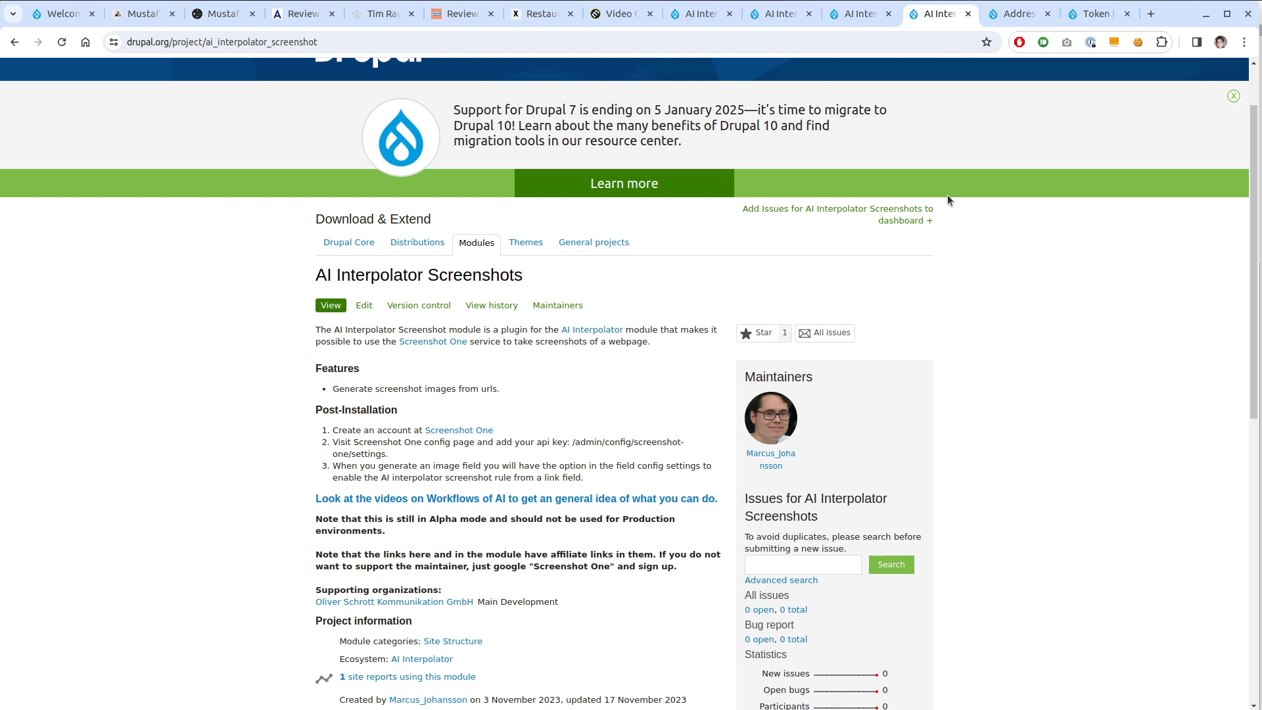
Review the Address module project page, then the Token module project page
{"action": "mouse_move", "coordinate": [1022, 27]}
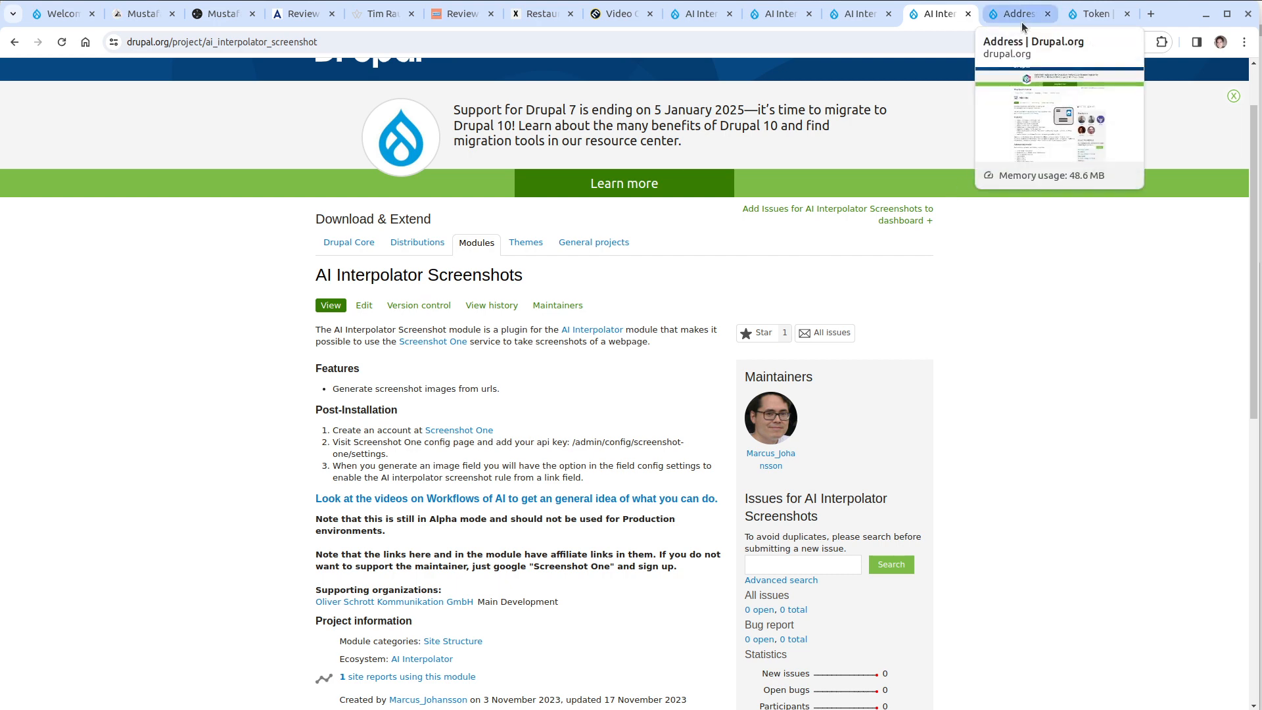
{"action": "left_click", "coordinate": [1022, 27]}
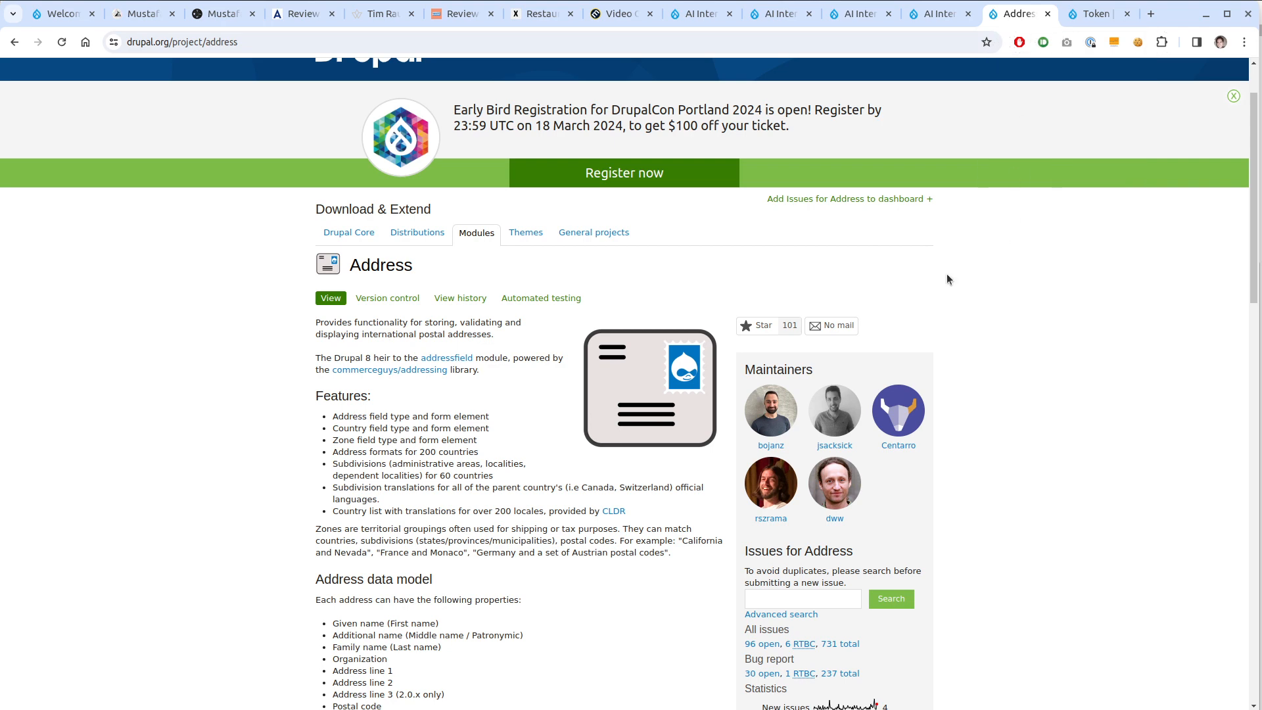
{"action": "scroll", "coordinate": [288, 319], "scroll_direction": "down", "scroll_amount": 3}
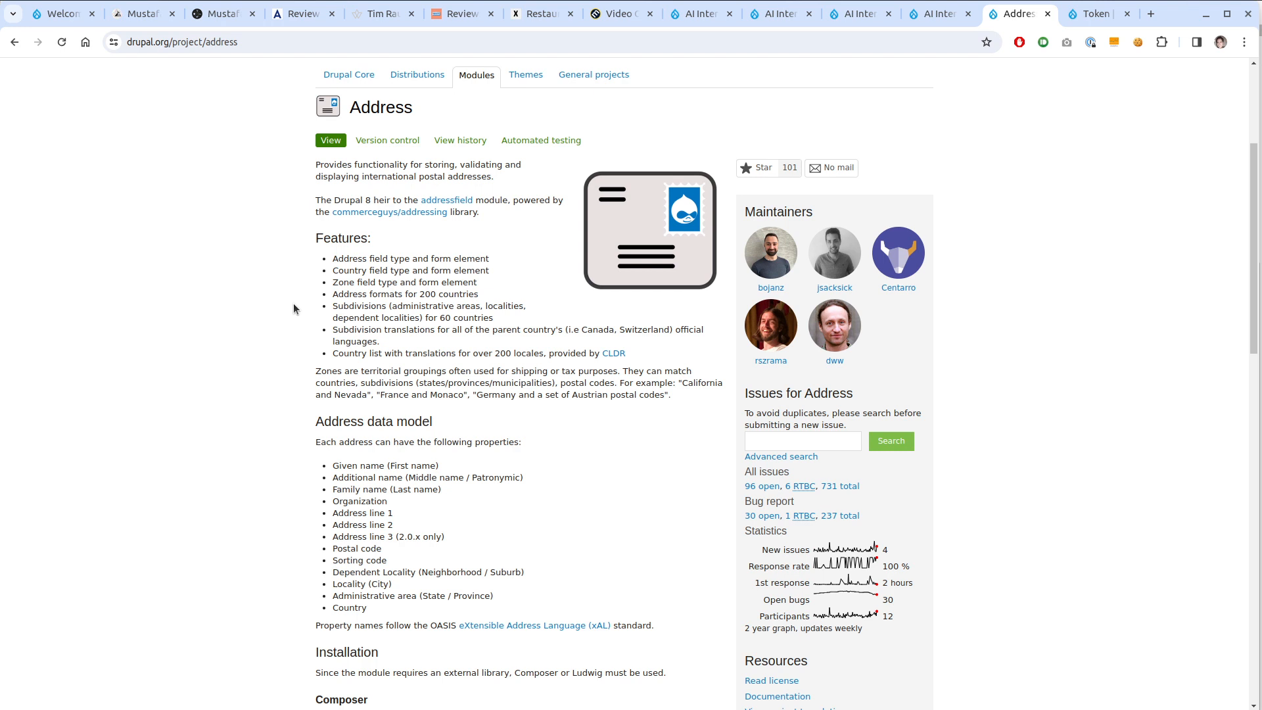
{"action": "left_click", "coordinate": [1097, 8]}
{"action": "scroll", "coordinate": [804, 259], "scroll_direction": "down", "scroll_amount": 1}
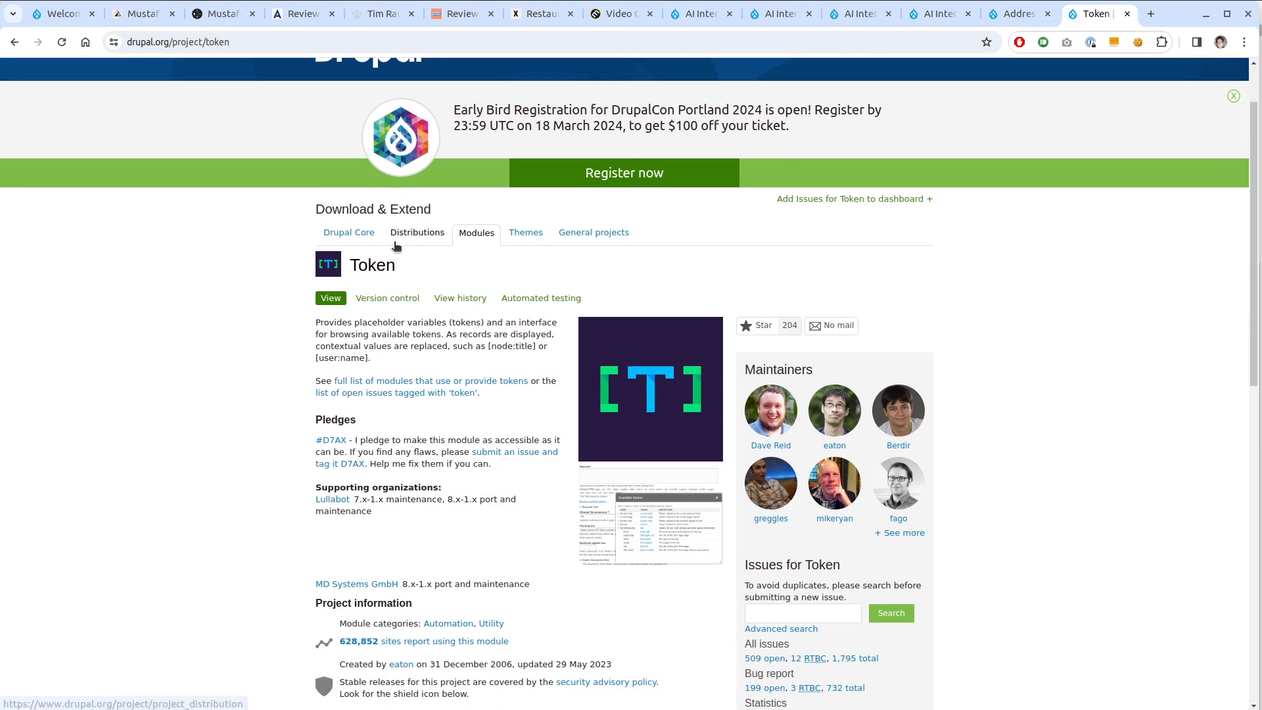
{"action": "scroll", "coordinate": [258, 255], "scroll_direction": "up", "scroll_amount": 2}
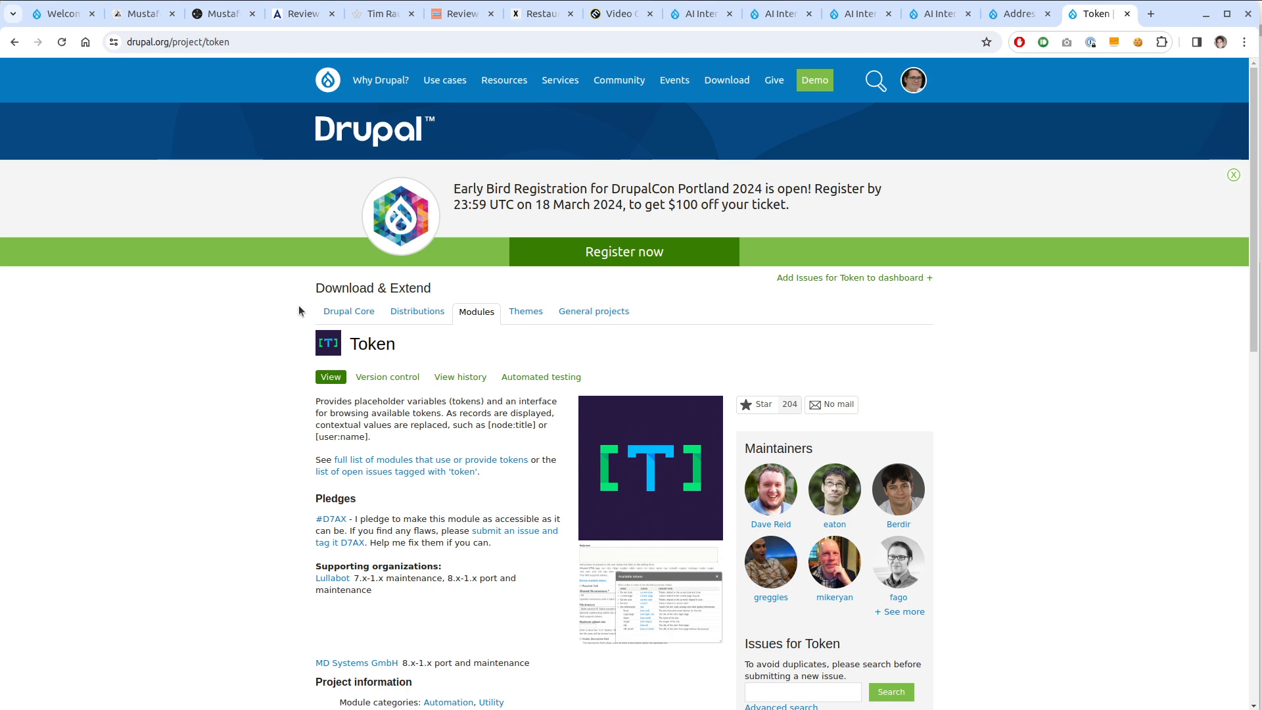
Log in to the local Drupal 10 site with the administrator account
{"action": "left_click", "coordinate": [67, 13]}
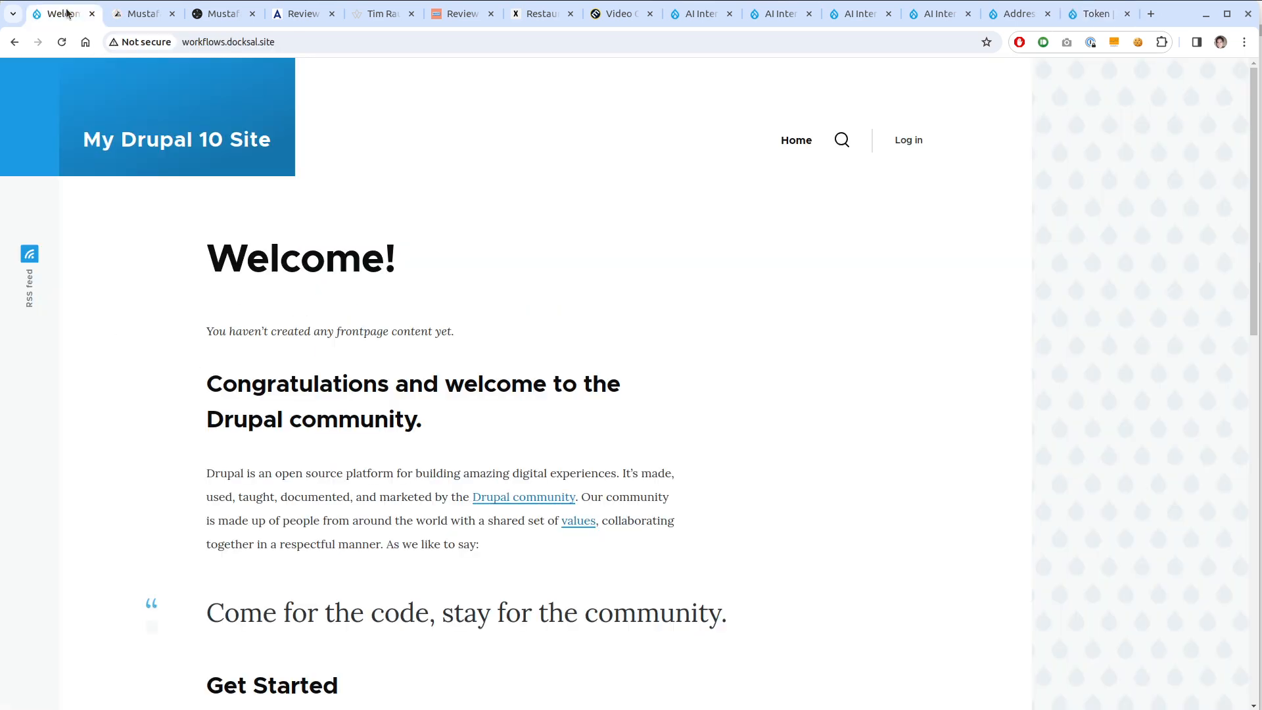
{"action": "left_click", "coordinate": [921, 143]}
{"action": "type", "text": "admina"}
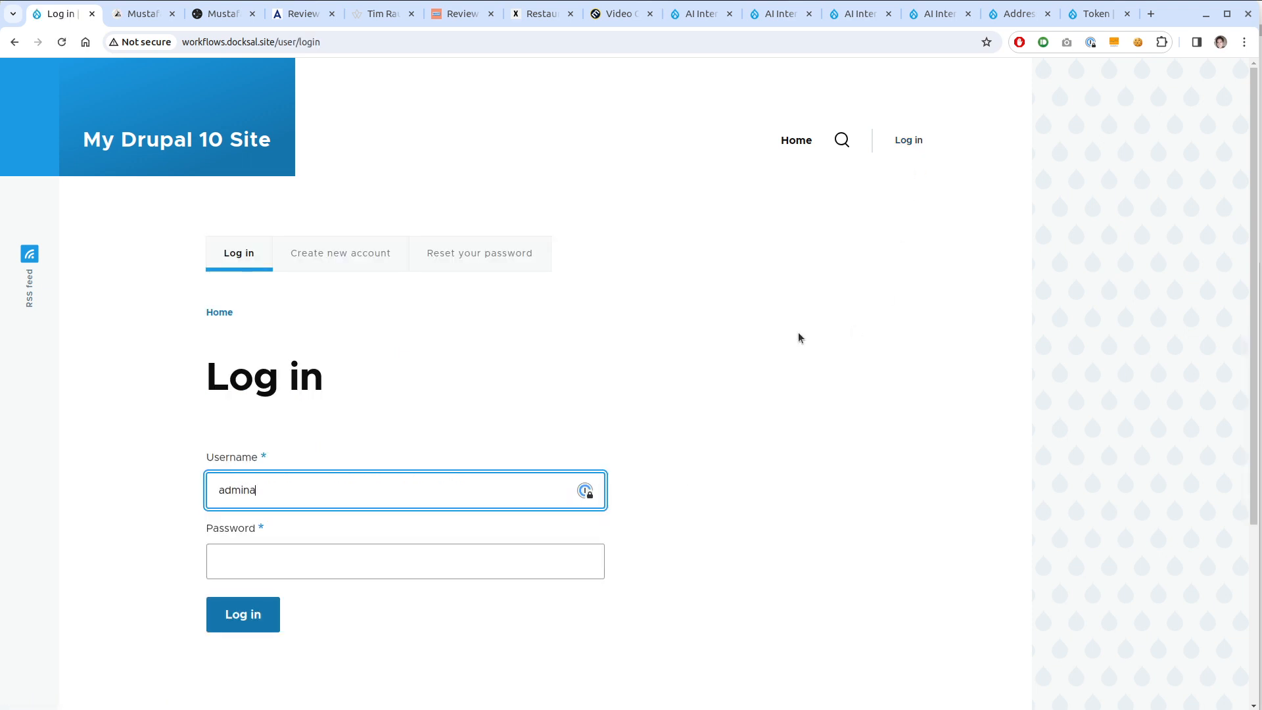
{"action": "key", "text": "Tab"}
{"action": "type", "text": "admin"}
{"action": "key", "text": "Return"}
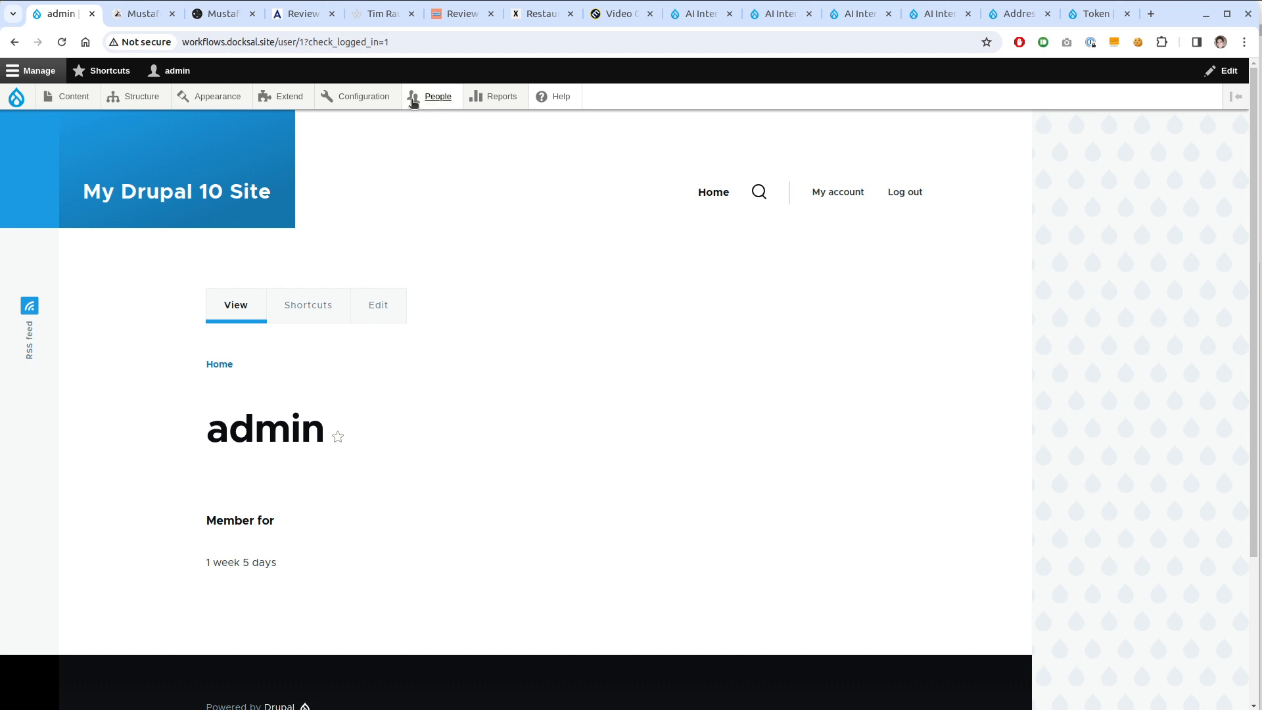
Go to Structure > Content types > Add content type
{"action": "mouse_move", "coordinate": [363, 96]}
{"action": "mouse_move", "coordinate": [391, 359]}
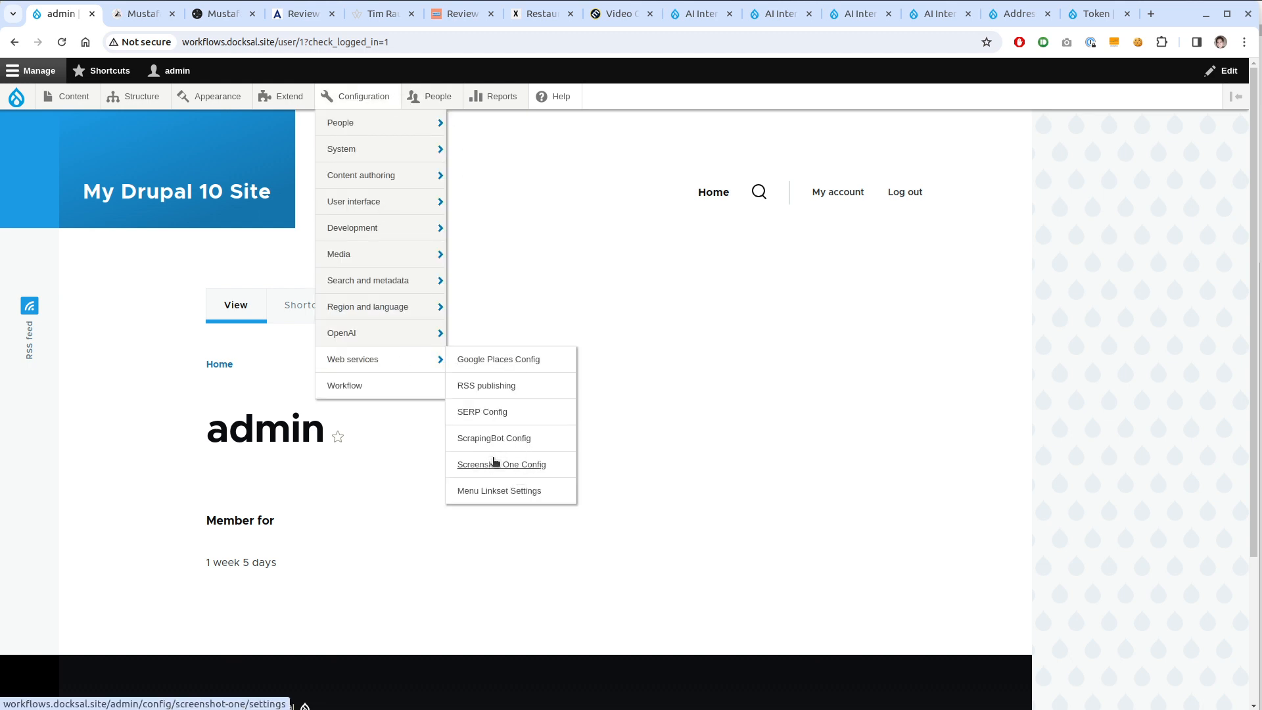
{"action": "mouse_move", "coordinate": [414, 332]}
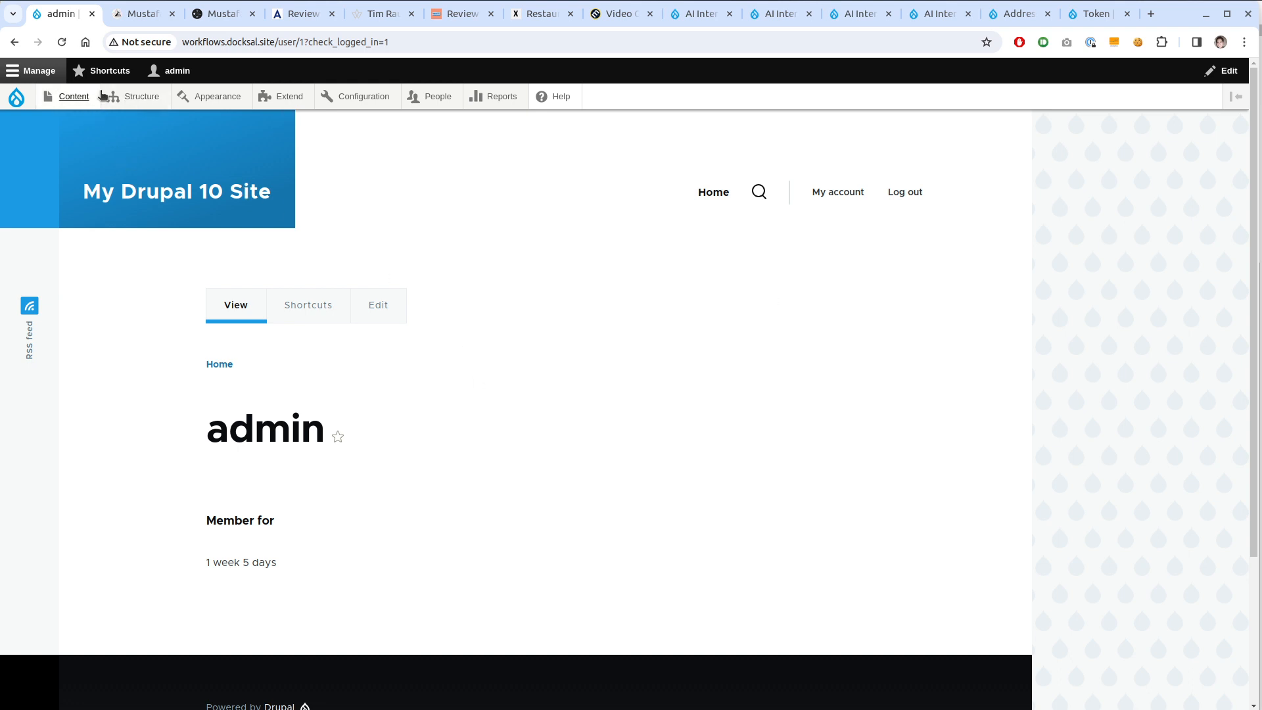
{"action": "mouse_move", "coordinate": [113, 99]}
{"action": "mouse_move", "coordinate": [189, 227]}
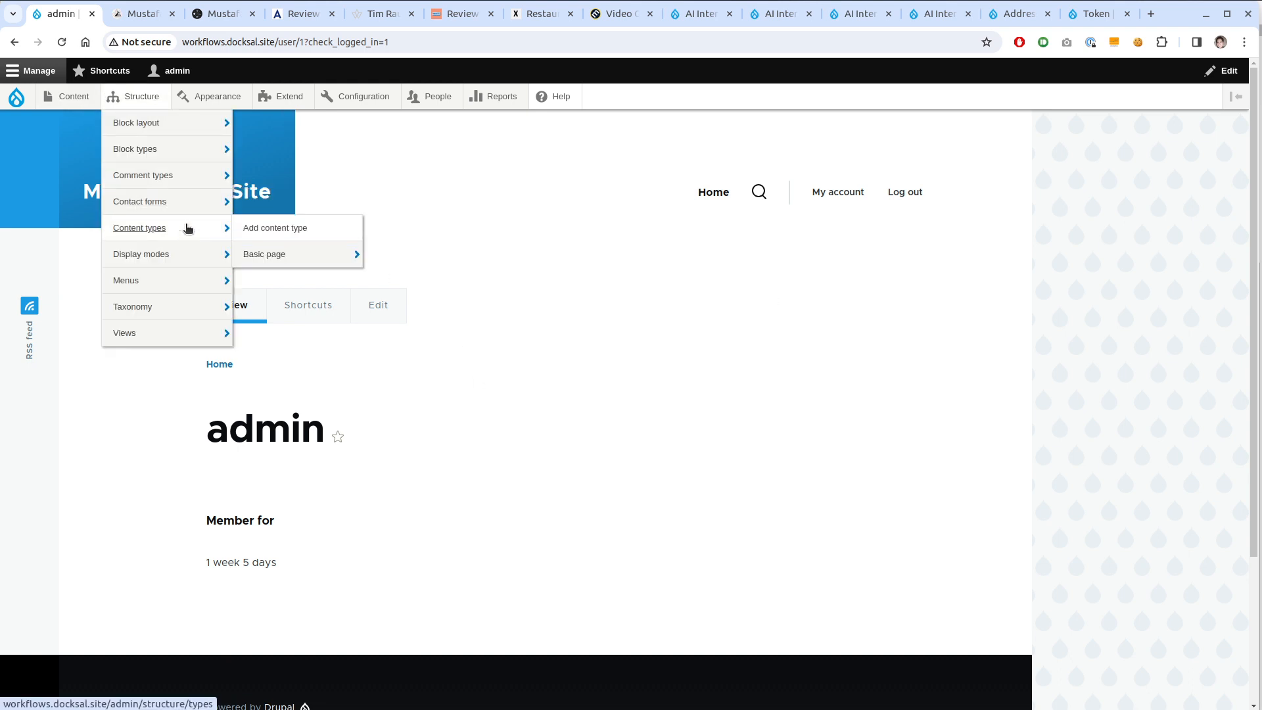
{"action": "left_click", "coordinate": [322, 234]}
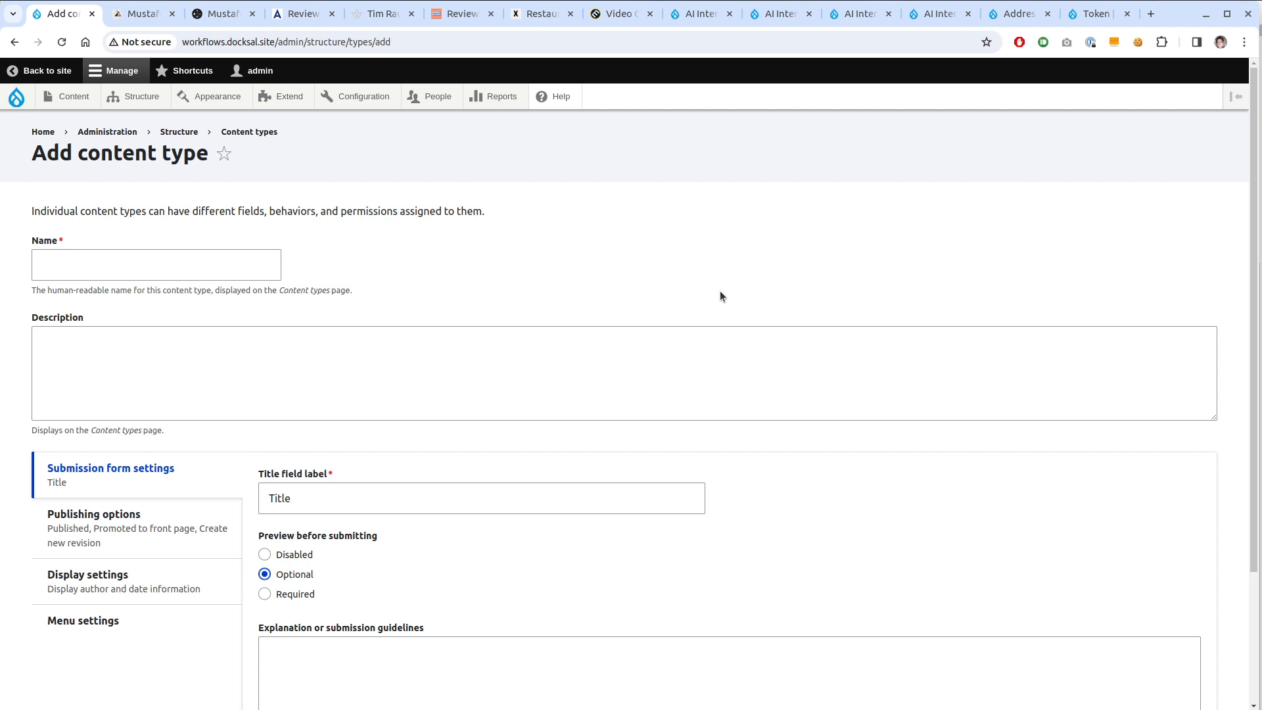
Name the content type Restaurants, relabel its title Name, disable preview, and save
{"action": "left_click", "coordinate": [204, 268]}
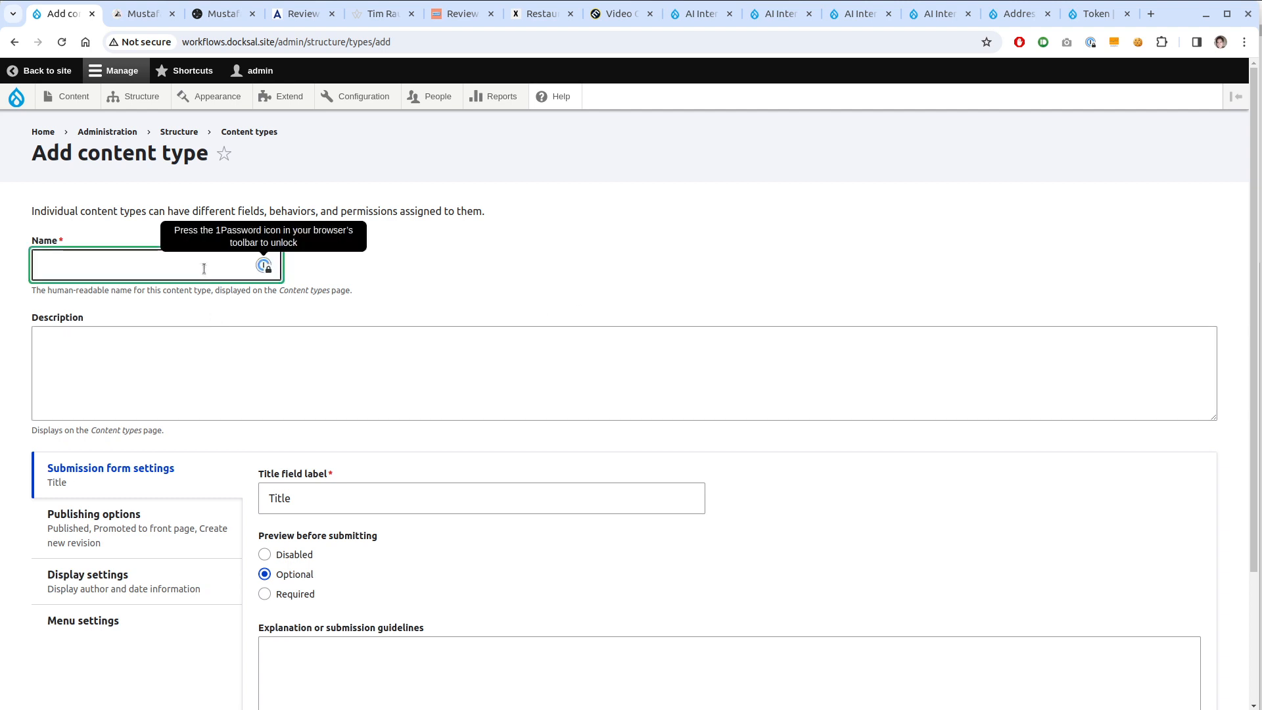
{"action": "type", "text": "Restaur"}
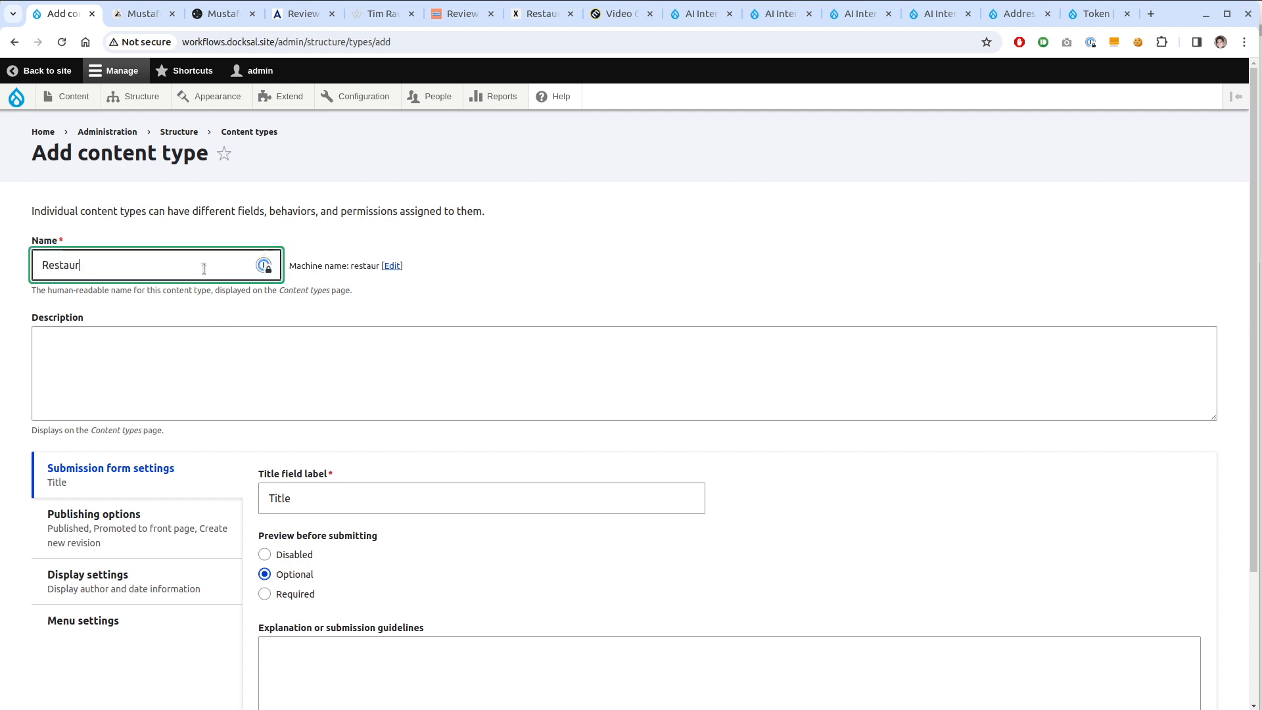
{"action": "type", "text": "ants"}
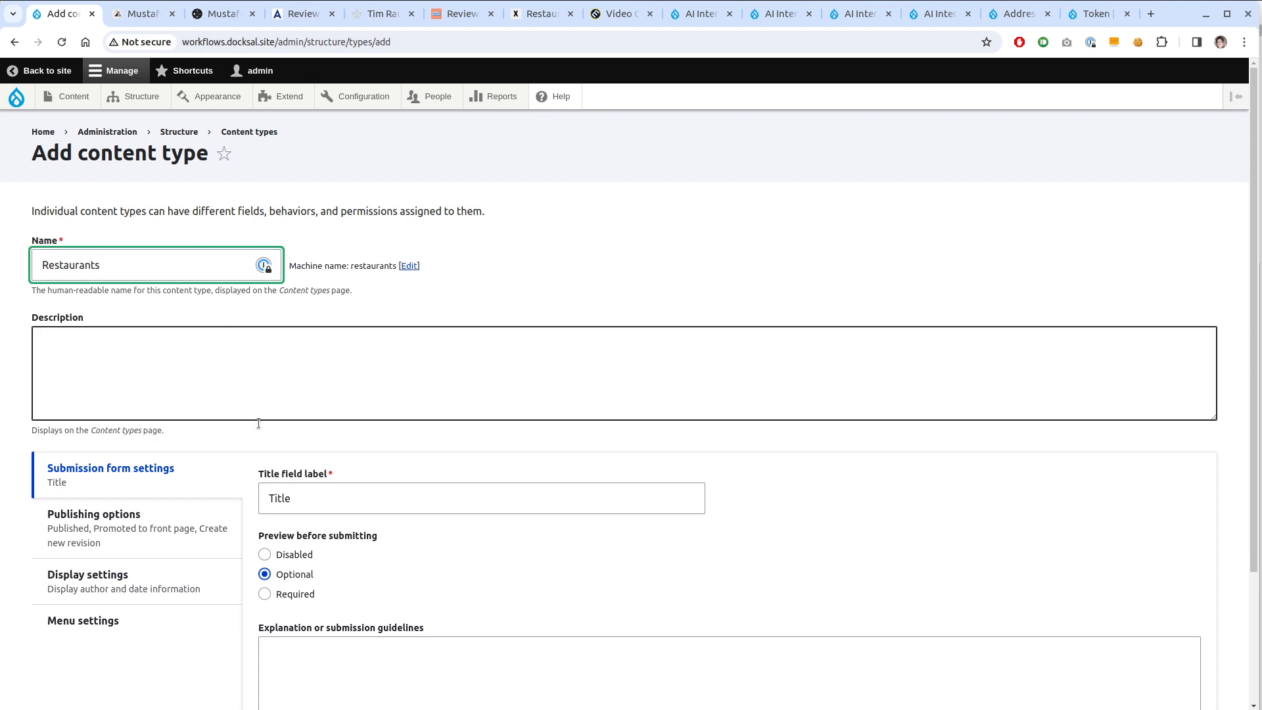
{"action": "double_click", "coordinate": [299, 485]}
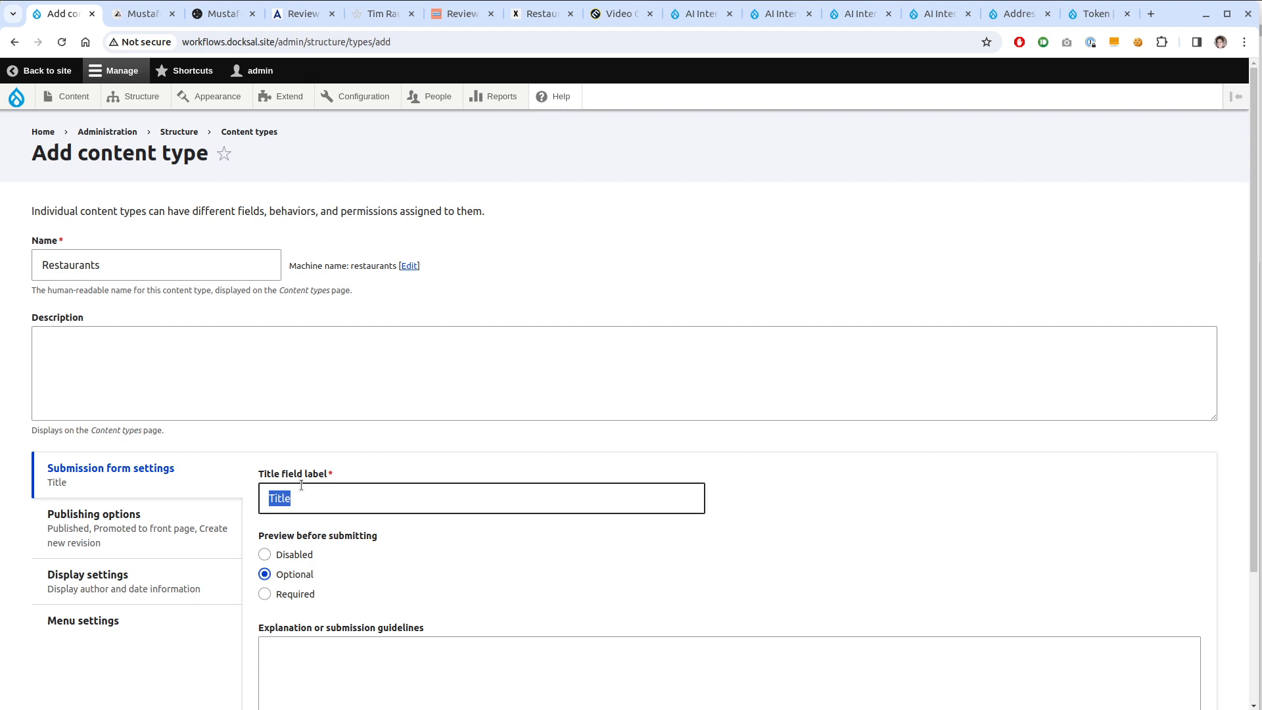
{"action": "type", "text": "Name"}
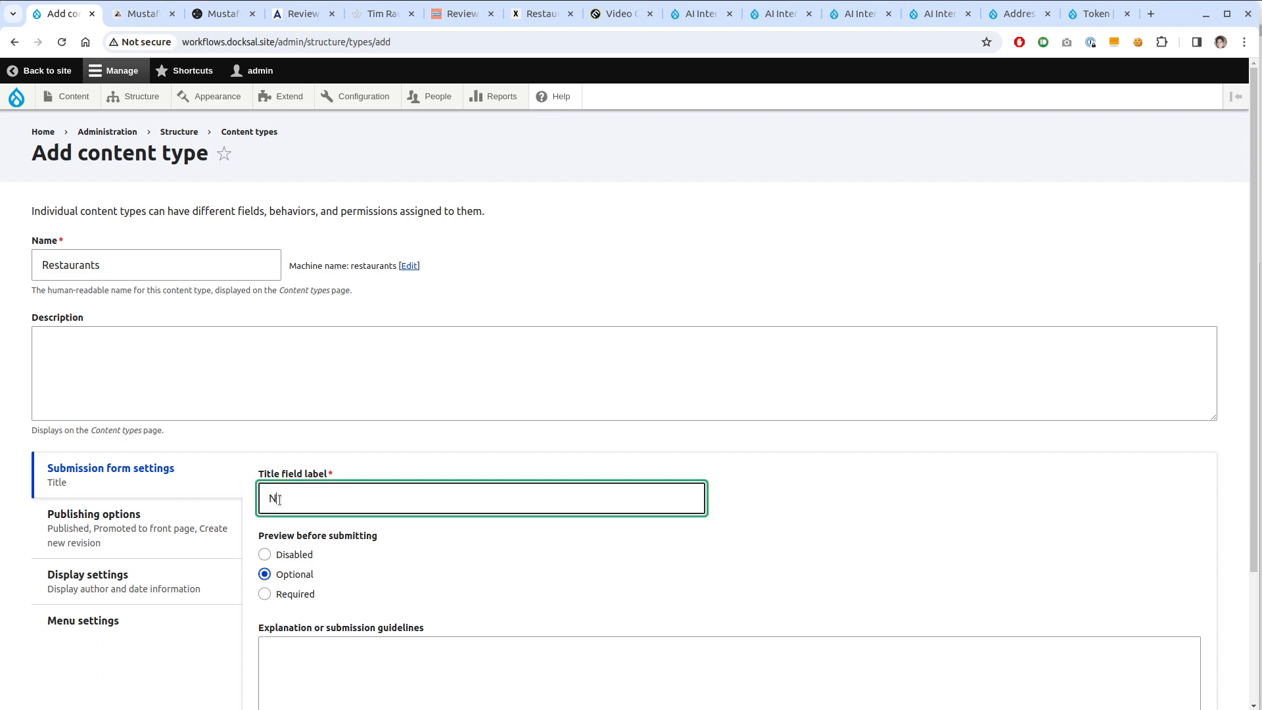
{"action": "left_click", "coordinate": [299, 543]}
{"action": "left_click", "coordinate": [314, 557]}
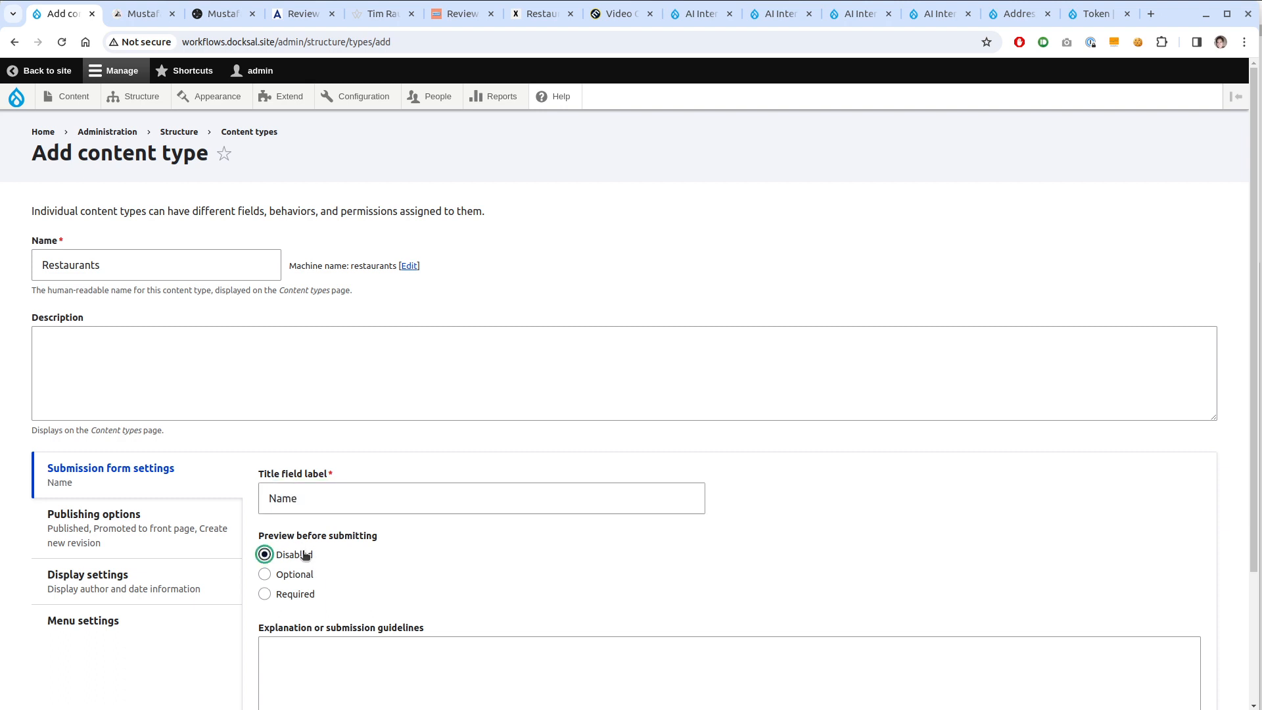
{"action": "scroll", "coordinate": [306, 554], "scroll_direction": "down", "scroll_amount": 5}
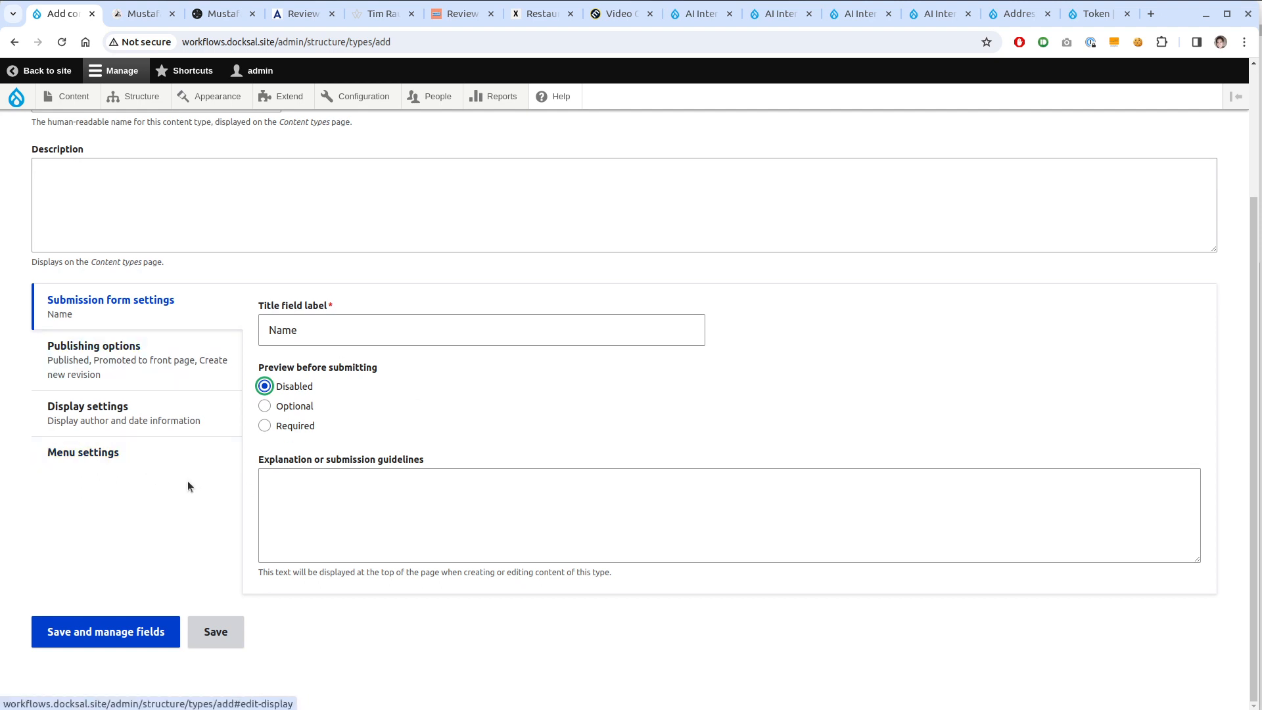
{"action": "left_click", "coordinate": [77, 637]}
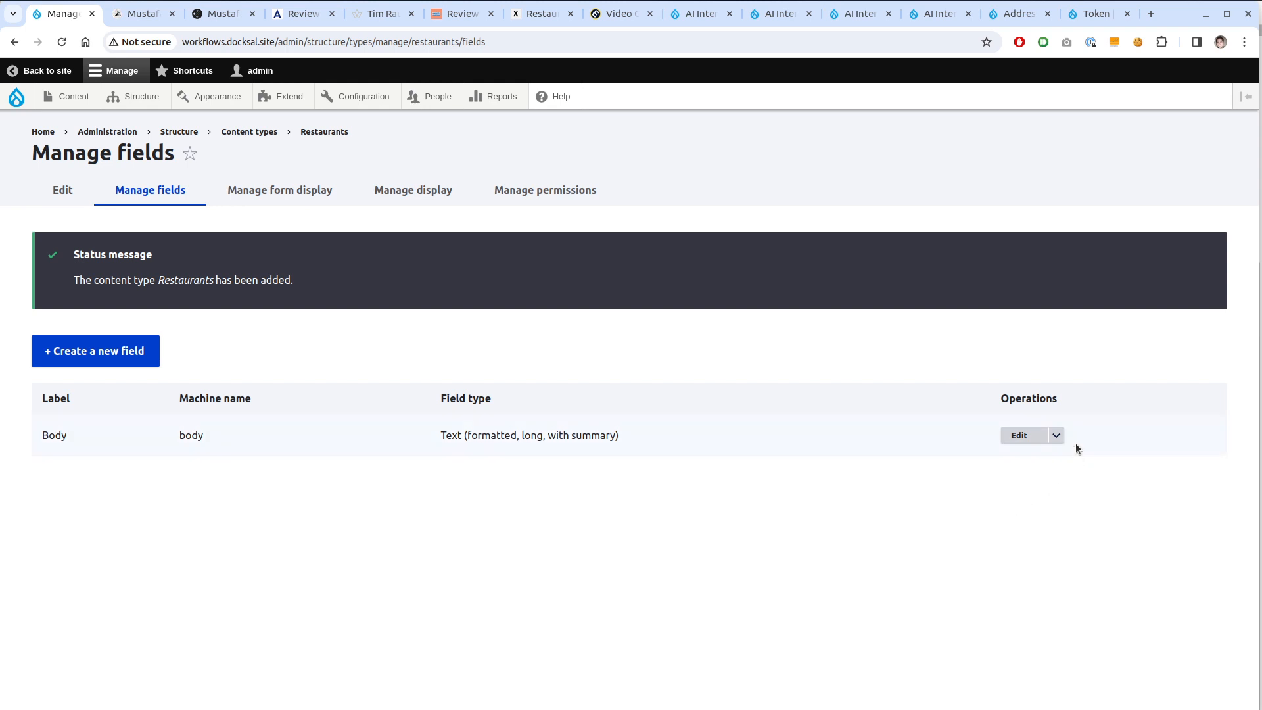
Delete the Body field from Restaurants
{"action": "left_click", "coordinate": [1056, 435]}
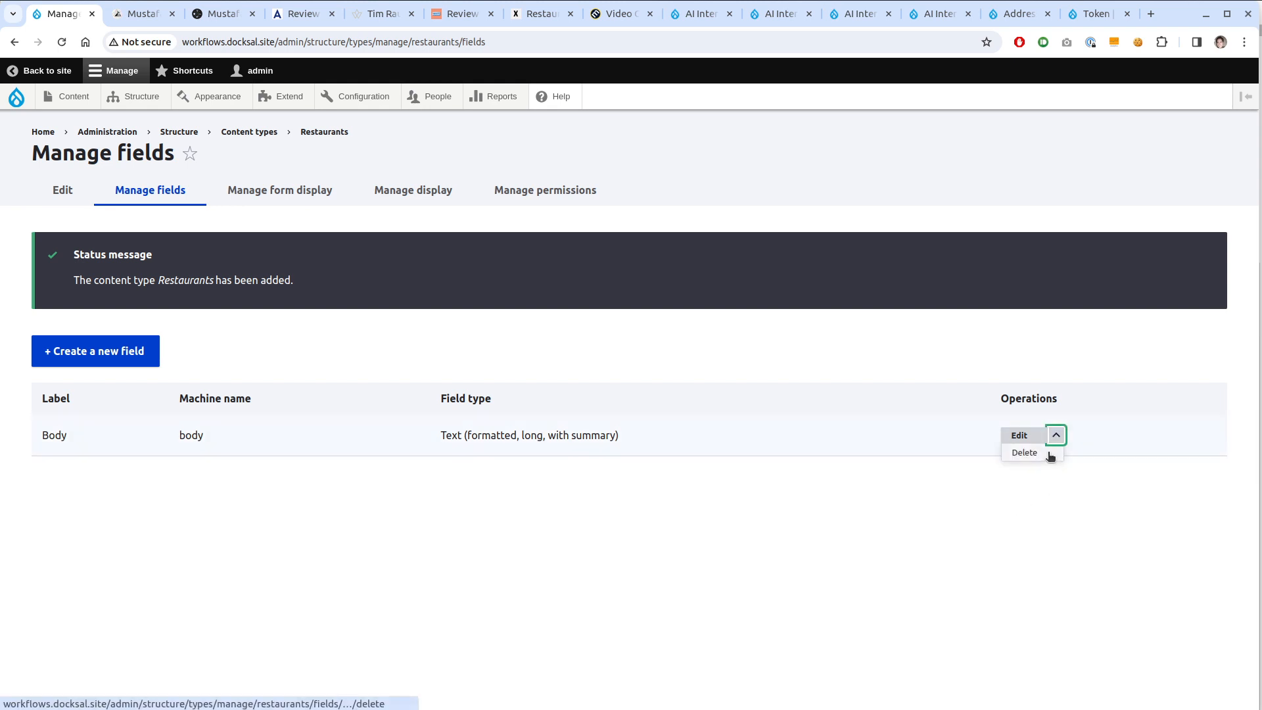
{"action": "left_click", "coordinate": [1050, 455]}
{"action": "left_click", "coordinate": [776, 536]}
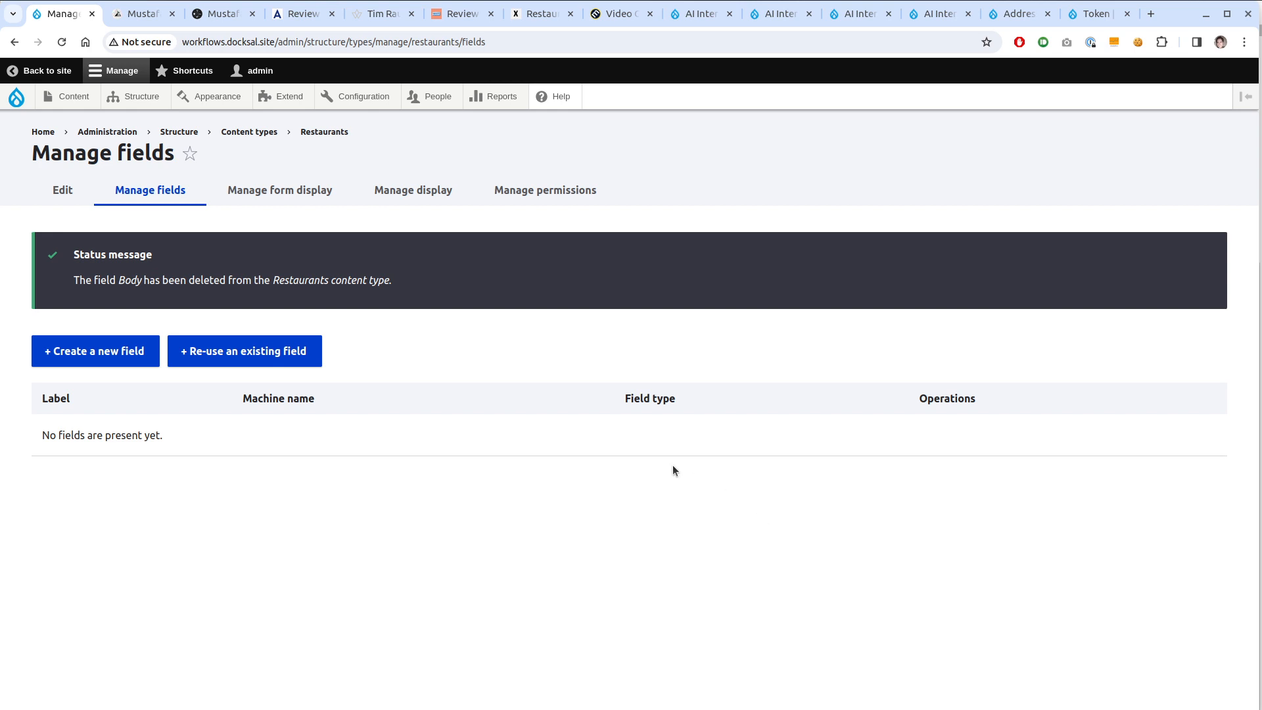
Add a Text (formatted) field labelled Search Word
{"action": "left_click", "coordinate": [62, 350]}
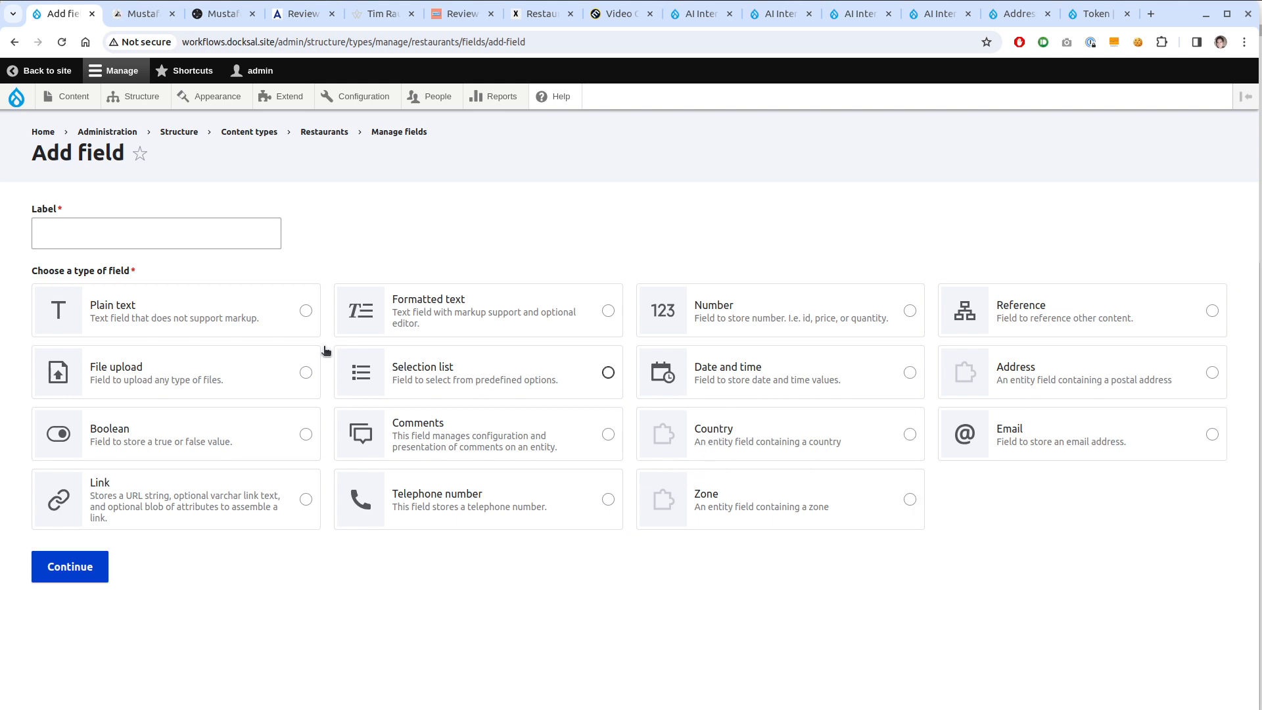
{"action": "left_click", "coordinate": [439, 329]}
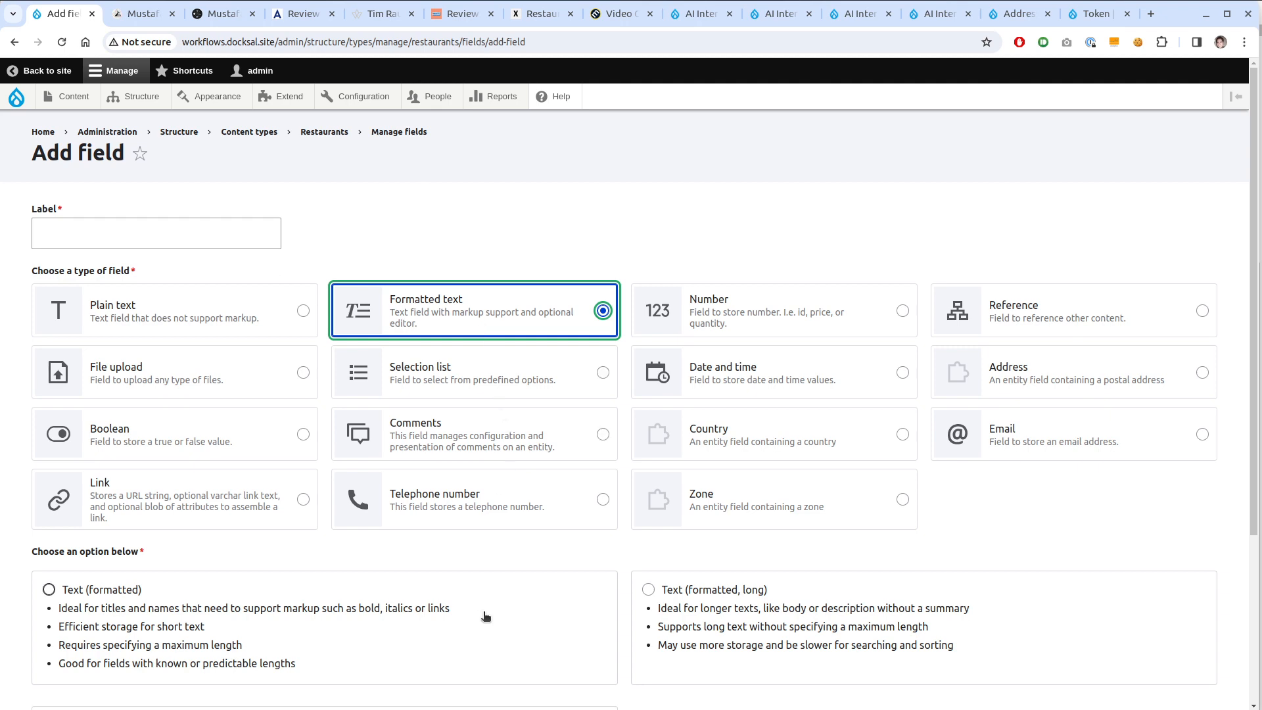
{"action": "scroll", "coordinate": [487, 617], "scroll_direction": "down", "scroll_amount": 2}
{"action": "scroll", "coordinate": [269, 531], "scroll_direction": "down", "scroll_amount": 2}
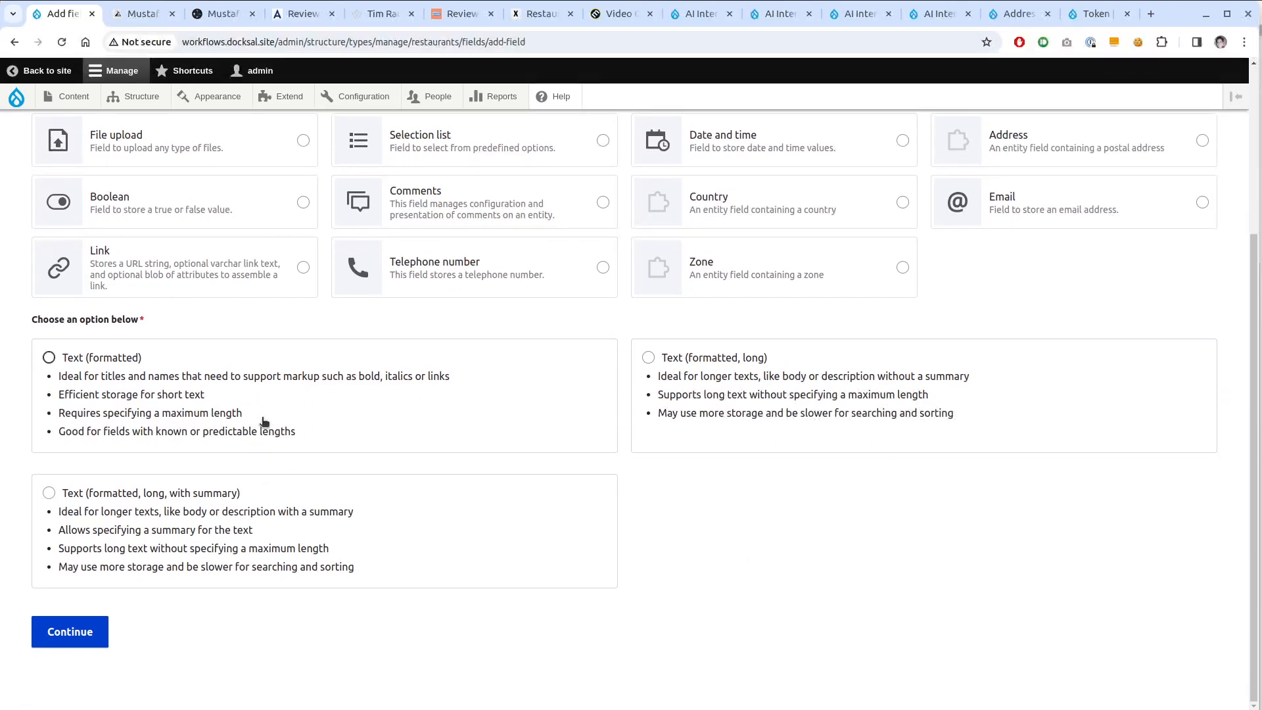
{"action": "left_click", "coordinate": [264, 422]}
{"action": "left_click", "coordinate": [70, 629]}
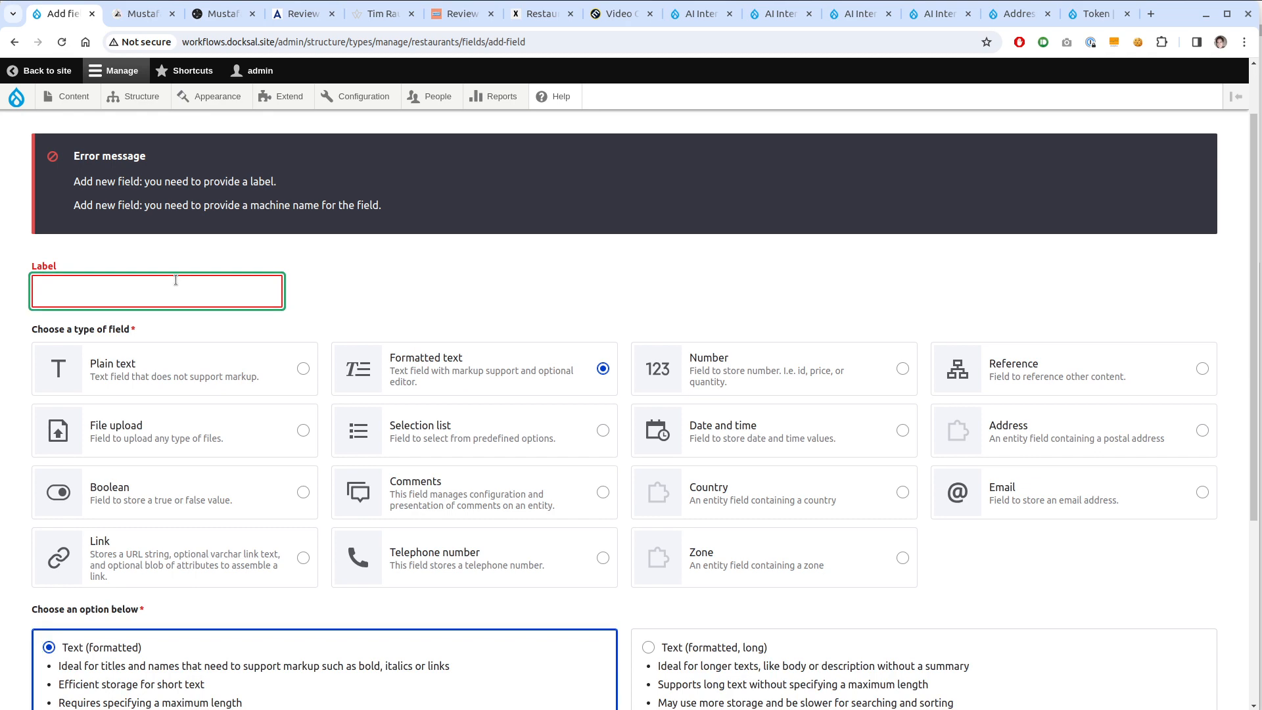
{"action": "type", "text": "Search F"}
{"action": "key", "text": "BackSpace"}
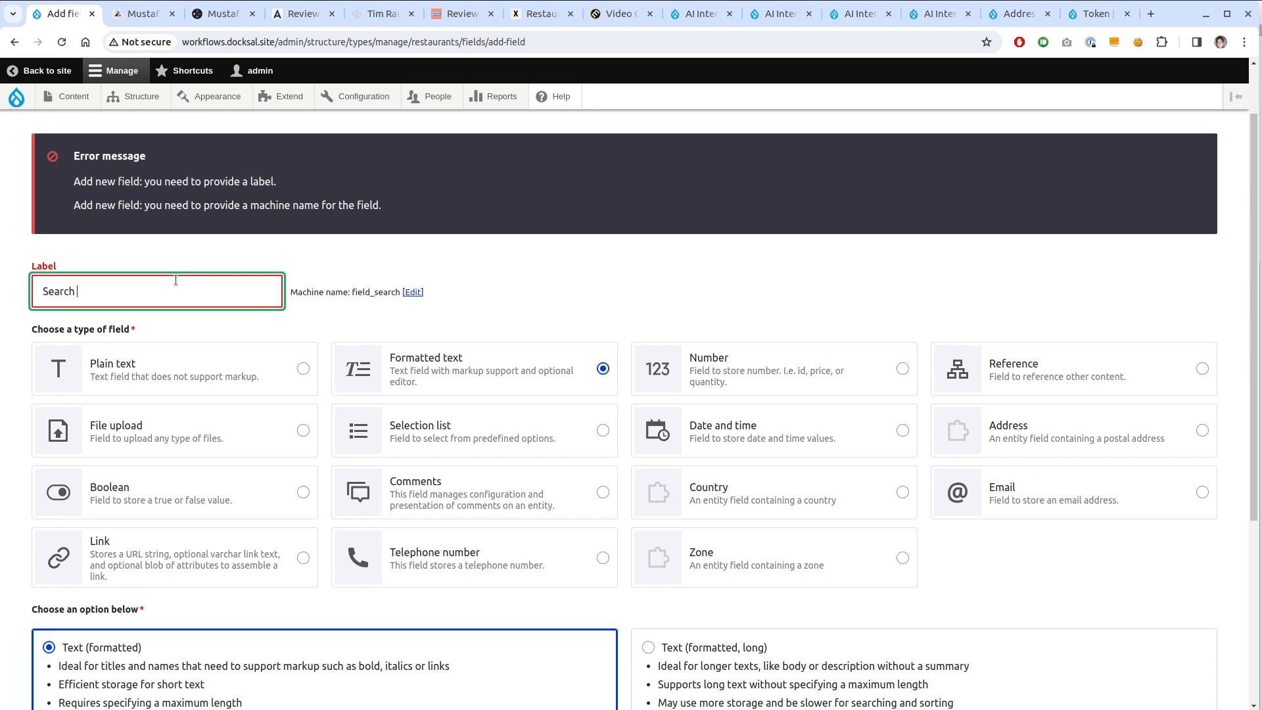
{"action": "type", "text": "label"}
{"action": "scroll", "coordinate": [112, 522], "scroll_direction": "down", "scroll_amount": 3}
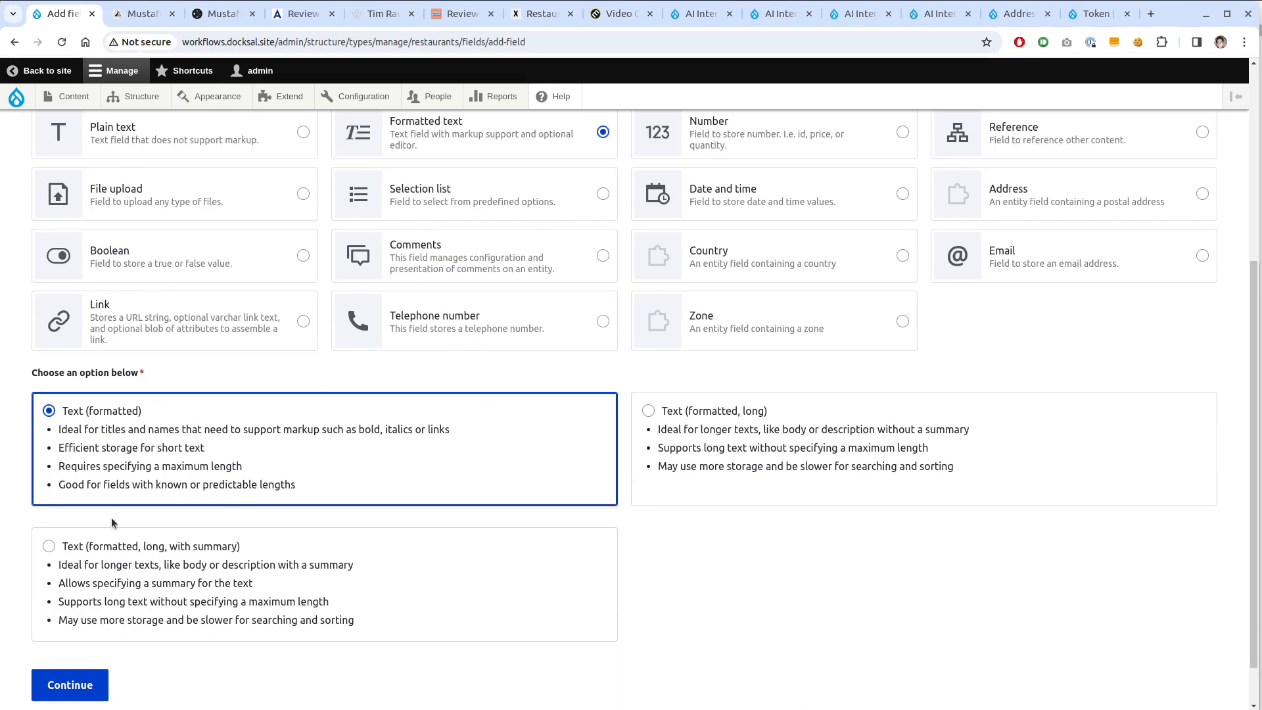
{"action": "left_click", "coordinate": [92, 685]}
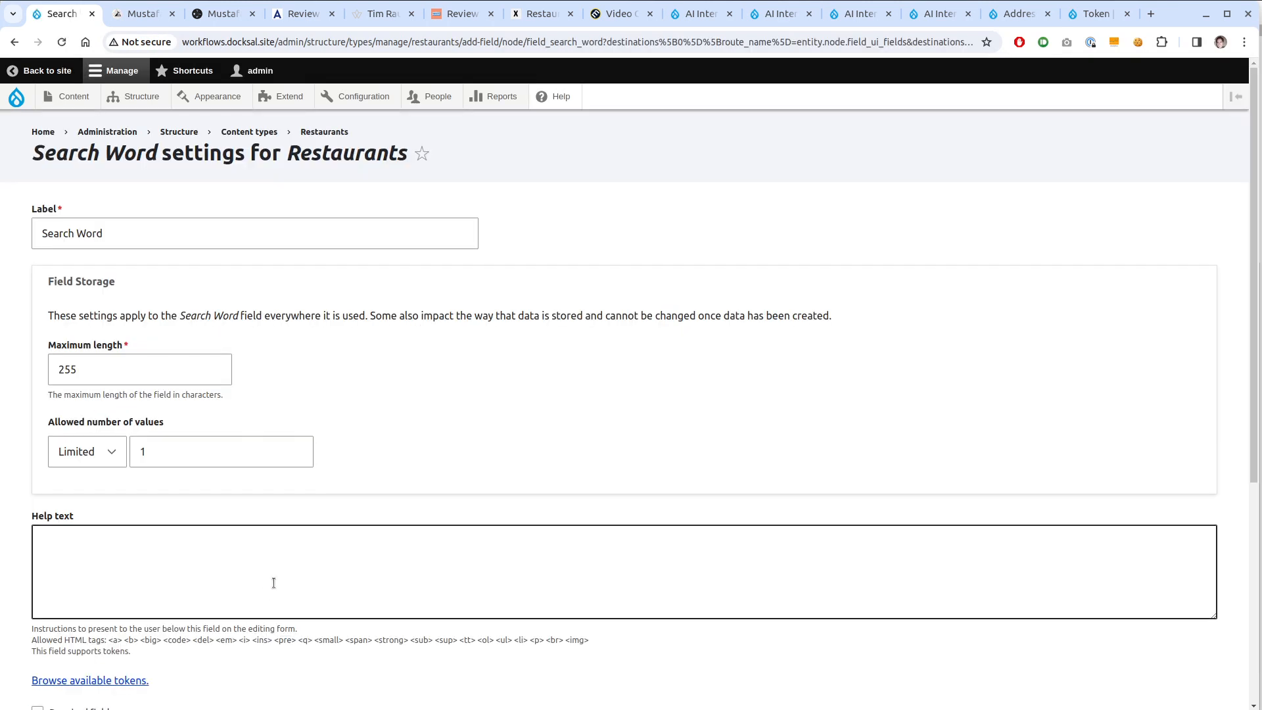
Limit Search Word to the Full HTML format and save its settings
{"action": "scroll", "coordinate": [329, 564], "scroll_direction": "down", "scroll_amount": 1}
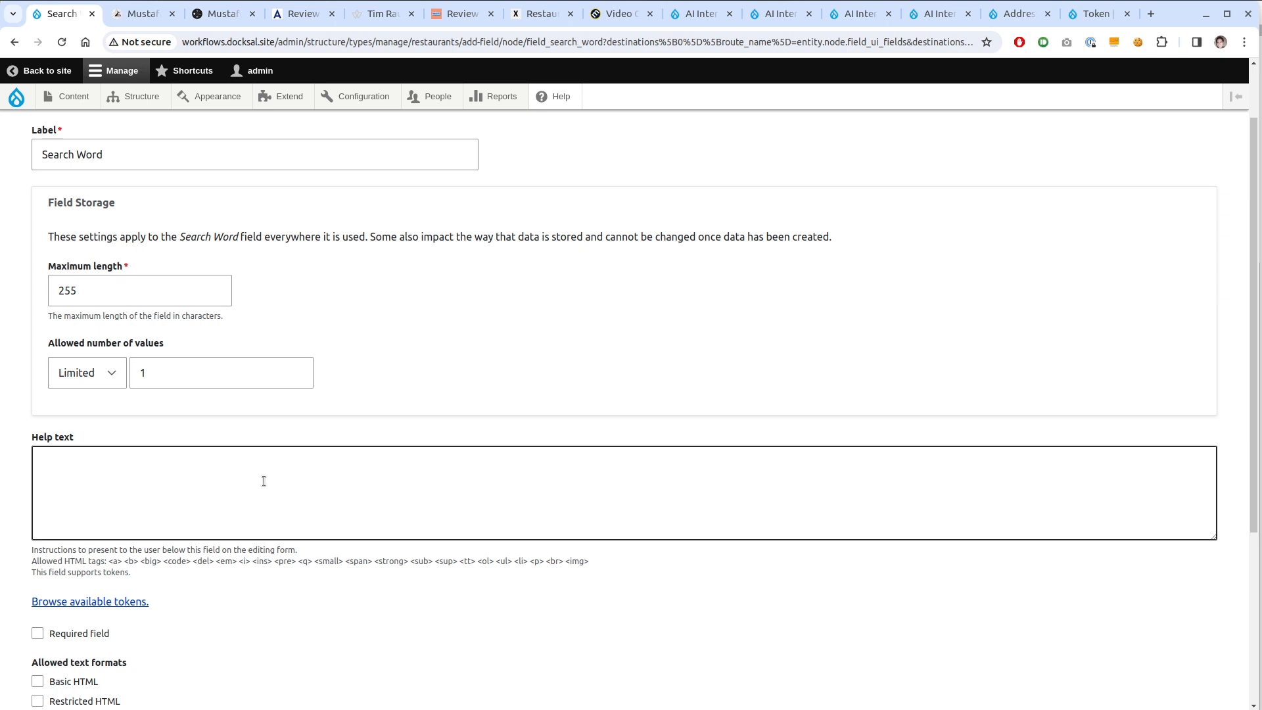
{"action": "scroll", "coordinate": [167, 414], "scroll_direction": "down", "scroll_amount": 2}
{"action": "scroll", "coordinate": [134, 526], "scroll_direction": "down", "scroll_amount": 2}
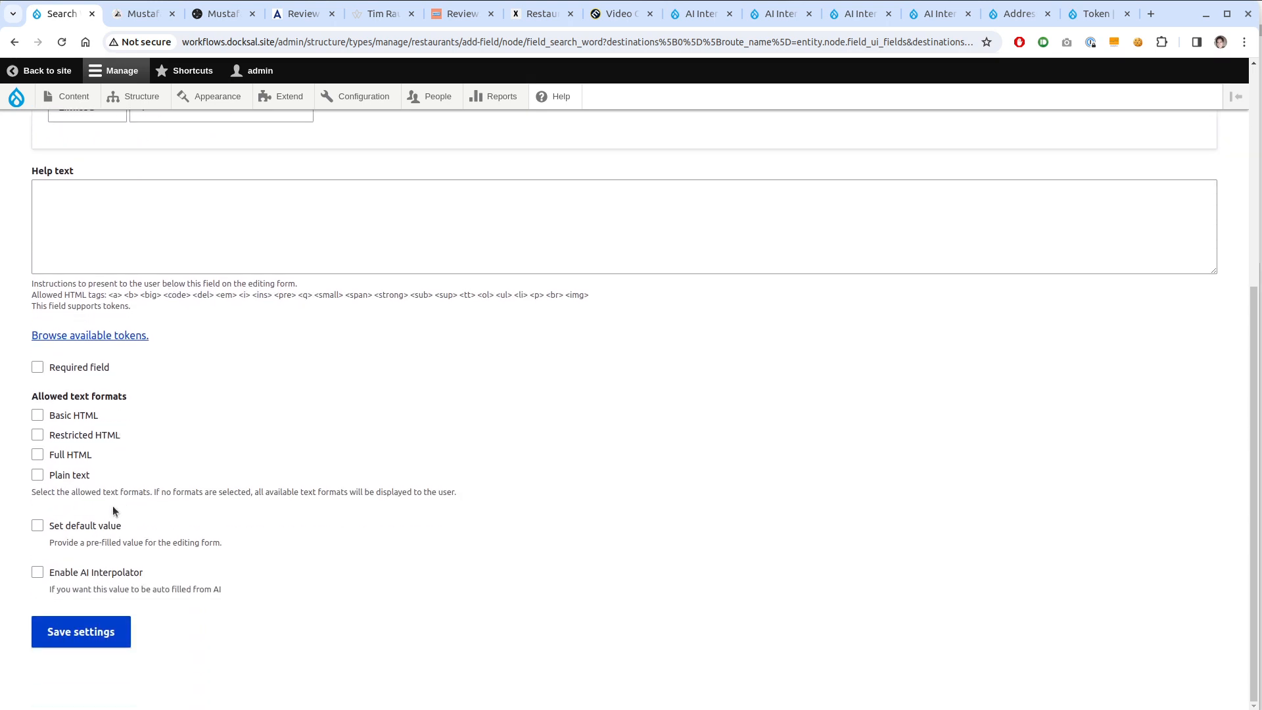
{"action": "left_click", "coordinate": [71, 455]}
{"action": "left_click", "coordinate": [81, 633]}
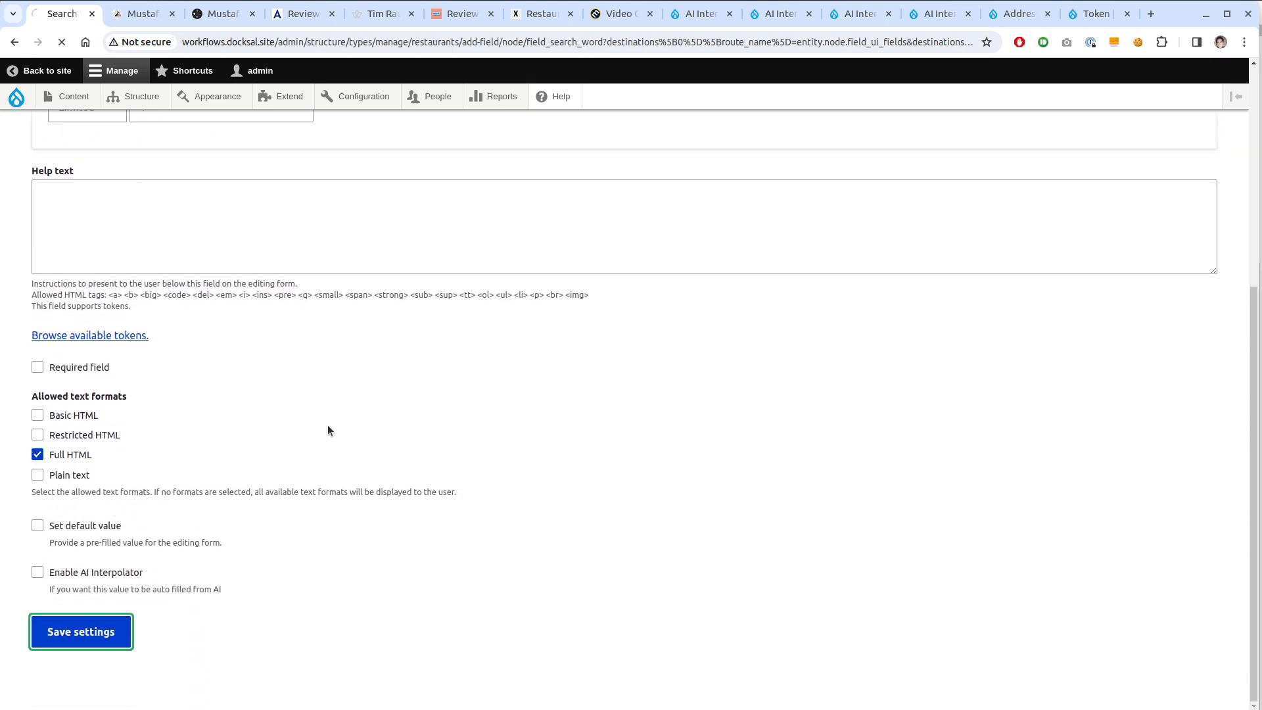
{"action": "left_click", "coordinate": [987, 435]}
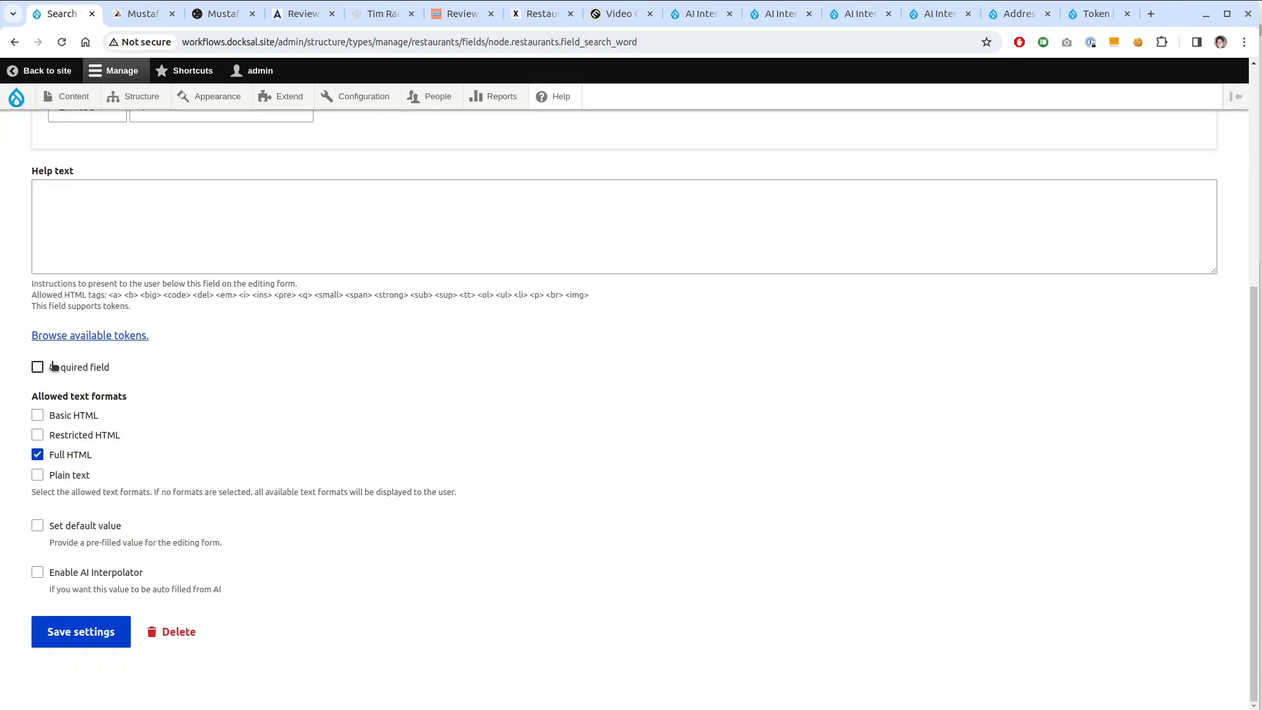
Make Search Word required, then add an Address field labelled Restaurant Address
{"action": "left_click", "coordinate": [54, 367]}
{"action": "left_click", "coordinate": [81, 631]}
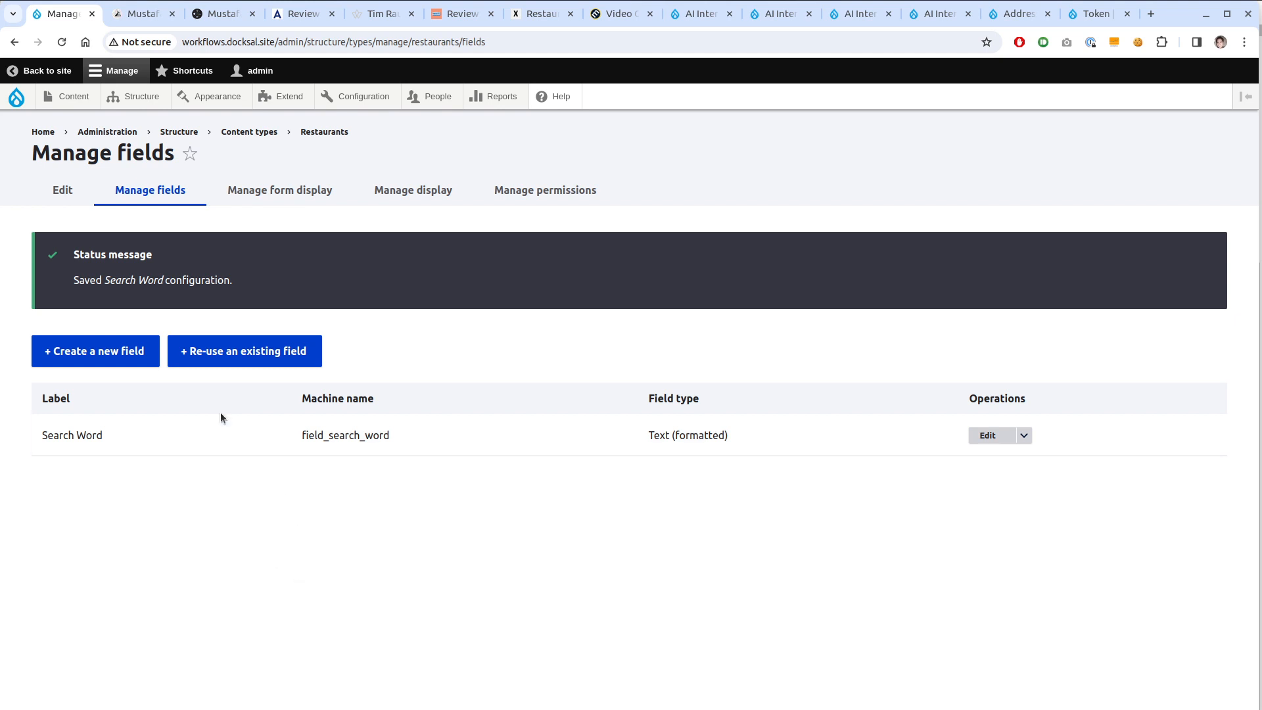
{"action": "left_click", "coordinate": [130, 358]}
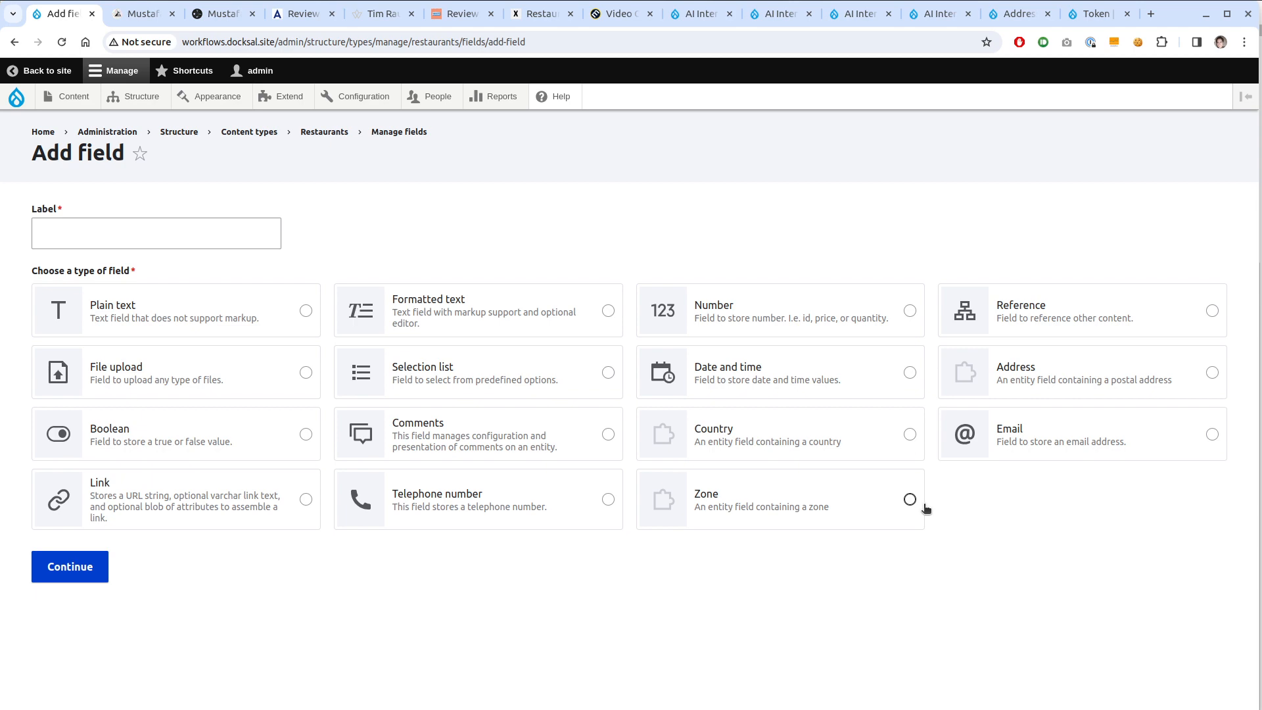
{"action": "left_click", "coordinate": [1065, 373]}
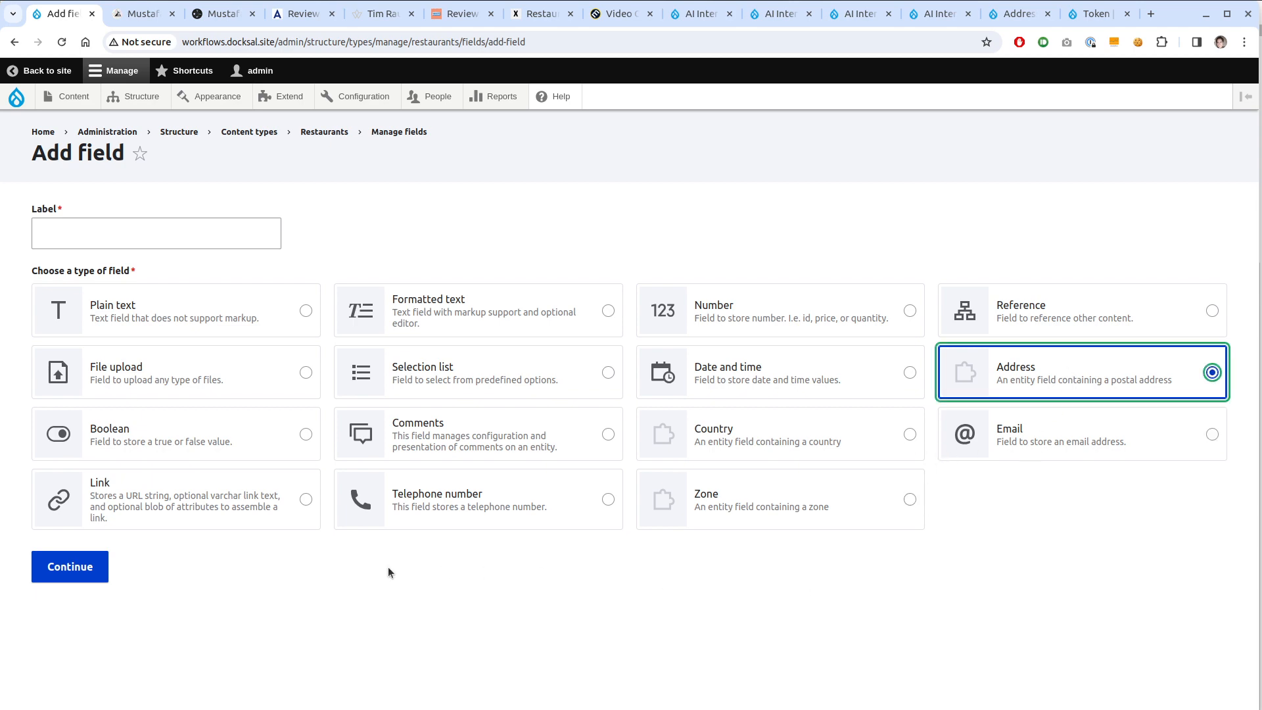
{"action": "left_click", "coordinate": [71, 566]}
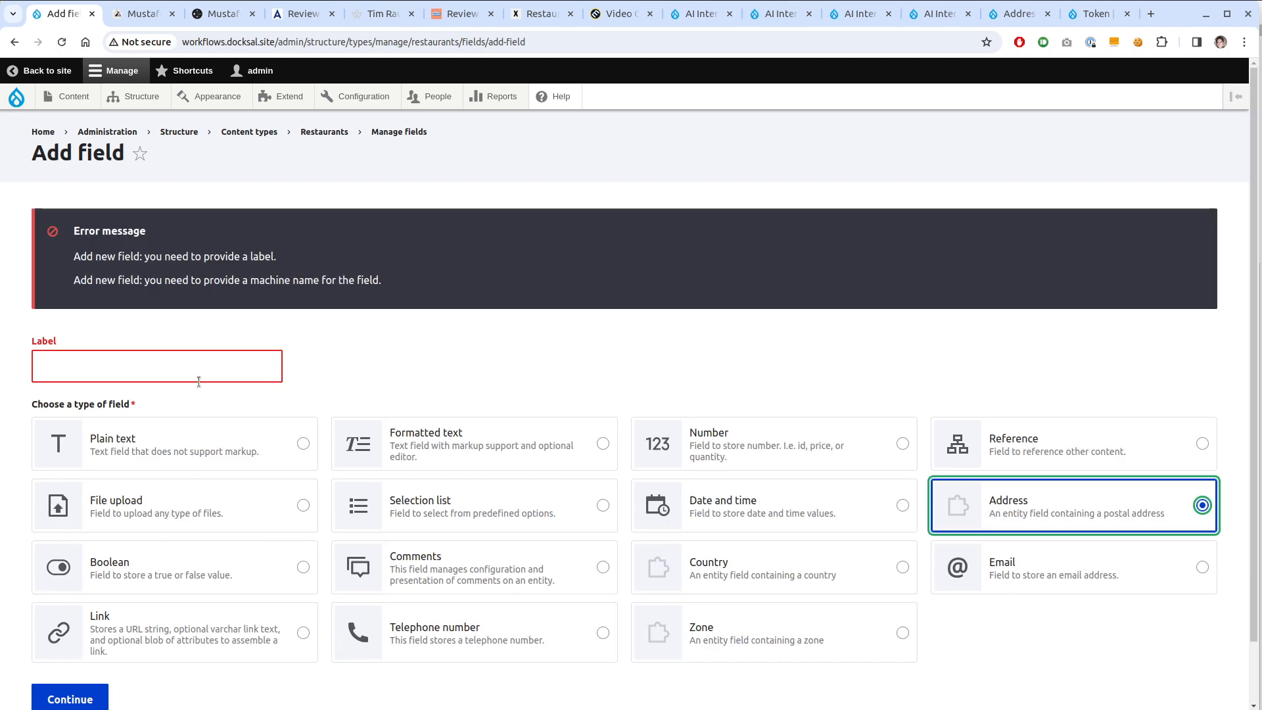
{"action": "left_click", "coordinate": [199, 370]}
{"action": "type", "text": "Resta"}
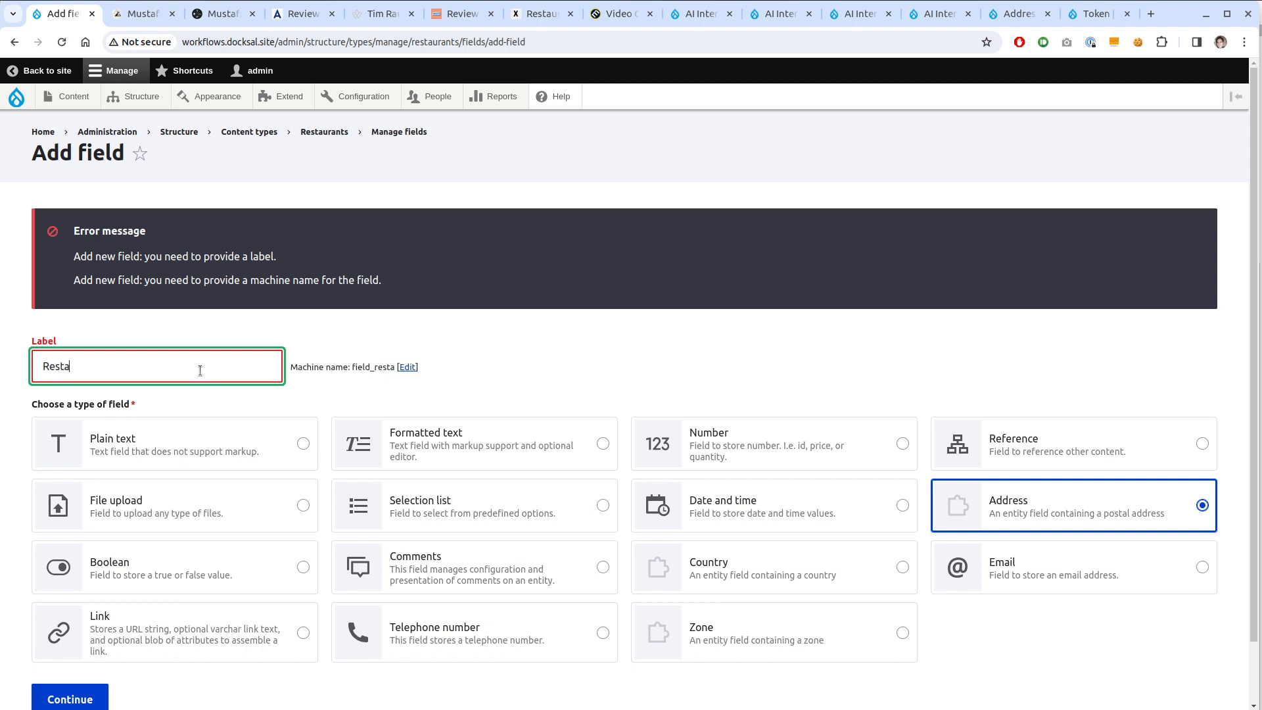
{"action": "type", "text": "urant Address"}
{"action": "scroll", "coordinate": [143, 635], "scroll_direction": "down", "scroll_amount": 1}
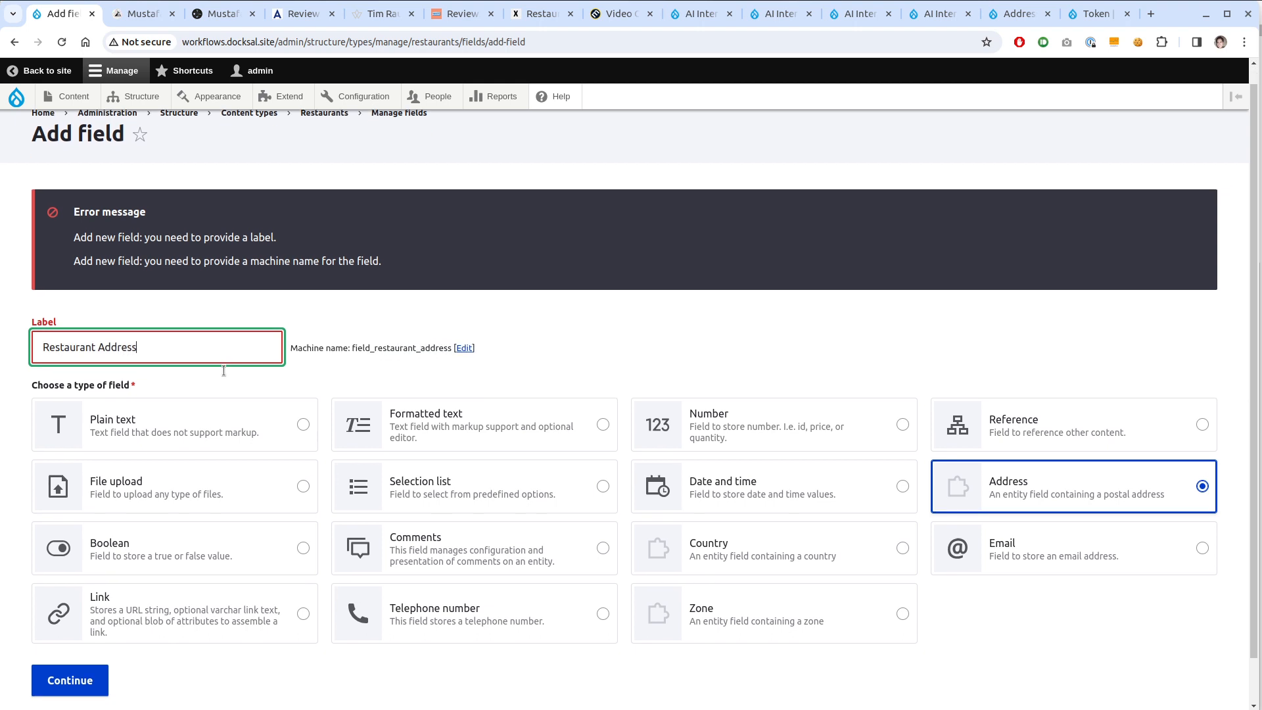
{"action": "left_click", "coordinate": [90, 633]}
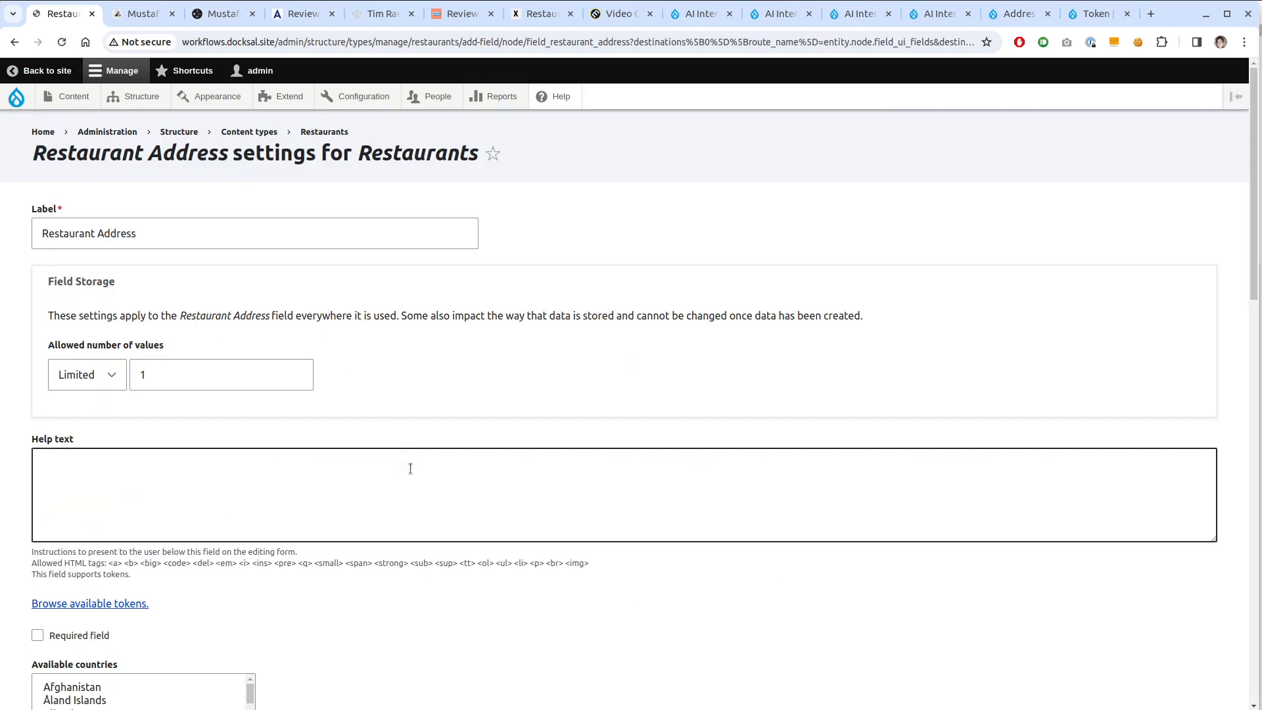
Set First, Middle and Last name overrides to Hidden, Organization to Required, and enable AI Interpolator
{"action": "scroll", "coordinate": [241, 386], "scroll_direction": "down", "scroll_amount": 7}
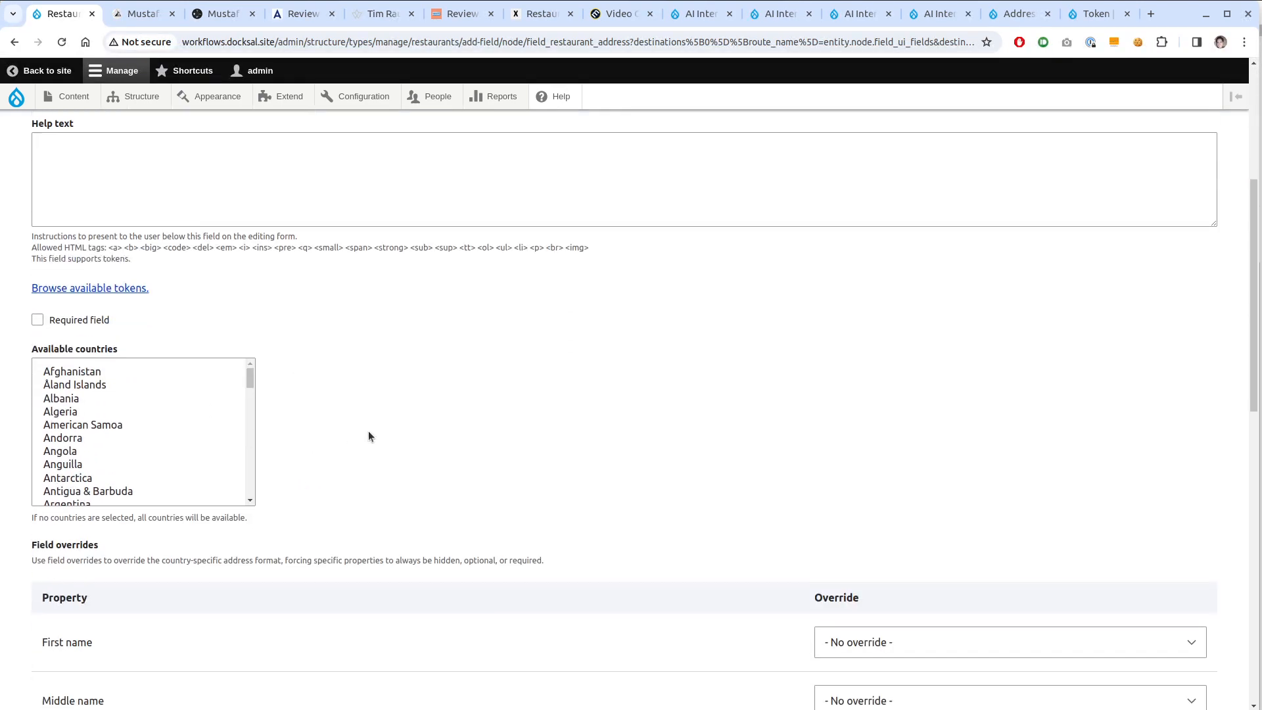
{"action": "scroll", "coordinate": [368, 431], "scroll_direction": "down", "scroll_amount": 3}
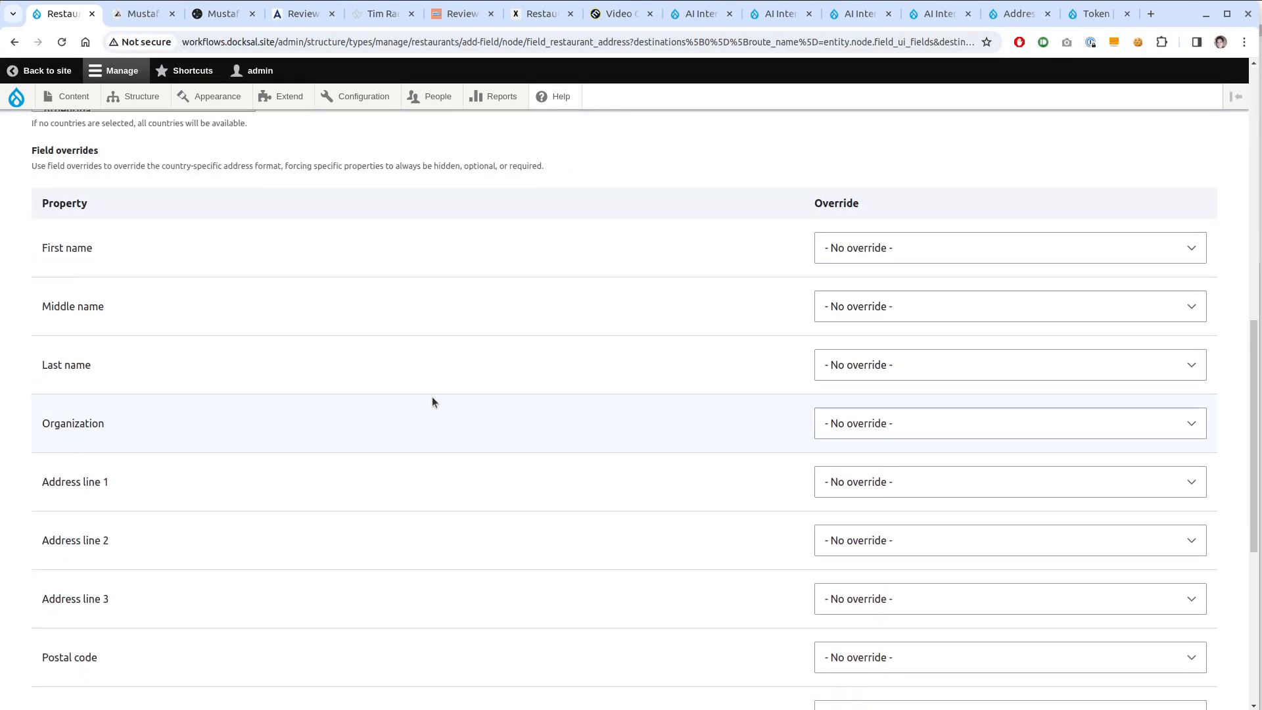
{"action": "left_click", "coordinate": [949, 249]}
{"action": "left_click", "coordinate": [926, 283]}
{"action": "left_click", "coordinate": [920, 299]}
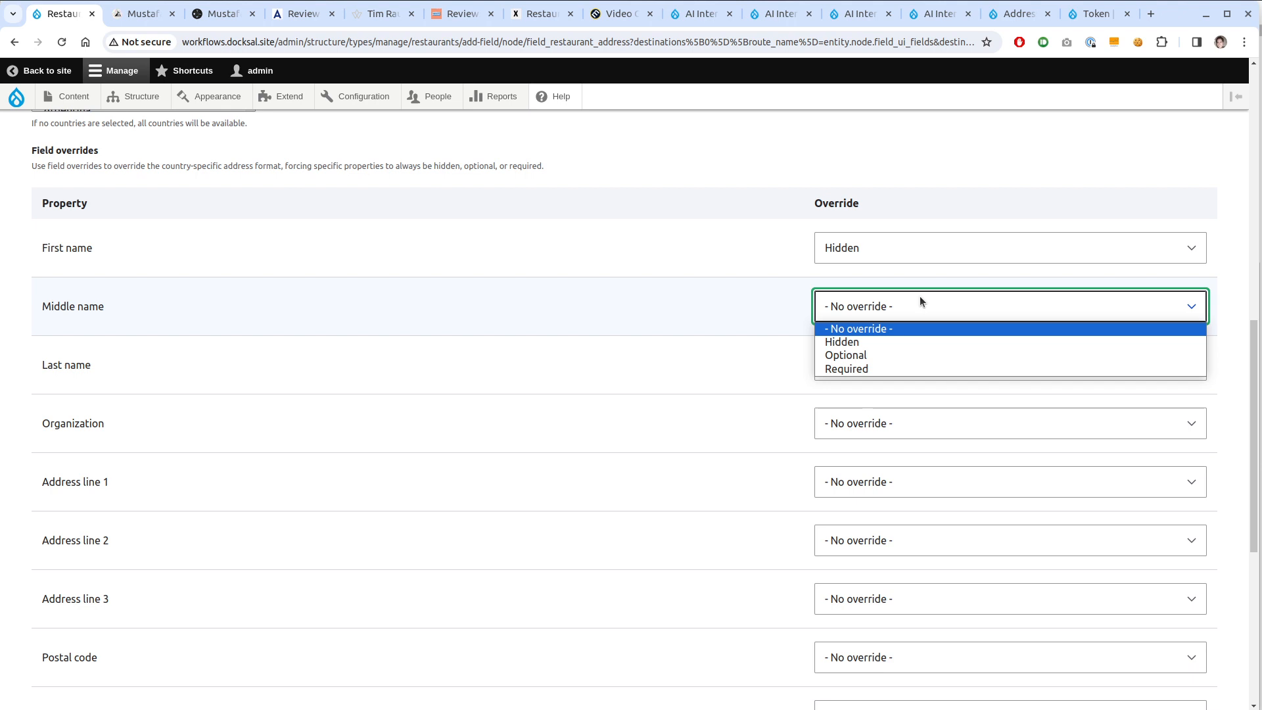
{"action": "left_click", "coordinate": [894, 341]}
{"action": "left_click", "coordinate": [885, 360]}
{"action": "left_click", "coordinate": [870, 401]}
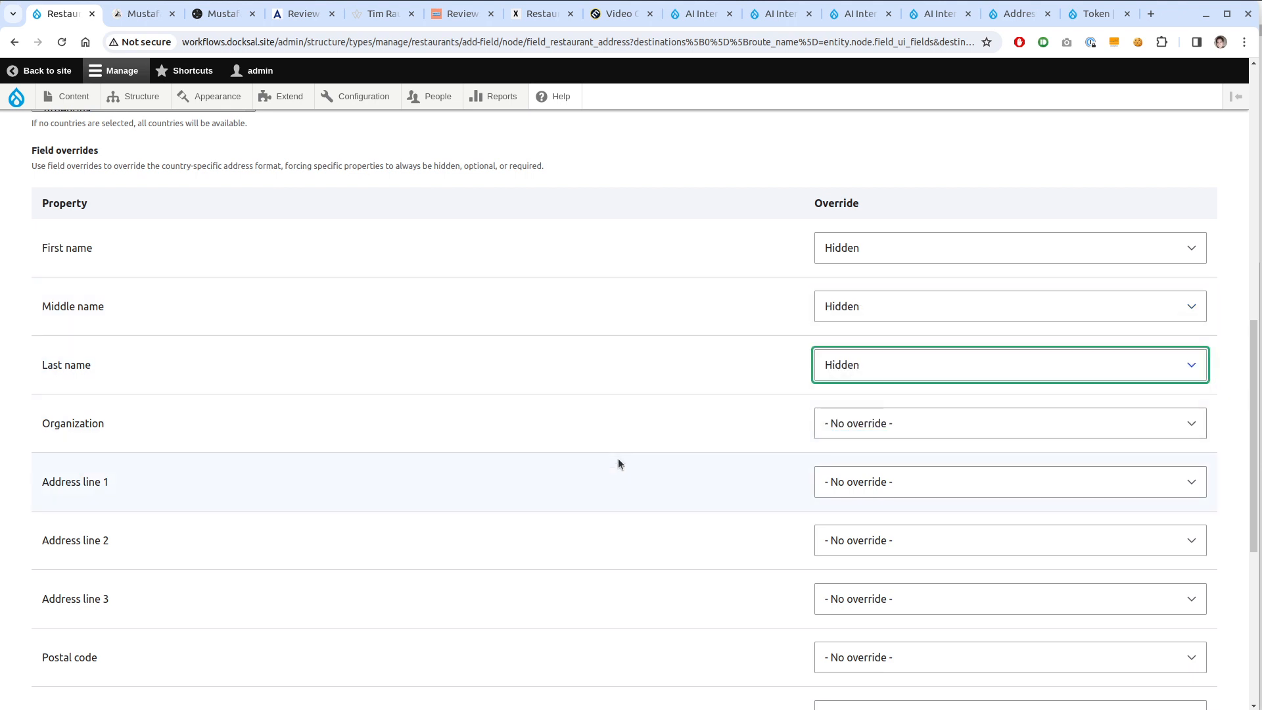
{"action": "left_click", "coordinate": [838, 427]}
{"action": "left_click", "coordinate": [848, 484]}
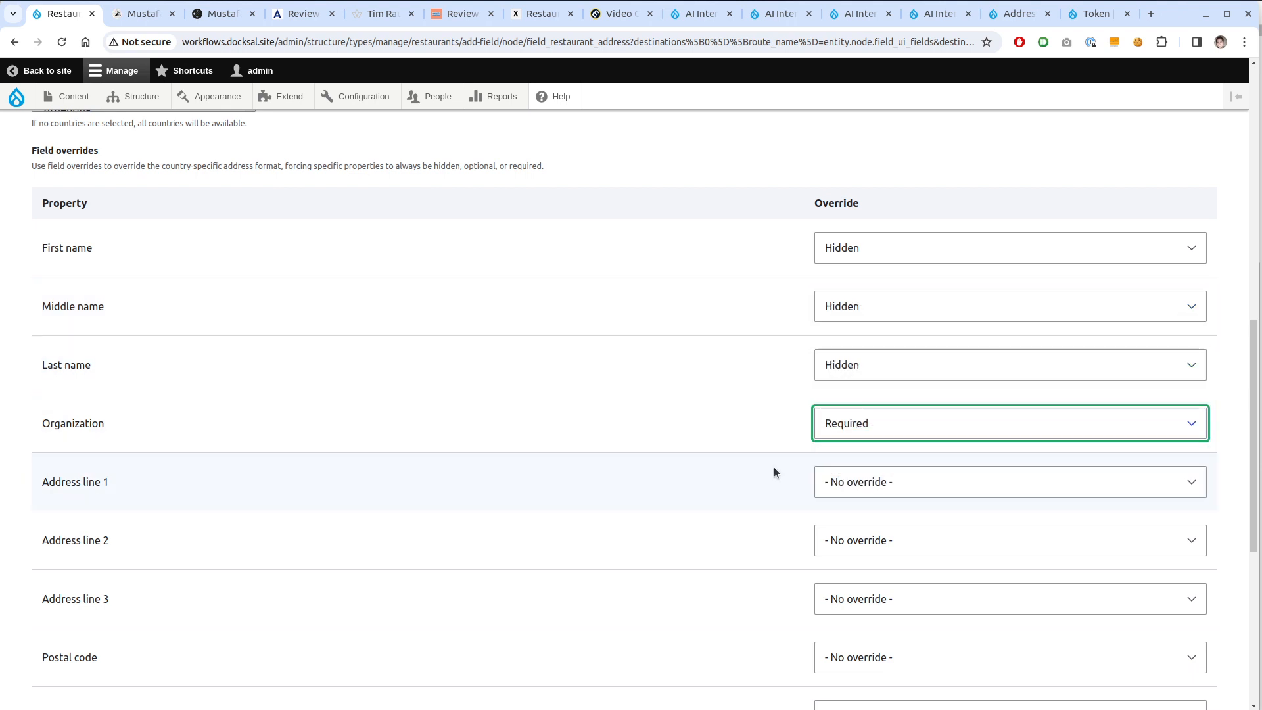
{"action": "scroll", "coordinate": [406, 433], "scroll_direction": "down", "scroll_amount": 5}
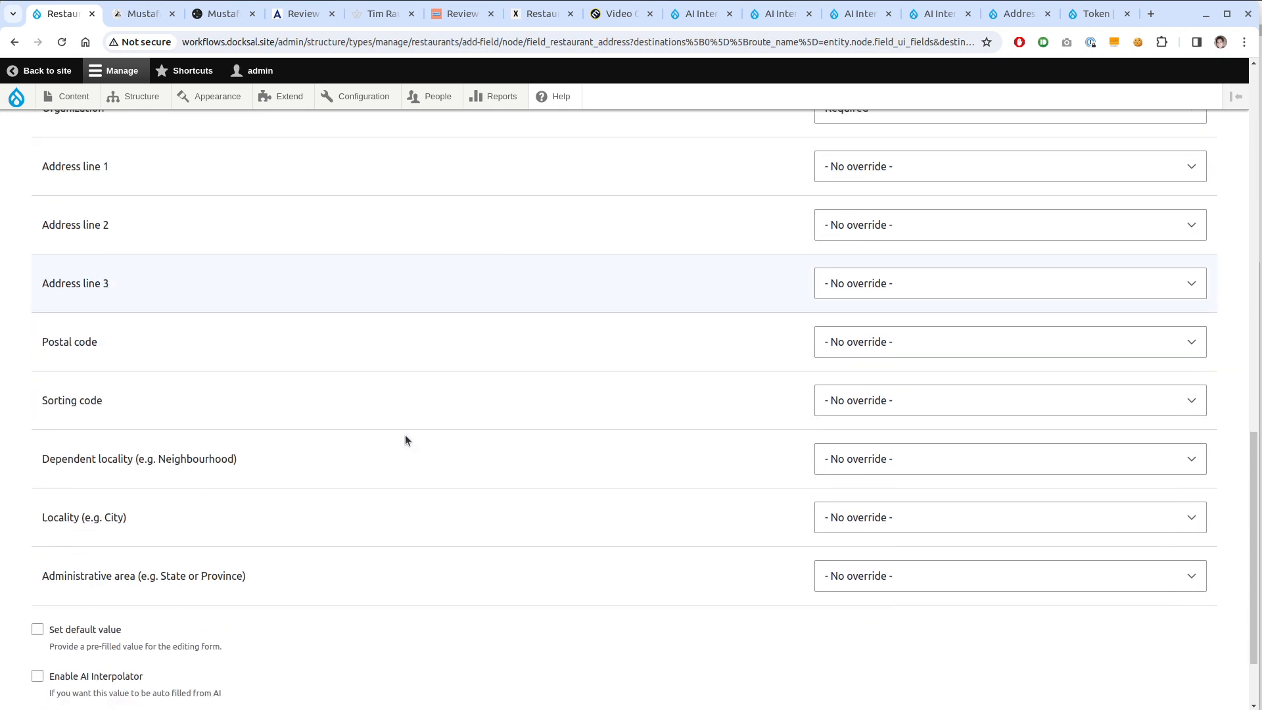
{"action": "left_click", "coordinate": [129, 679]}
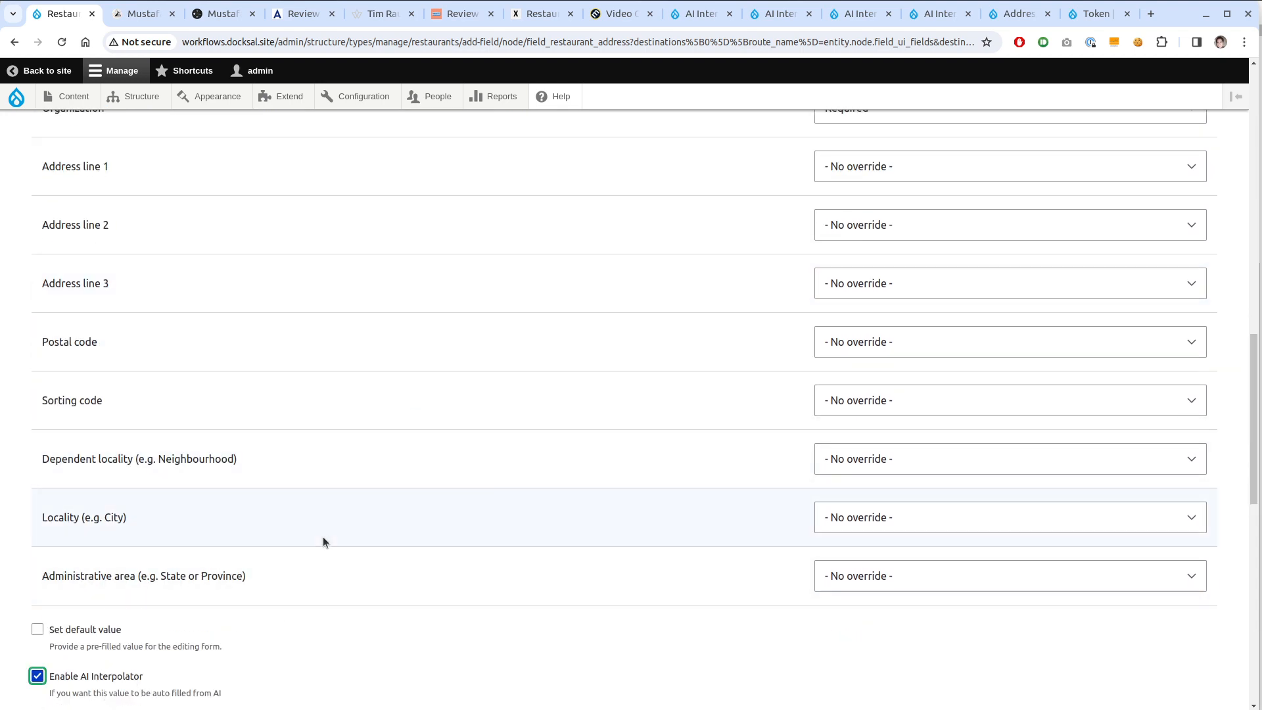
Keep Text Address Finder as the rule and set Search Word as the base field
{"action": "scroll", "coordinate": [355, 513], "scroll_direction": "down", "scroll_amount": 5}
{"action": "scroll", "coordinate": [395, 480], "scroll_direction": "down", "scroll_amount": 2}
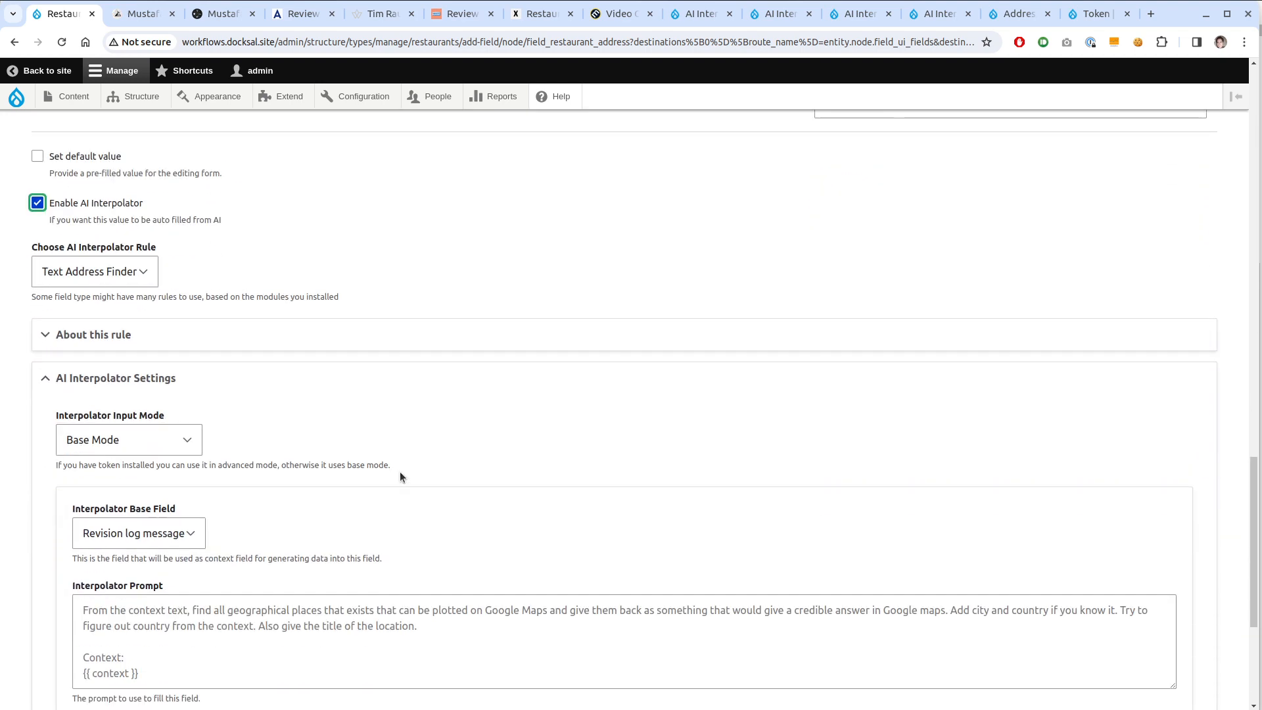
{"action": "left_click", "coordinate": [128, 279]}
{"action": "left_click", "coordinate": [128, 279]}
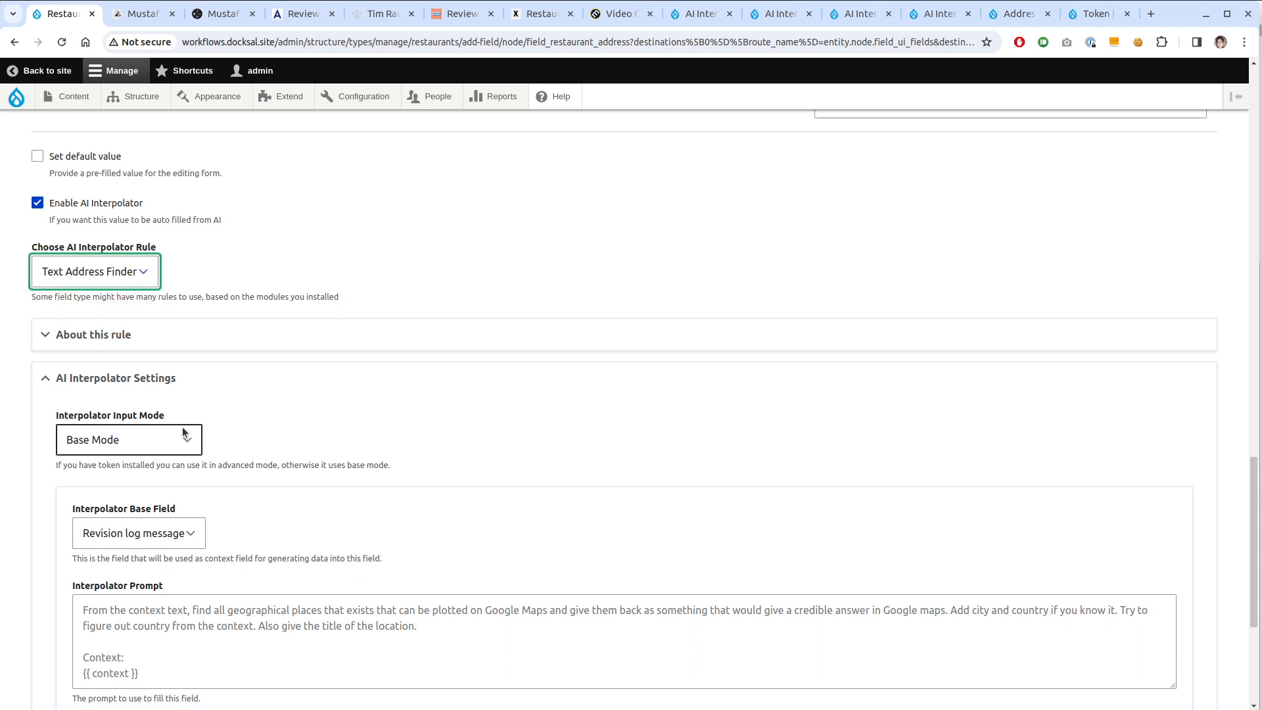
{"action": "scroll", "coordinate": [217, 437], "scroll_direction": "down", "scroll_amount": 1}
{"action": "left_click", "coordinate": [172, 465]}
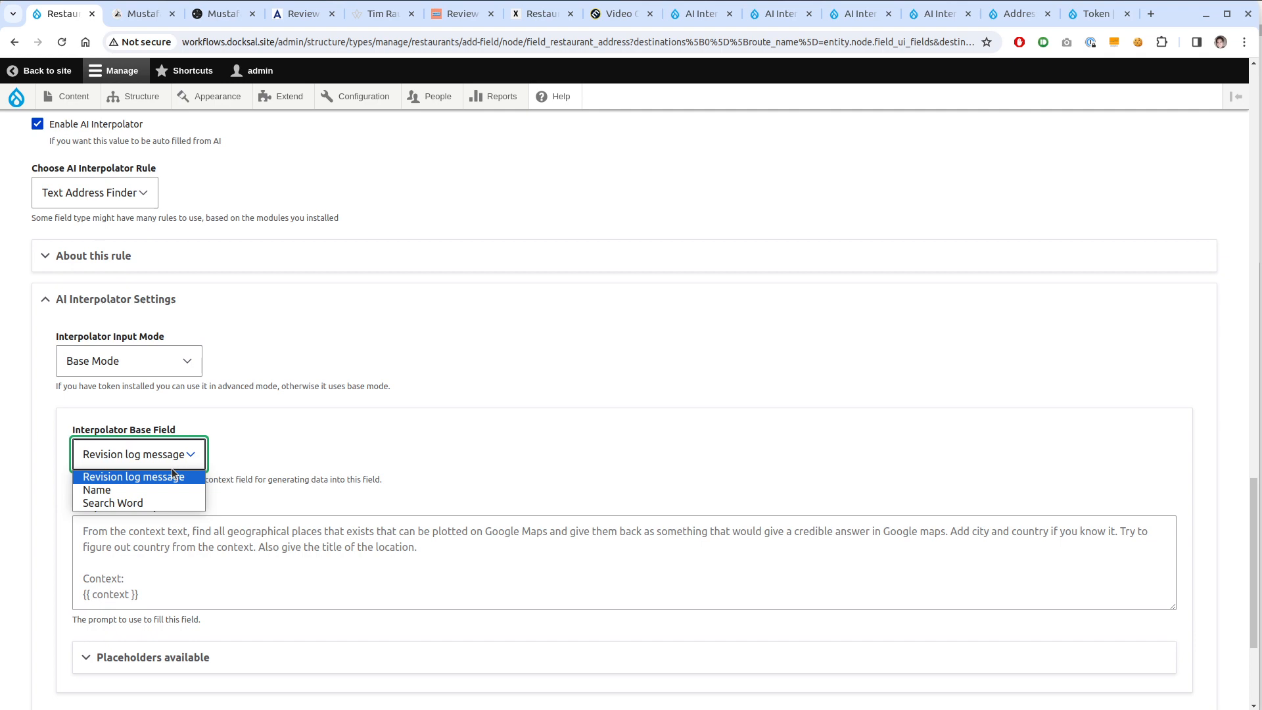
{"action": "left_click", "coordinate": [168, 503]}
Copy the placeholder geographical-places prompt ending in {{ context }} into the prompt box via Inspect
{"action": "right_click", "coordinate": [240, 564]}
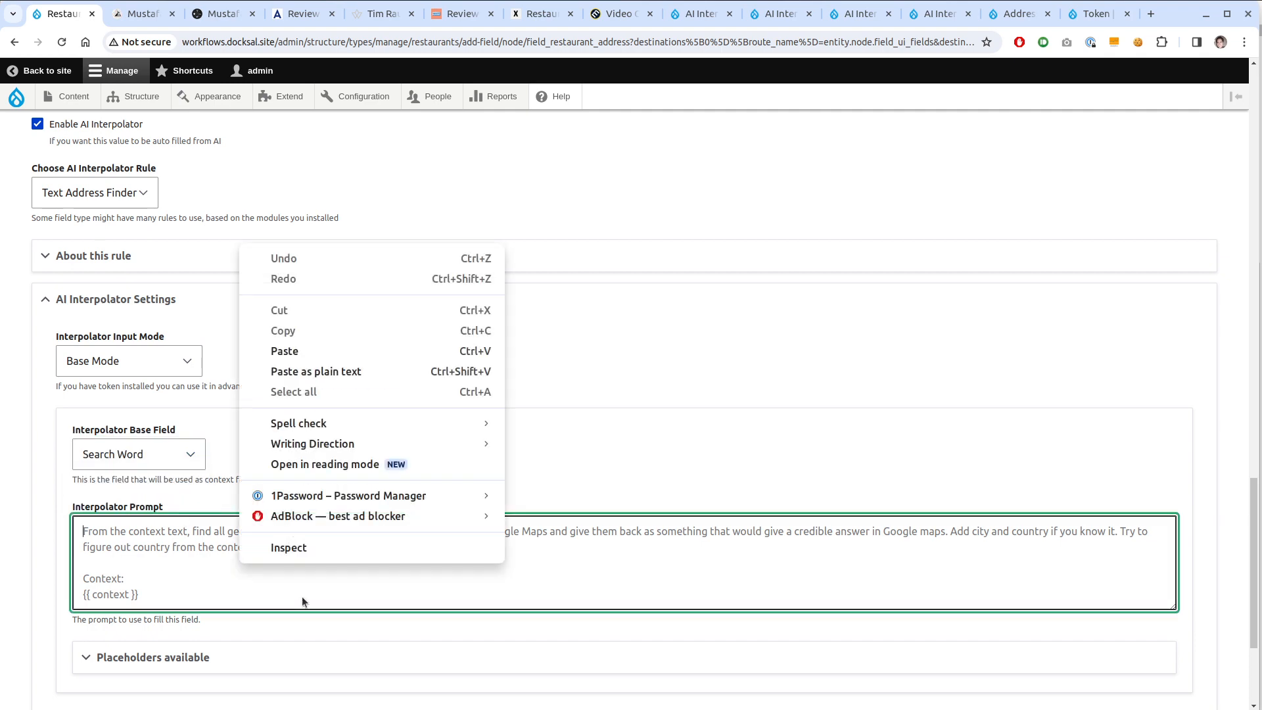
{"action": "left_click", "coordinate": [336, 543]}
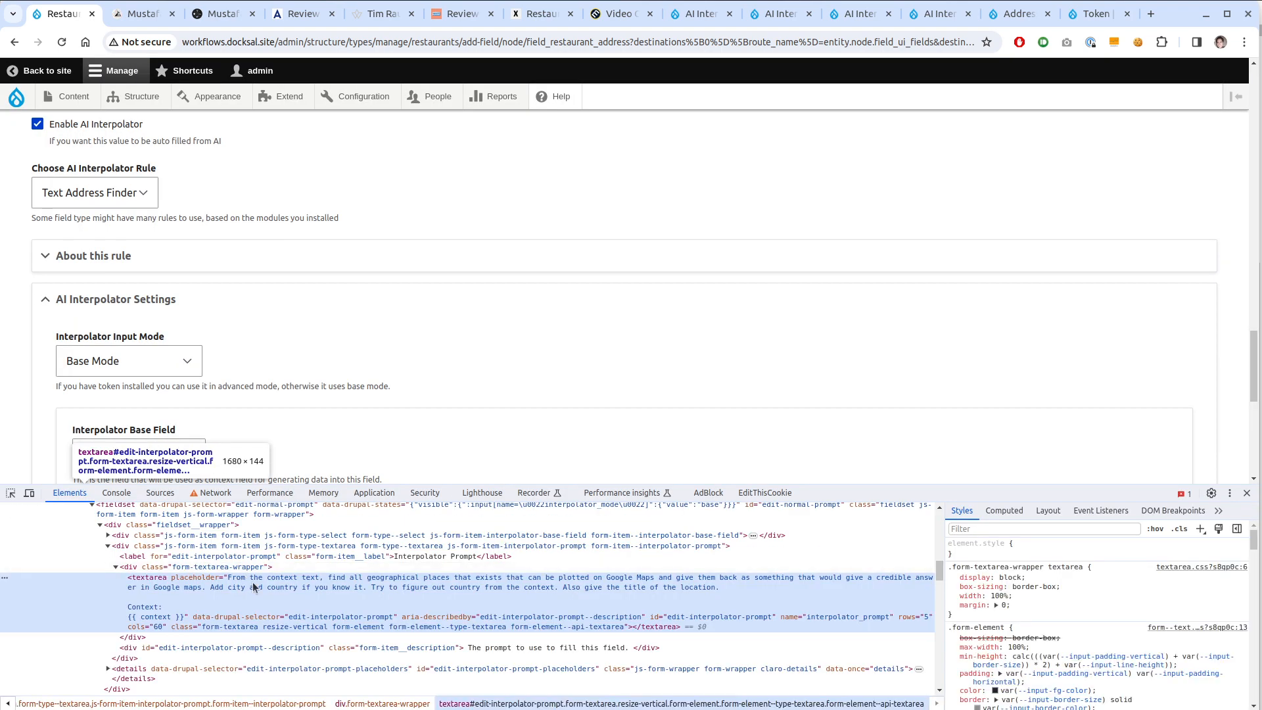
{"action": "left_click", "coordinate": [1247, 494]}
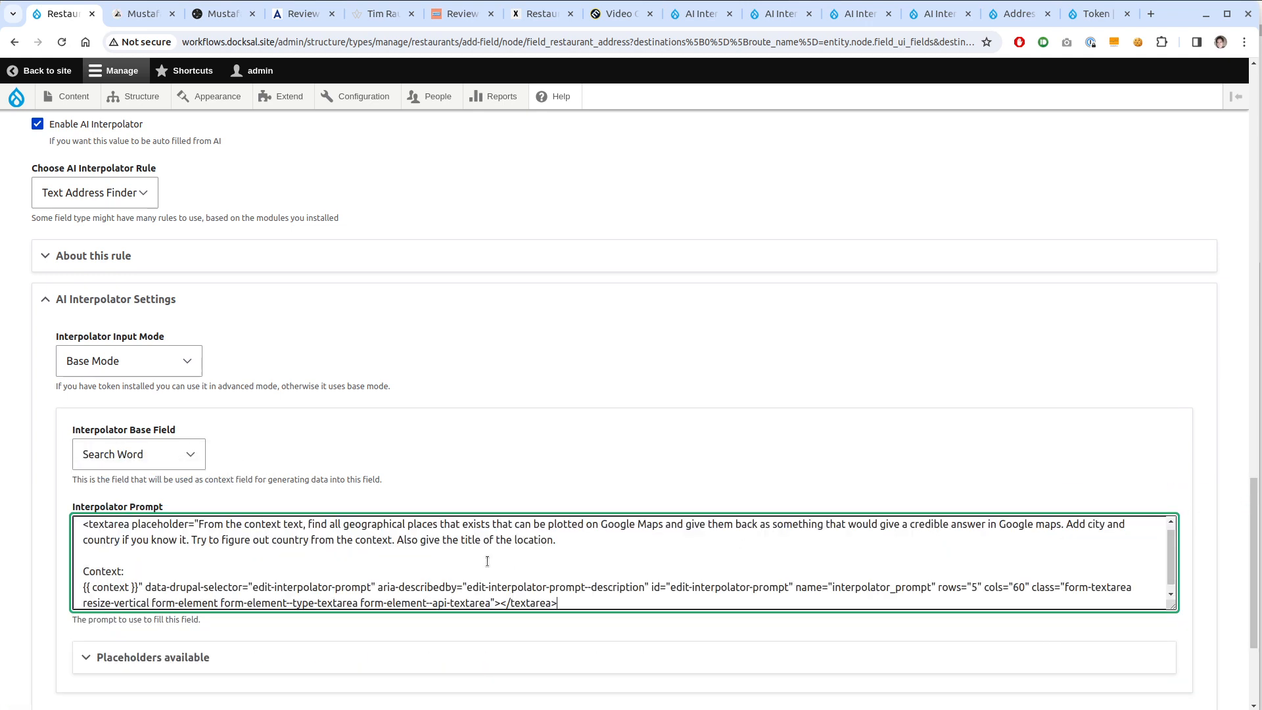
{"action": "right_click", "coordinate": [272, 556]}
{"action": "left_click", "coordinate": [329, 544]}
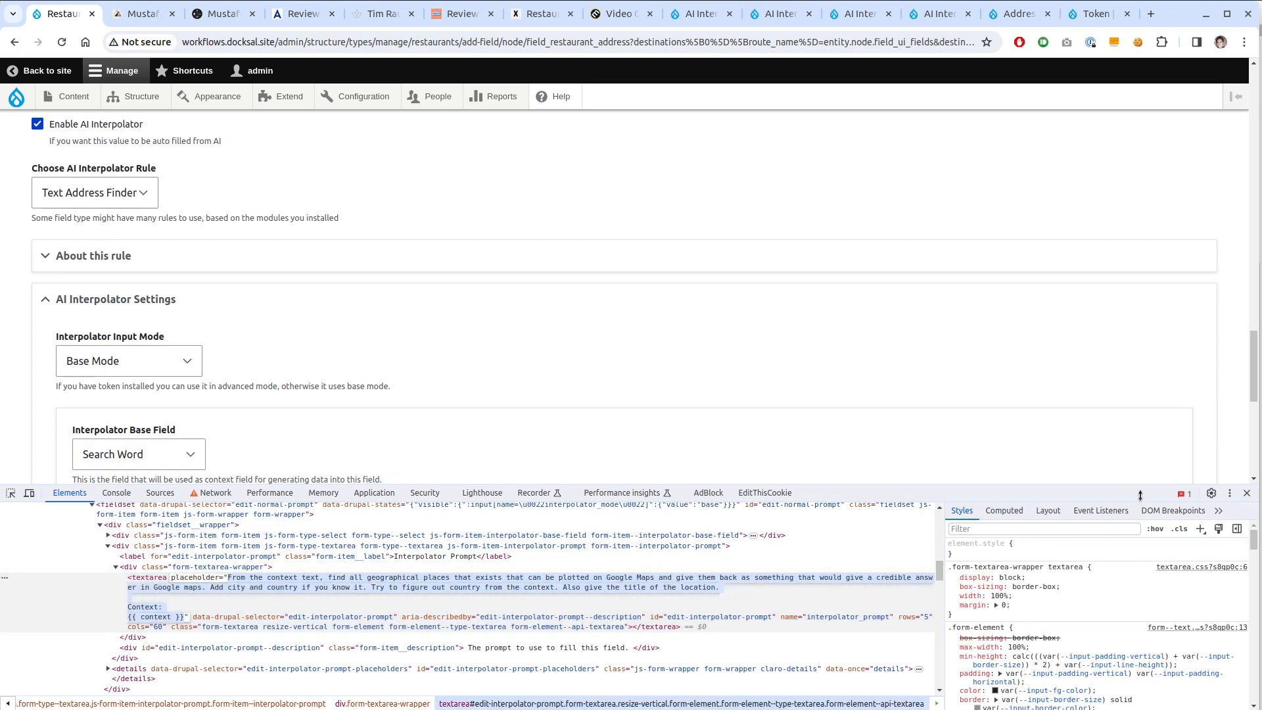
{"action": "left_click", "coordinate": [1247, 493]}
{"action": "left_click", "coordinate": [624, 594]}
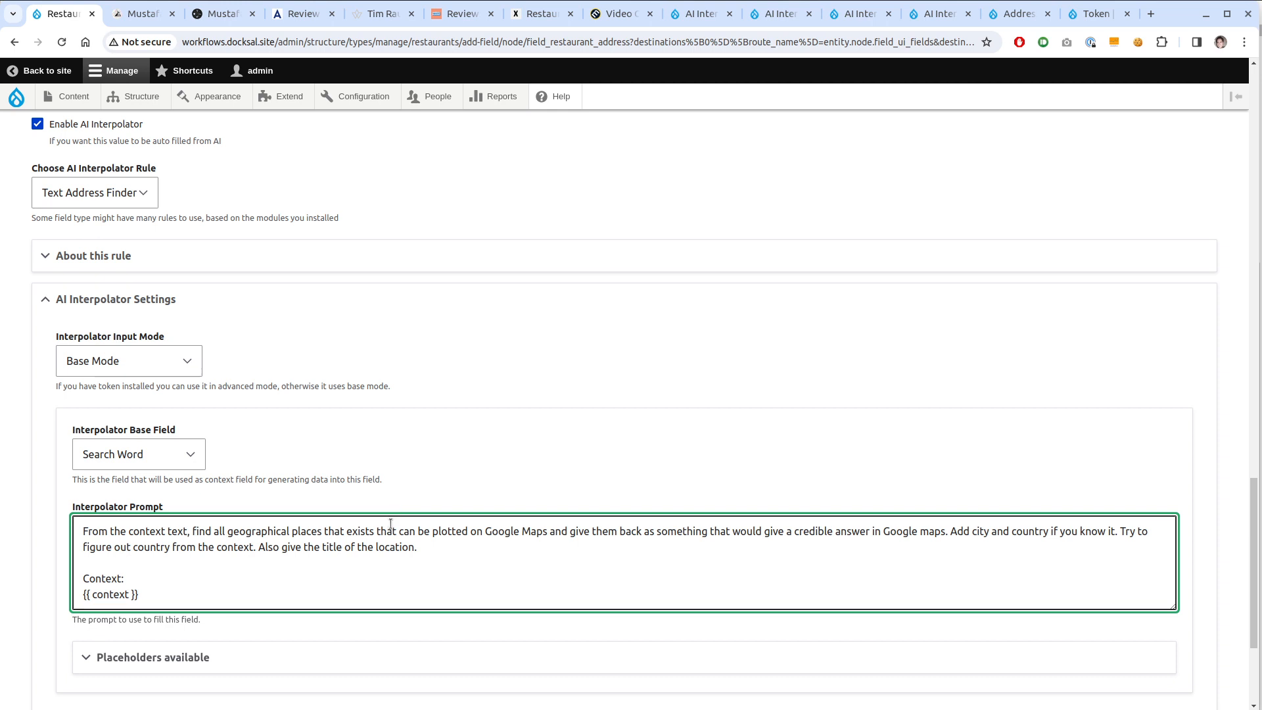
Choose Batch worker under Advanced Settings, select gpt-4 as the OpenAI model, and save
{"action": "scroll", "coordinate": [390, 524], "scroll_direction": "down", "scroll_amount": 2}
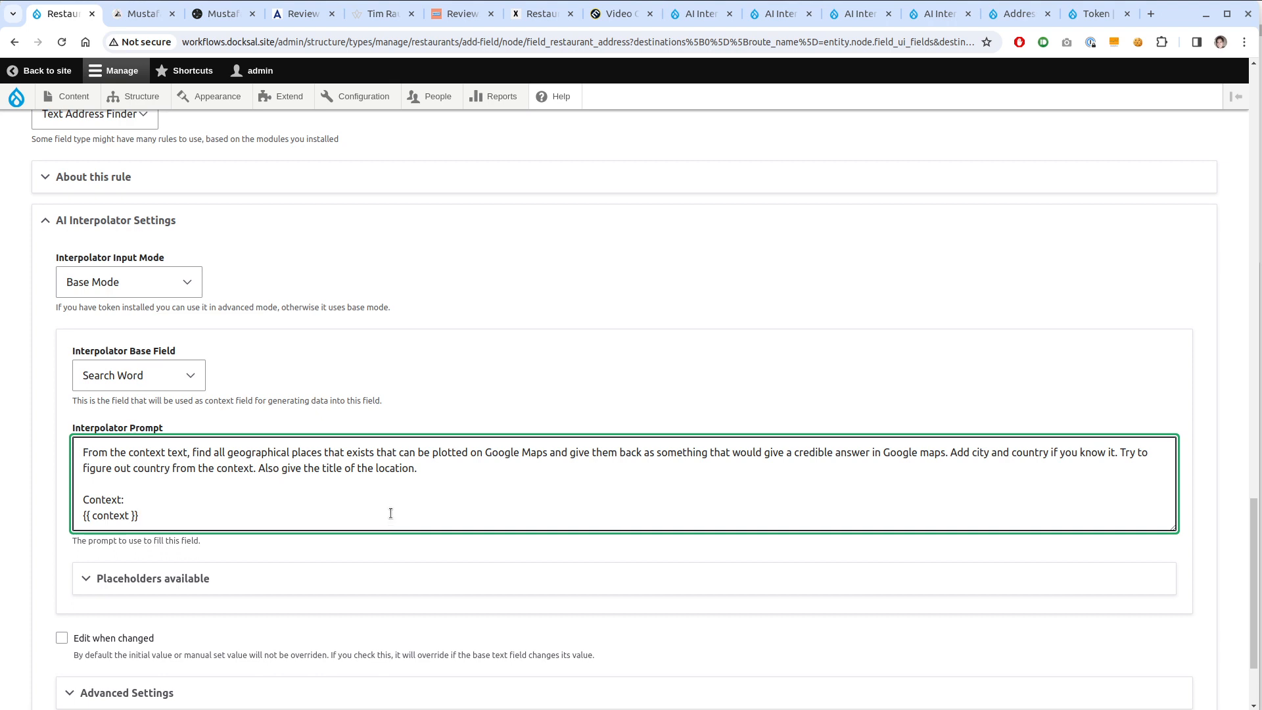
{"action": "scroll", "coordinate": [390, 513], "scroll_direction": "down", "scroll_amount": 1}
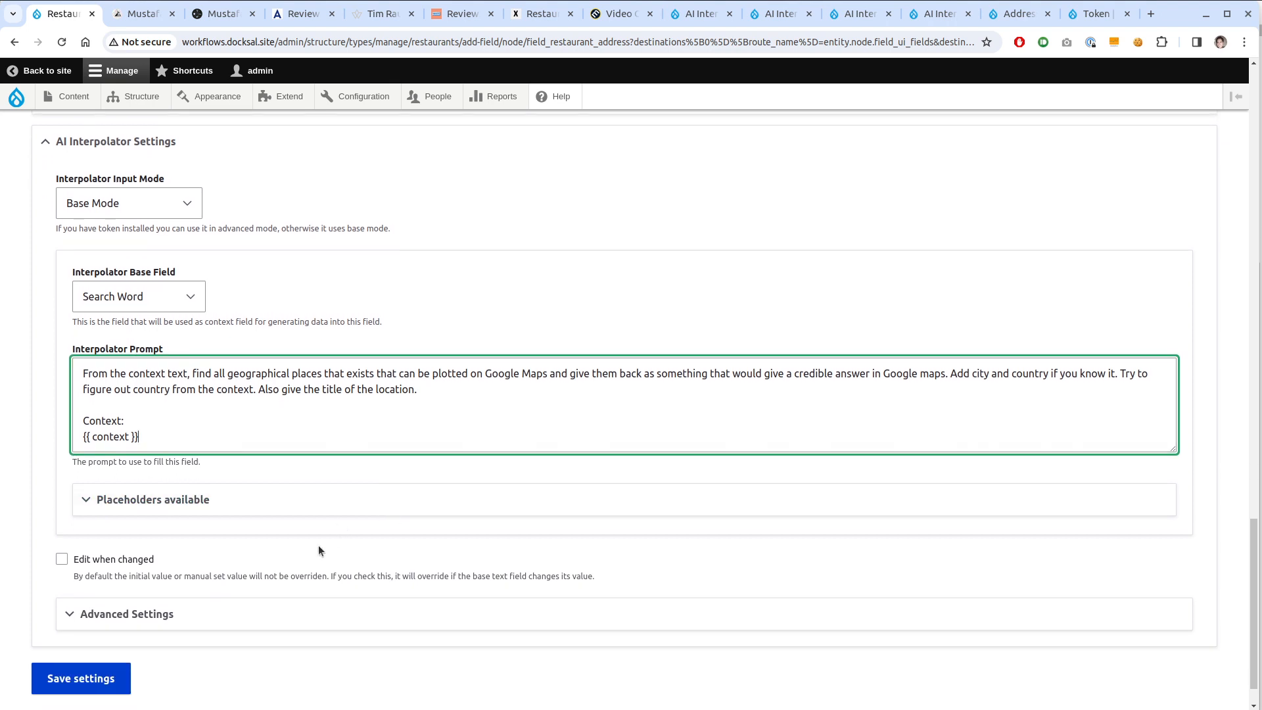
{"action": "scroll", "coordinate": [318, 545], "scroll_direction": "down", "scroll_amount": 1}
{"action": "left_click", "coordinate": [139, 571]}
{"action": "scroll", "coordinate": [139, 572], "scroll_direction": "down", "scroll_amount": 3}
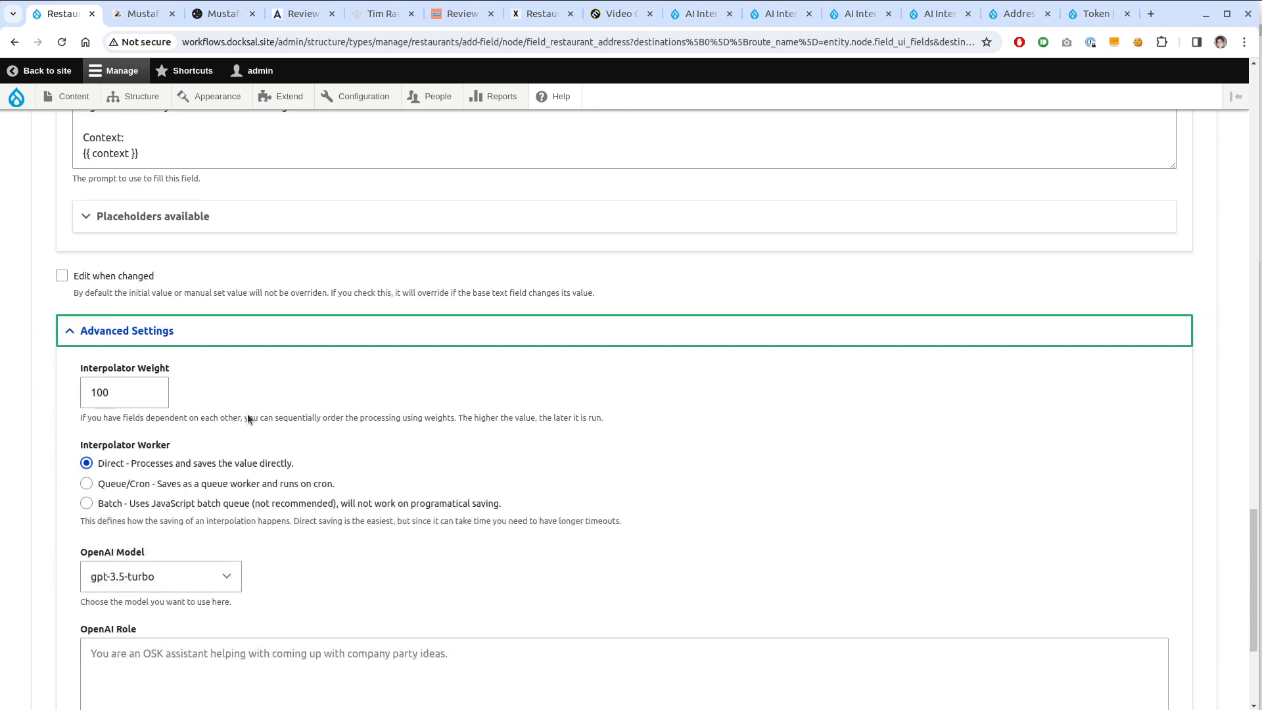
{"action": "left_click", "coordinate": [150, 506]}
{"action": "scroll", "coordinate": [384, 465], "scroll_direction": "down", "scroll_amount": 3}
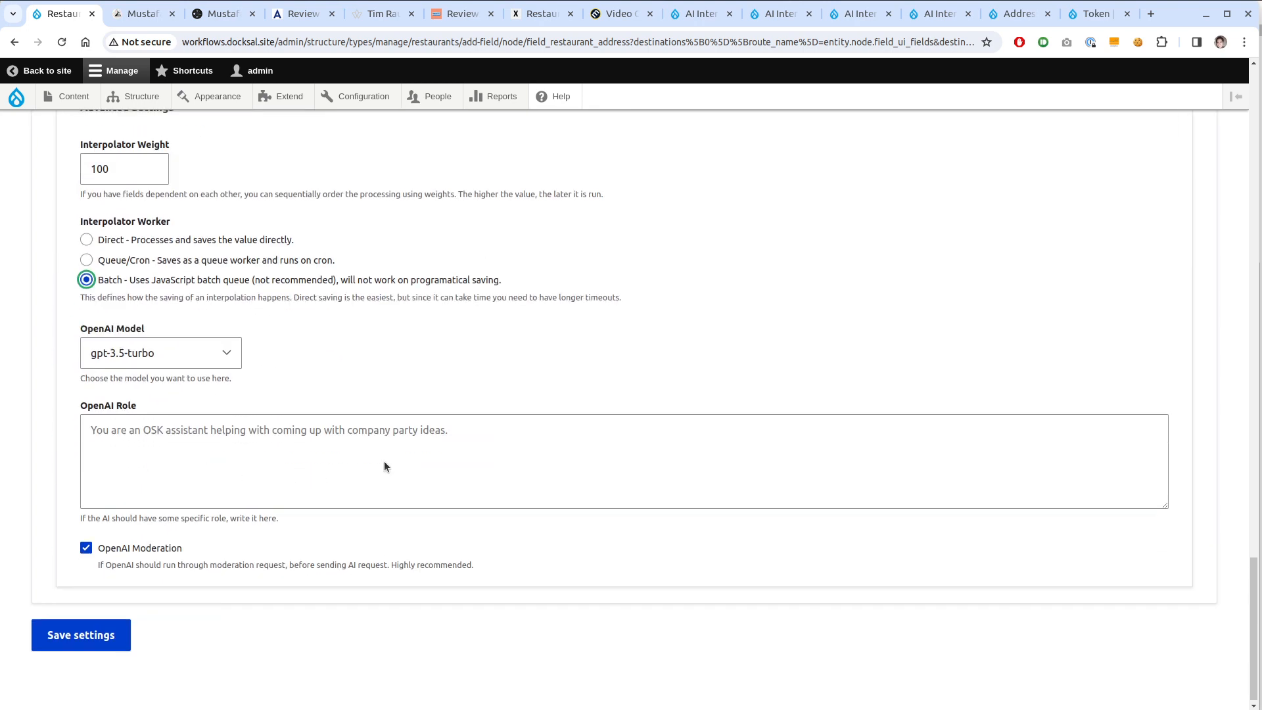
{"action": "left_click", "coordinate": [197, 365]}
{"action": "left_click", "coordinate": [109, 465]}
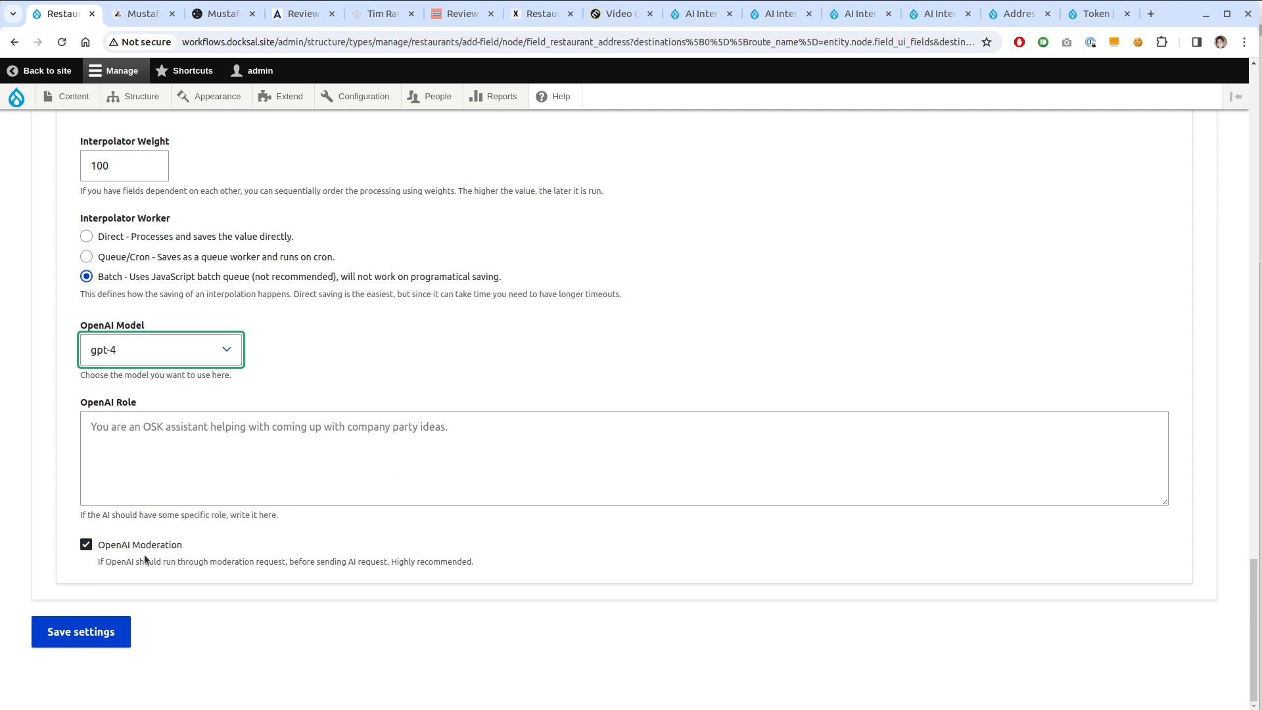
{"action": "left_click", "coordinate": [74, 635]}
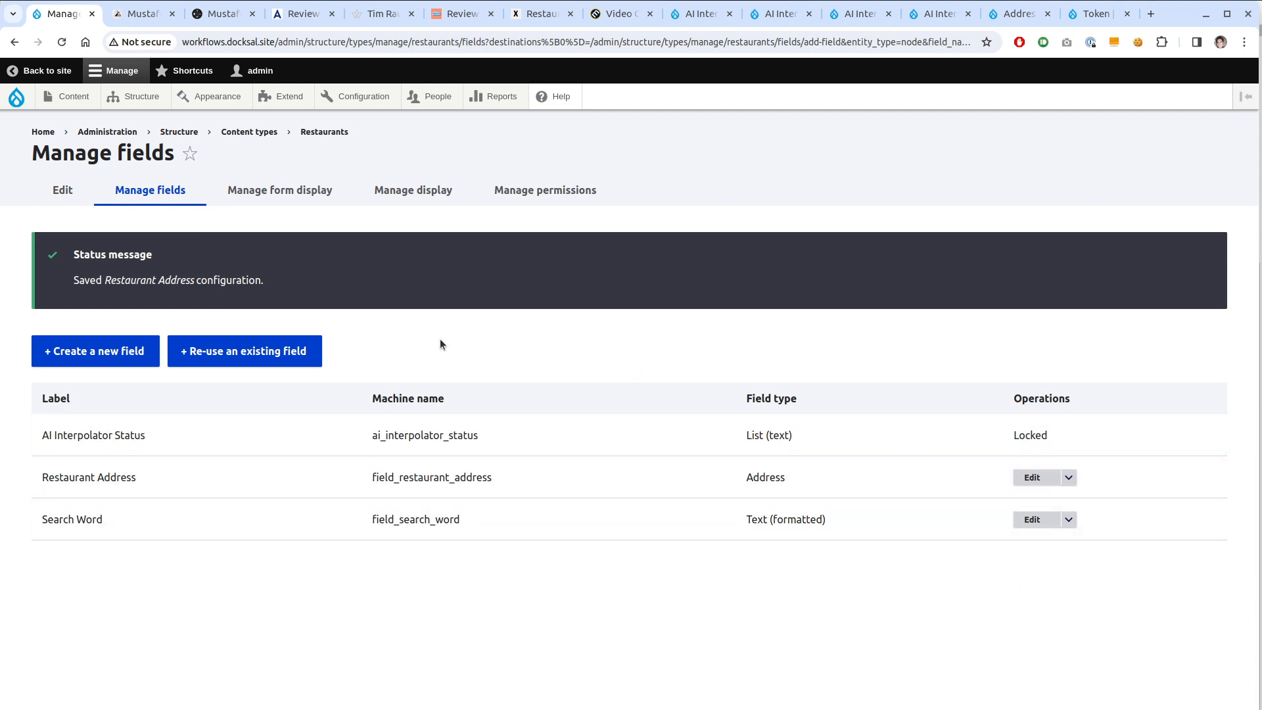
Create a Link field labelled 'Search Links' on Restaurants and continue to its settings
{"action": "left_click", "coordinate": [113, 351]}
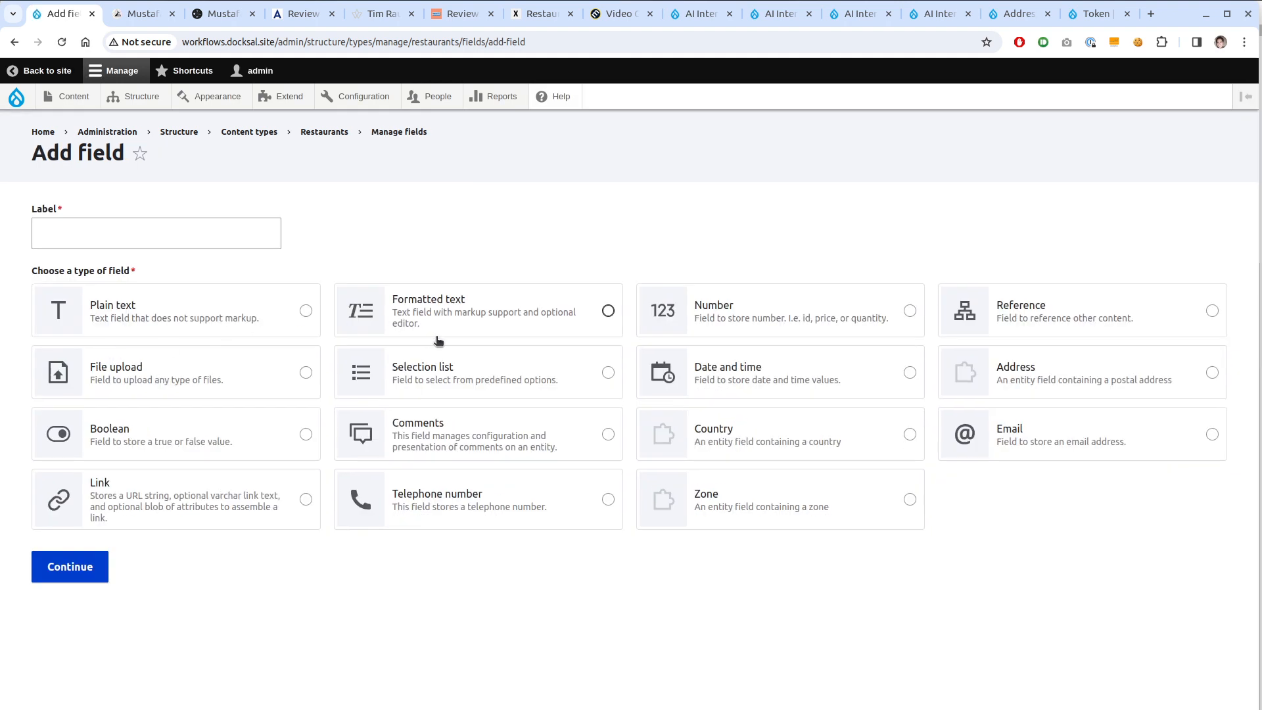
{"action": "left_click", "coordinate": [217, 495]}
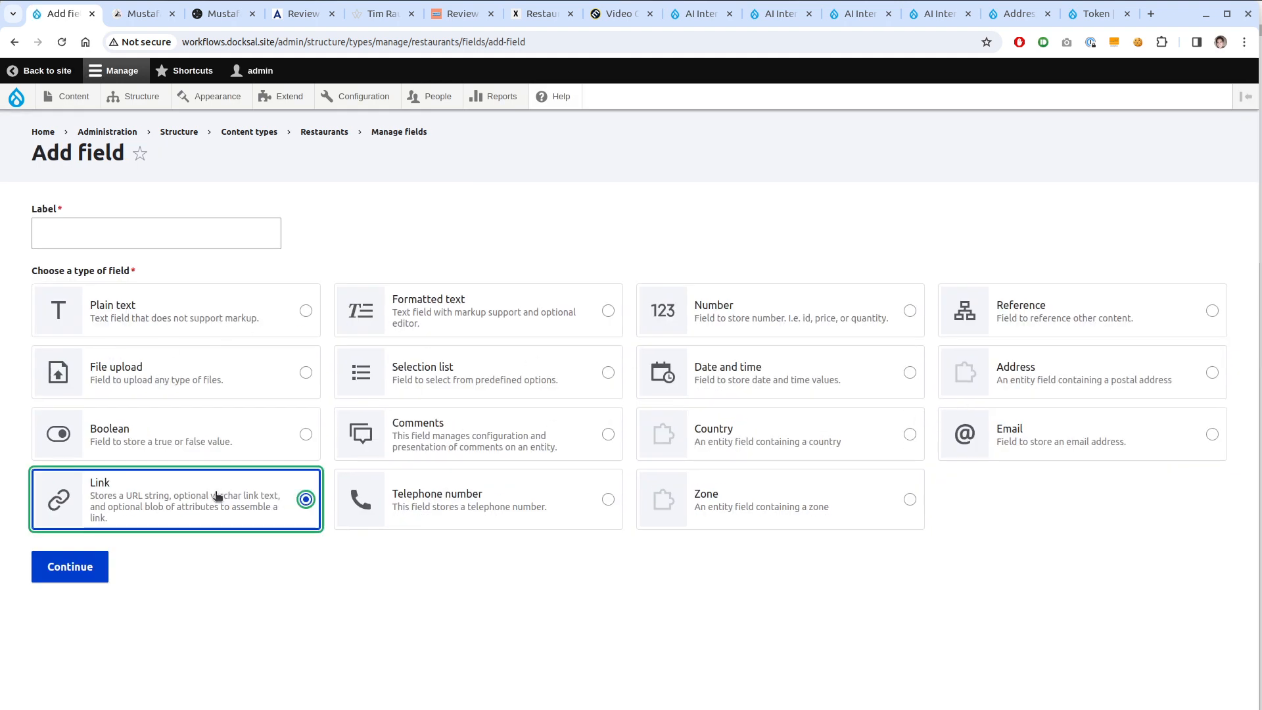
{"action": "left_click", "coordinate": [204, 232]}
{"action": "type", "text": "S"}
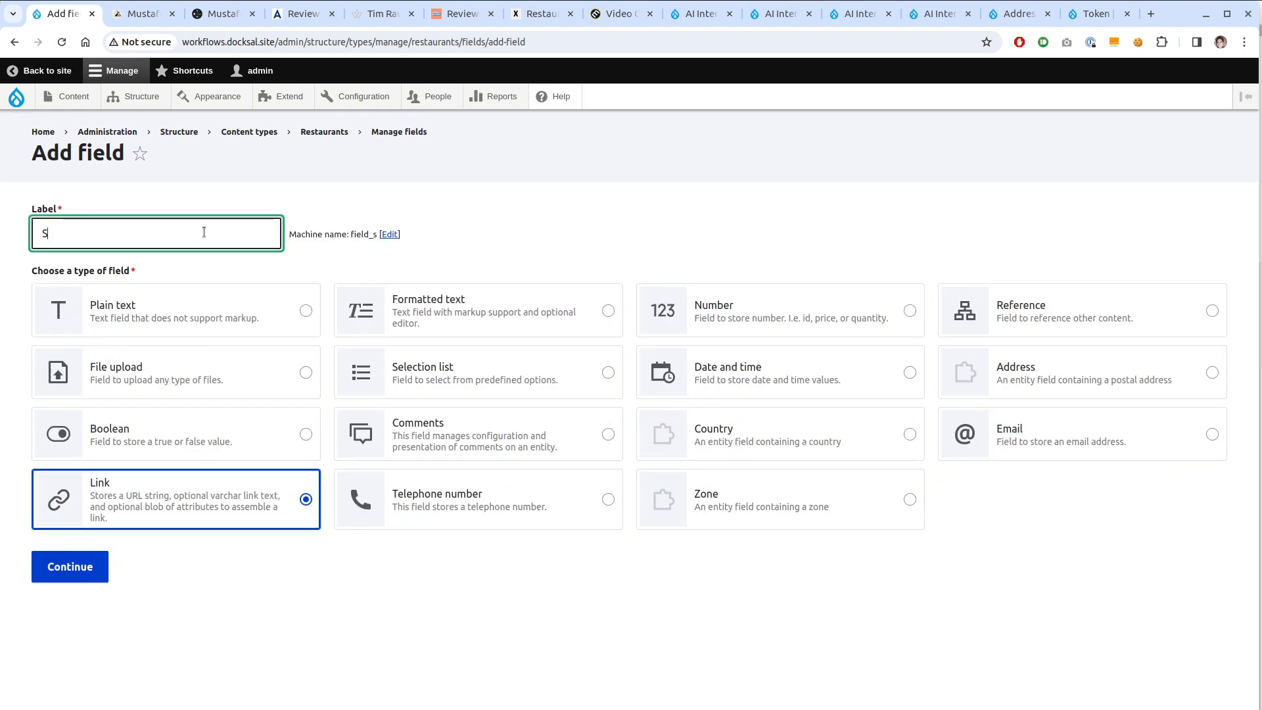
{"action": "type", "text": "earch Links"}
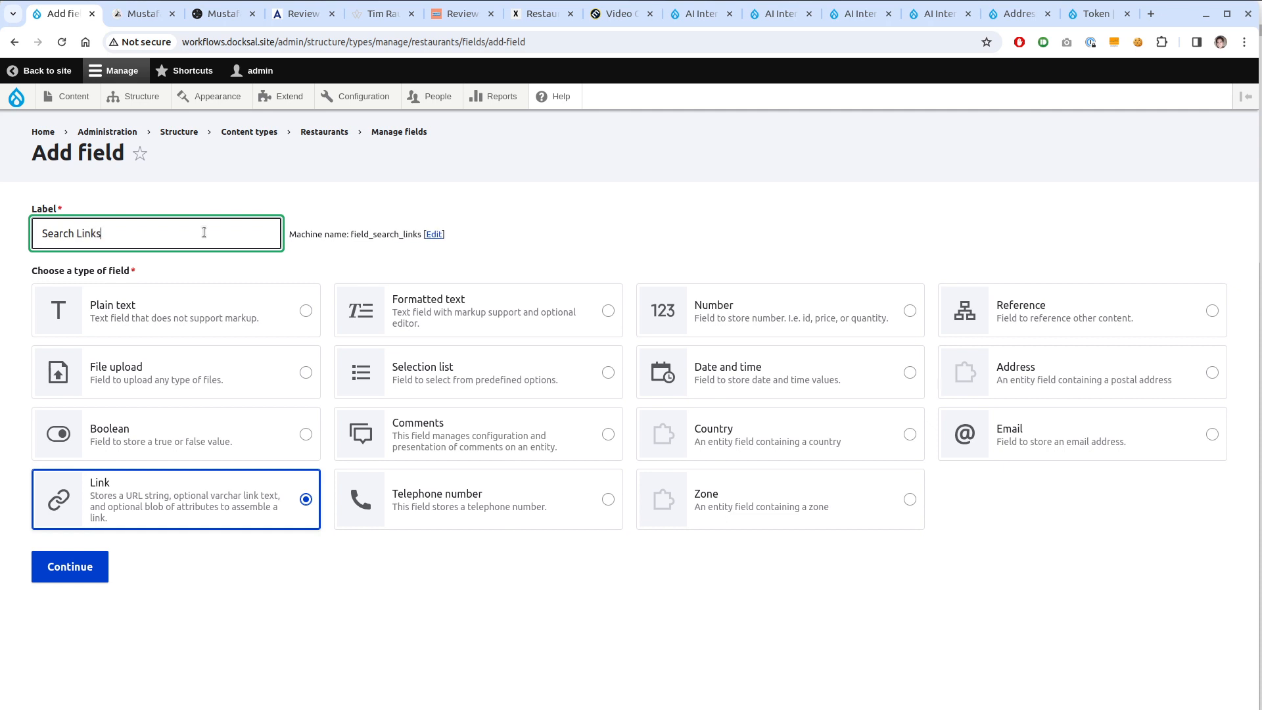
{"action": "left_click", "coordinate": [98, 569]}
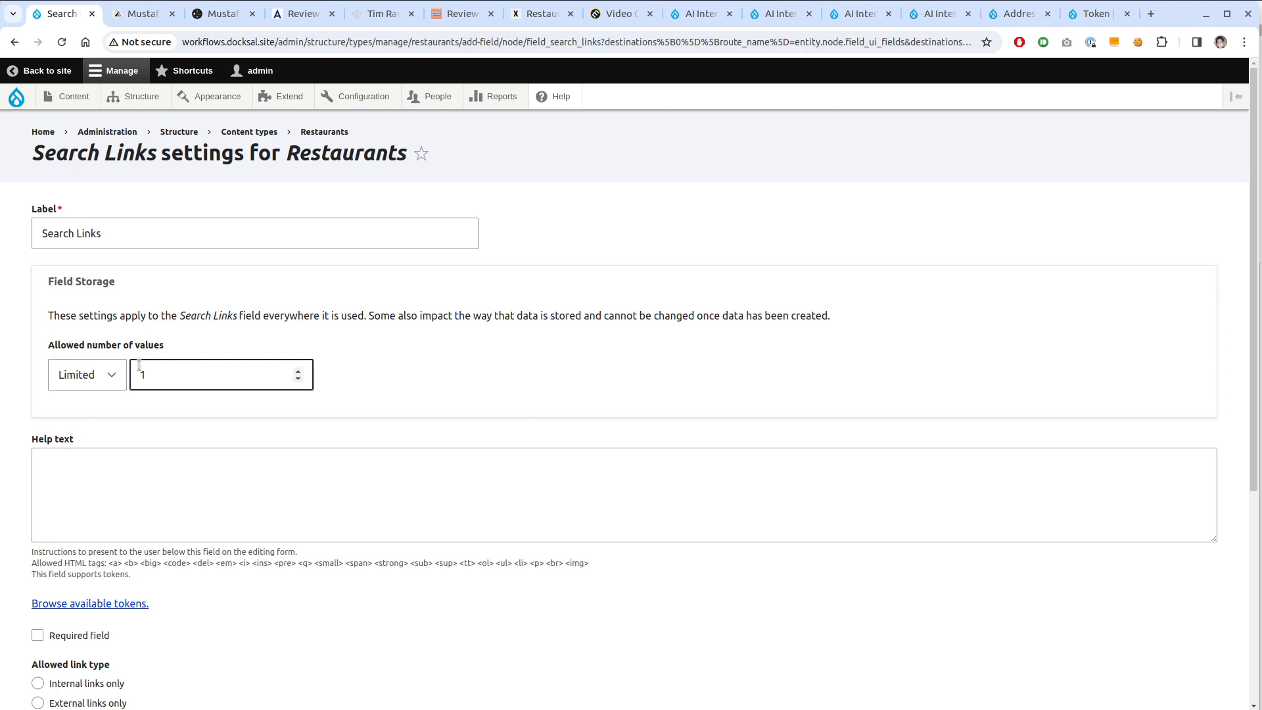
Allow up to 3 Search Links values, internal and external, with link text disabled
{"action": "double_click", "coordinate": [139, 365]}
{"action": "type", "text": "3"}
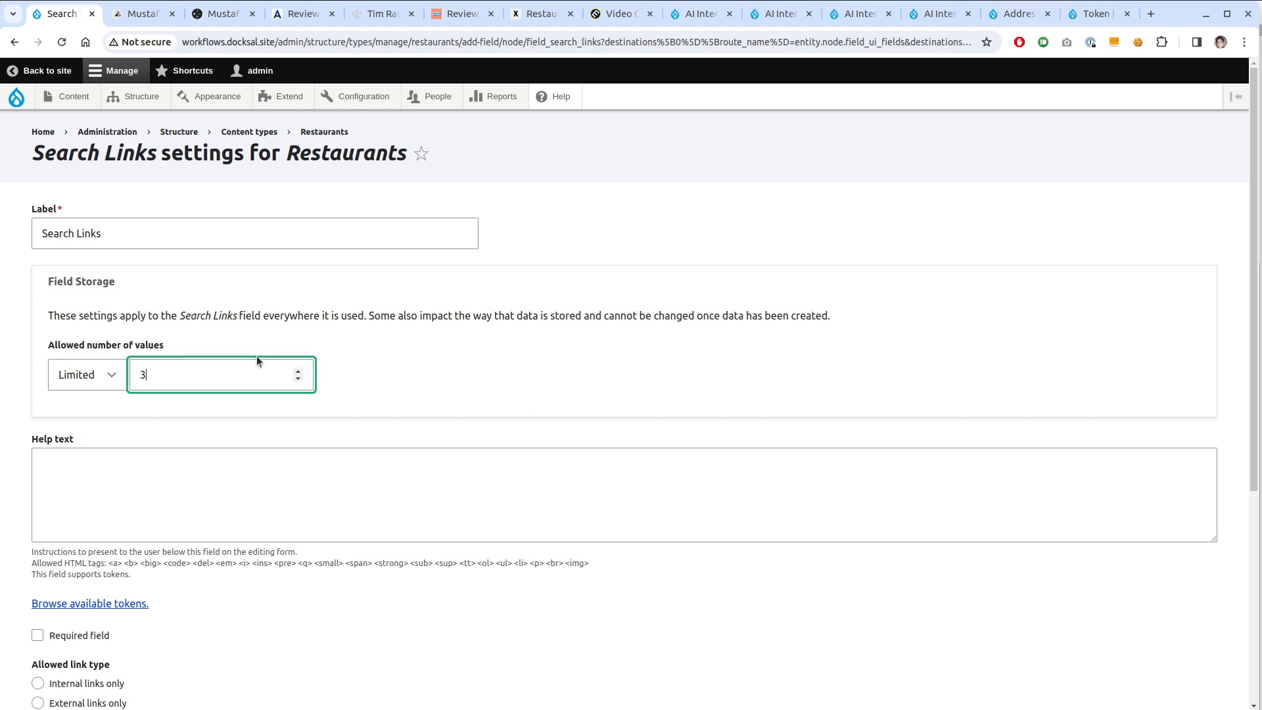
{"action": "scroll", "coordinate": [257, 360], "scroll_direction": "down", "scroll_amount": 5}
{"action": "left_click", "coordinate": [116, 552]}
{"action": "scroll", "coordinate": [121, 563], "scroll_direction": "down", "scroll_amount": 3}
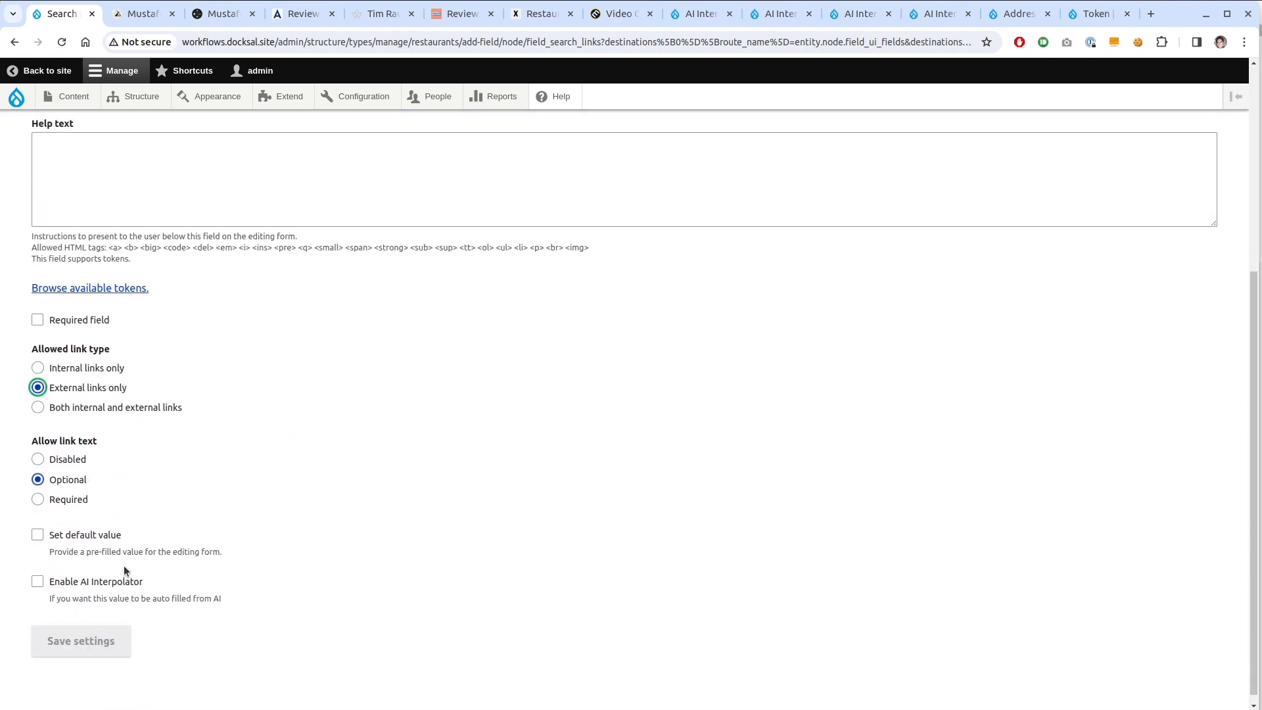
{"action": "scroll", "coordinate": [105, 530], "scroll_direction": "down", "scroll_amount": 5}
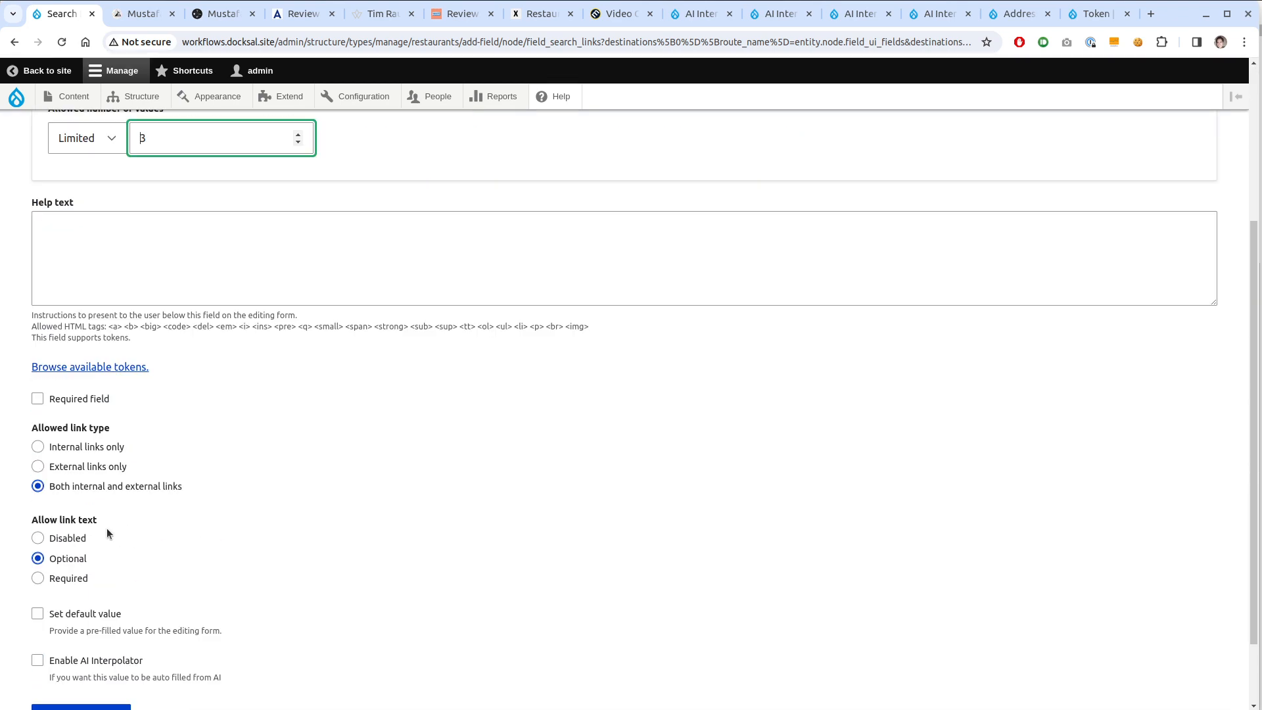
{"action": "left_click", "coordinate": [76, 543]}
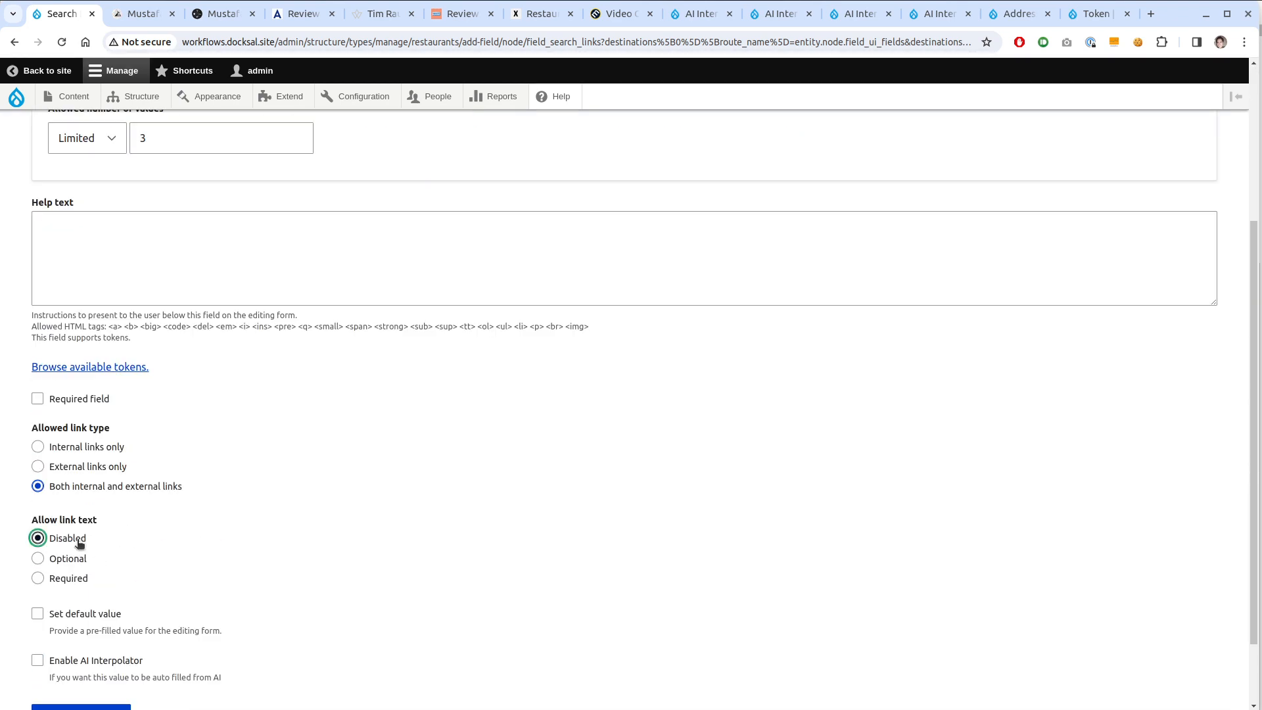
{"action": "scroll", "coordinate": [84, 535], "scroll_direction": "down", "scroll_amount": 2}
Enable the AI Interpolator with the SERP to Link rule and Search Word as base field
{"action": "left_click", "coordinate": [100, 578]}
{"action": "scroll", "coordinate": [371, 547], "scroll_direction": "down", "scroll_amount": 5}
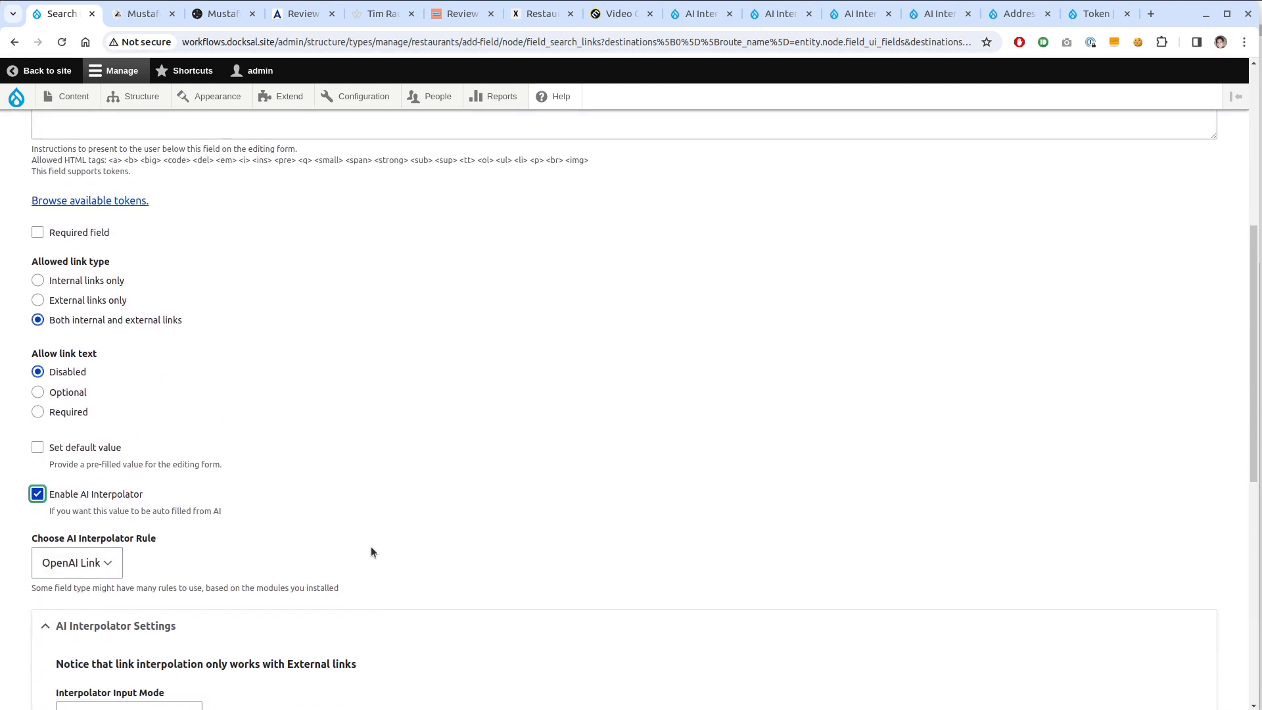
{"action": "left_click", "coordinate": [108, 328]}
{"action": "left_click", "coordinate": [88, 361]}
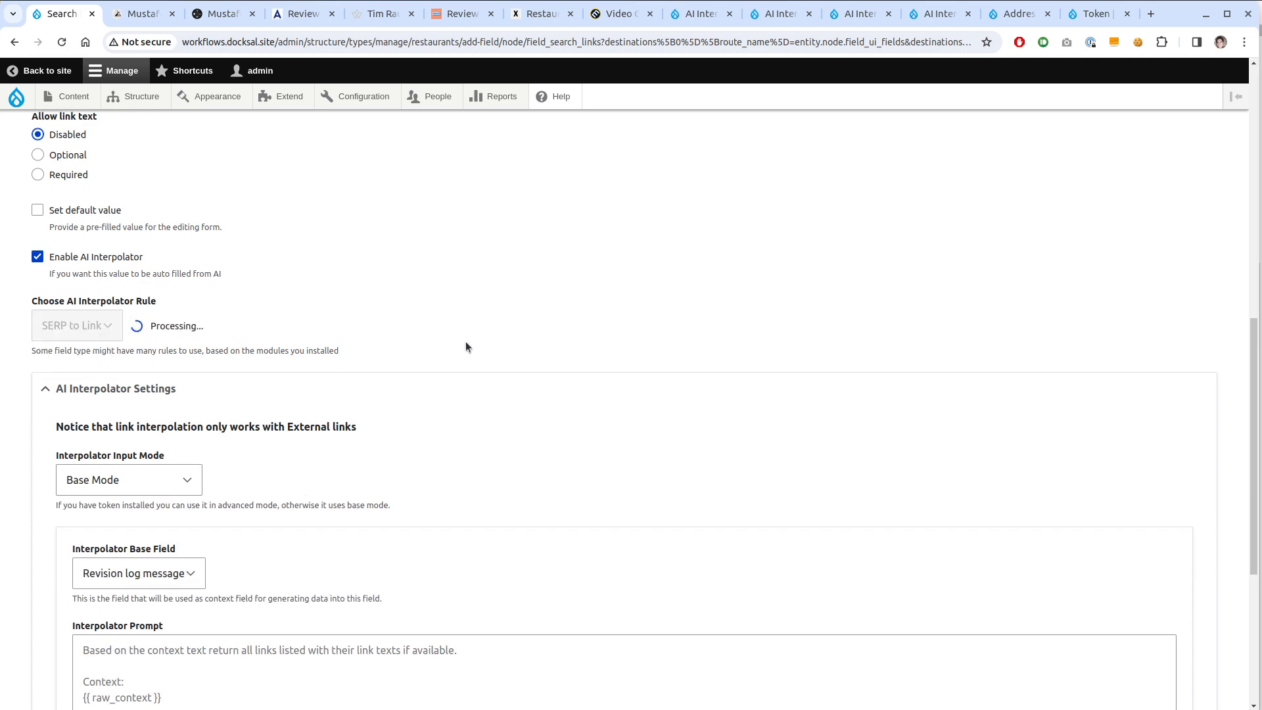
{"action": "scroll", "coordinate": [464, 348], "scroll_direction": "down", "scroll_amount": 9}
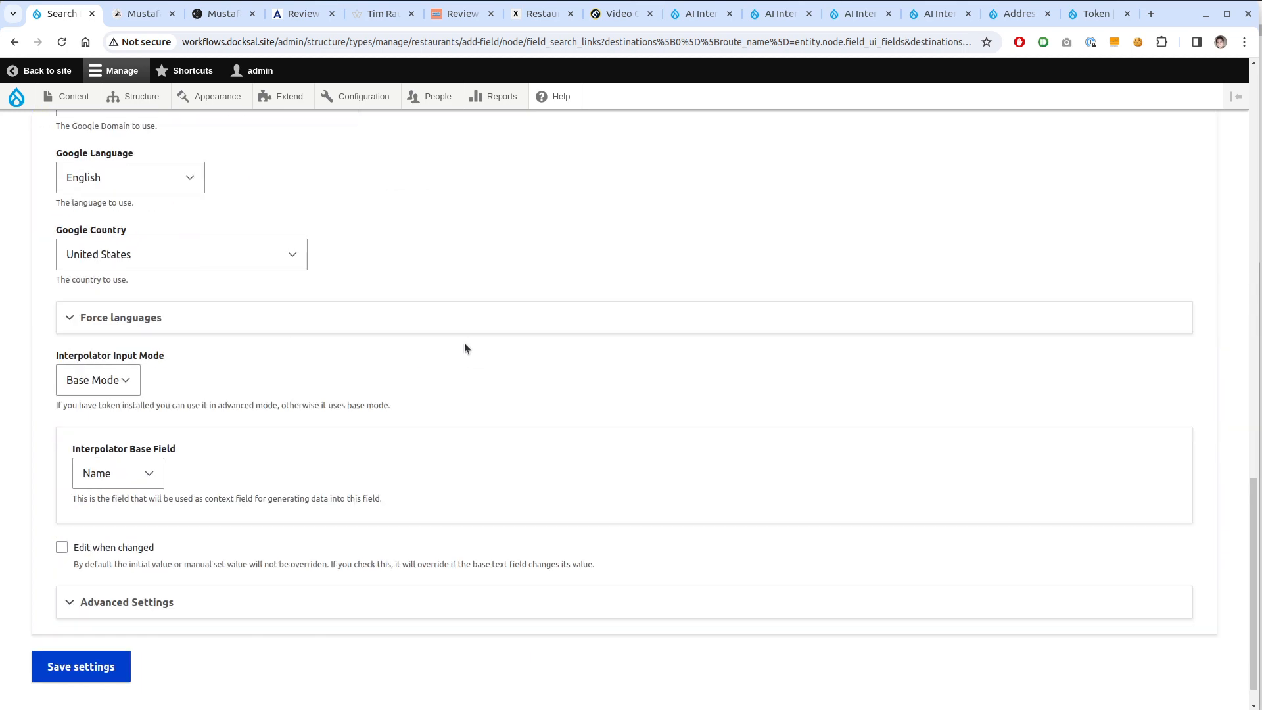
{"action": "left_click", "coordinate": [158, 523]}
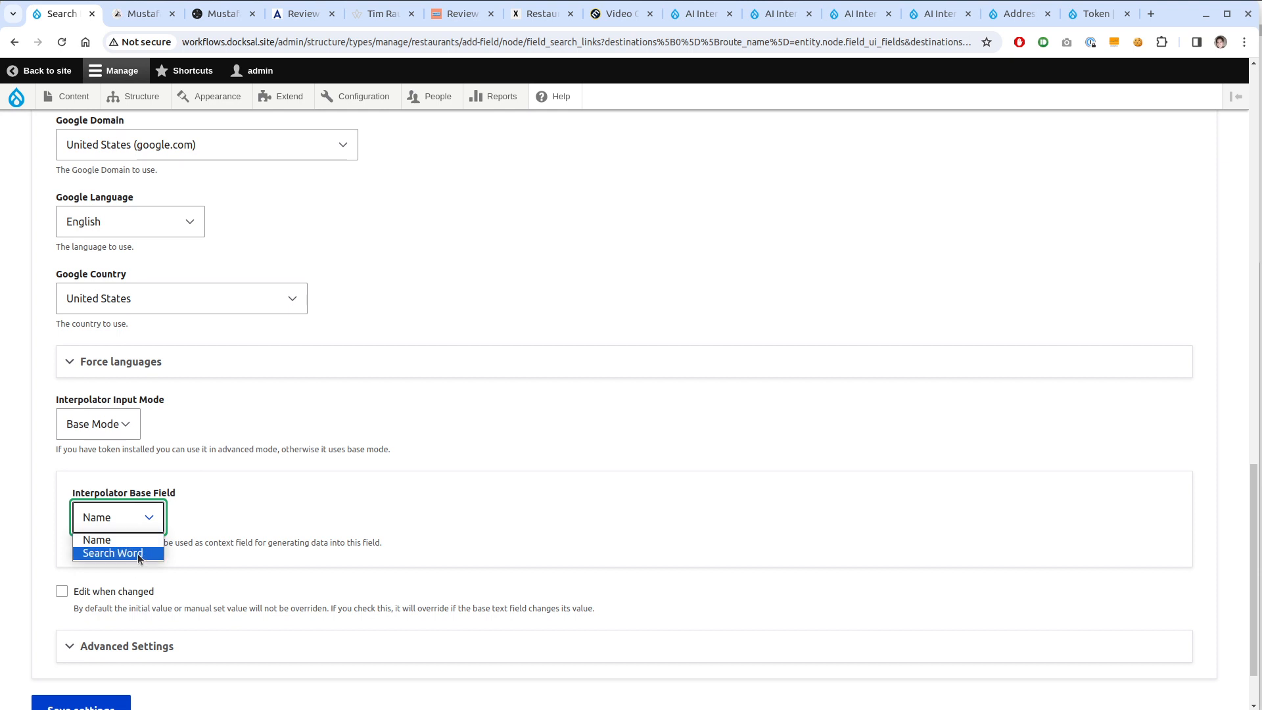
{"action": "left_click", "coordinate": [138, 554]}
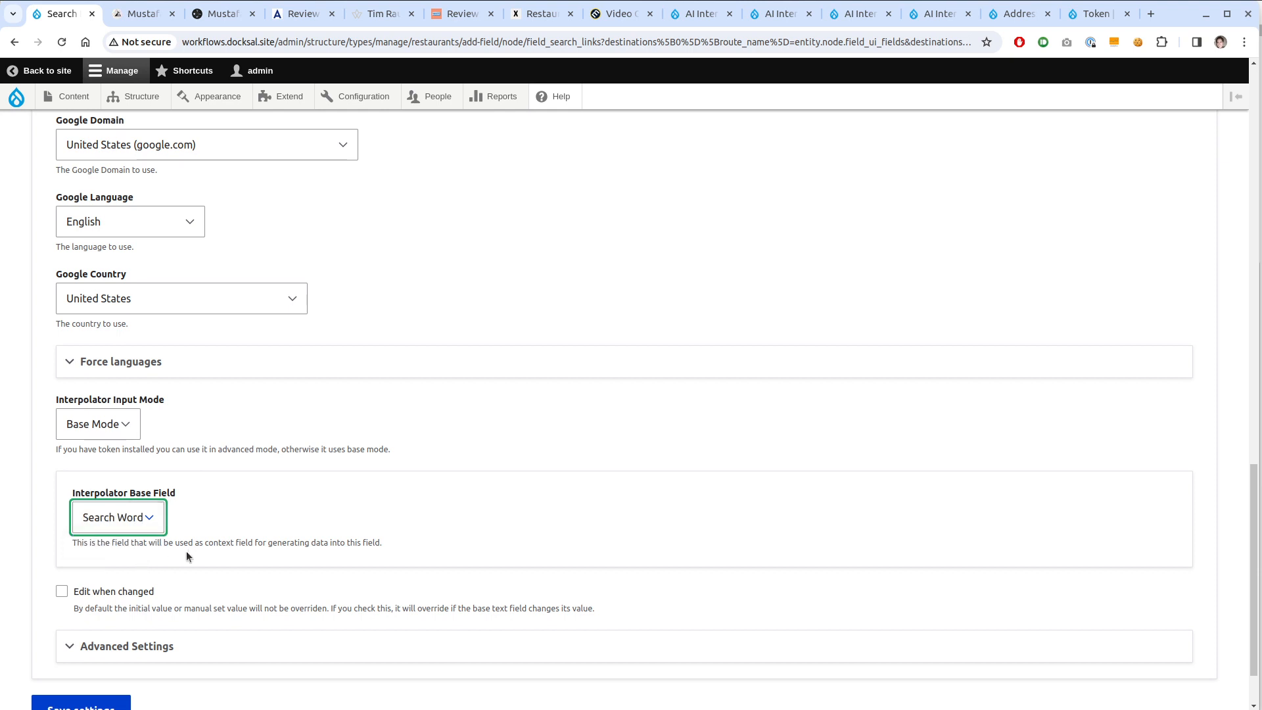
Keep United States as the Google domain for the SERP lookup
{"action": "scroll", "coordinate": [256, 532], "scroll_direction": "up", "scroll_amount": 5}
{"action": "scroll", "coordinate": [513, 404], "scroll_direction": "up", "scroll_amount": 2}
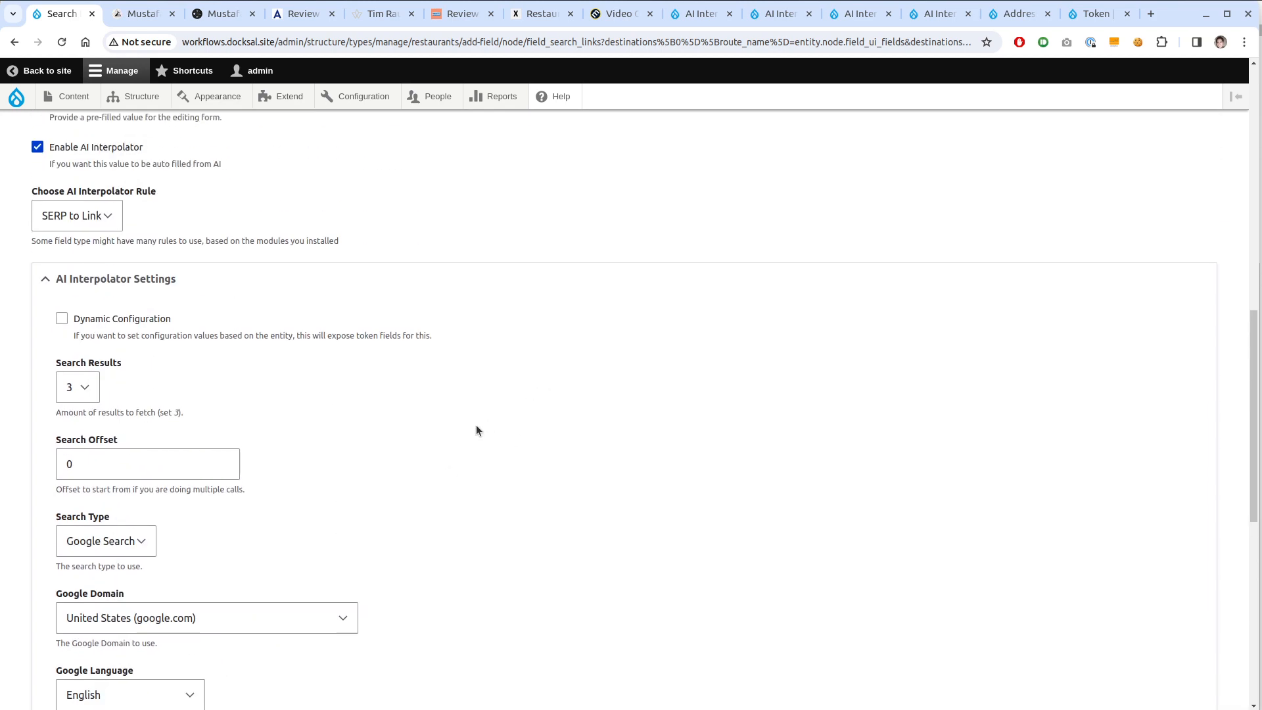
{"action": "scroll", "coordinate": [475, 431], "scroll_direction": "down", "scroll_amount": 3}
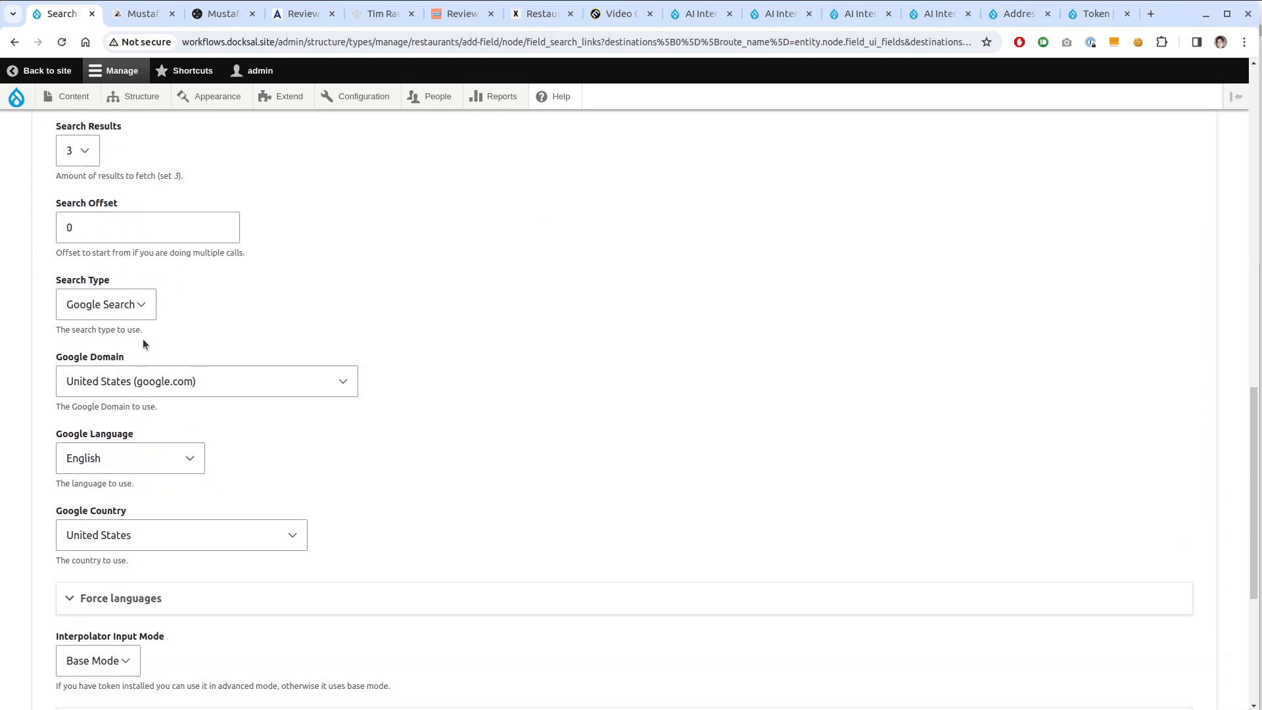
{"action": "left_click", "coordinate": [180, 377]}
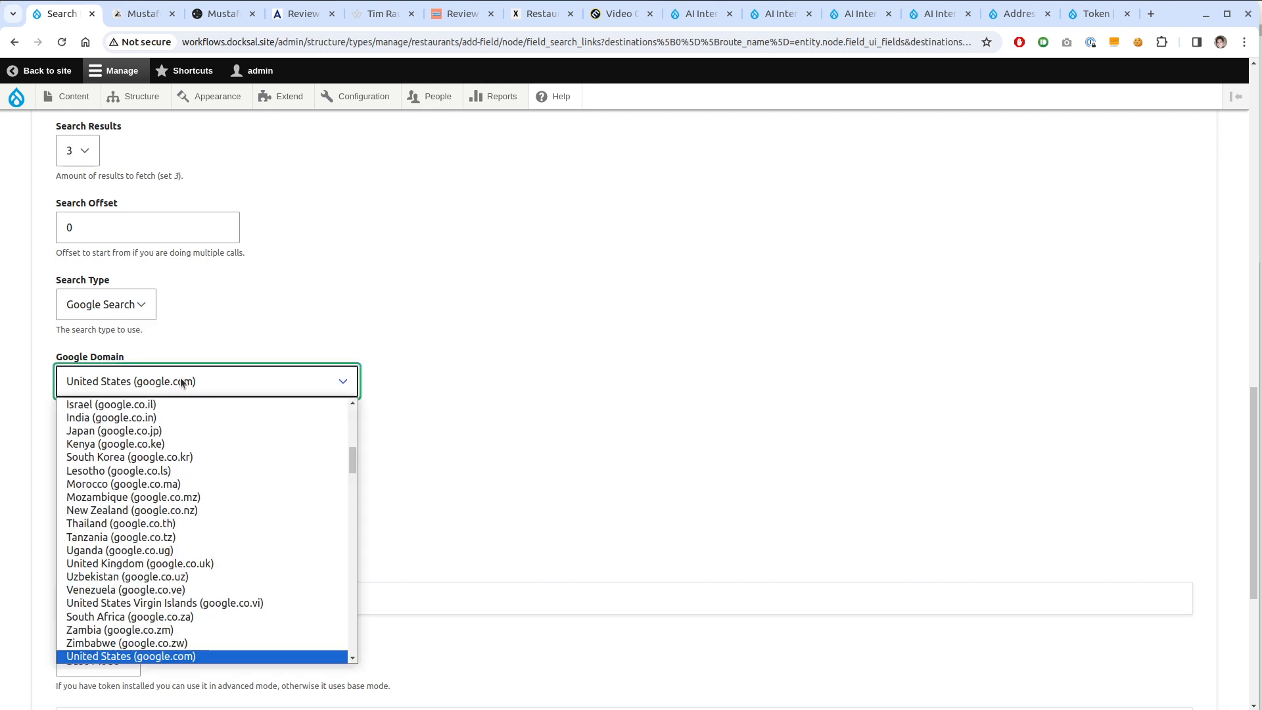
{"action": "left_click", "coordinate": [180, 377]}
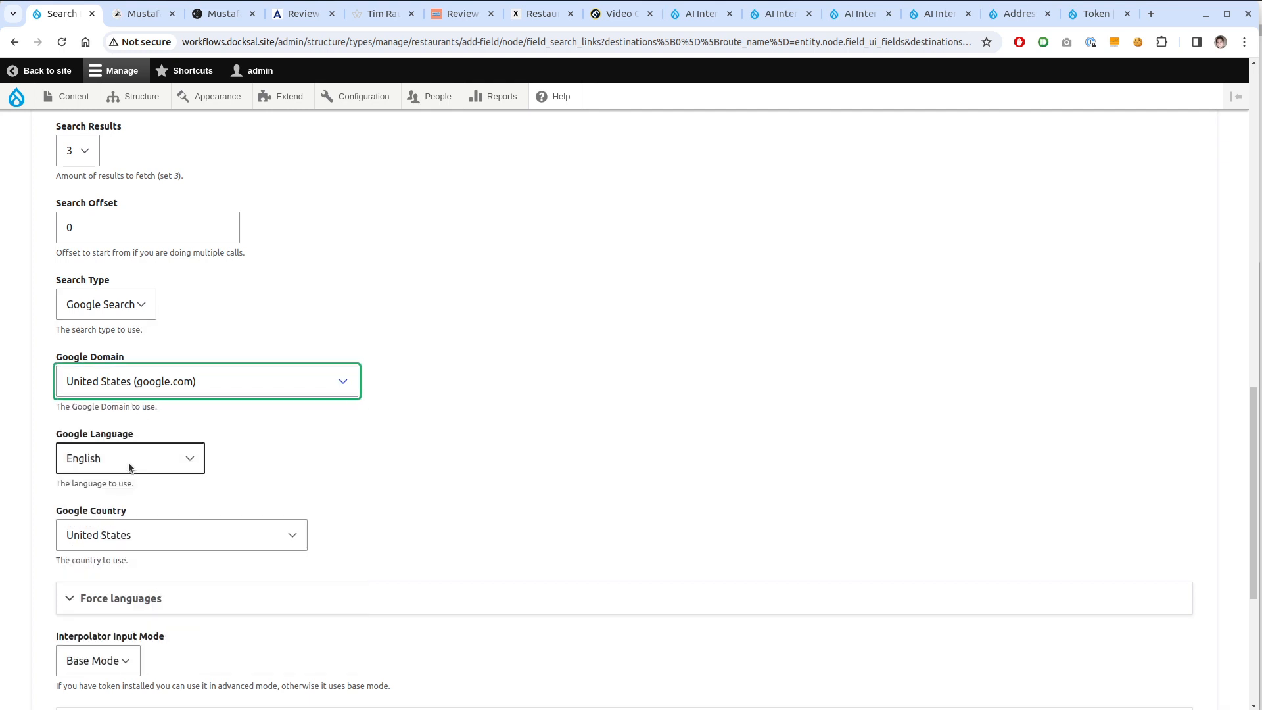
{"action": "scroll", "coordinate": [653, 386], "scroll_direction": "down", "scroll_amount": 3}
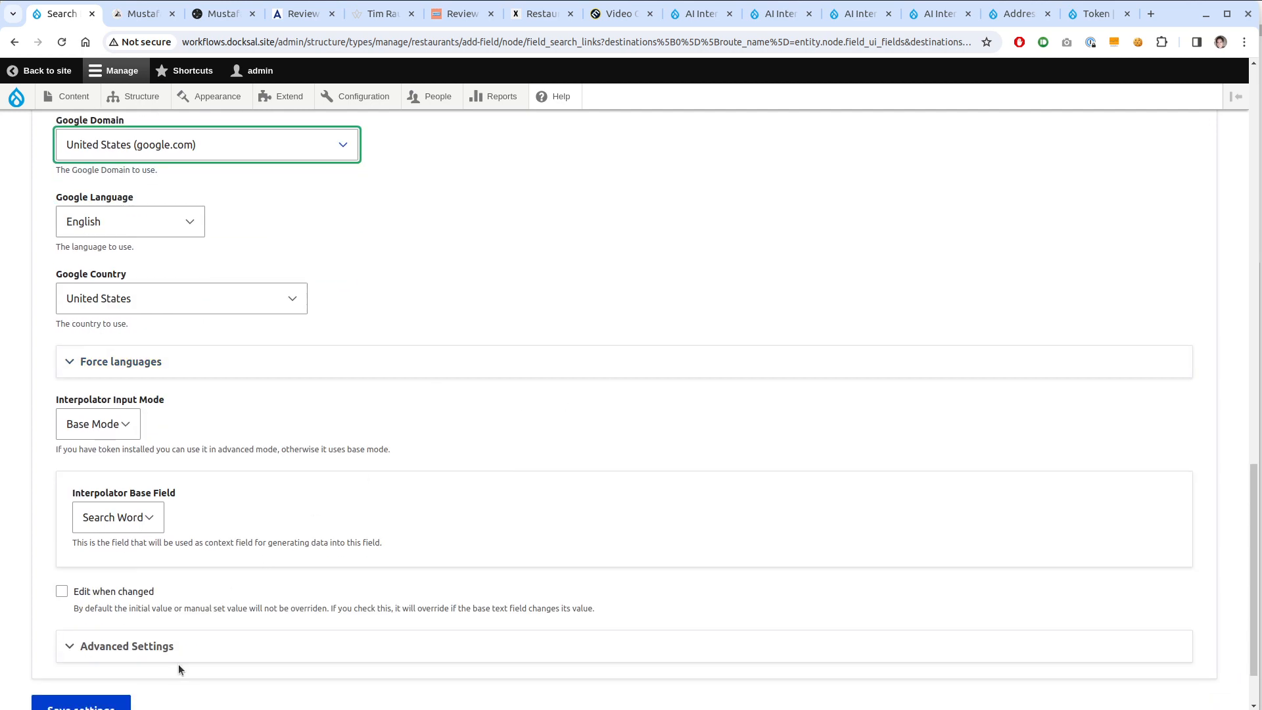
{"action": "left_click", "coordinate": [178, 650]}
{"action": "scroll", "coordinate": [190, 605], "scroll_direction": "down", "scroll_amount": 4}
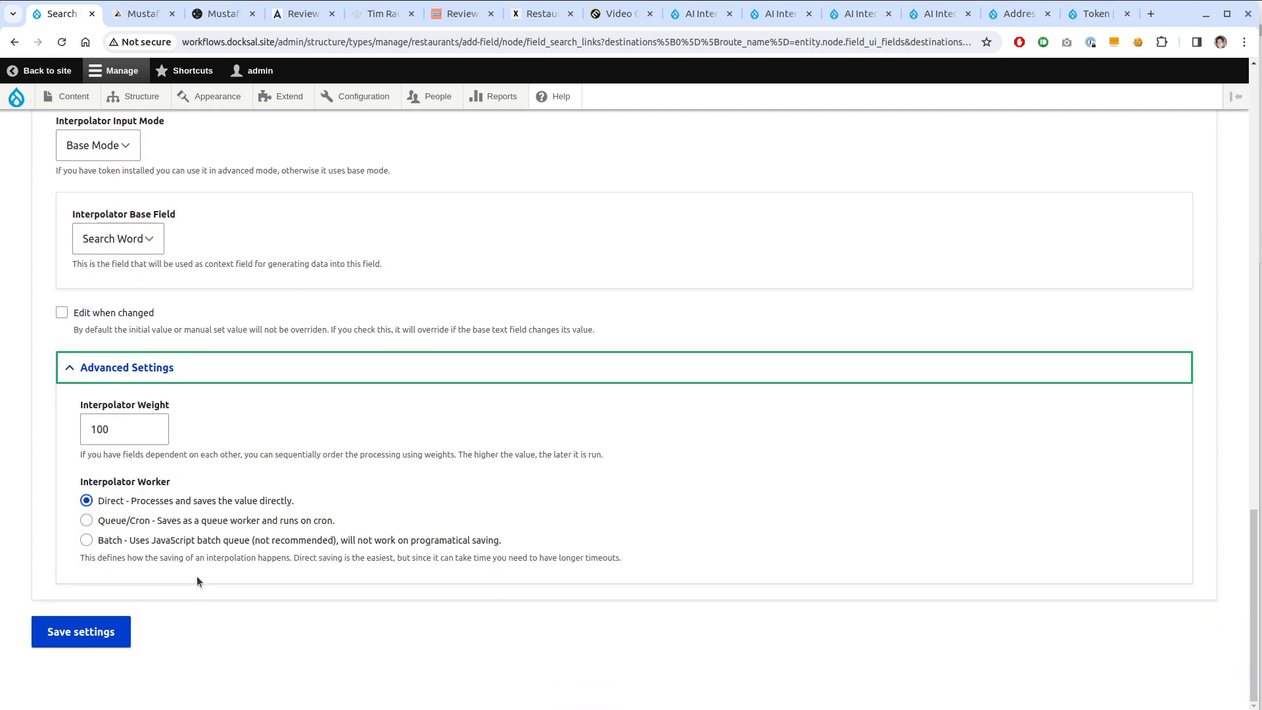
Use the Batch worker at interpolator weight 100 and save the Search Links field
{"action": "left_click", "coordinate": [138, 540]}
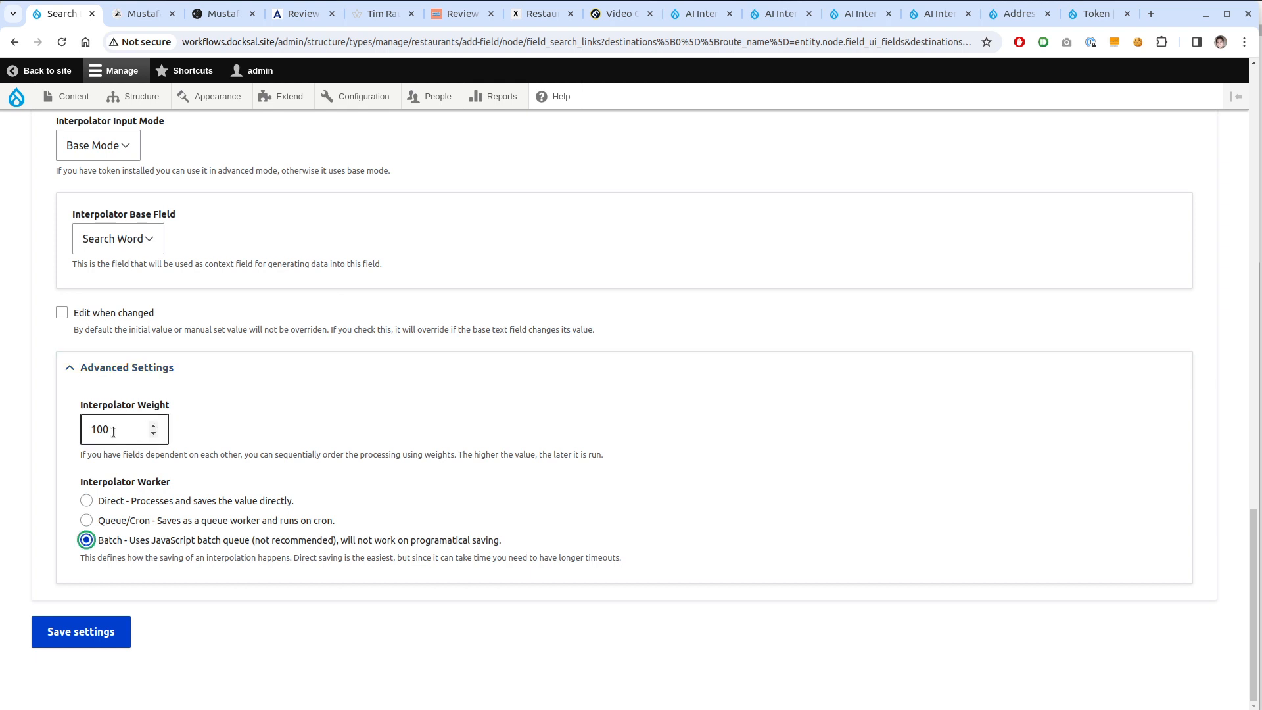
{"action": "left_click", "coordinate": [113, 431]}
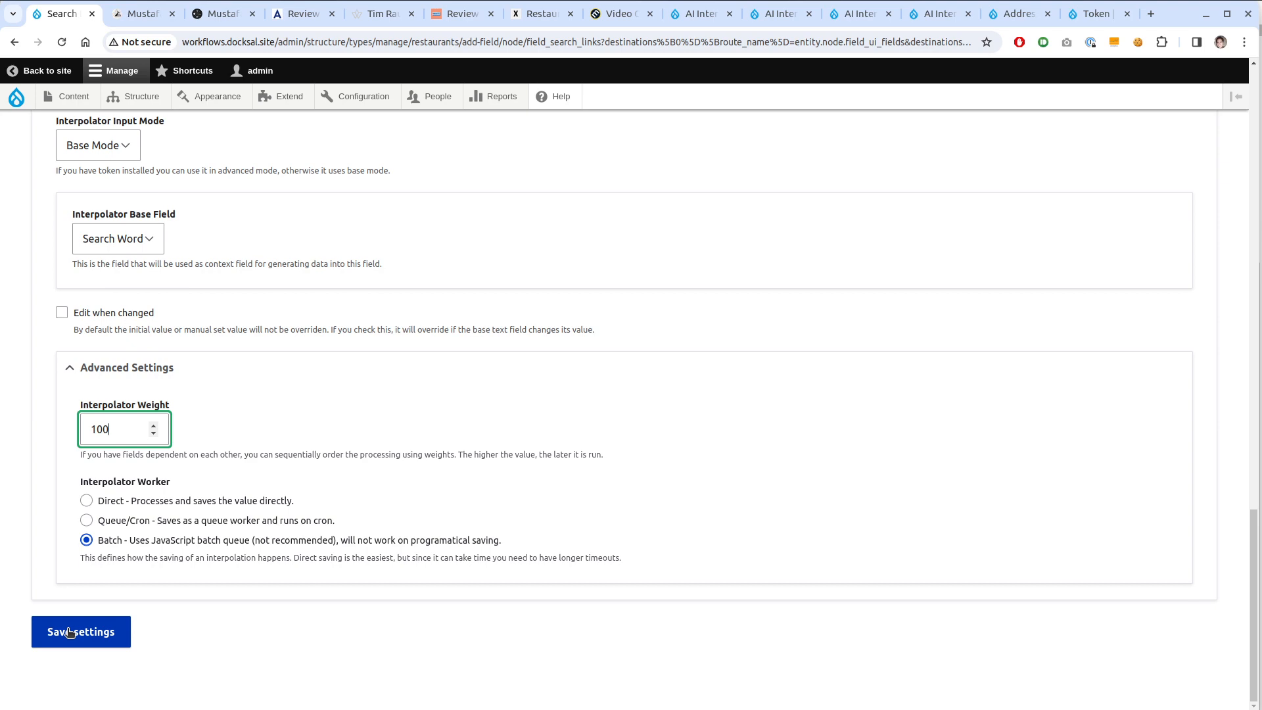
{"action": "scroll", "coordinate": [458, 619], "scroll_direction": "up", "scroll_amount": 10}
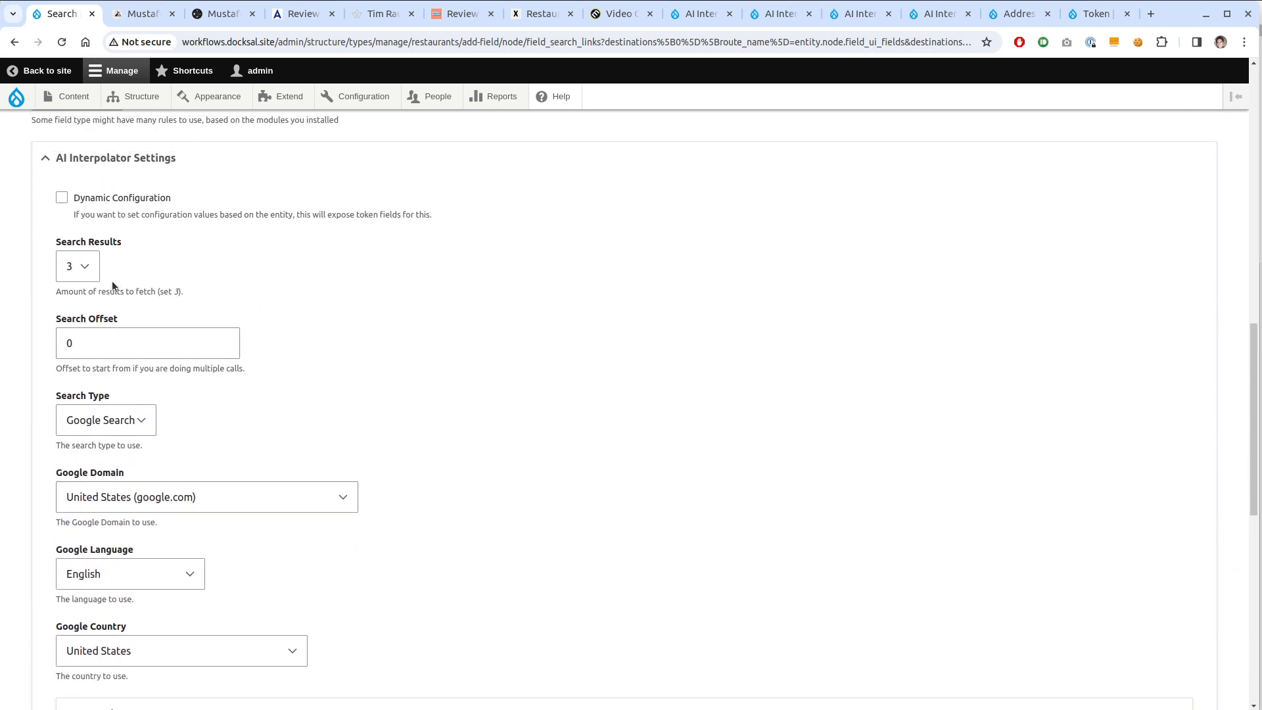
{"action": "scroll", "coordinate": [429, 348], "scroll_direction": "down", "scroll_amount": 9}
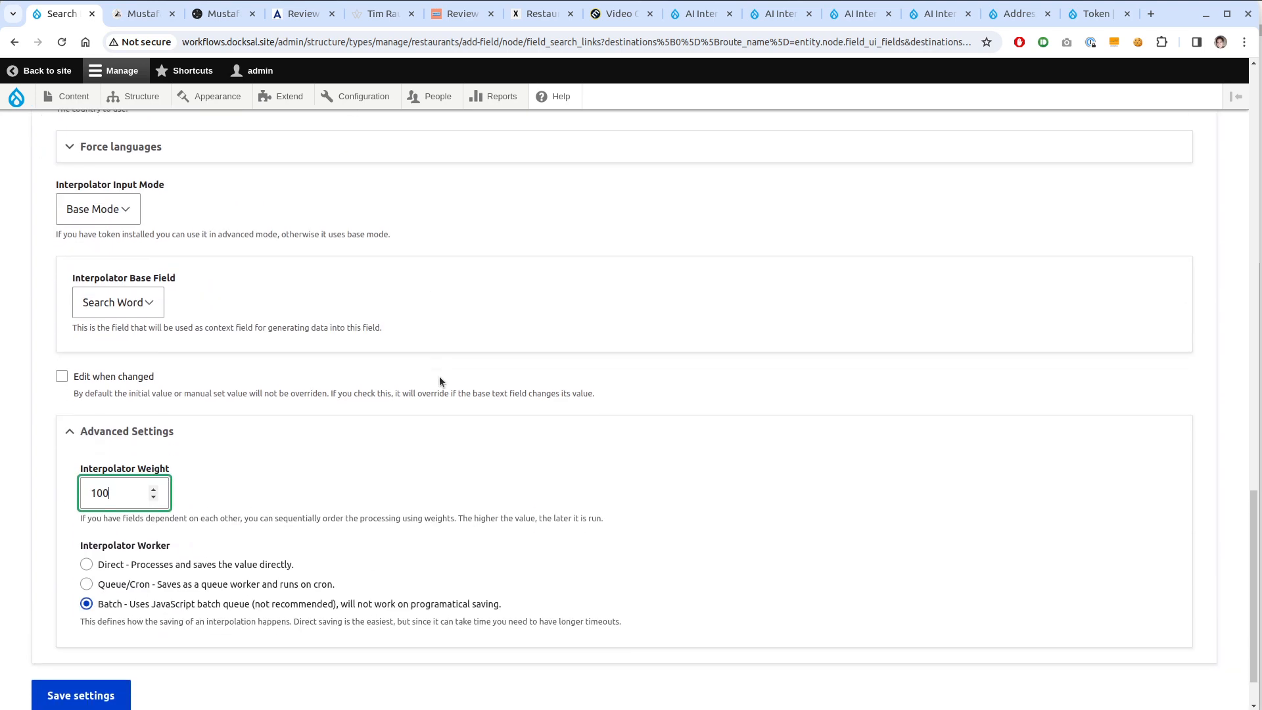
{"action": "scroll", "coordinate": [439, 377], "scroll_direction": "down", "scroll_amount": 1}
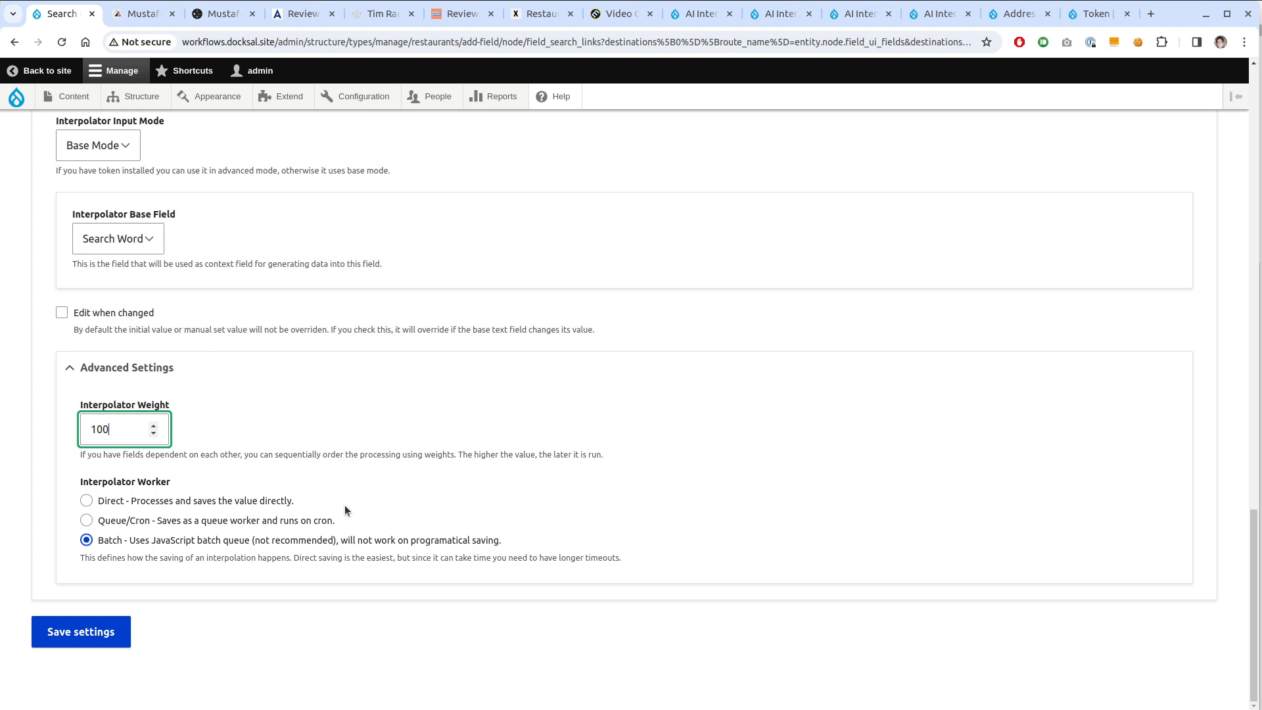
{"action": "left_click", "coordinate": [95, 638]}
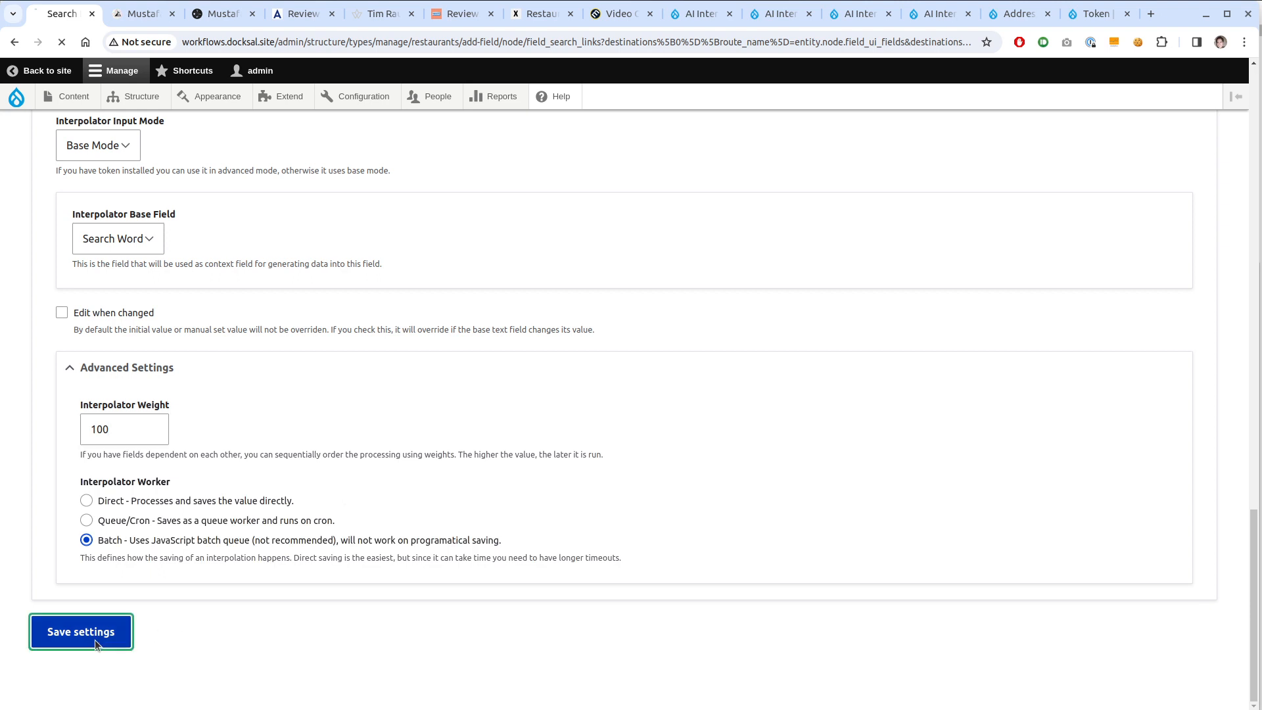
{"action": "left_click", "coordinate": [105, 350]}
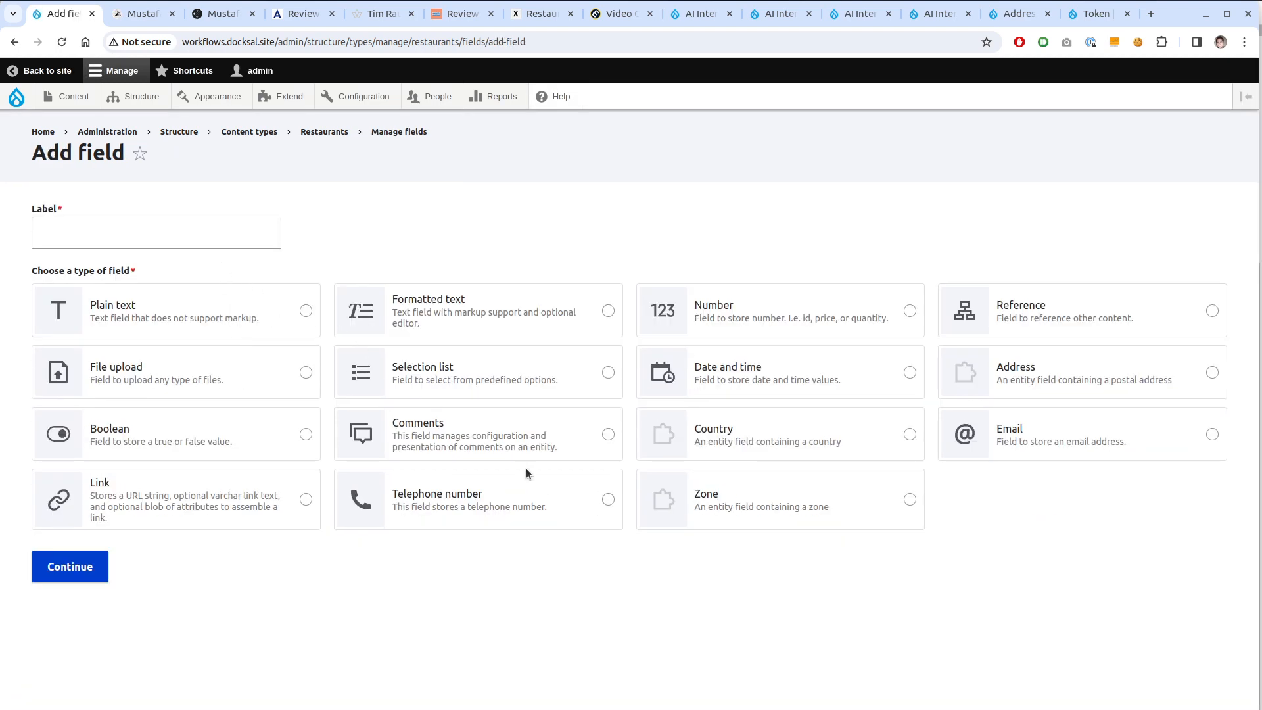
Choose Formatted text > Text (formatted, long) as the new field's type
{"action": "left_click", "coordinate": [490, 318]}
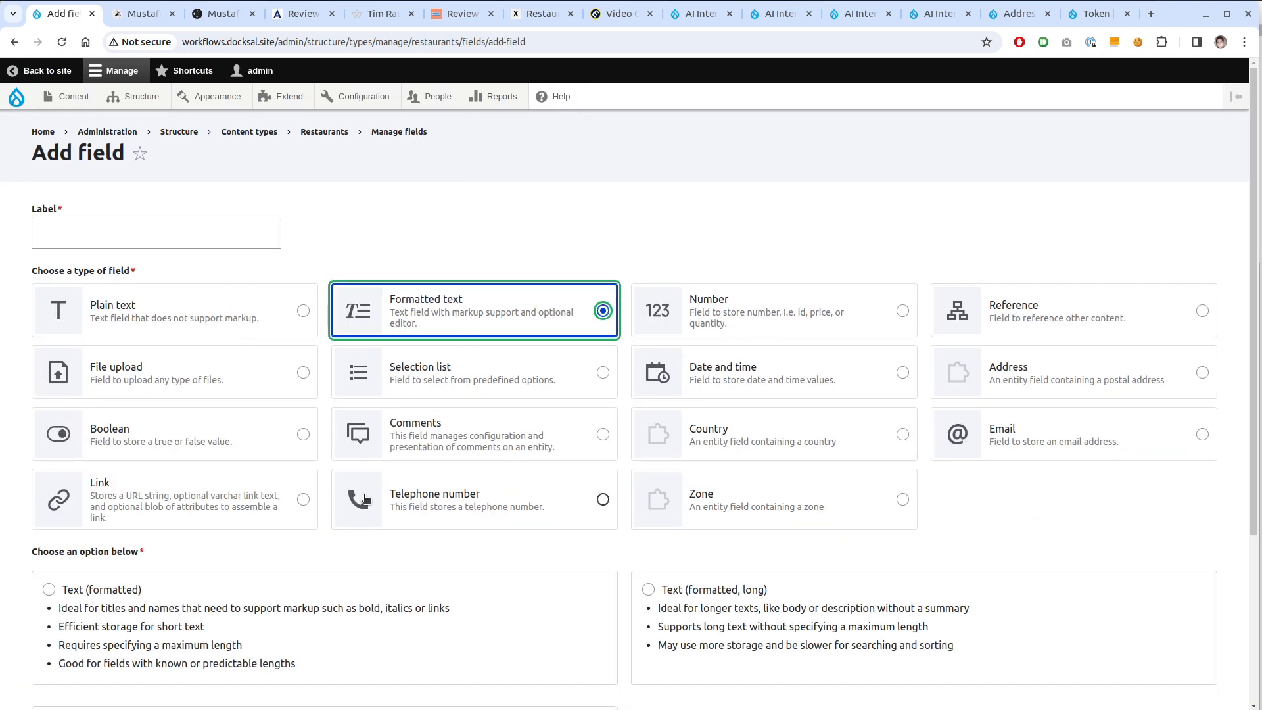
{"action": "scroll", "coordinate": [318, 592], "scroll_direction": "down", "scroll_amount": 5}
{"action": "left_click", "coordinate": [693, 392]}
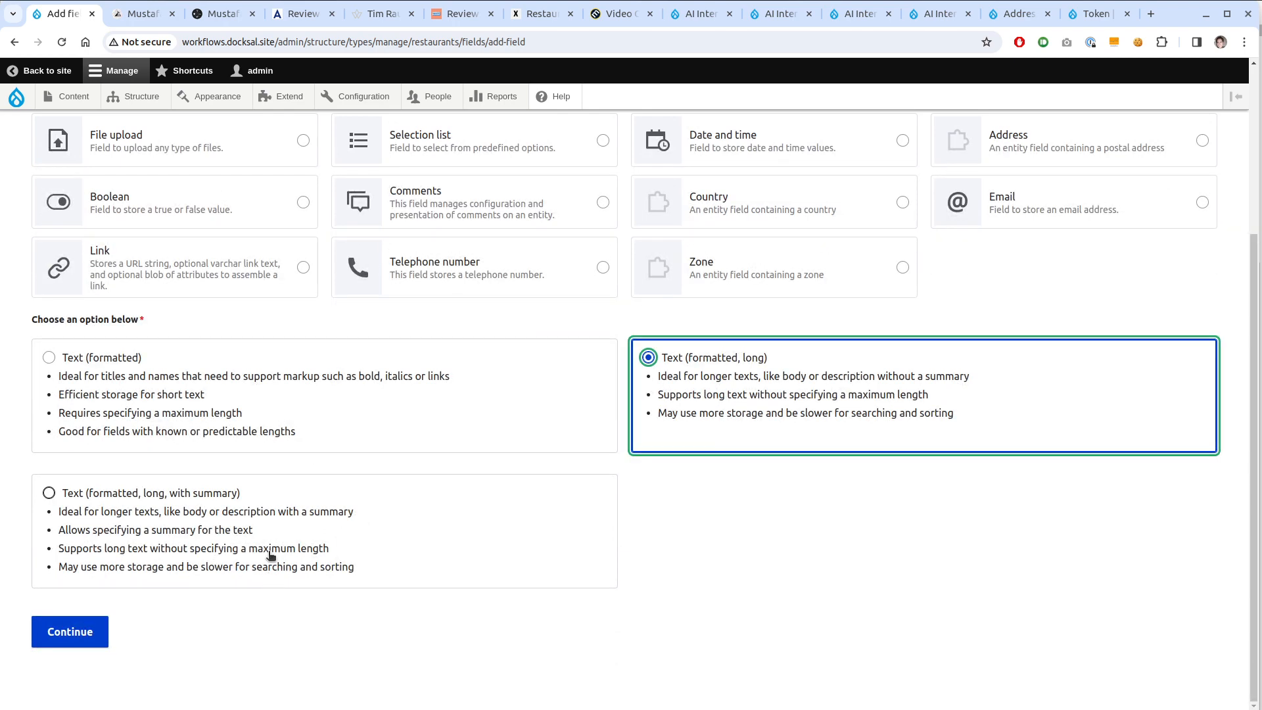
{"action": "scroll", "coordinate": [225, 496], "scroll_direction": "up", "scroll_amount": 4}
{"action": "left_click", "coordinate": [114, 238]}
Label the field 'HTML Bodies' and continue to its settings form
{"action": "left_click", "coordinate": [114, 238]}
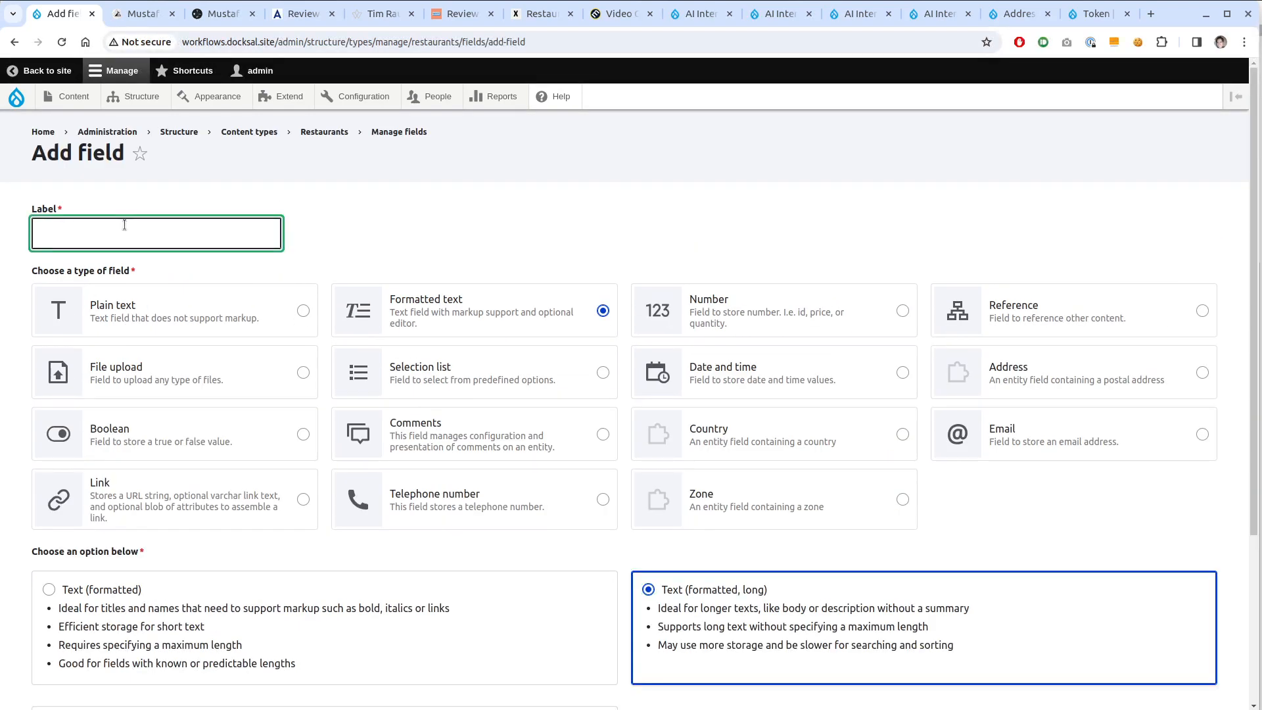
{"action": "type", "text": "H"}
{"action": "key", "text": "BackSpace"}
{"action": "type", "text": "HTML Body"}
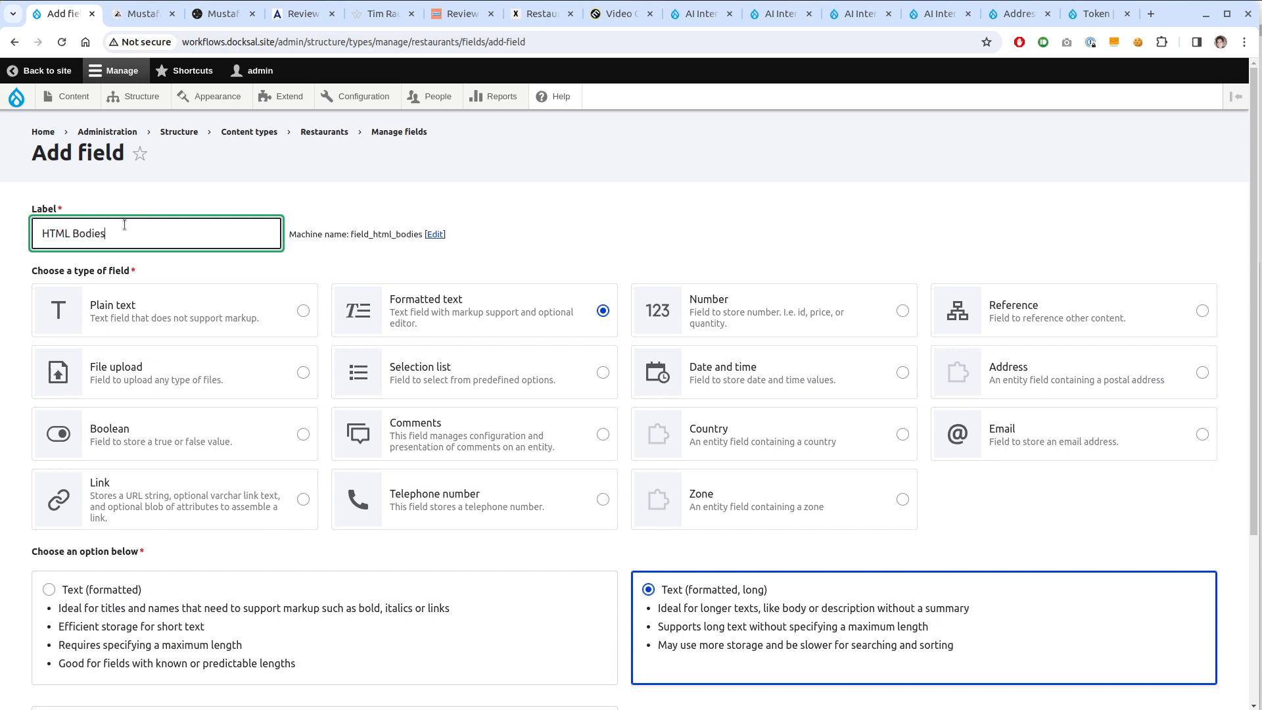
{"action": "scroll", "coordinate": [125, 561], "scroll_direction": "down", "scroll_amount": 4}
{"action": "left_click", "coordinate": [71, 632]}
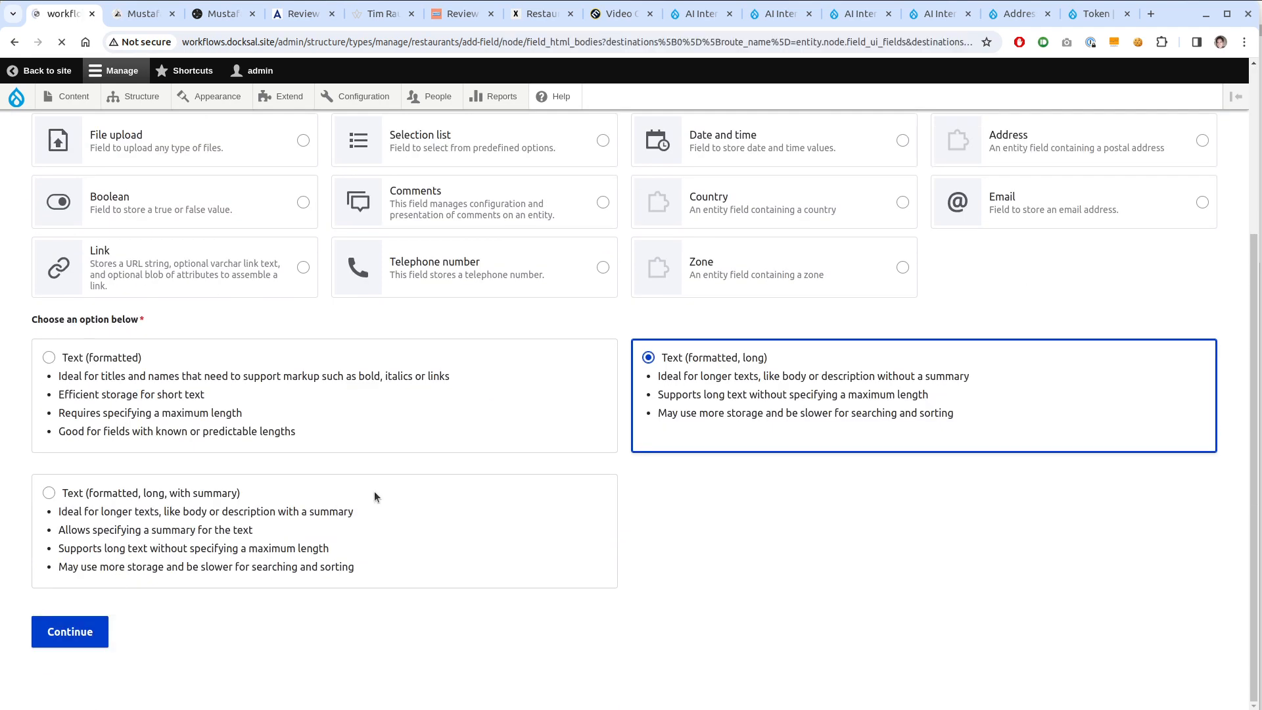
{"action": "scroll", "coordinate": [94, 286], "scroll_direction": "down", "scroll_amount": 3}
{"action": "scroll", "coordinate": [94, 286], "scroll_direction": "up", "scroll_amount": 1}
{"action": "left_click", "coordinate": [98, 211]}
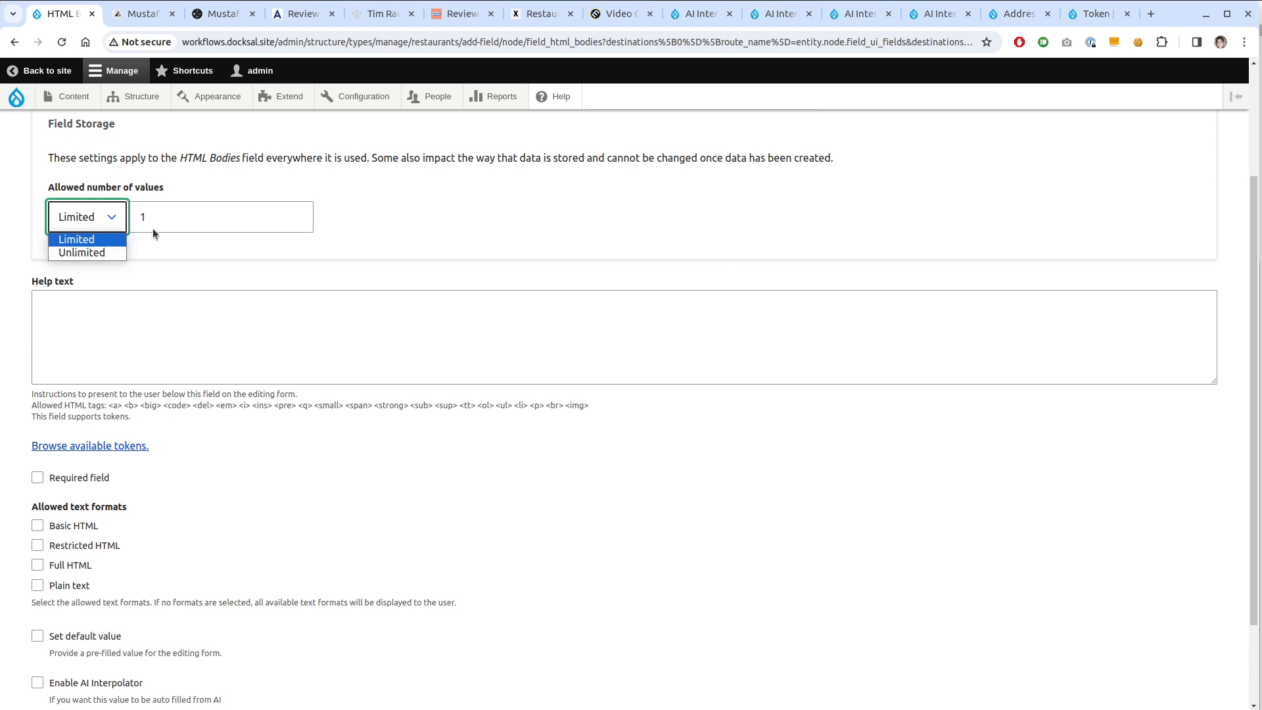
Set HTML Bodies to unlimited values and allow only the Full HTML text format
{"action": "left_click", "coordinate": [120, 251]}
{"action": "scroll", "coordinate": [186, 307], "scroll_direction": "up", "scroll_amount": 3}
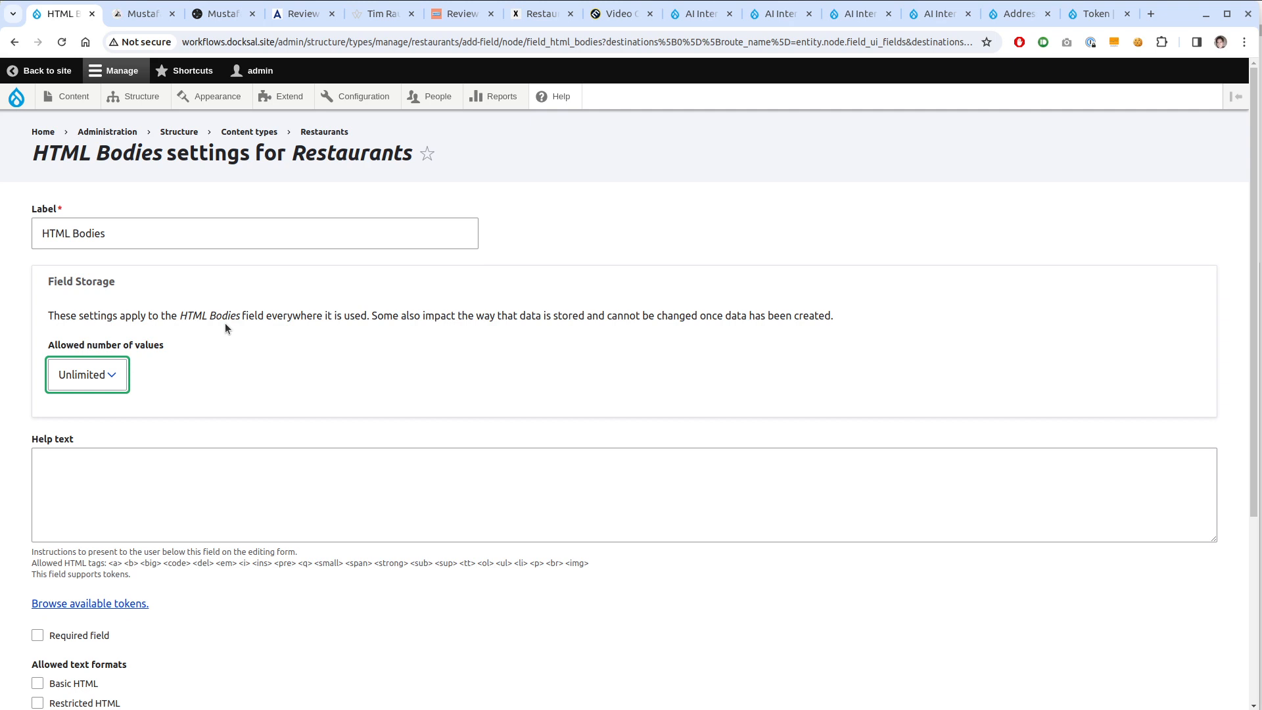
{"action": "scroll", "coordinate": [232, 319], "scroll_direction": "down", "scroll_amount": 6}
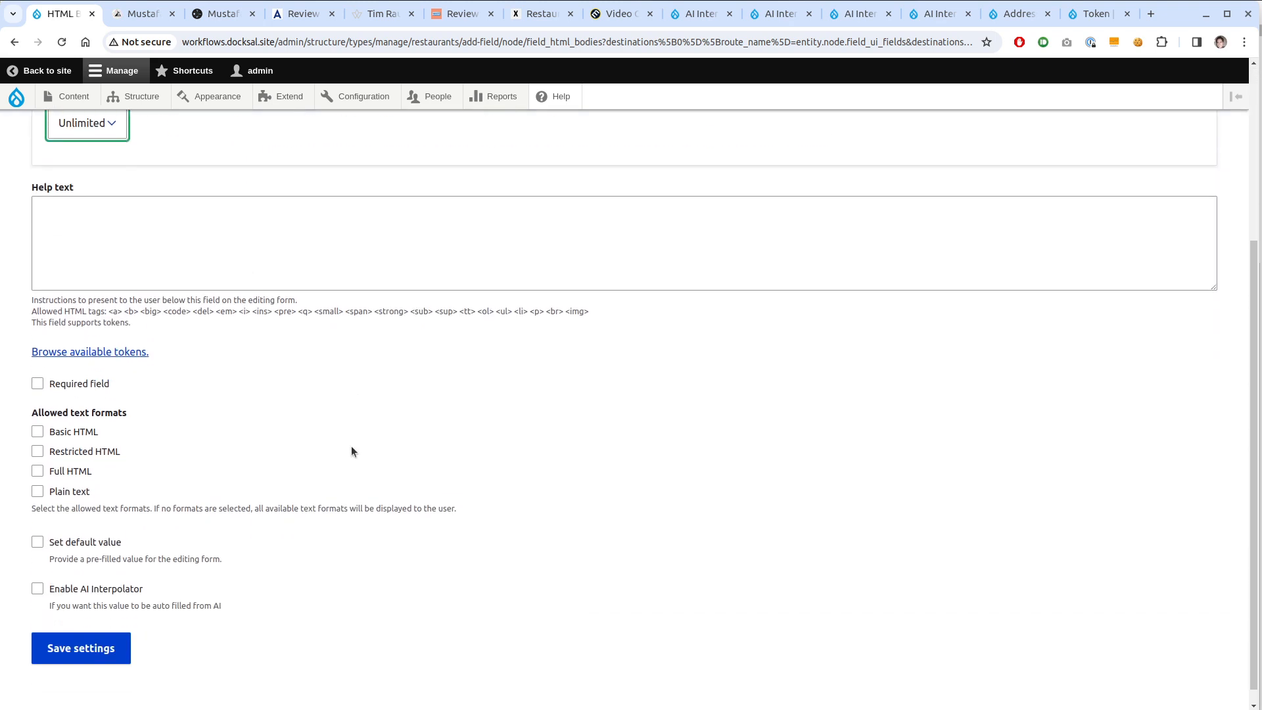
{"action": "scroll", "coordinate": [351, 450], "scroll_direction": "down", "scroll_amount": 1}
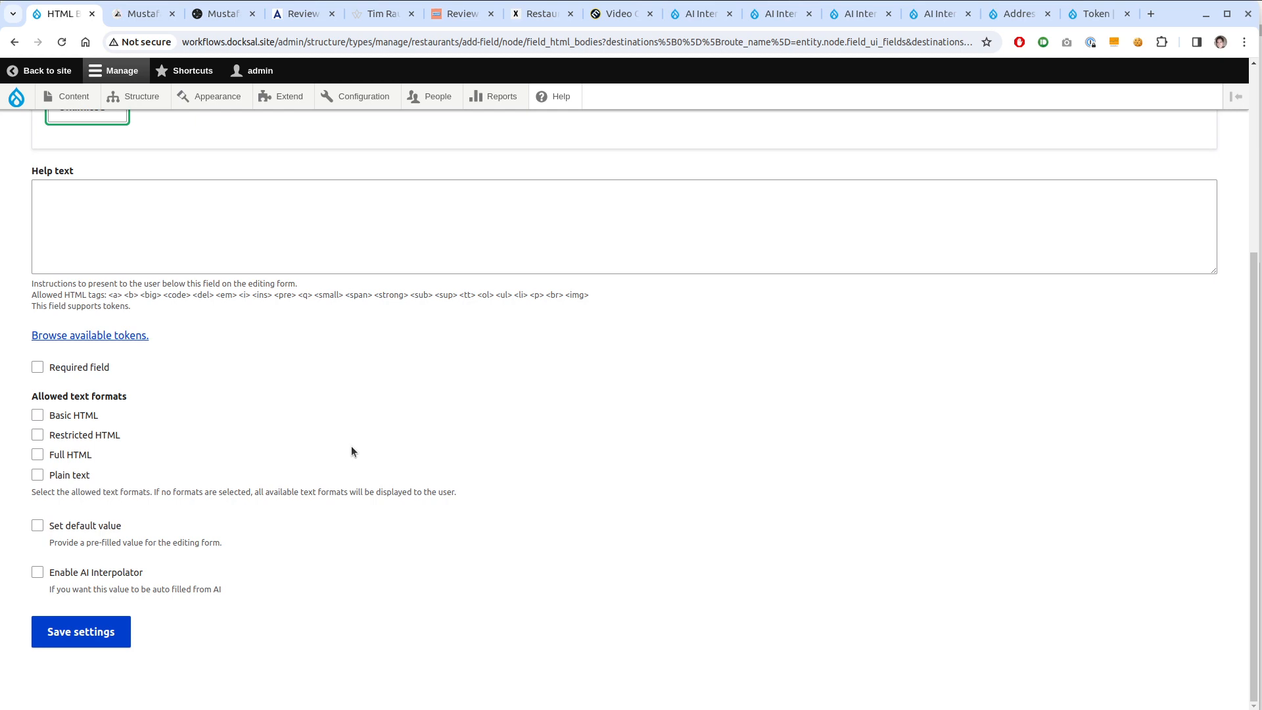
{"action": "left_click", "coordinate": [77, 459]}
Enable the AI Interpolator with the ScrapingBot Crawler rule, using Search Links as base field
{"action": "left_click", "coordinate": [139, 573]}
{"action": "scroll", "coordinate": [184, 569], "scroll_direction": "down", "scroll_amount": 5}
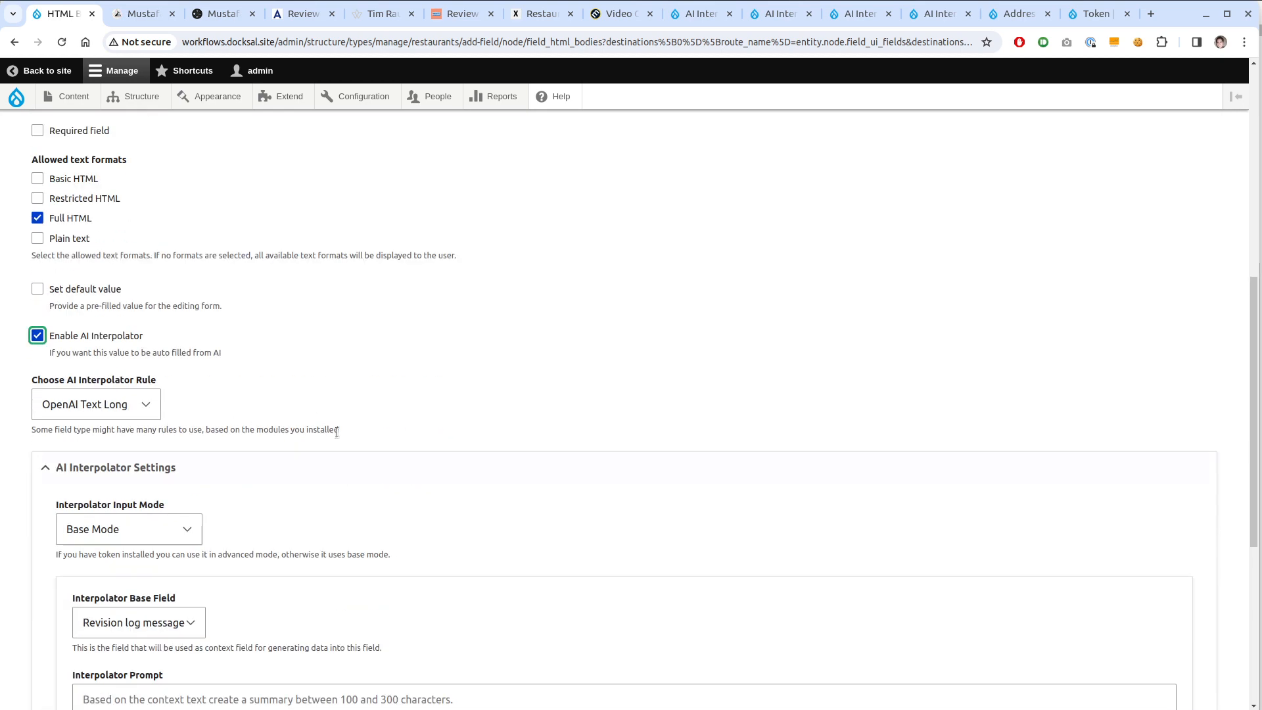
{"action": "left_click", "coordinate": [117, 414]}
{"action": "left_click", "coordinate": [121, 437]}
{"action": "scroll", "coordinate": [428, 412], "scroll_direction": "down", "scroll_amount": 1}
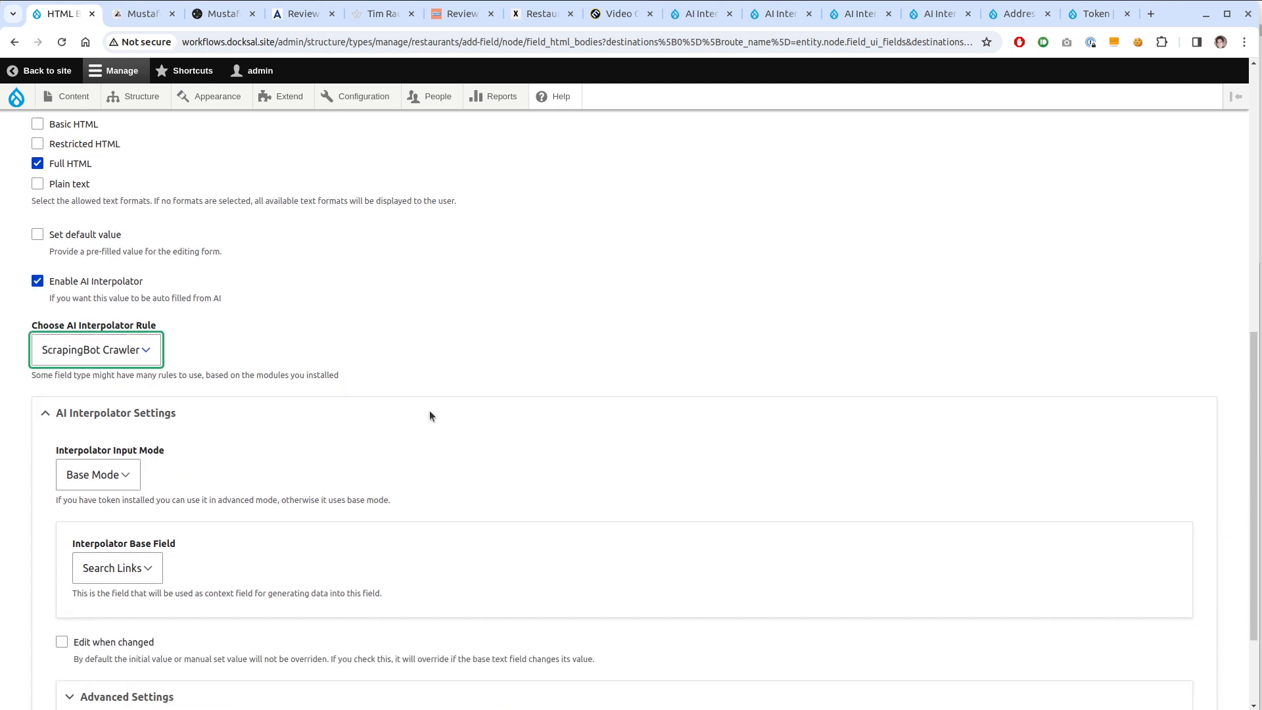
{"action": "scroll", "coordinate": [430, 411], "scroll_direction": "down", "scroll_amount": 2}
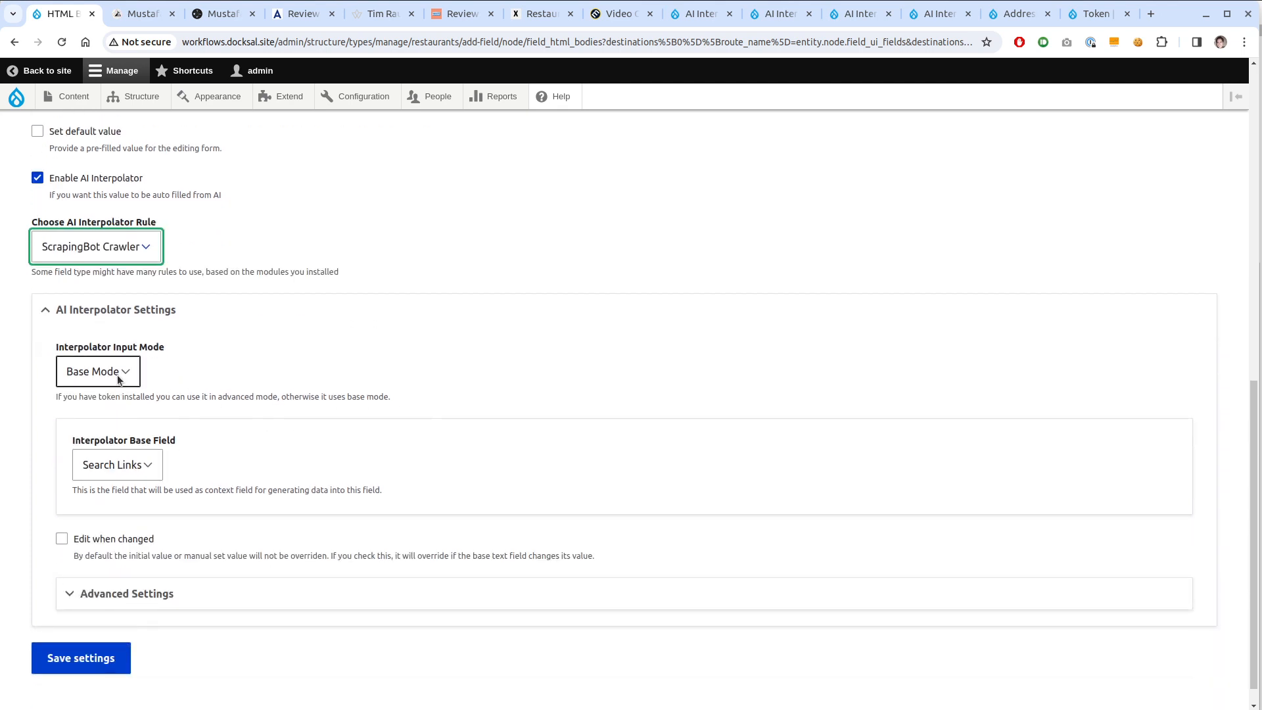
{"action": "left_click", "coordinate": [120, 469]}
{"action": "left_click", "coordinate": [204, 451]}
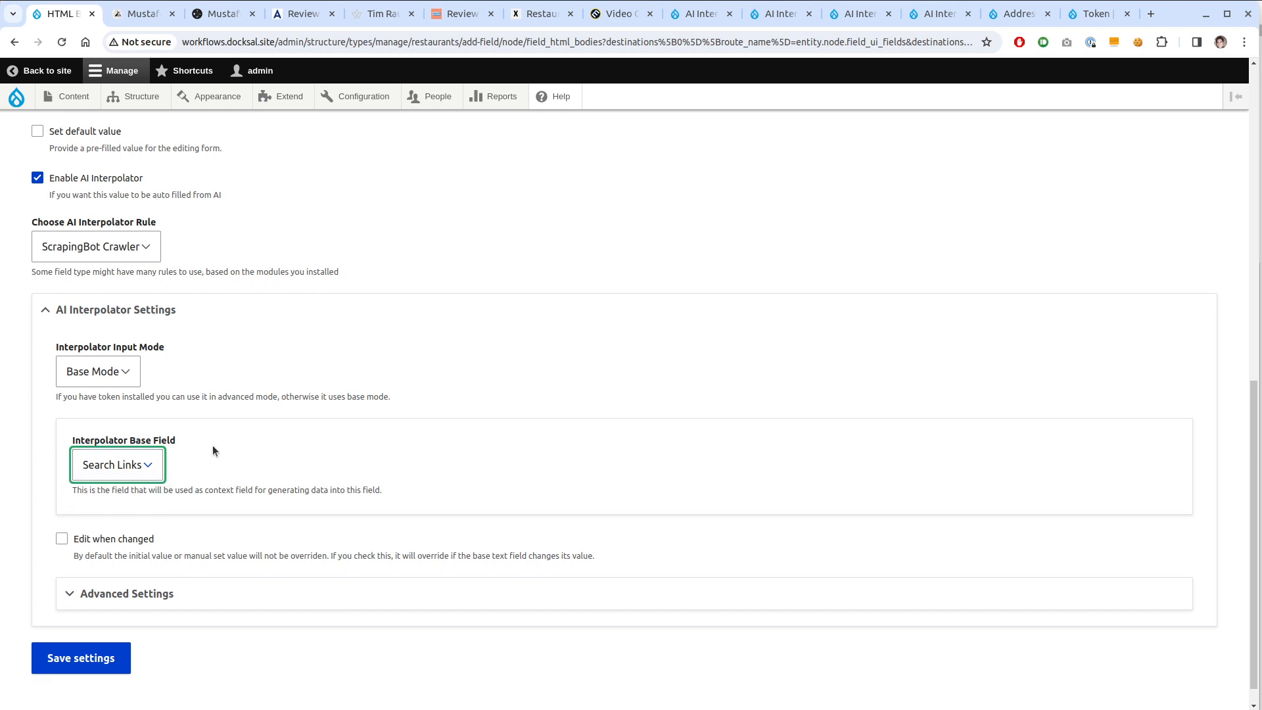
Make the scraper wait for network requests, keeping Article Segmentation (Readability) crawler mode
{"action": "left_click", "coordinate": [179, 593]}
{"action": "scroll", "coordinate": [306, 505], "scroll_direction": "down", "scroll_amount": 4}
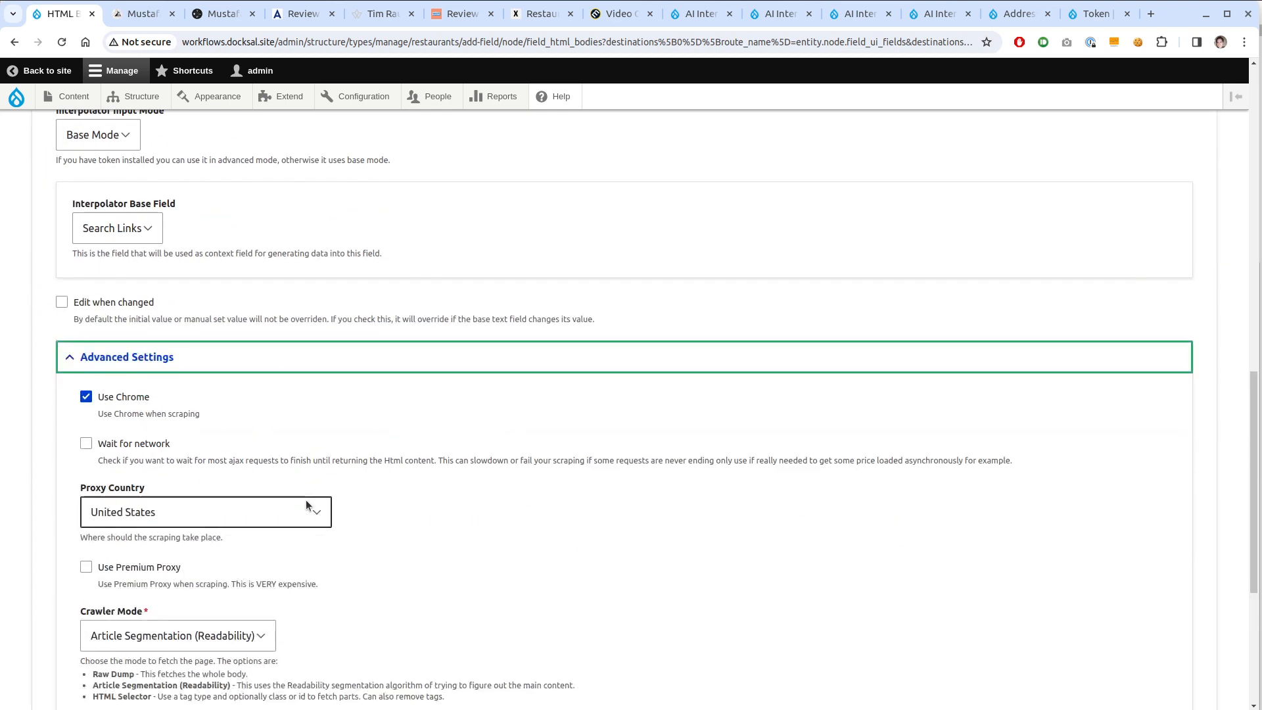
{"action": "scroll", "coordinate": [305, 505], "scroll_direction": "down", "scroll_amount": 5}
{"action": "scroll", "coordinate": [428, 443], "scroll_direction": "up", "scroll_amount": 2}
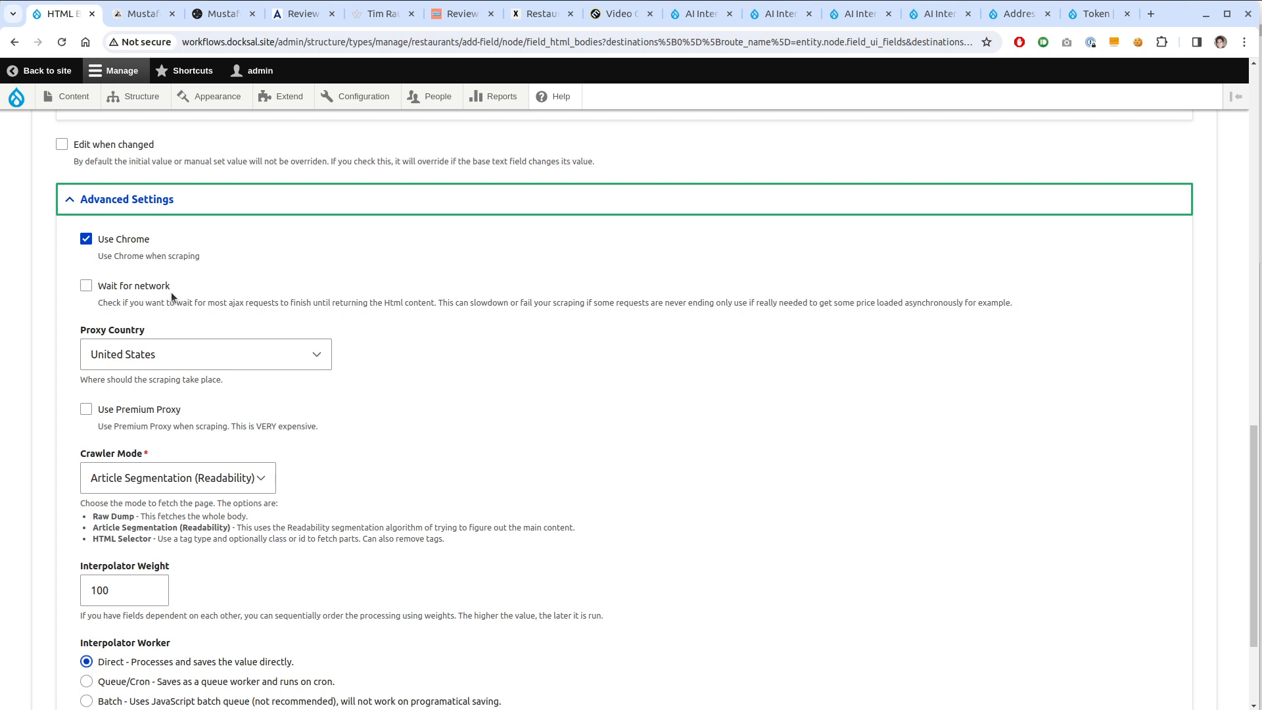
{"action": "scroll", "coordinate": [499, 380], "scroll_direction": "down", "scroll_amount": 2}
{"action": "scroll", "coordinate": [499, 379], "scroll_direction": "up", "scroll_amount": 2}
{"action": "left_click", "coordinate": [134, 288]}
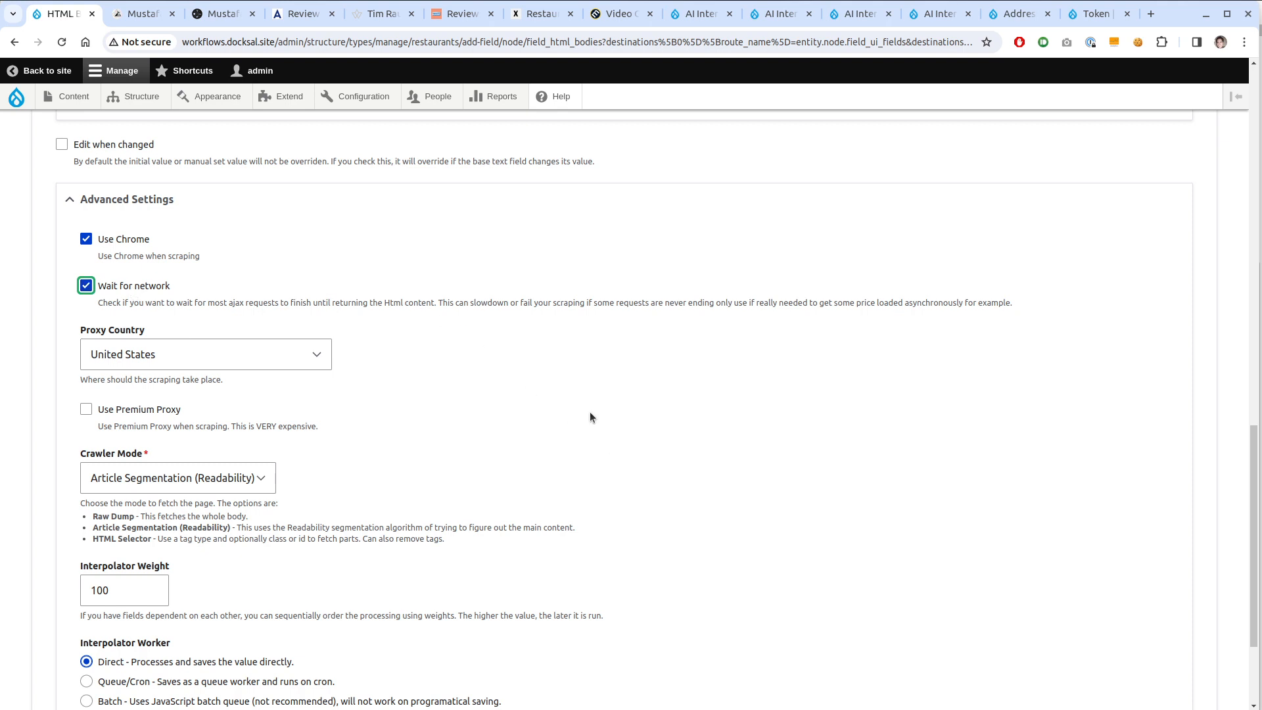
{"action": "scroll", "coordinate": [590, 416], "scroll_direction": "down", "scroll_amount": 3}
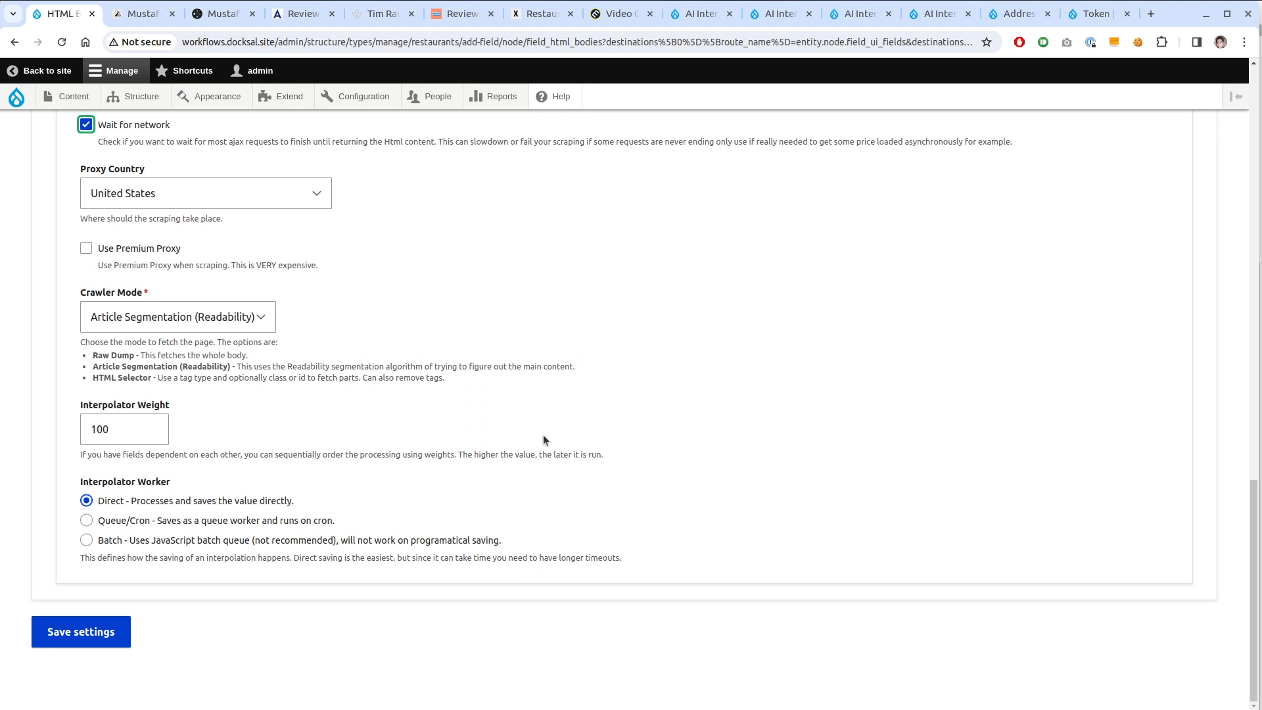
{"action": "scroll", "coordinate": [451, 479], "scroll_direction": "up", "scroll_amount": 3}
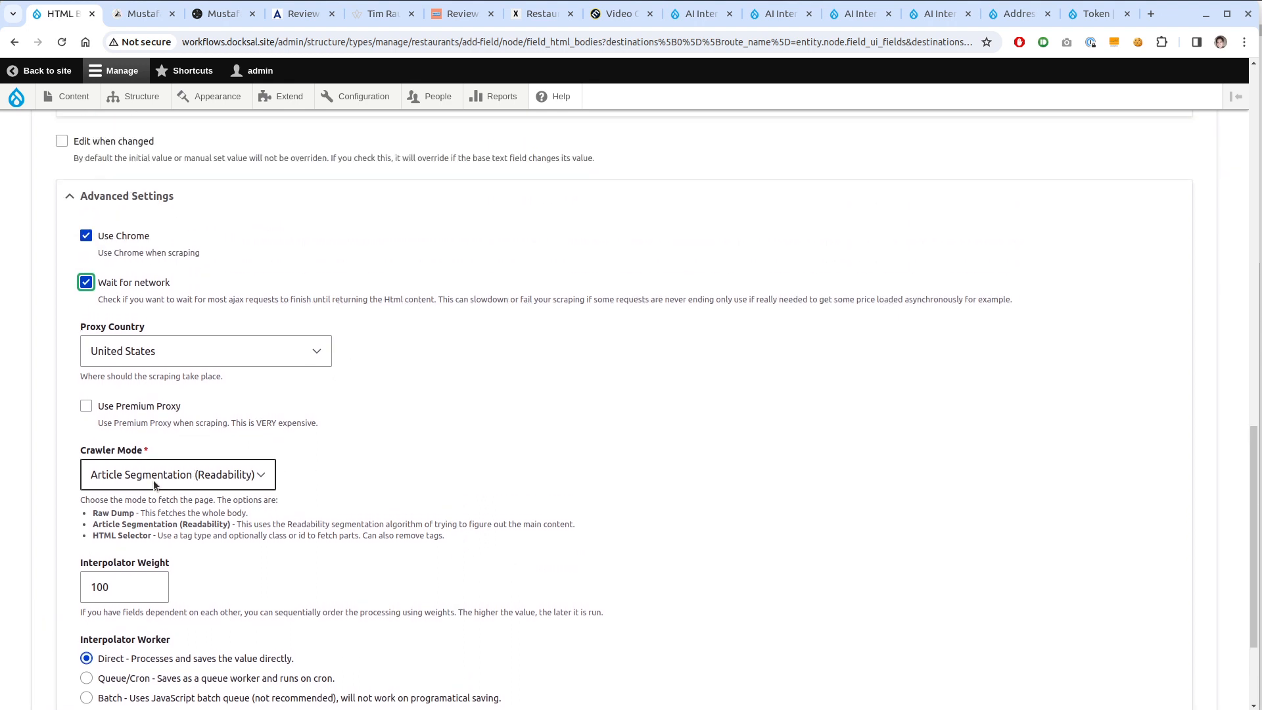
{"action": "left_click", "coordinate": [155, 484]}
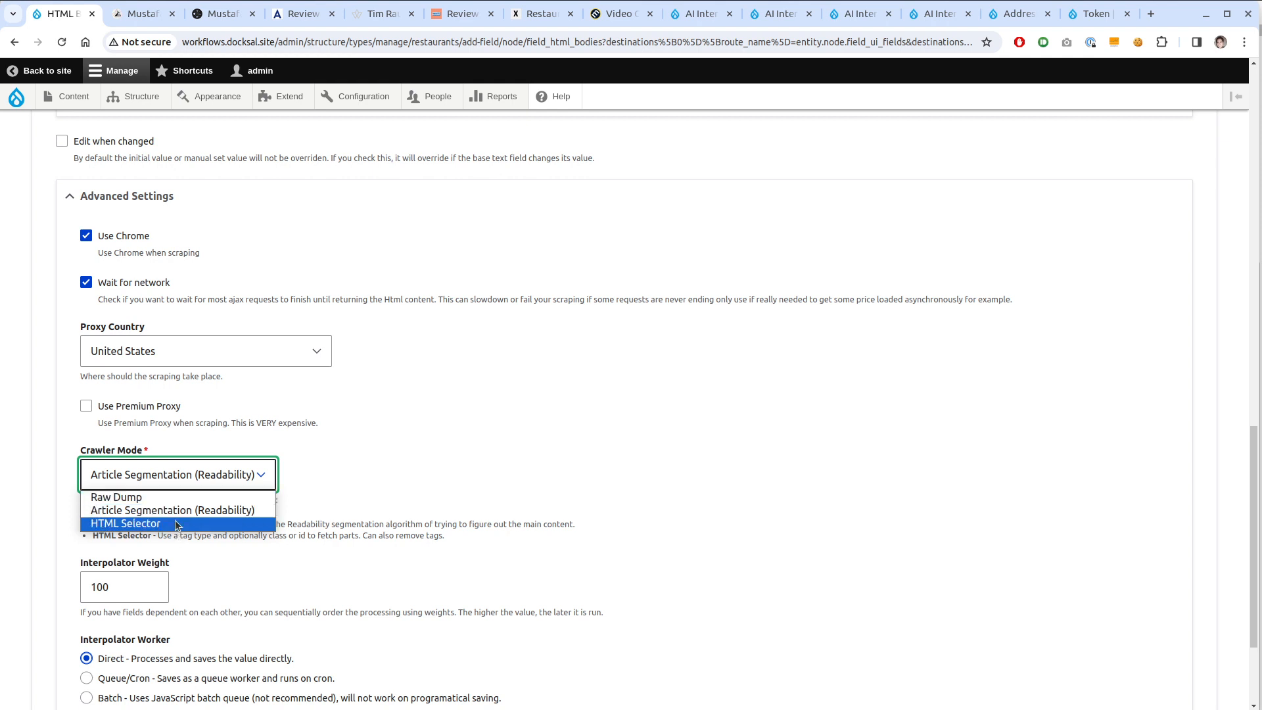
{"action": "left_click", "coordinate": [230, 510]}
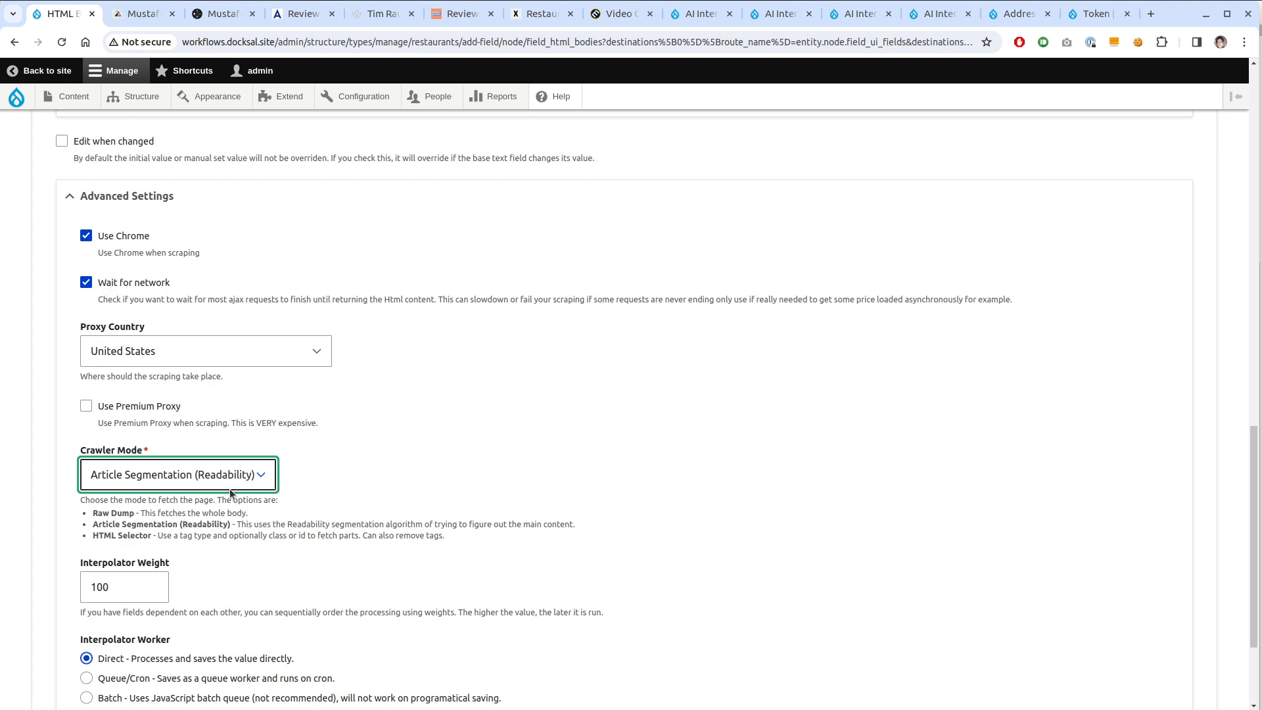
Set interpolator weight to 101, choose the Batch worker, and save HTML Bodies
{"action": "left_click", "coordinate": [324, 527]}
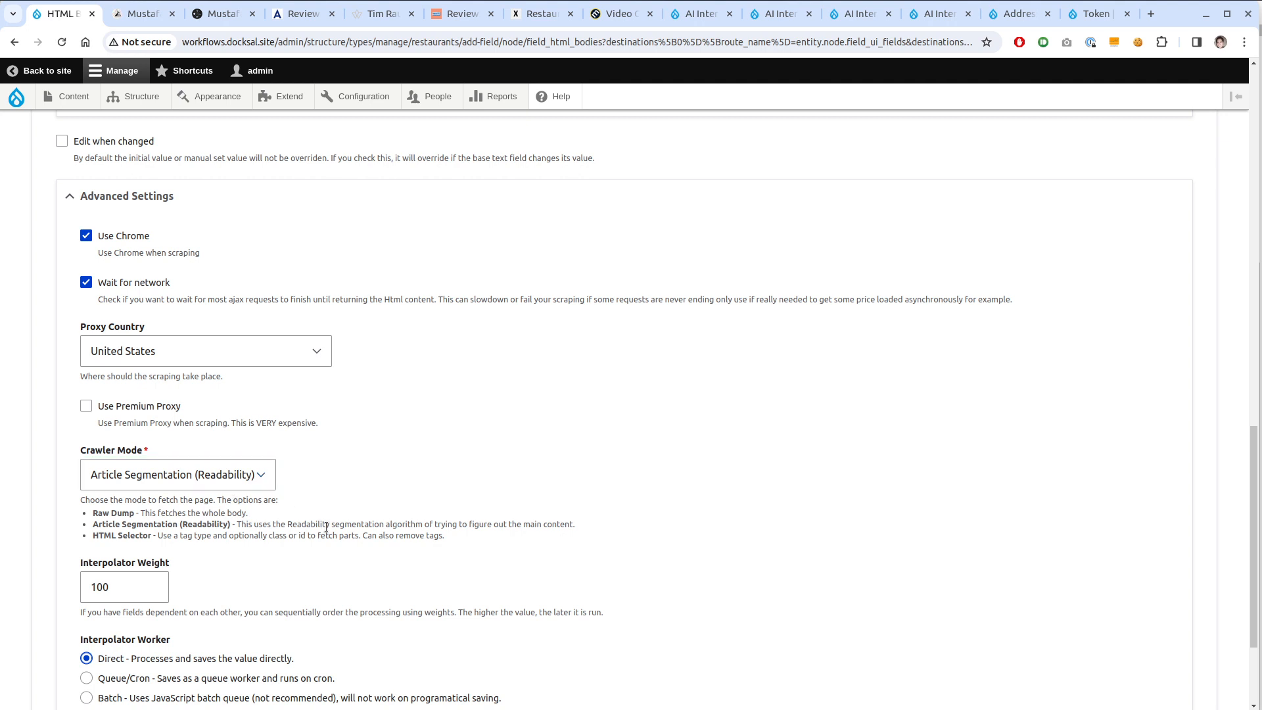
{"action": "scroll", "coordinate": [327, 531], "scroll_direction": "down", "scroll_amount": 1}
{"action": "left_click_drag", "start_coordinate": [102, 510], "coordinate": [110, 510]}
{"action": "type", "text": "1"}
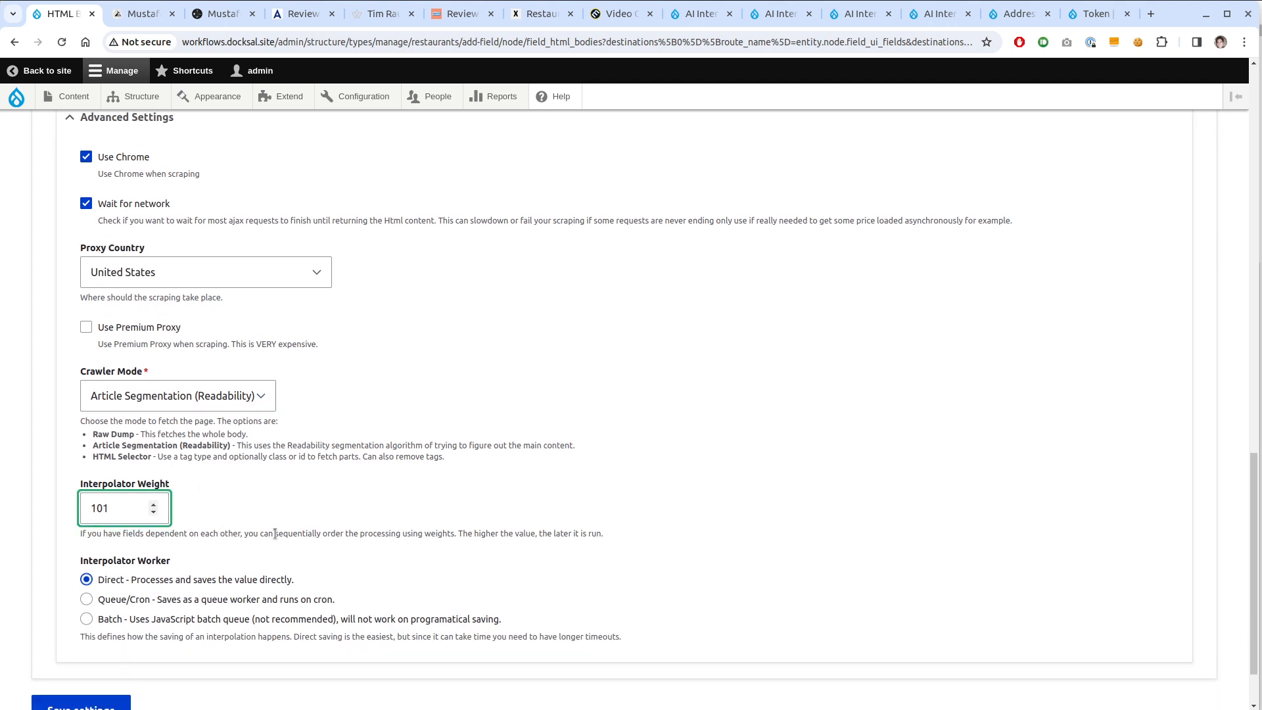
{"action": "left_click", "coordinate": [190, 615]}
{"action": "scroll", "coordinate": [175, 556], "scroll_direction": "down", "scroll_amount": 3}
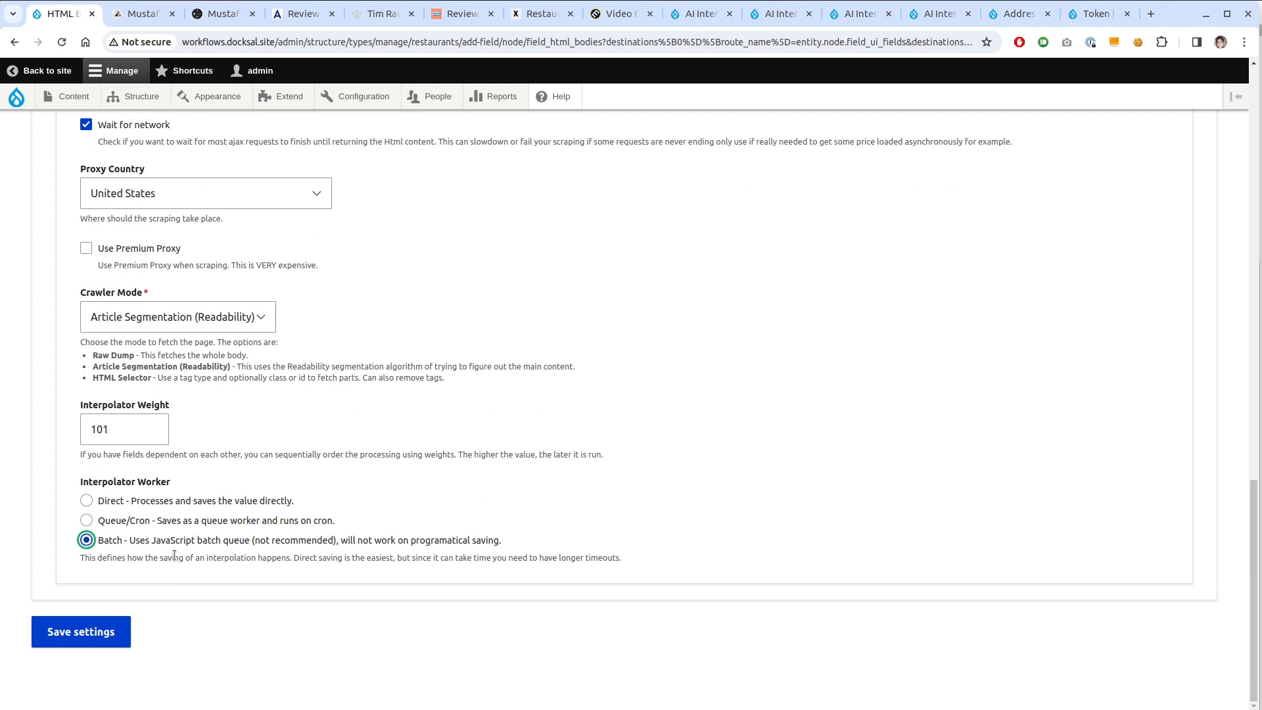
{"action": "left_click", "coordinate": [58, 635]}
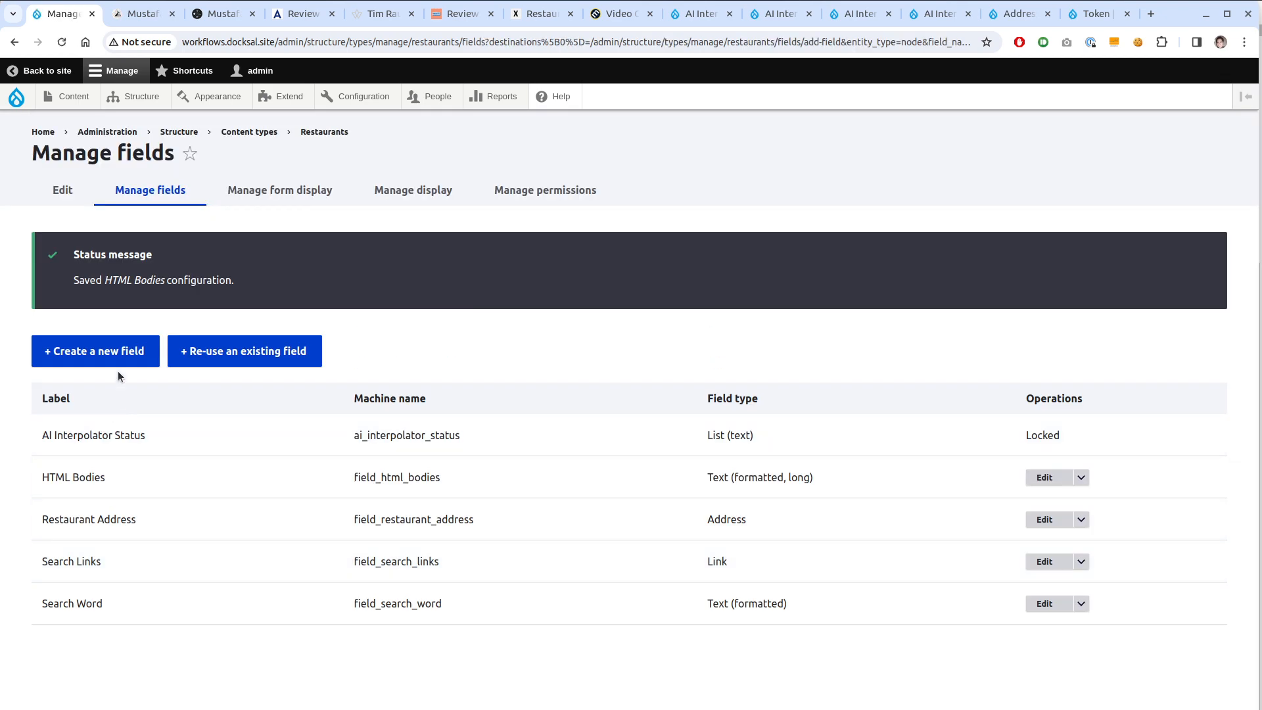
Create a Text (formatted, long) field labelled 'Description' and continue to its settings
{"action": "left_click", "coordinate": [126, 350]}
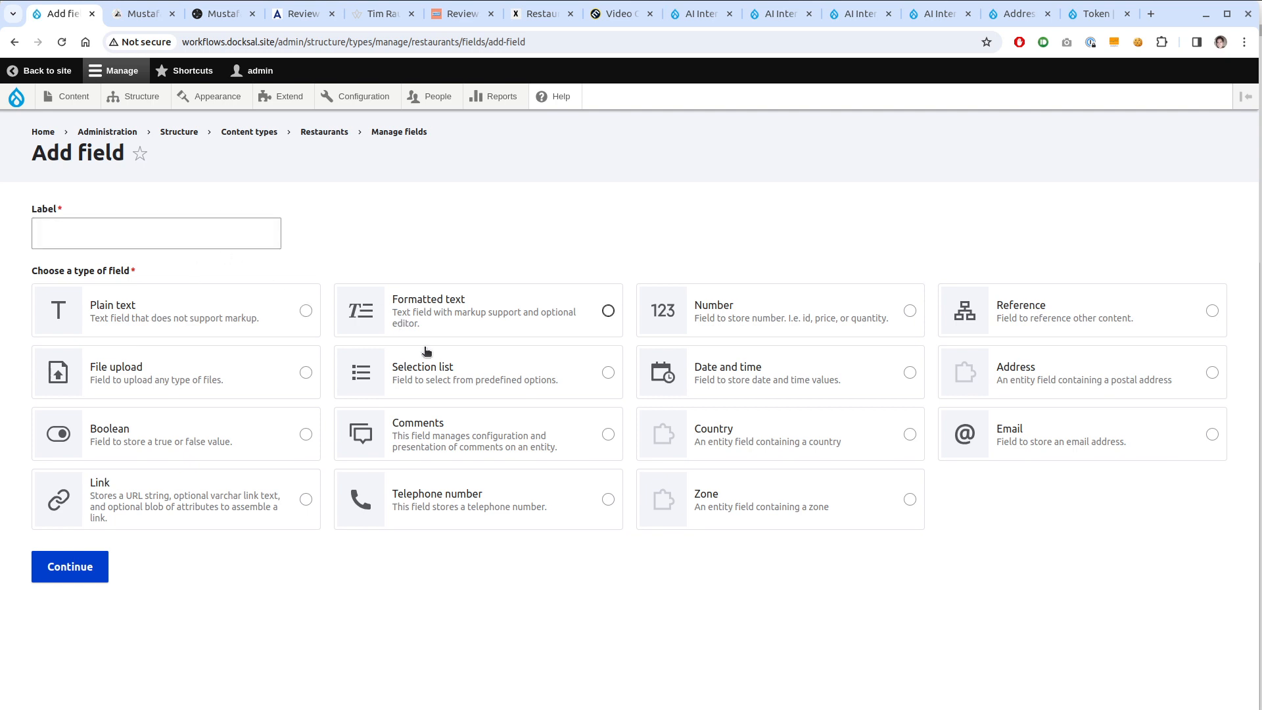
{"action": "left_click", "coordinate": [550, 322]}
{"action": "left_click", "coordinate": [181, 226]}
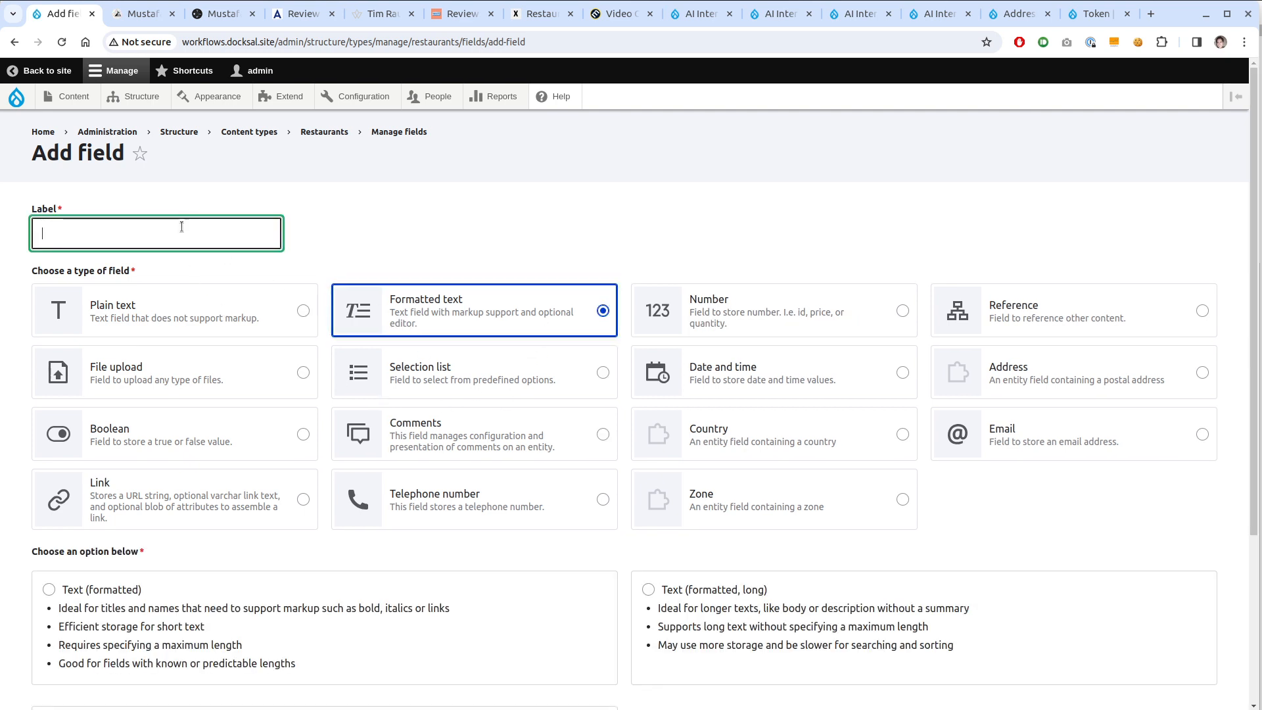
{"action": "type", "text": "Description"}
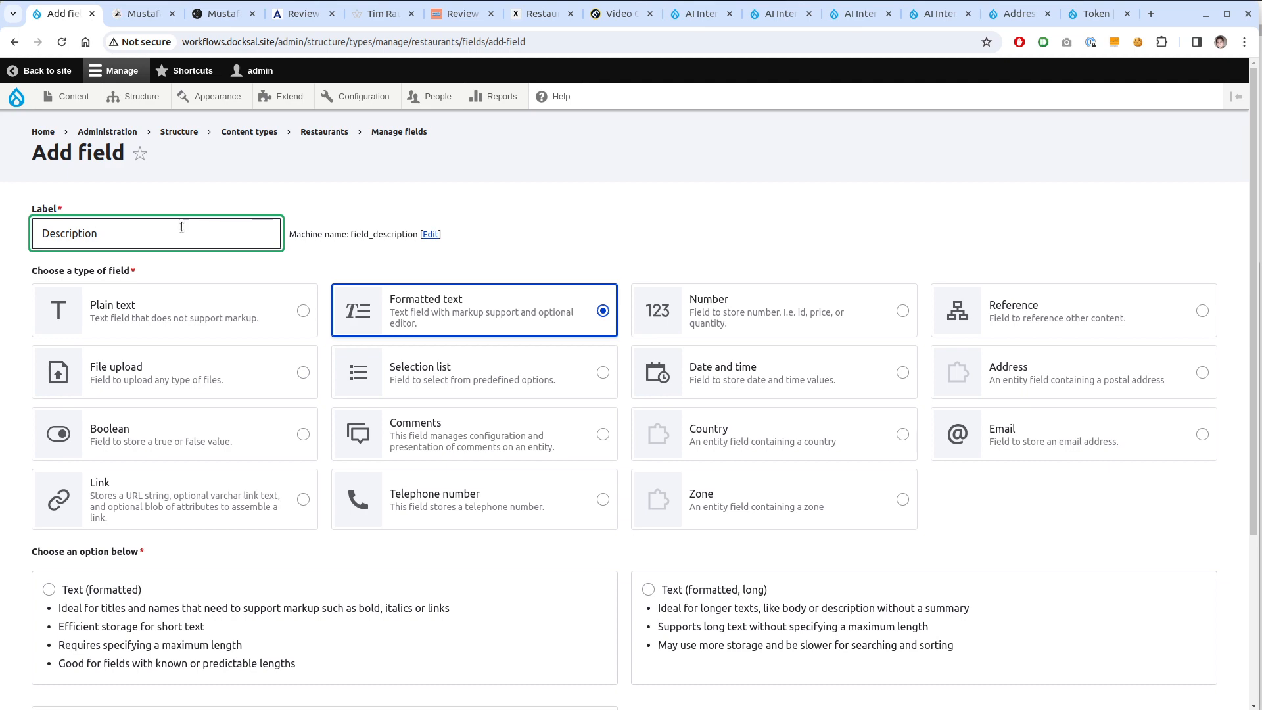
{"action": "scroll", "coordinate": [191, 289], "scroll_direction": "down", "scroll_amount": 3}
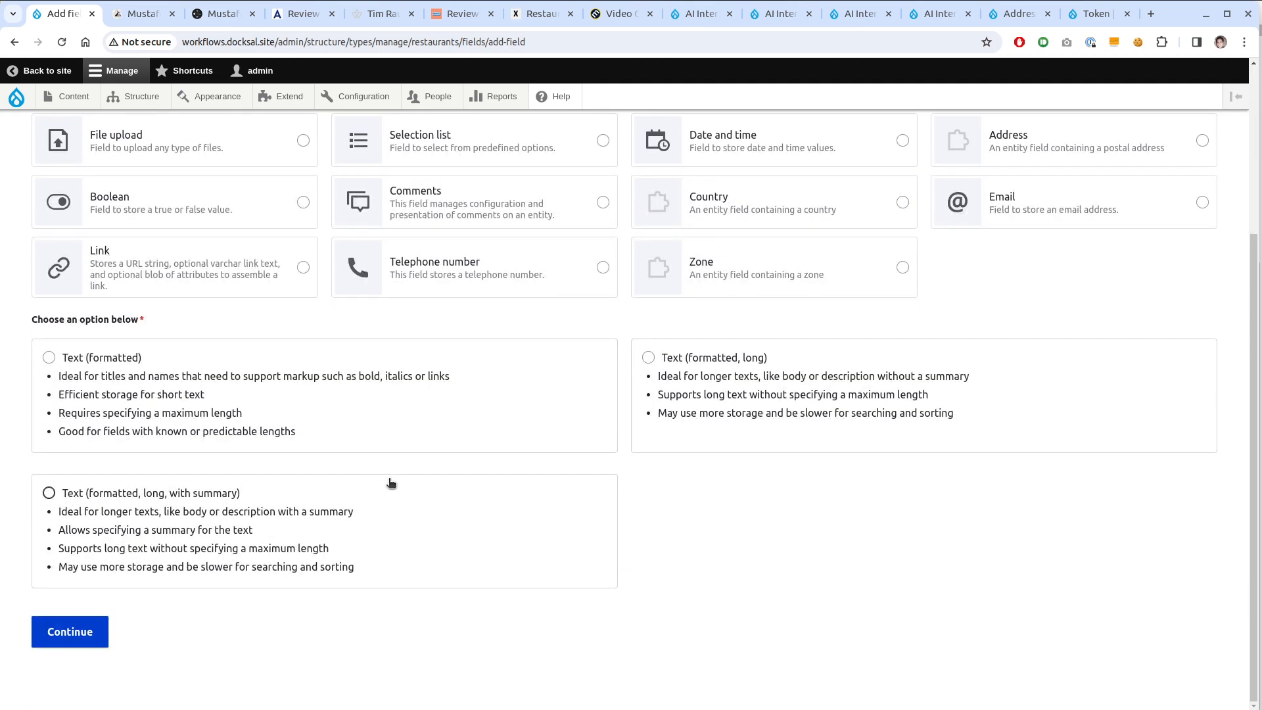
{"action": "left_click", "coordinate": [736, 400]}
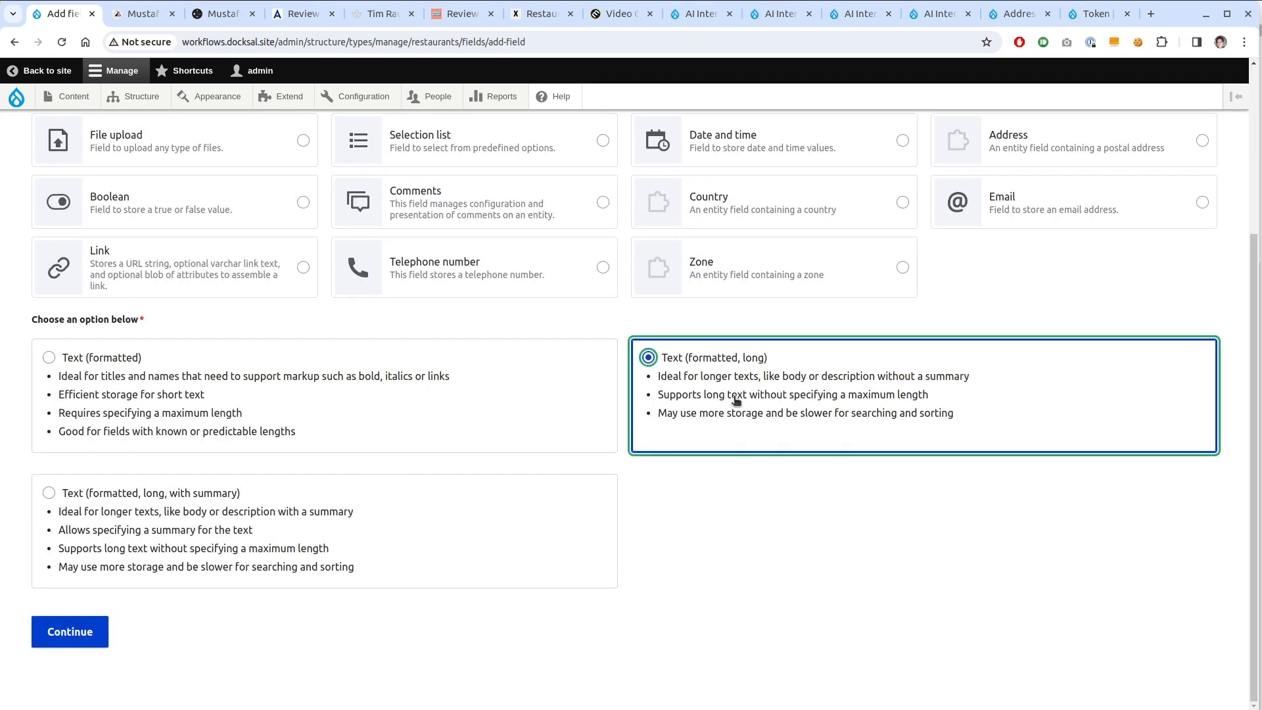
{"action": "left_click", "coordinate": [57, 630]}
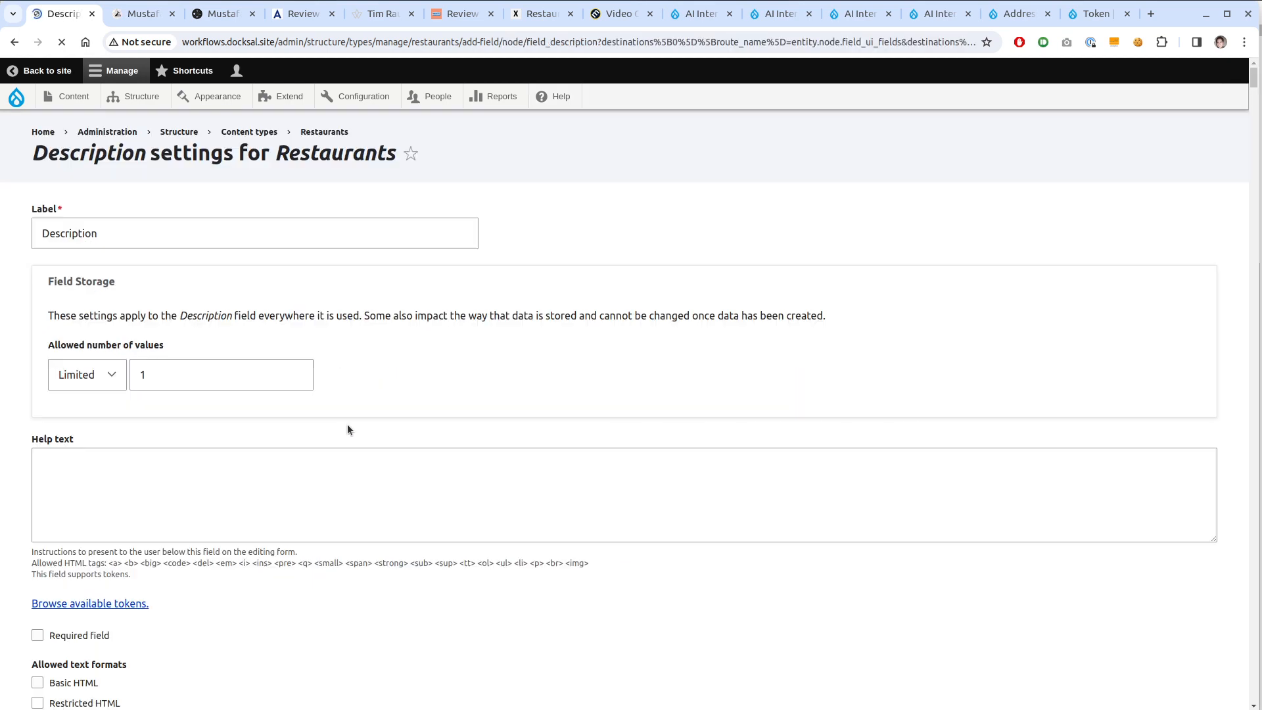
Allow only the Full HTML text format for the Description field
{"action": "scroll", "coordinate": [247, 347], "scroll_direction": "down", "scroll_amount": 3}
{"action": "scroll", "coordinate": [231, 404], "scroll_direction": "up", "scroll_amount": 1}
{"action": "scroll", "coordinate": [232, 404], "scroll_direction": "down", "scroll_amount": 3}
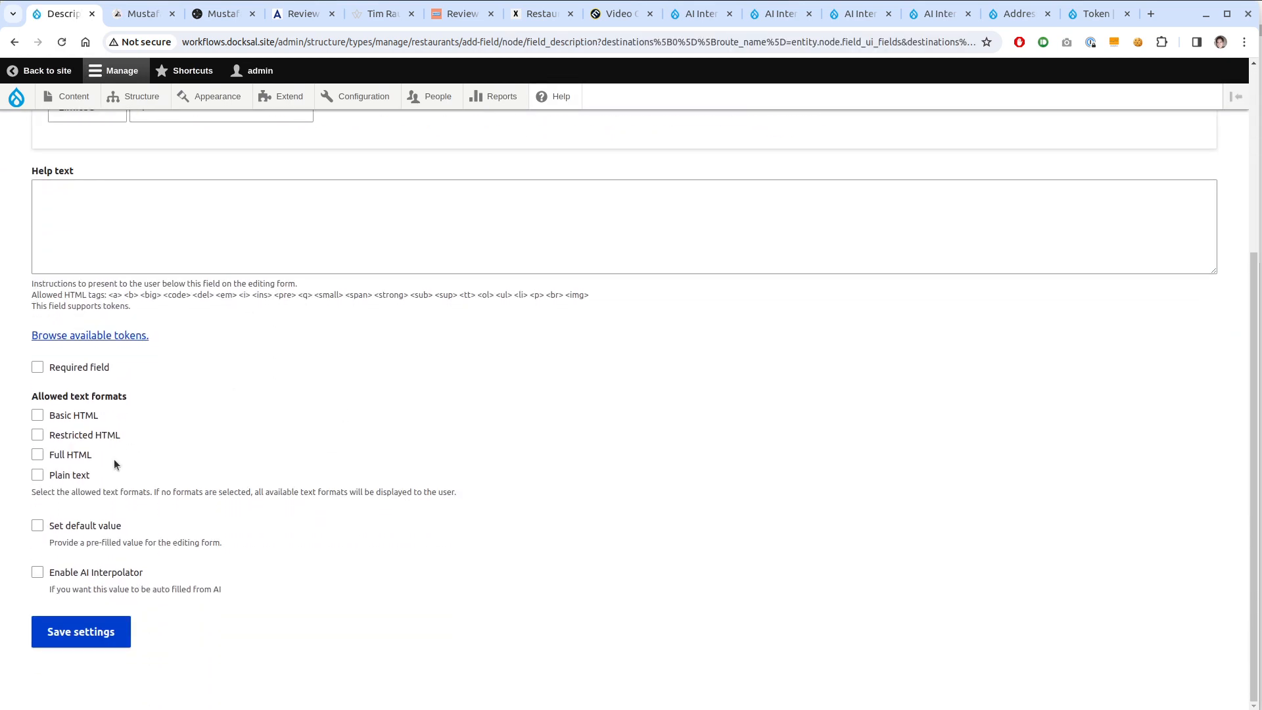
{"action": "left_click", "coordinate": [77, 454]}
Enable the AI Interpolator with the OpenAI Text Long rule, leaving the base field unchanged
{"action": "left_click", "coordinate": [114, 576]}
{"action": "scroll", "coordinate": [216, 541], "scroll_direction": "down", "scroll_amount": 9}
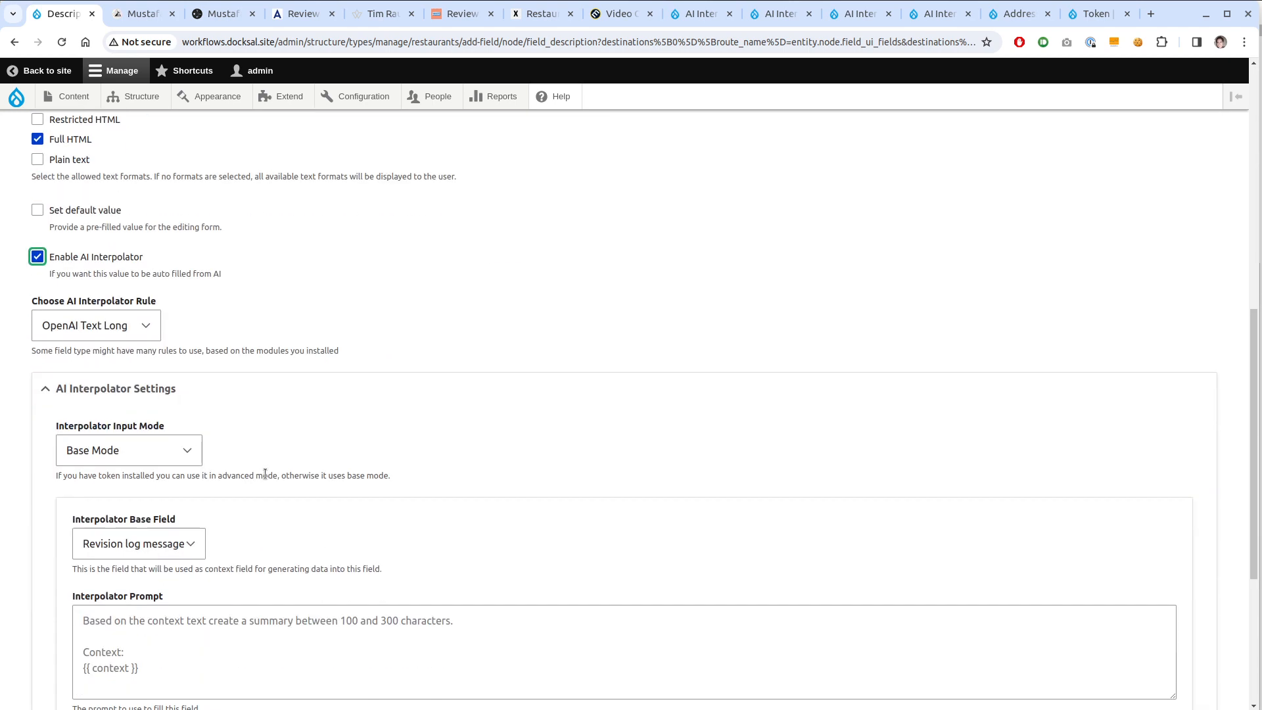
{"action": "left_click", "coordinate": [117, 330]}
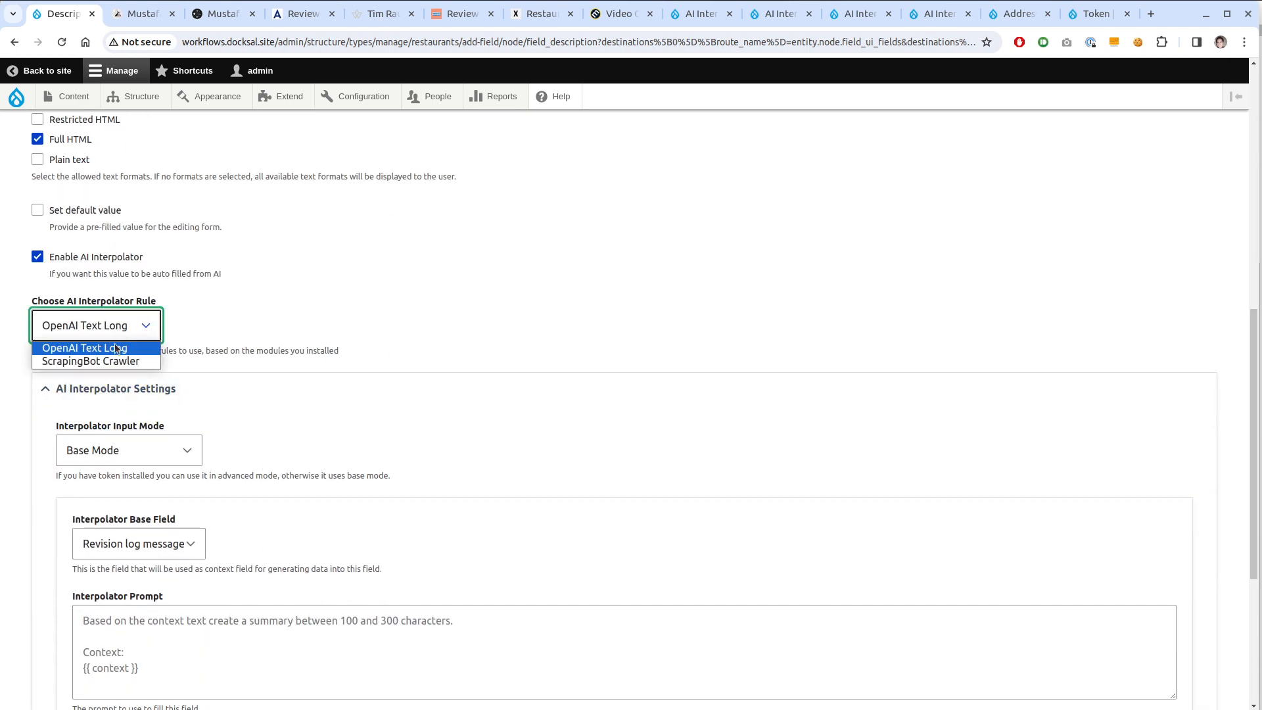
{"action": "left_click", "coordinate": [120, 348]}
{"action": "scroll", "coordinate": [329, 349], "scroll_direction": "down", "scroll_amount": 2}
{"action": "scroll", "coordinate": [338, 368], "scroll_direction": "down", "scroll_amount": 1}
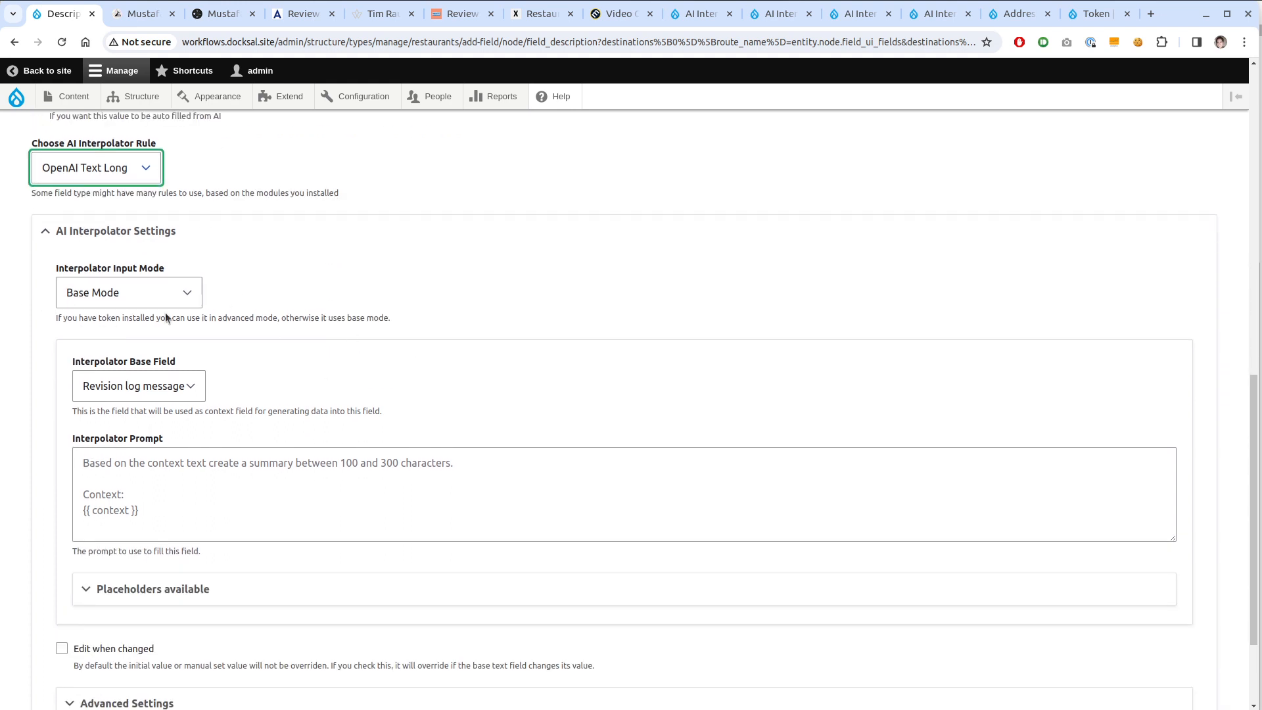
{"action": "left_click", "coordinate": [175, 386]}
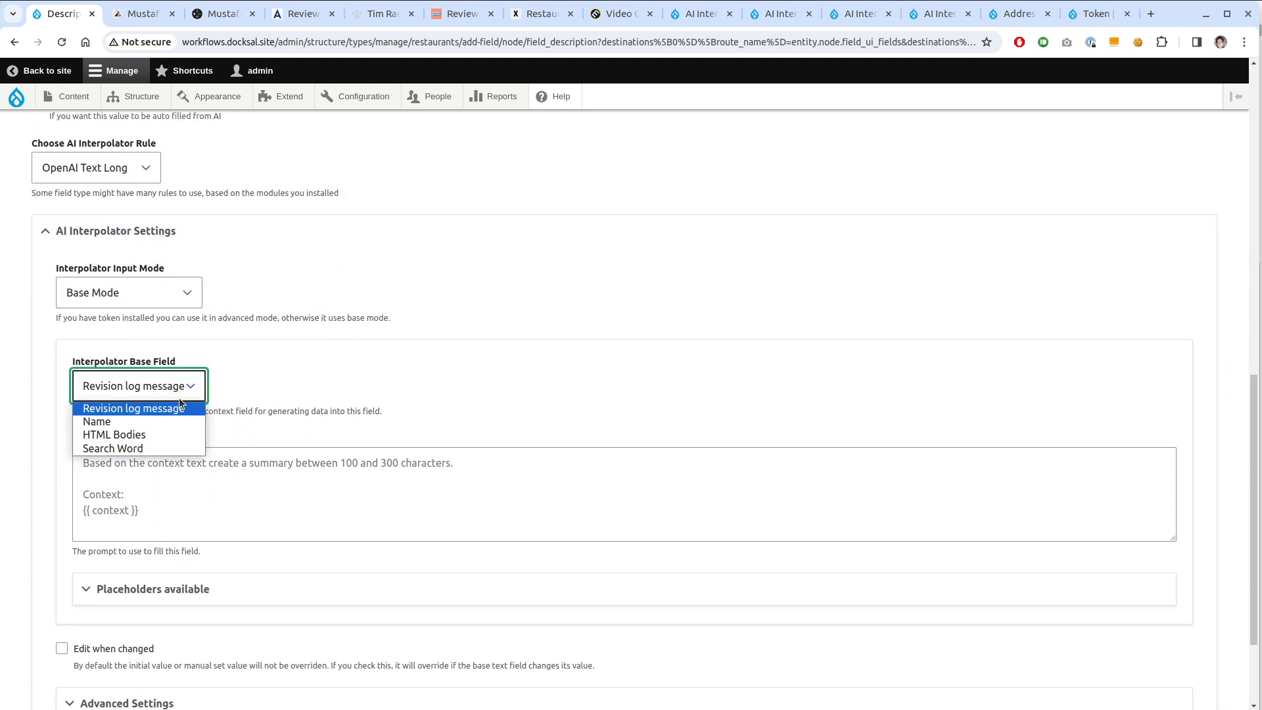
{"action": "left_click", "coordinate": [287, 411]}
{"action": "left_click", "coordinate": [178, 294]}
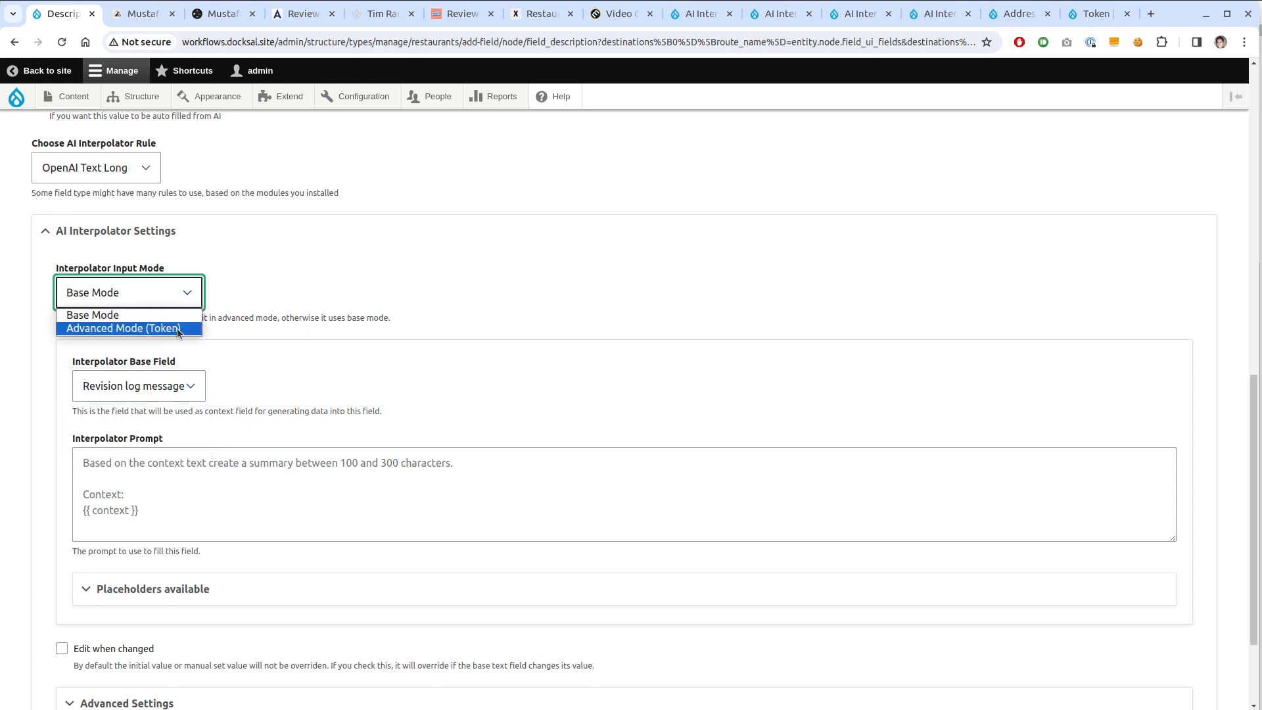
Switch the input mode to Advanced Mode (Token) and expand the content tokens
{"action": "left_click", "coordinate": [176, 330]}
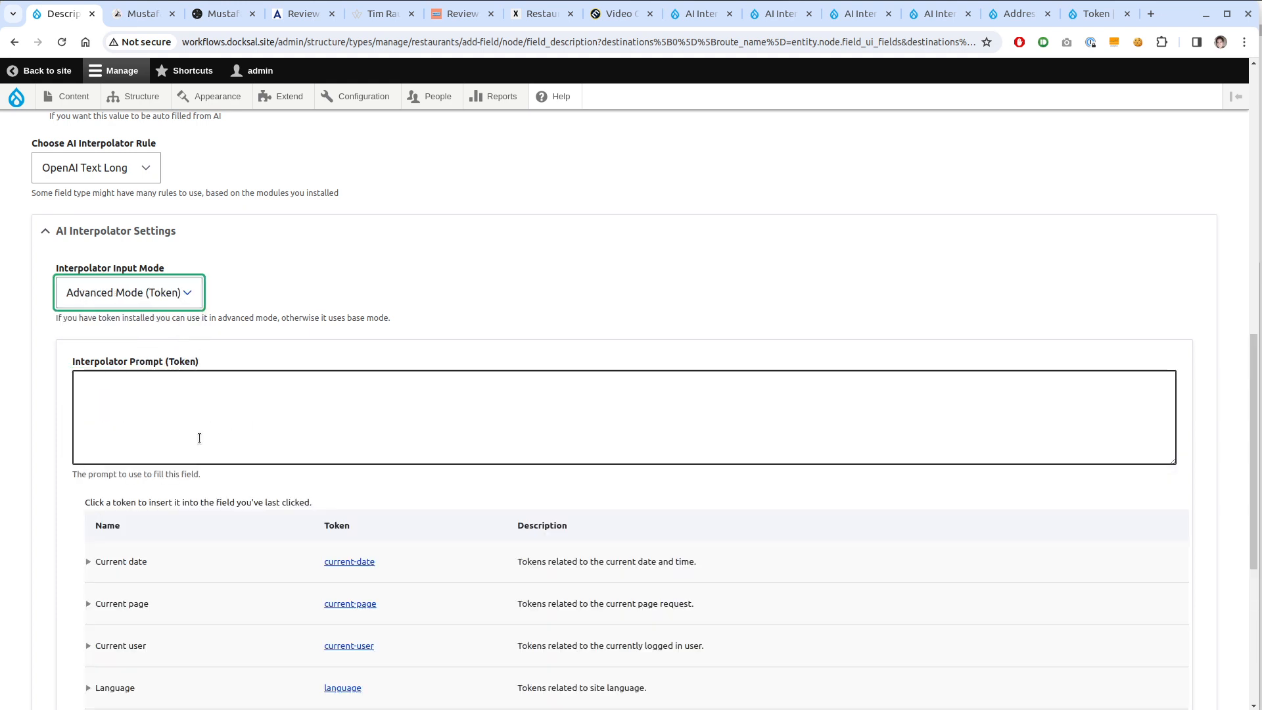
{"action": "scroll", "coordinate": [199, 440], "scroll_direction": "down", "scroll_amount": 1}
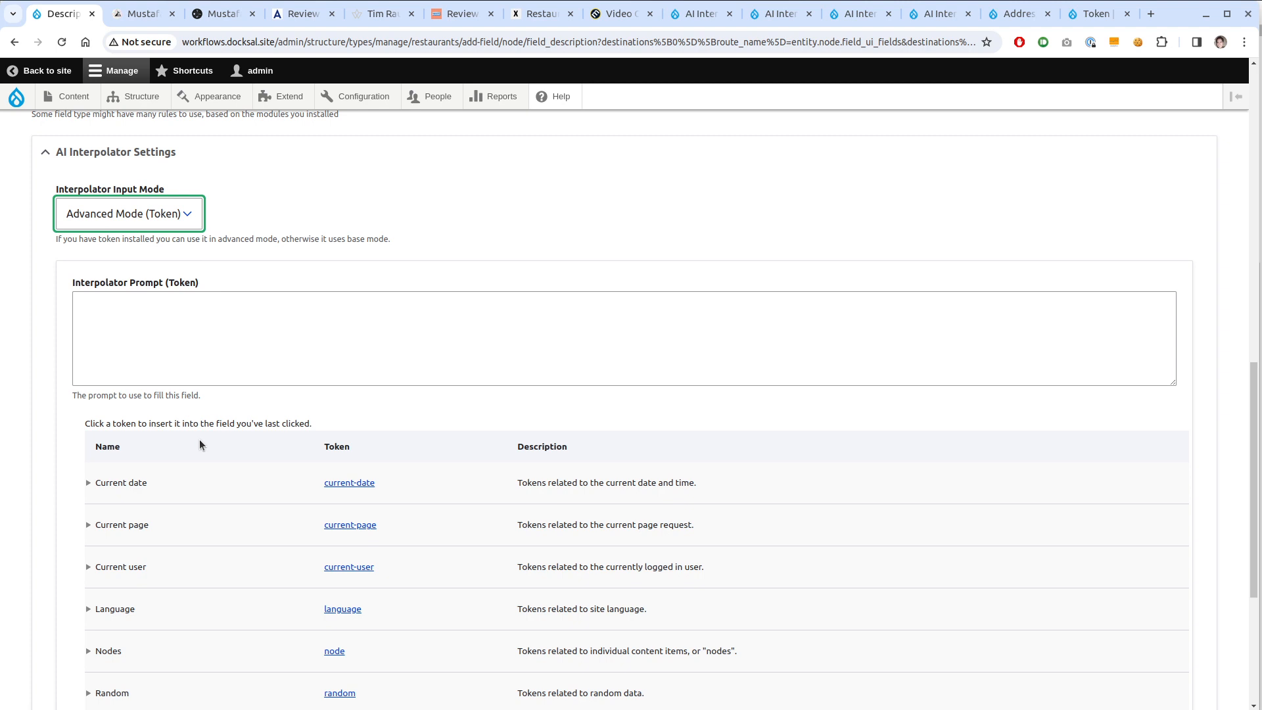
{"action": "scroll", "coordinate": [199, 439], "scroll_direction": "down", "scroll_amount": 2}
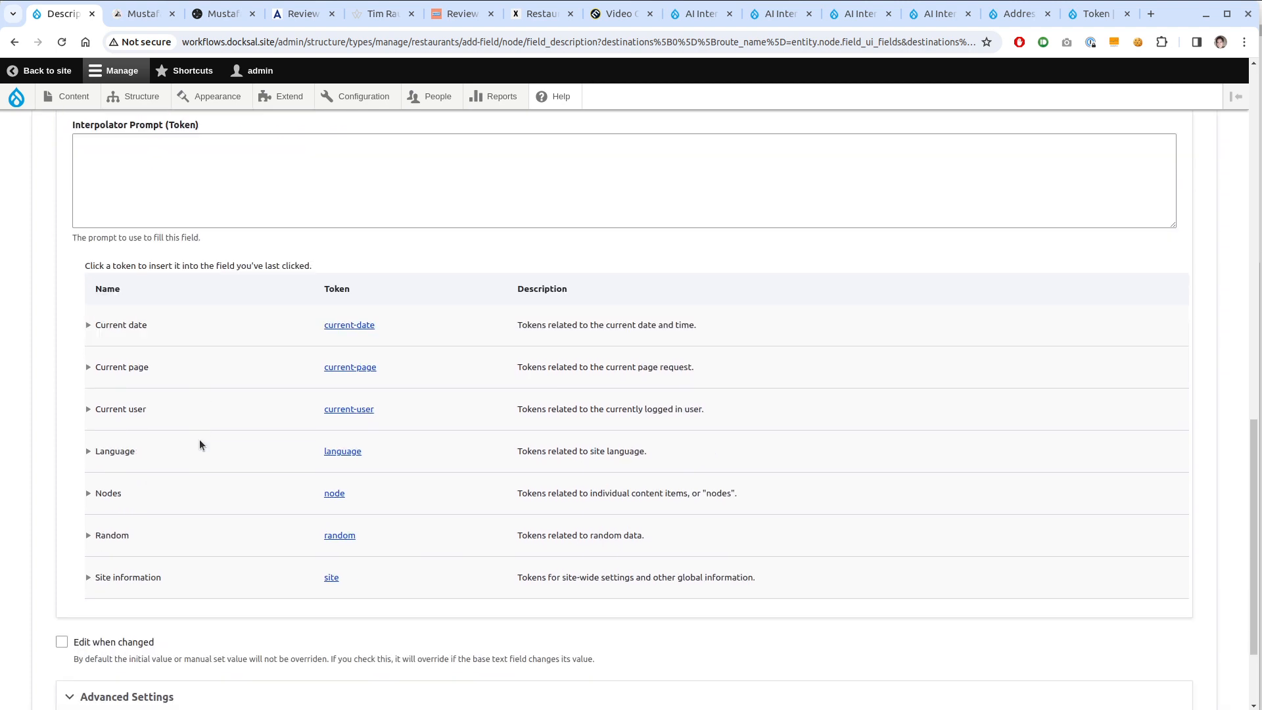
{"action": "scroll", "coordinate": [194, 503], "scroll_direction": "up", "scroll_amount": 1}
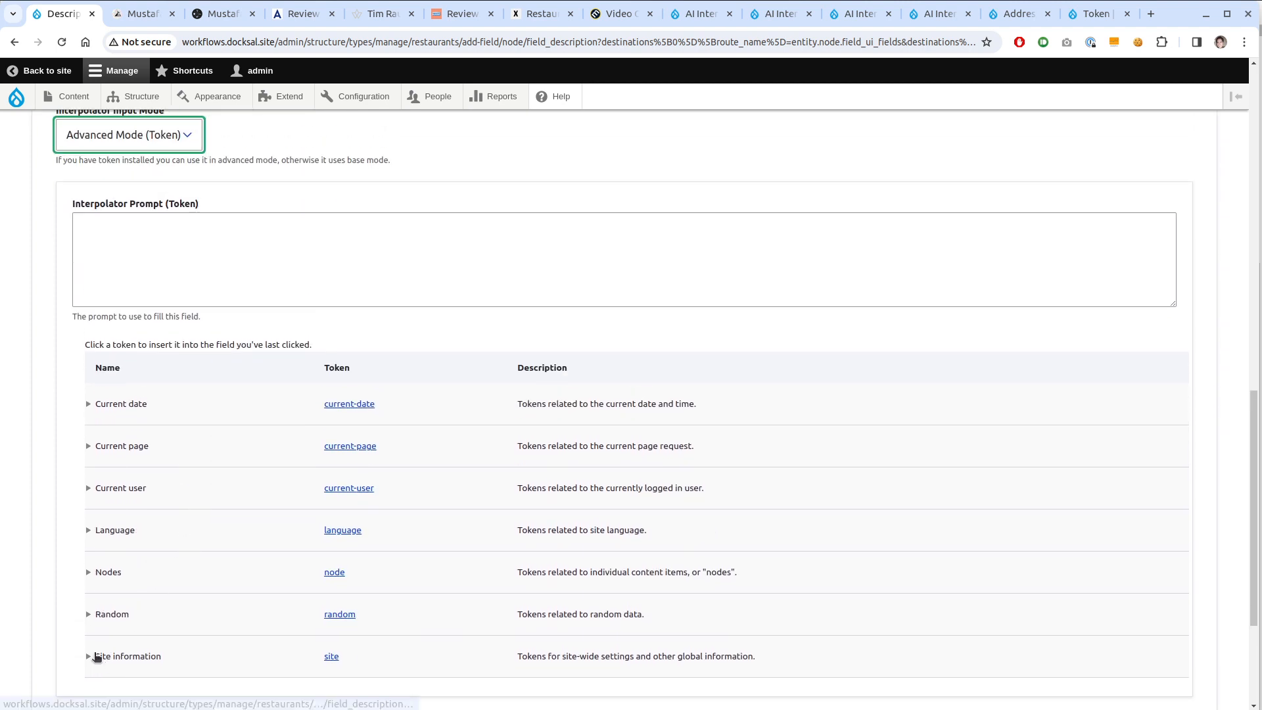
{"action": "left_click", "coordinate": [88, 572]}
{"action": "scroll", "coordinate": [95, 570], "scroll_direction": "down", "scroll_amount": 3}
{"action": "scroll", "coordinate": [96, 570], "scroll_direction": "down", "scroll_amount": 3}
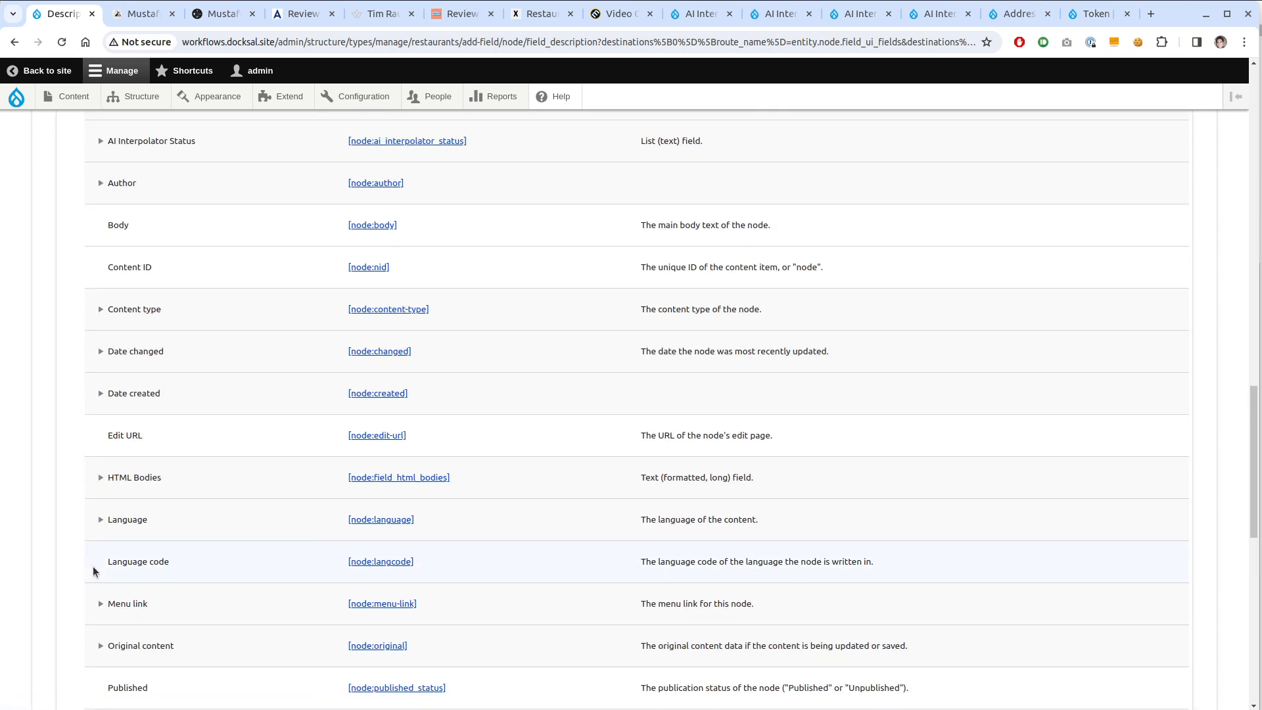
{"action": "scroll", "coordinate": [93, 569], "scroll_direction": "down", "scroll_amount": 3}
{"action": "scroll", "coordinate": [95, 567], "scroll_direction": "up", "scroll_amount": 3}
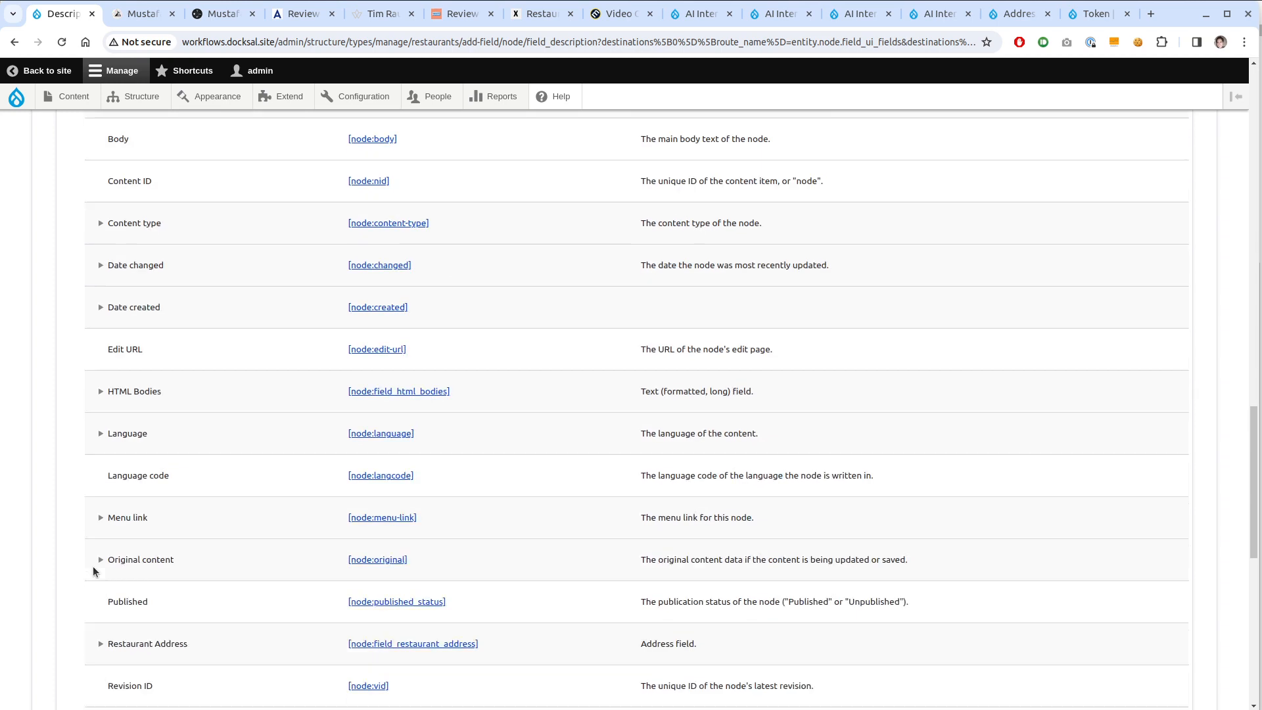
Insert the [node:field_html_bodies] token into the Interpolator Prompt
{"action": "left_click", "coordinate": [441, 399]}
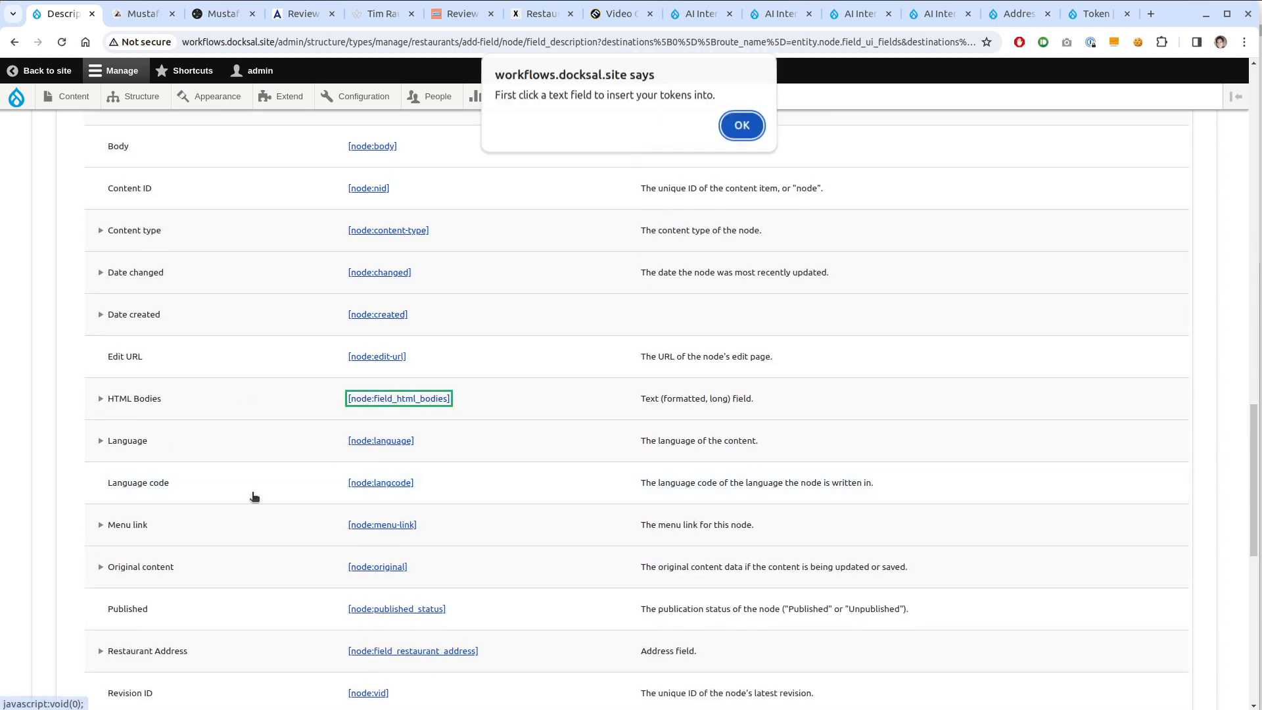
{"action": "left_click", "coordinate": [740, 128]}
{"action": "scroll", "coordinate": [592, 344], "scroll_direction": "up", "scroll_amount": 1}
{"action": "scroll", "coordinate": [232, 335], "scroll_direction": "up", "scroll_amount": 4}
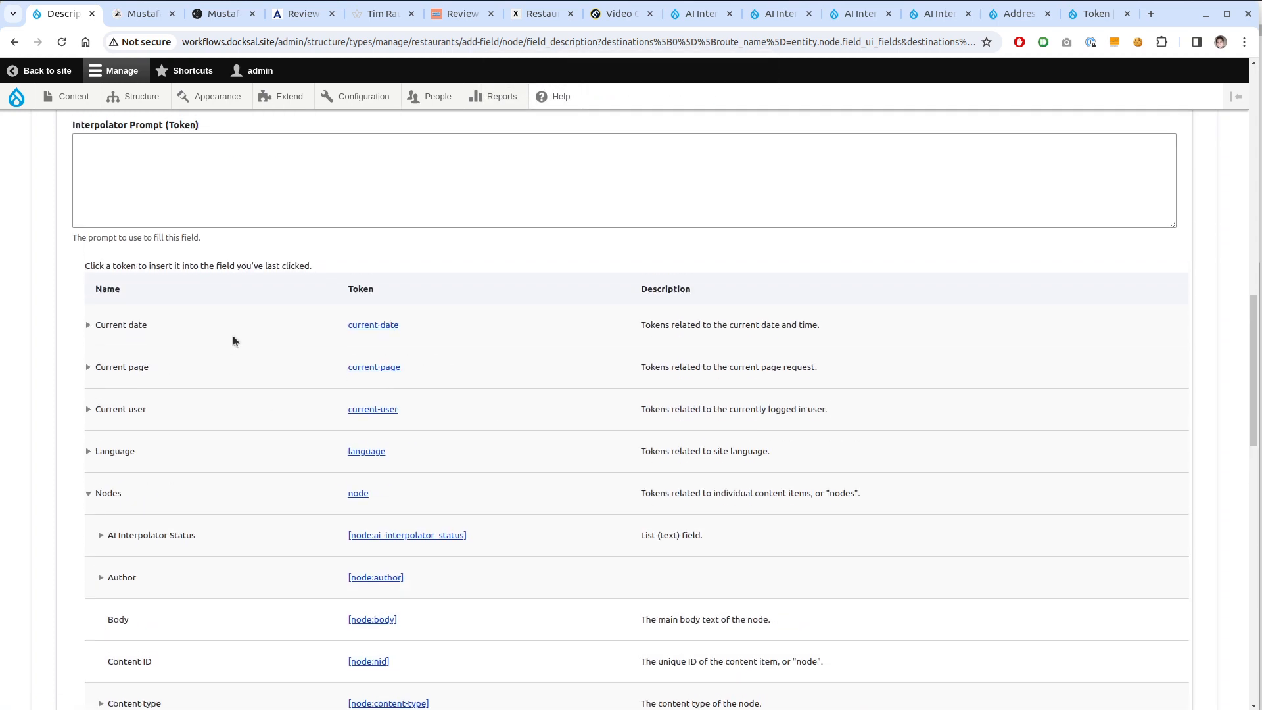
{"action": "left_click", "coordinate": [260, 318]}
{"action": "scroll", "coordinate": [374, 475], "scroll_direction": "down", "scroll_amount": 3}
{"action": "scroll", "coordinate": [374, 479], "scroll_direction": "down", "scroll_amount": 4}
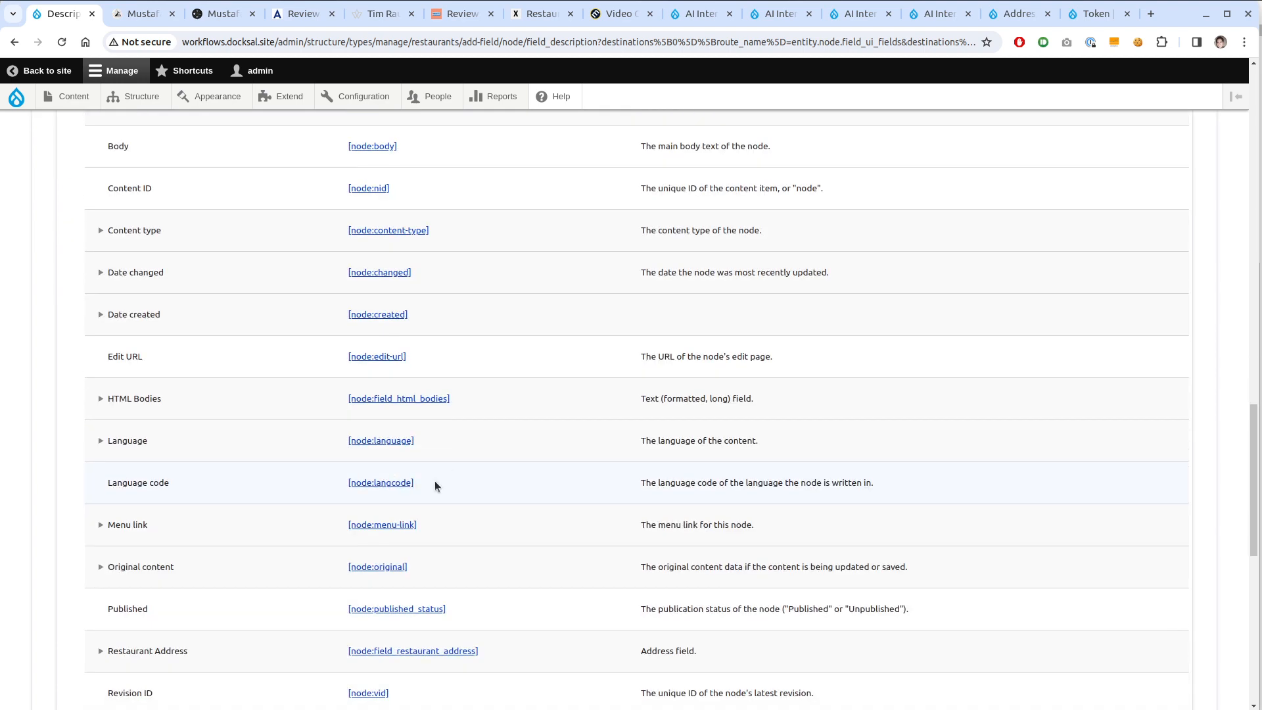
{"action": "left_click", "coordinate": [432, 398]}
{"action": "scroll", "coordinate": [223, 518], "scroll_direction": "up", "scroll_amount": 10}
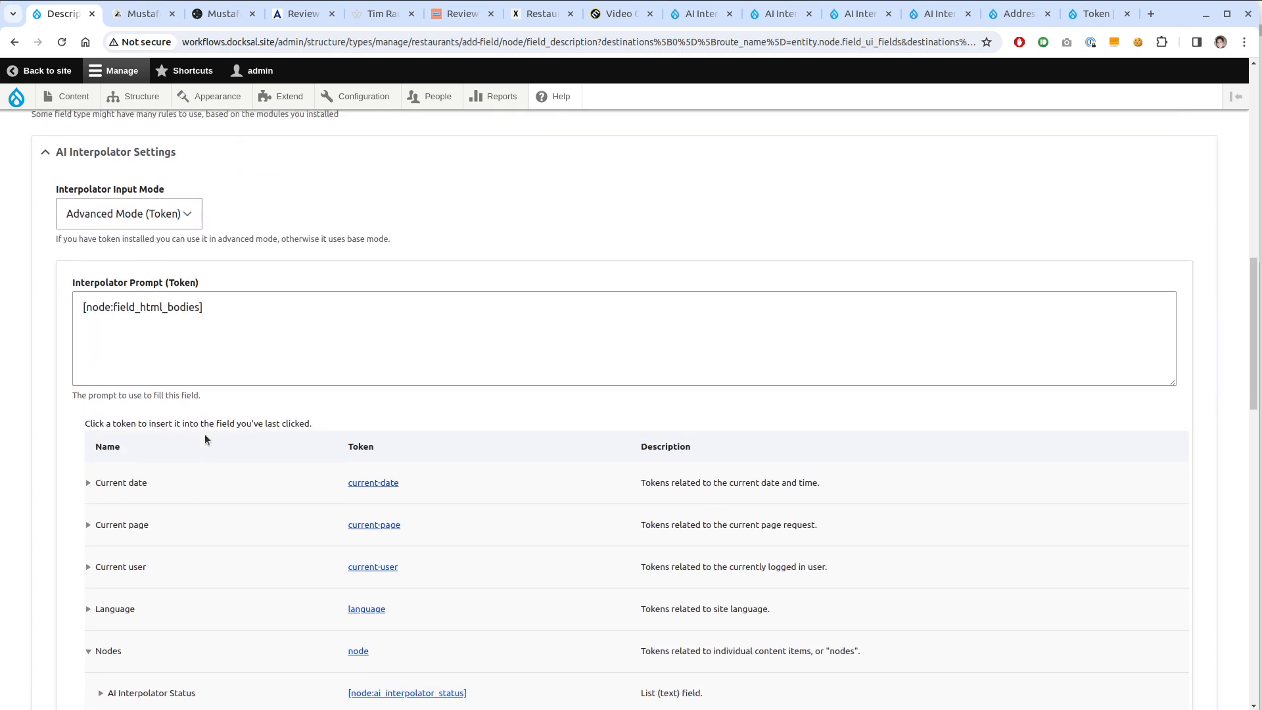
{"action": "left_click", "coordinate": [369, 296]}
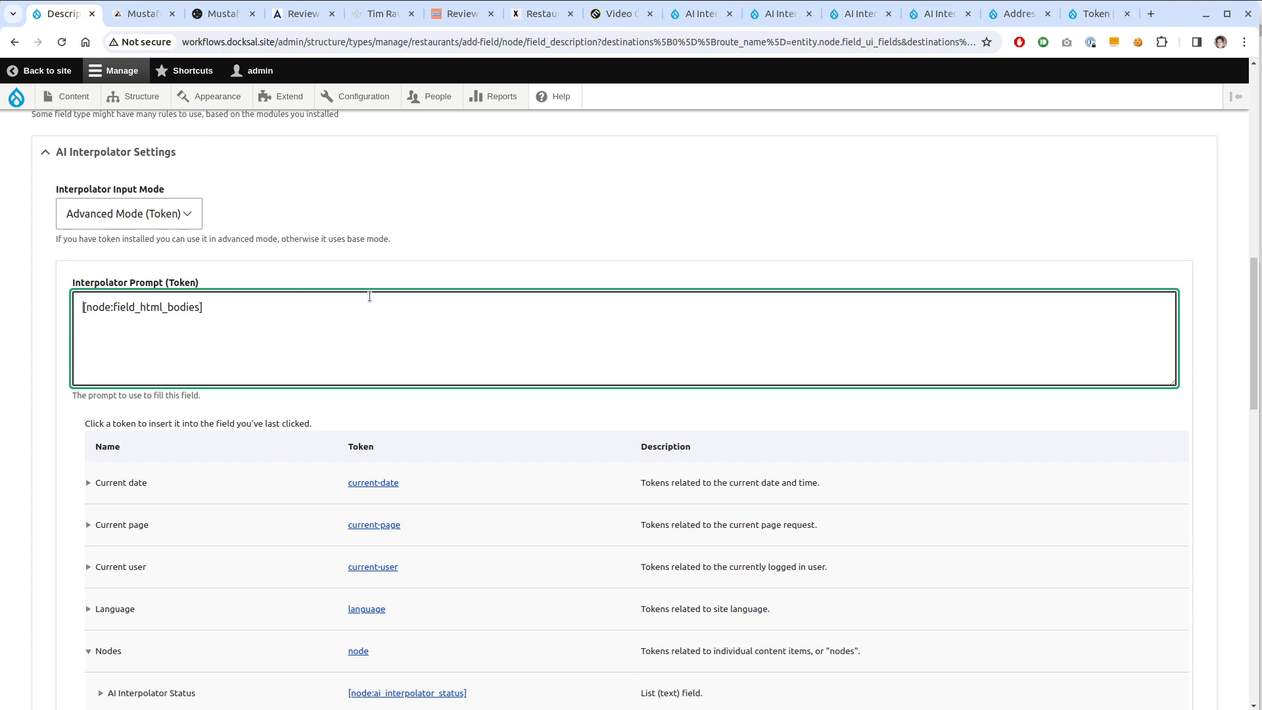
Add the line 'Based on the following data, generate a one paragraph, three sentence description of restaurant' above the token
{"action": "key", "text": "Return"}
{"action": "key", "text": "Up"}
{"action": "type", "text": "Based on "}
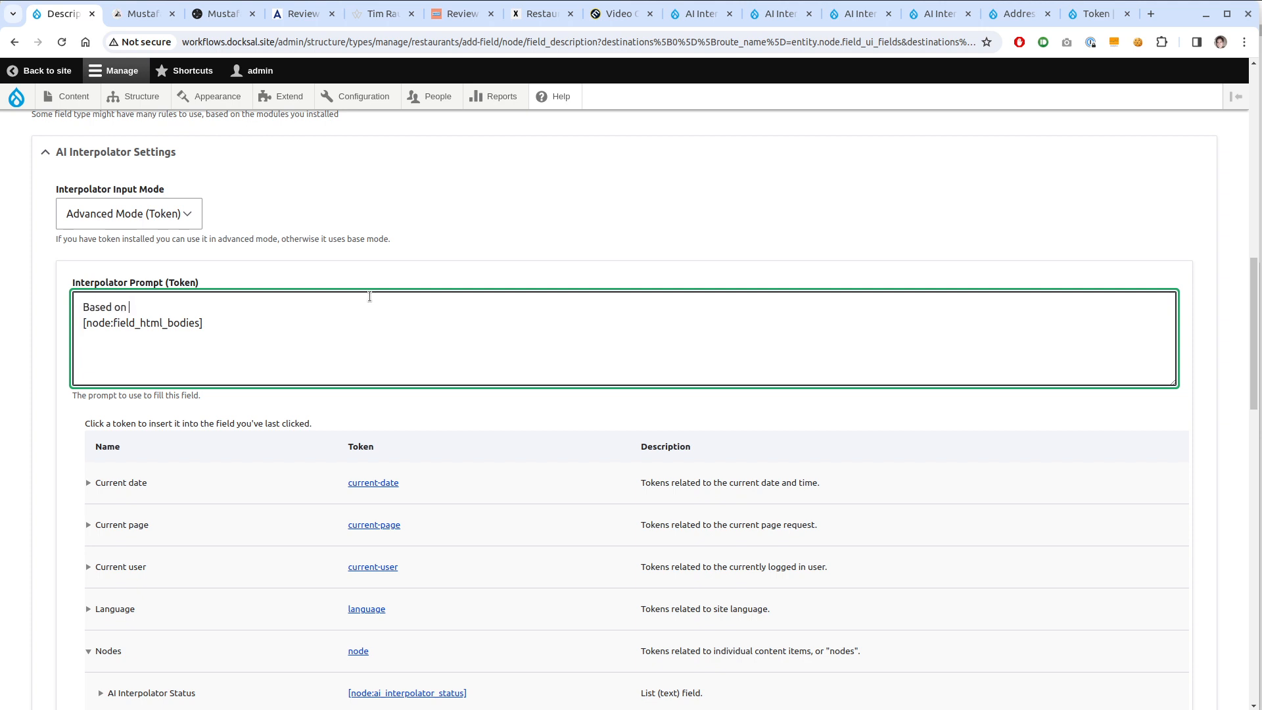
{"action": "type", "text": "the following data, generate a one "}
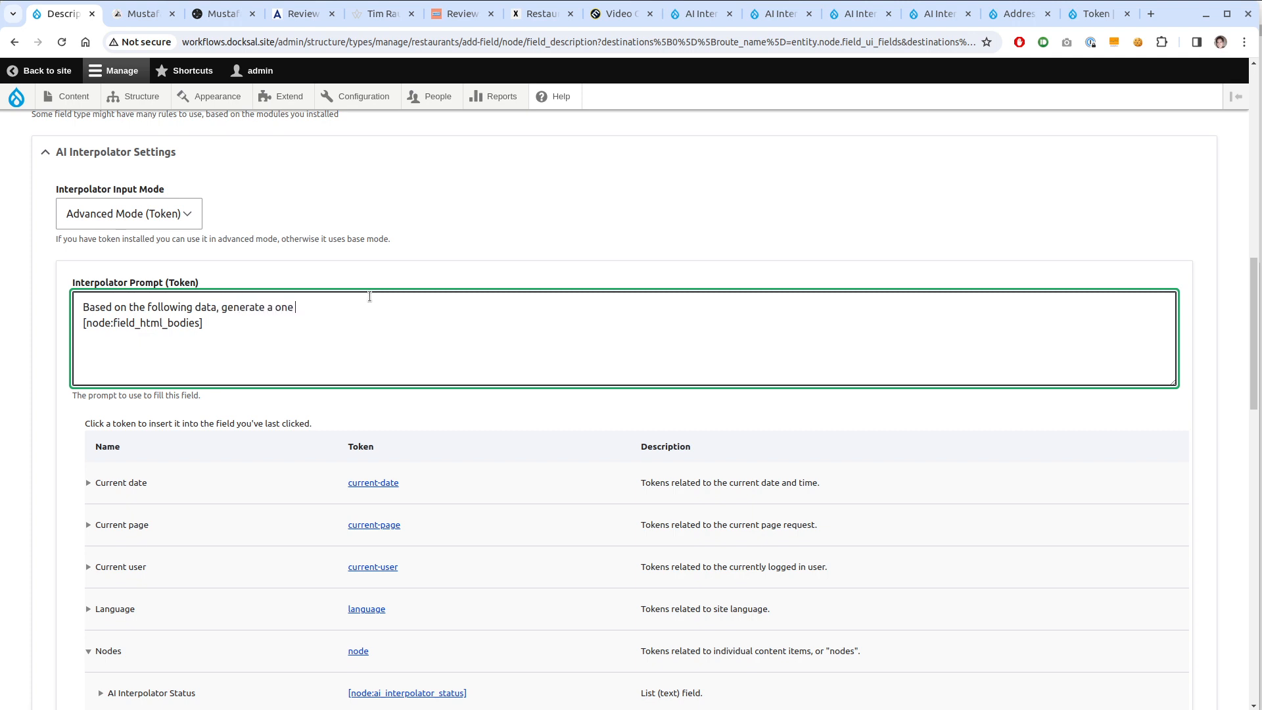
{"action": "type", "text": "paragraph, three sentence d"}
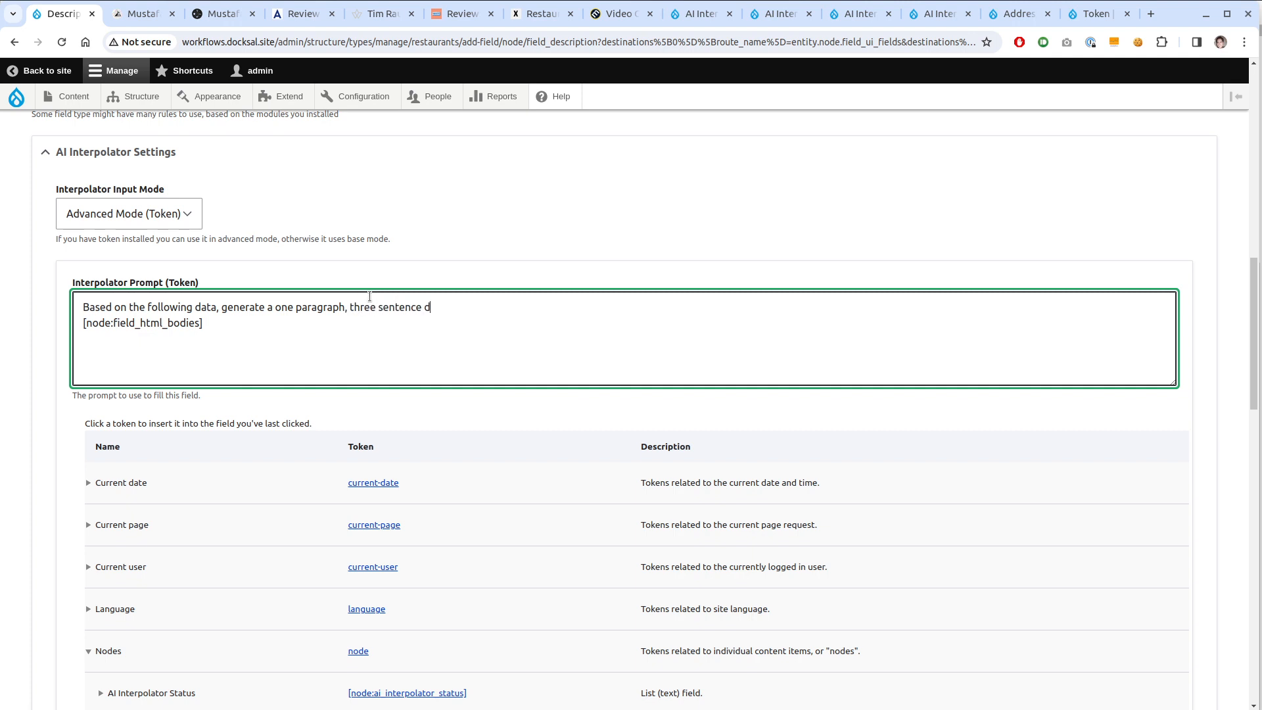
{"action": "type", "text": "escription of the restura"}
{"action": "key", "text": "BackSpace"}
{"action": "key", "text": "BackSpace"}
{"action": "key", "text": "BackSpace"}
{"action": "type", "text": "aurant"}
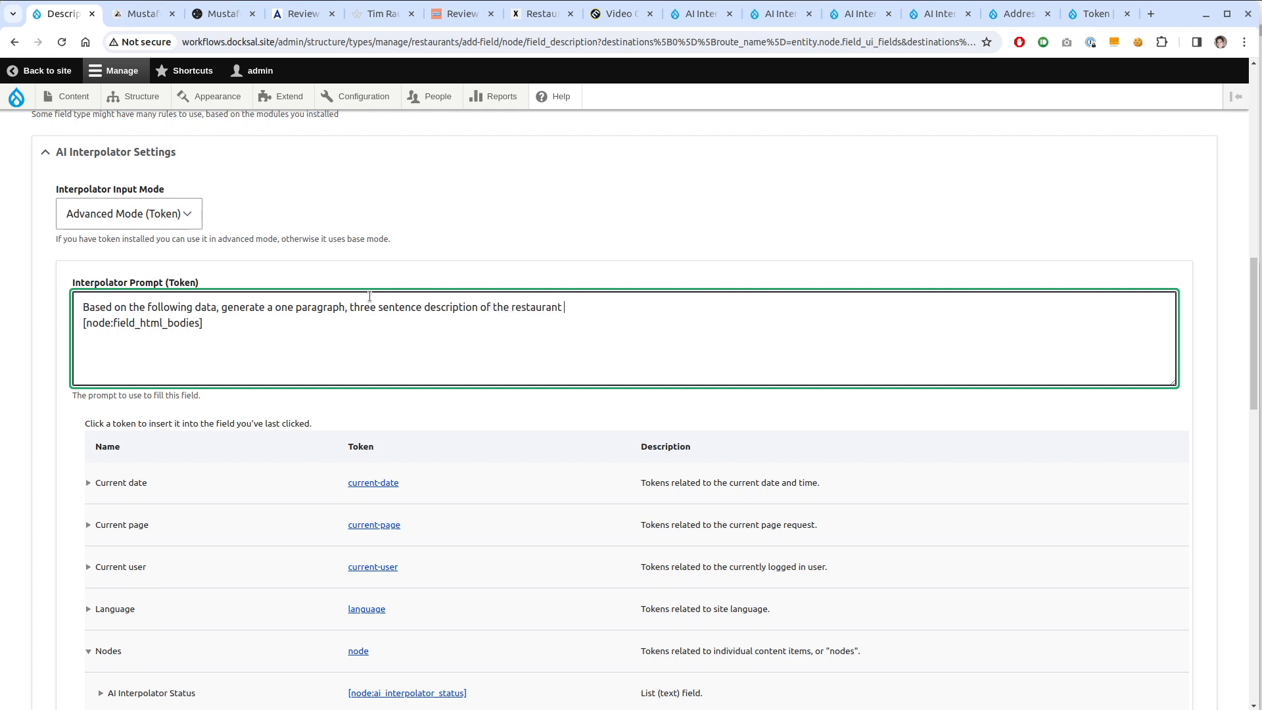
Append the [node:title] token and a period, add a 'Context:' line, and change 'data' to 'context'
{"action": "scroll", "coordinate": [305, 551], "scroll_direction": "down", "scroll_amount": 15}
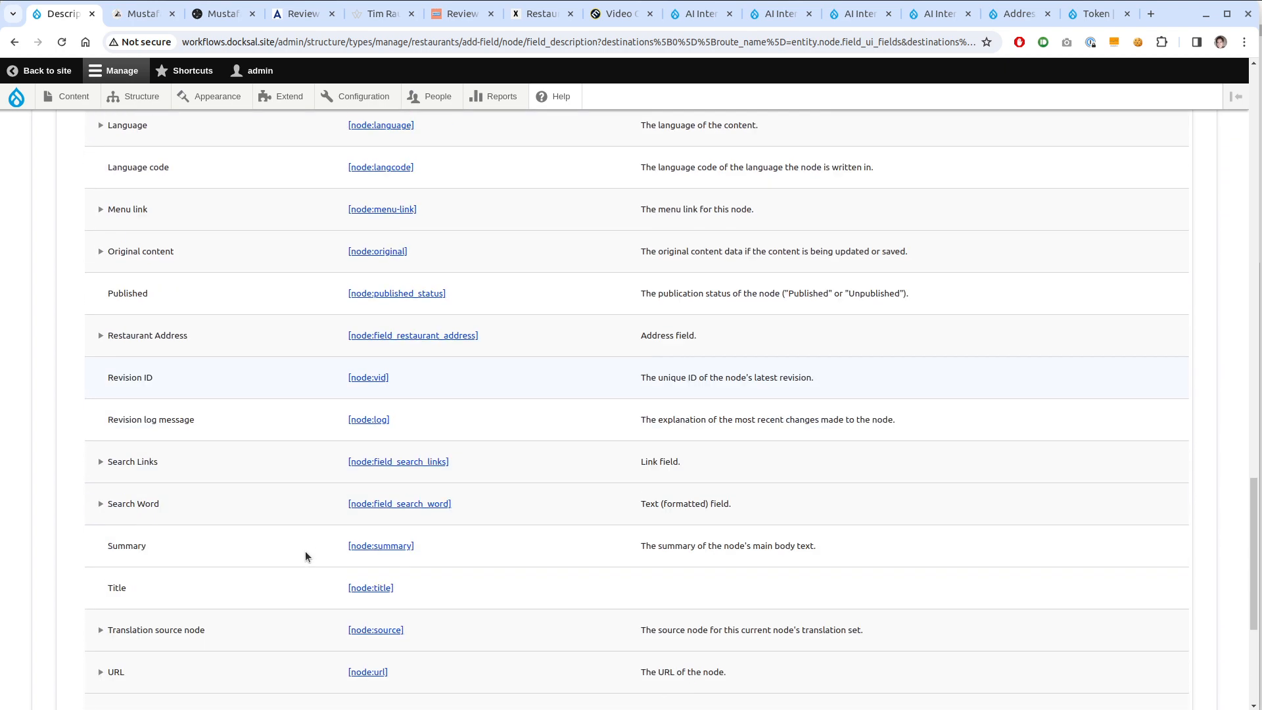
{"action": "left_click", "coordinate": [368, 587]}
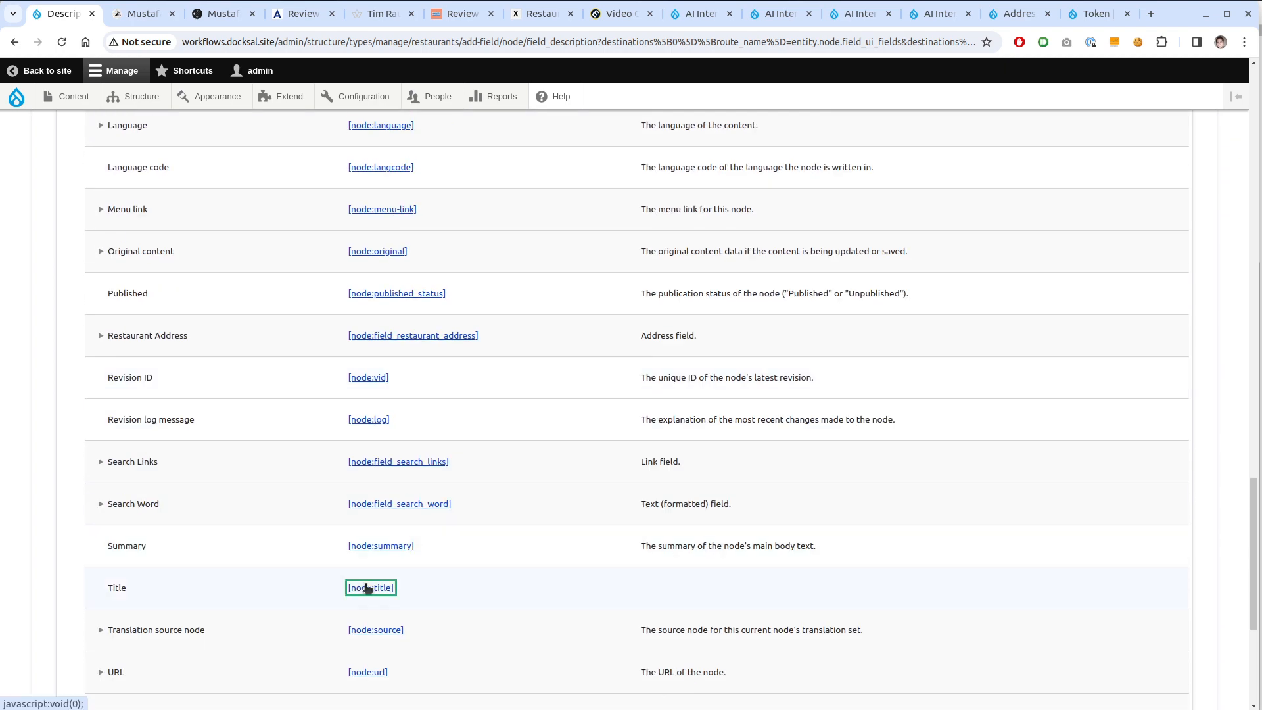
{"action": "scroll", "coordinate": [324, 494], "scroll_direction": "up", "scroll_amount": 15}
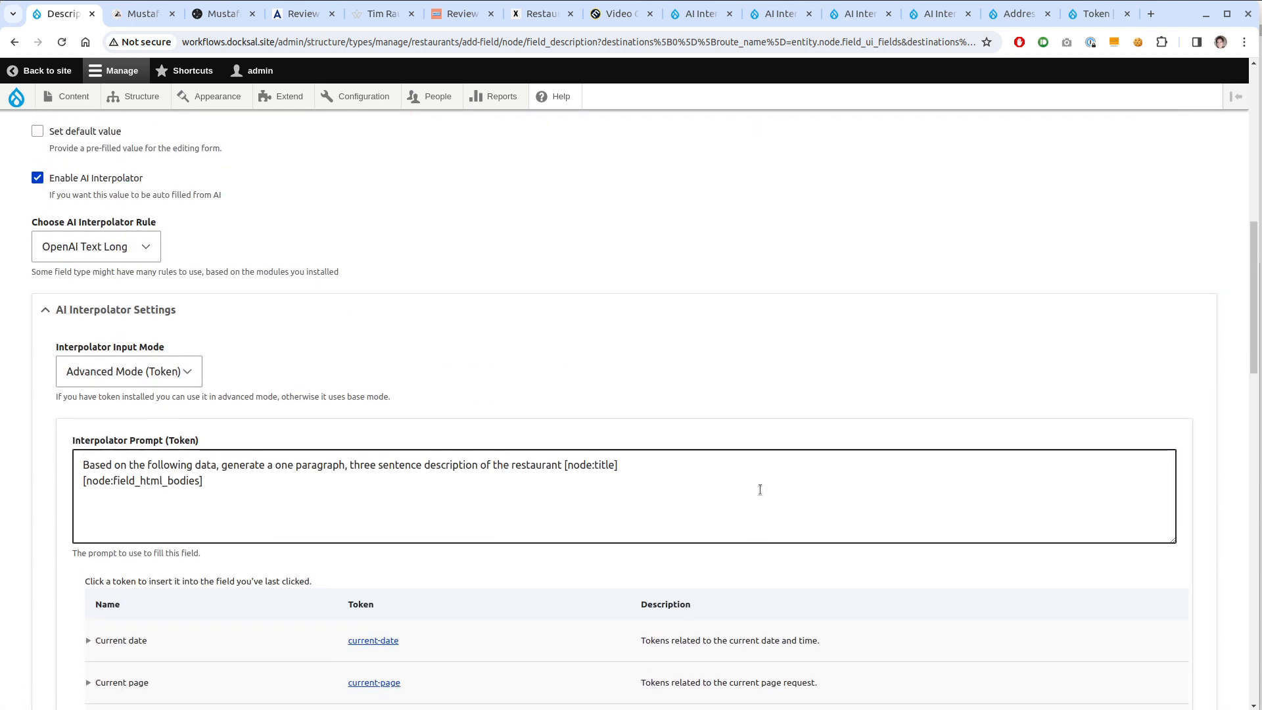
{"action": "left_click", "coordinate": [758, 472]}
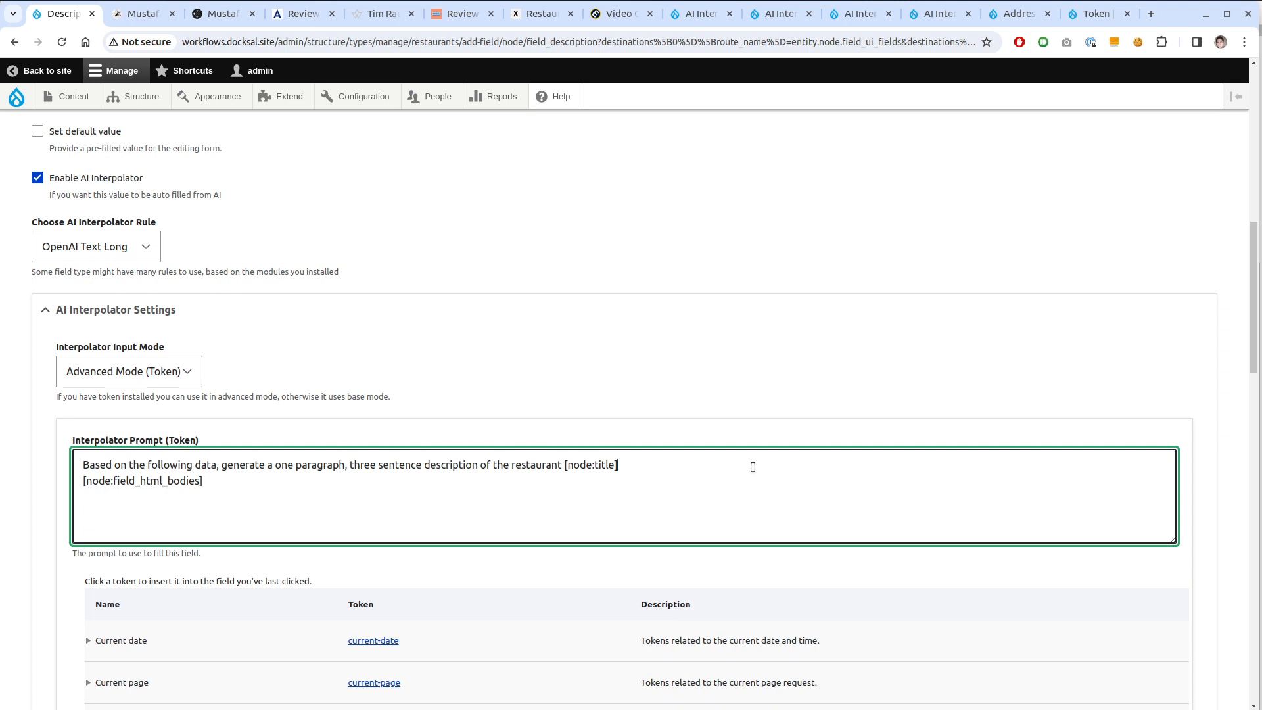
{"action": "type", "text": "."}
{"action": "key", "text": "Return"}
{"action": "key", "text": "Return"}
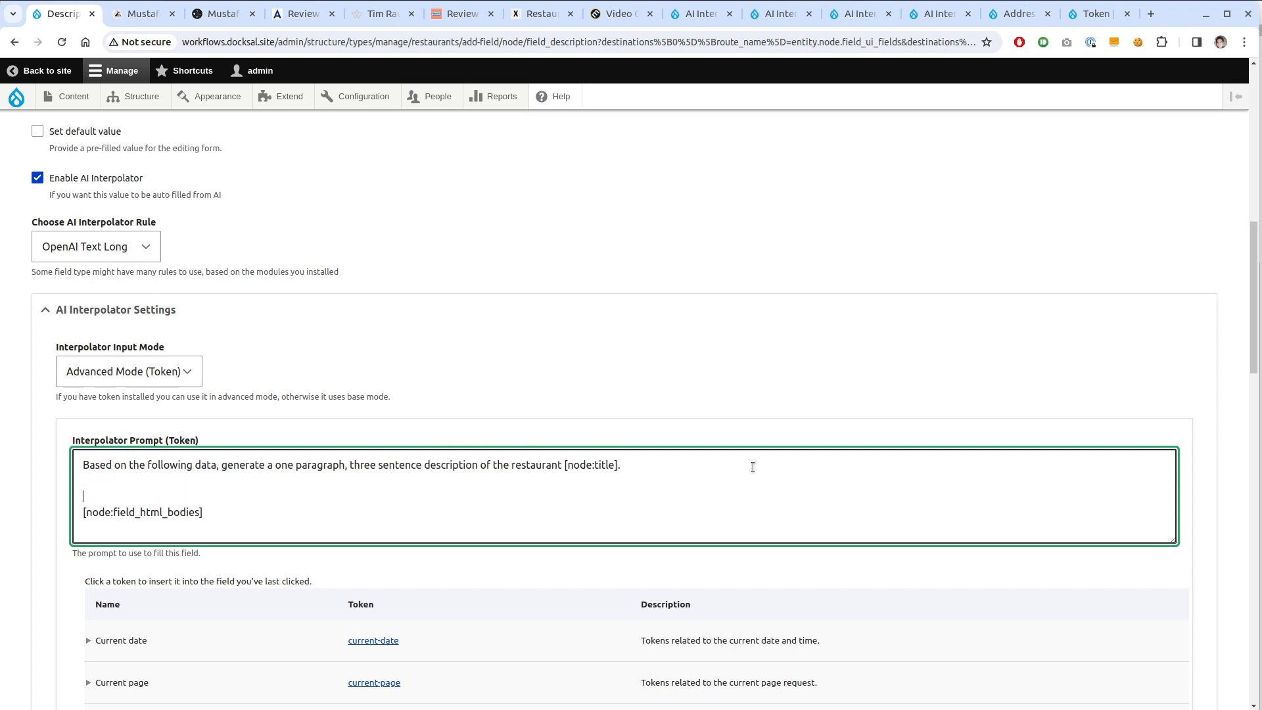
{"action": "type", "text": "Context:"}
{"action": "double_click", "coordinate": [205, 465]}
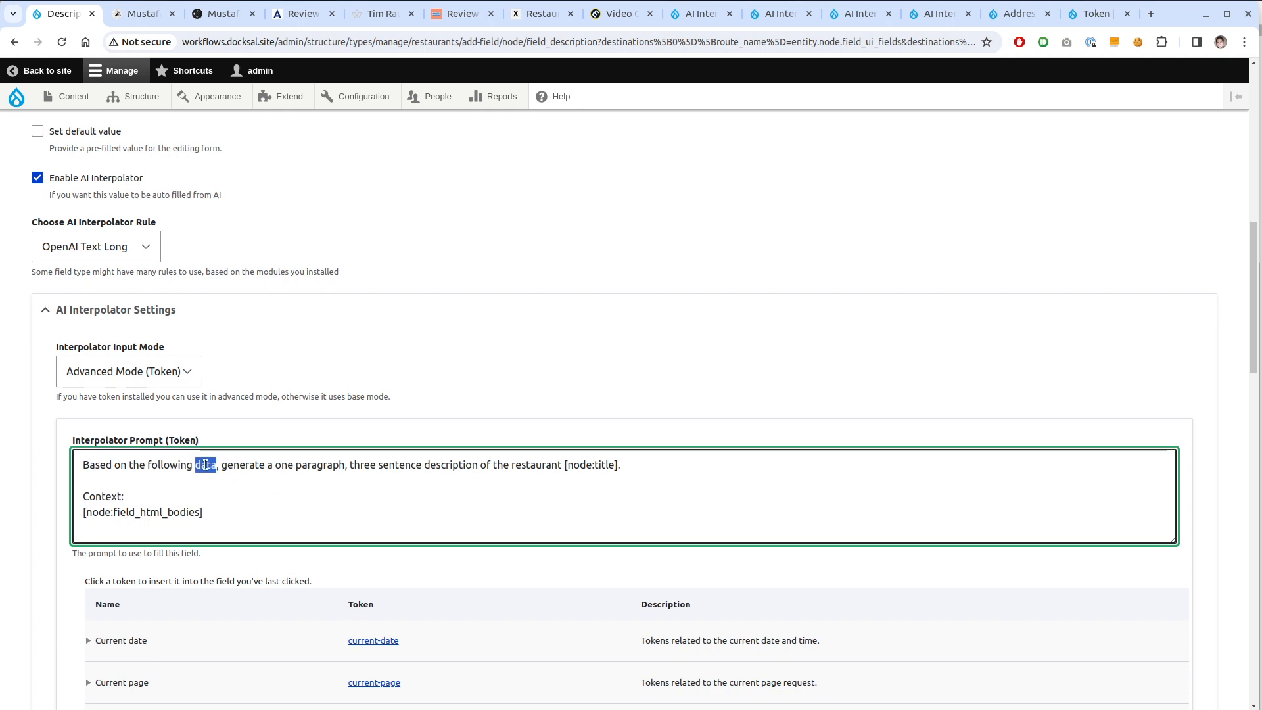
{"action": "type", "text": "context"}
{"action": "scroll", "coordinate": [211, 463], "scroll_direction": "down", "scroll_amount": 7}
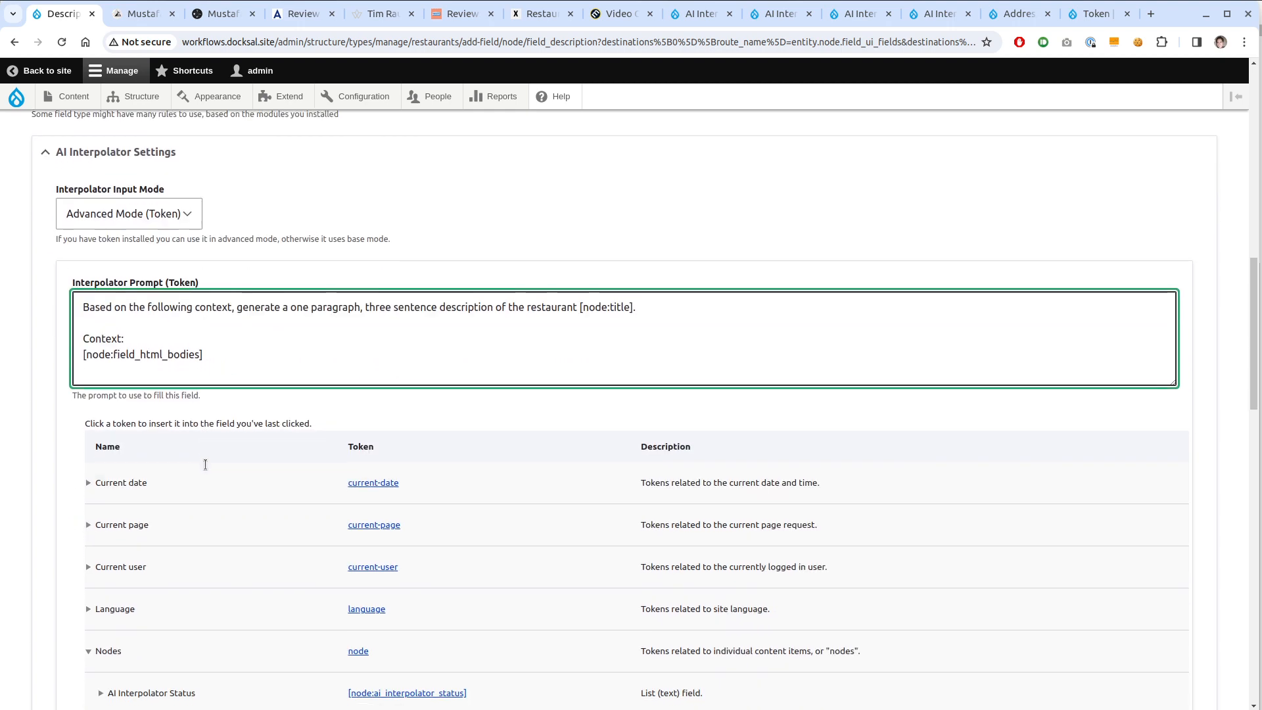
{"action": "scroll", "coordinate": [211, 463], "scroll_direction": "down", "scroll_amount": 15}
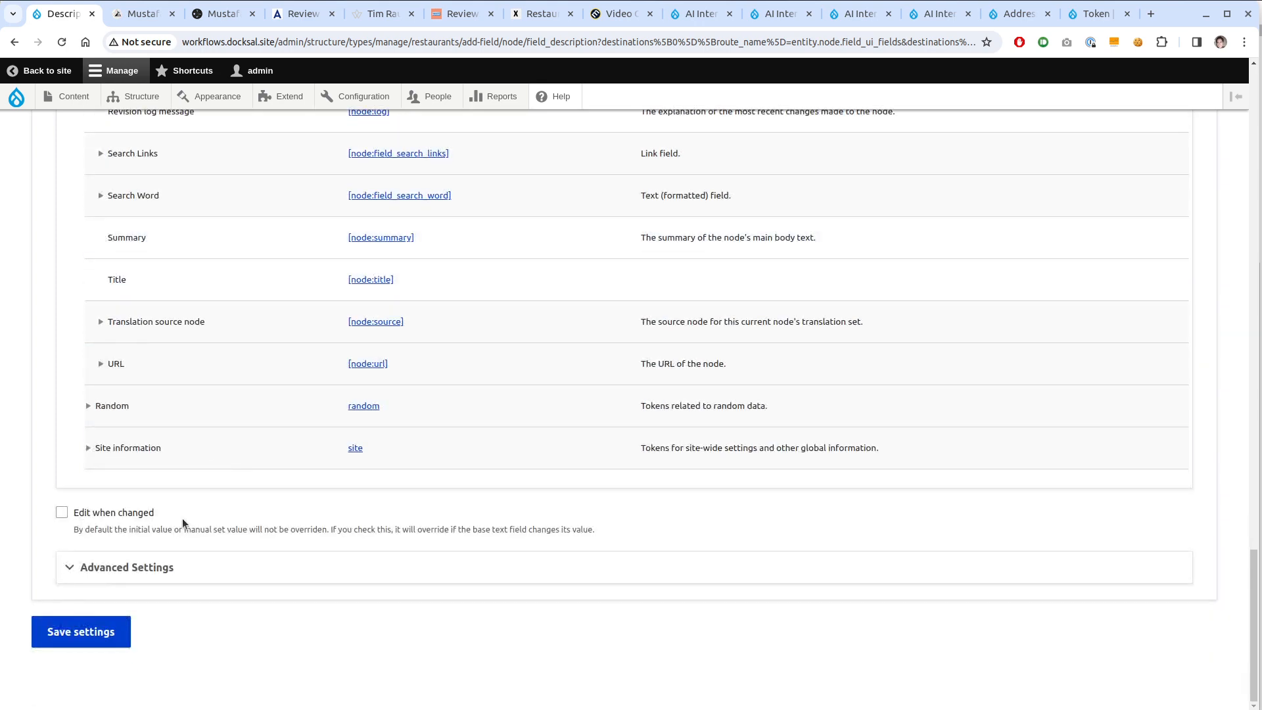
In the Description field's advanced settings, set the OpenAI model to gpt-4-turbo-preview
{"action": "left_click", "coordinate": [184, 557]}
{"action": "scroll", "coordinate": [234, 442], "scroll_direction": "down", "scroll_amount": 5}
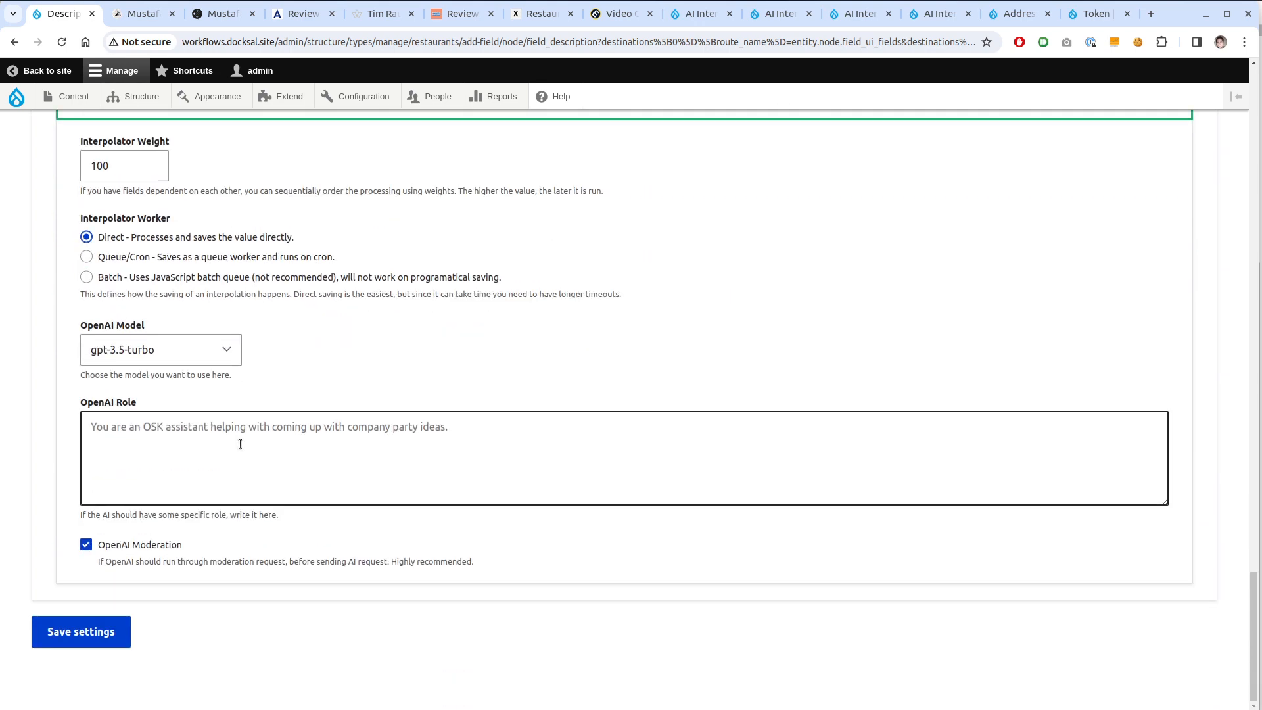
{"action": "left_click", "coordinate": [200, 350]}
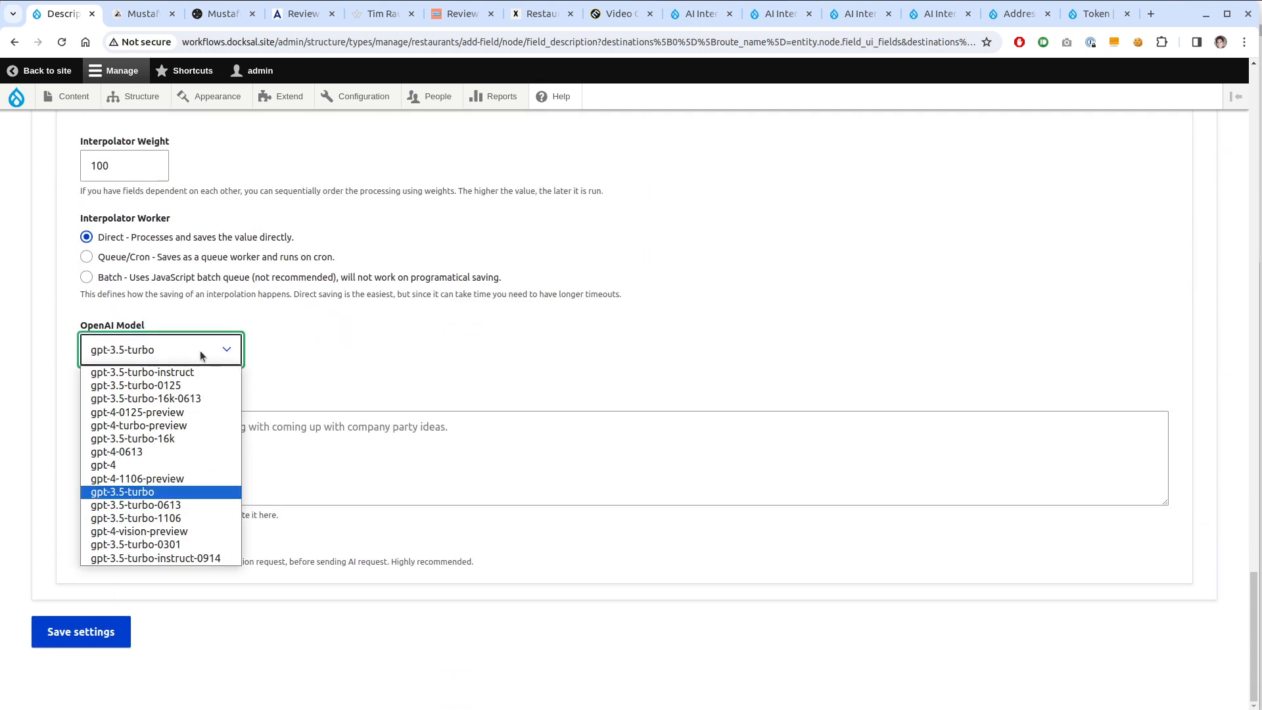
{"action": "left_click", "coordinate": [192, 439]}
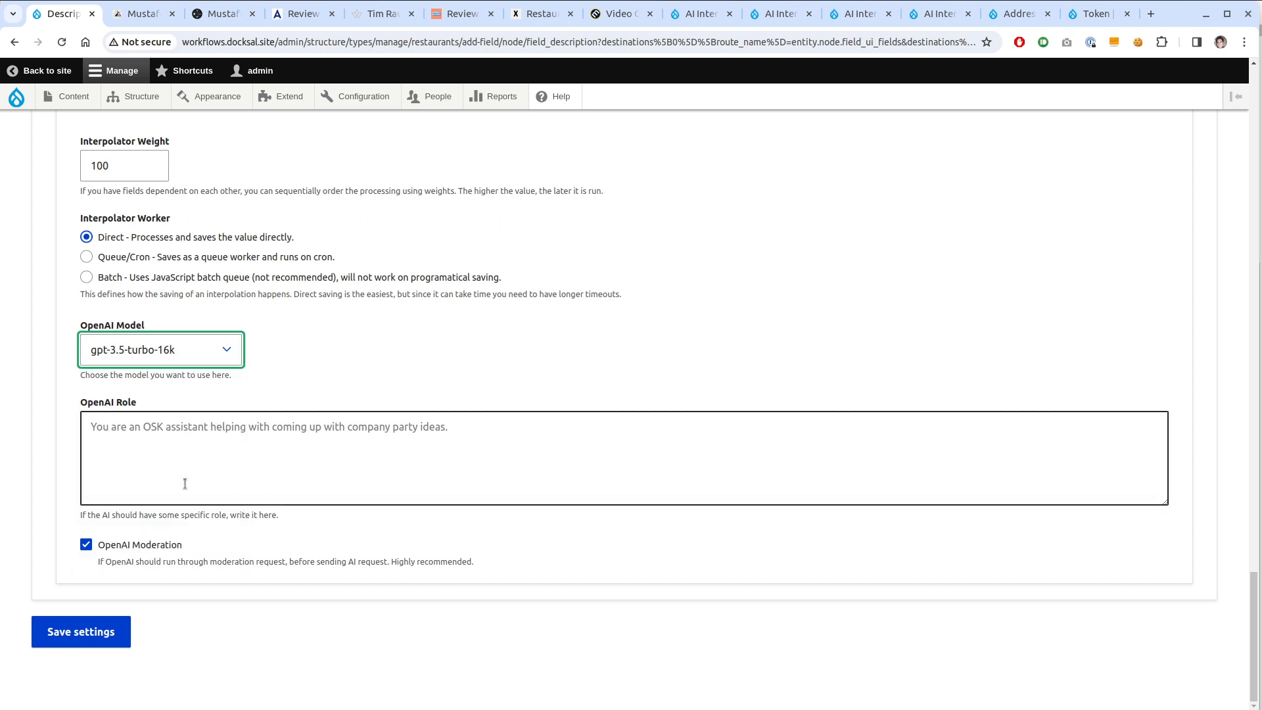
{"action": "left_click", "coordinate": [377, 384]}
{"action": "scroll", "coordinate": [401, 407], "scroll_direction": "up", "scroll_amount": 2}
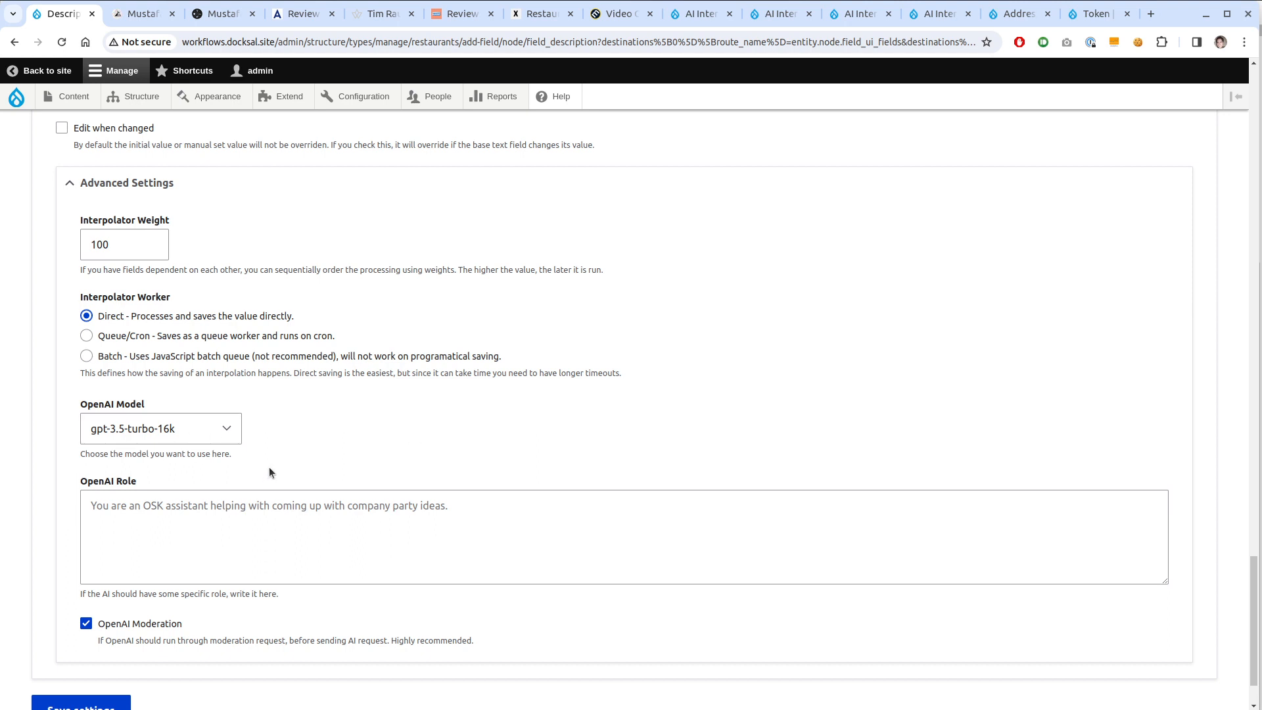
{"action": "left_click", "coordinate": [220, 431]}
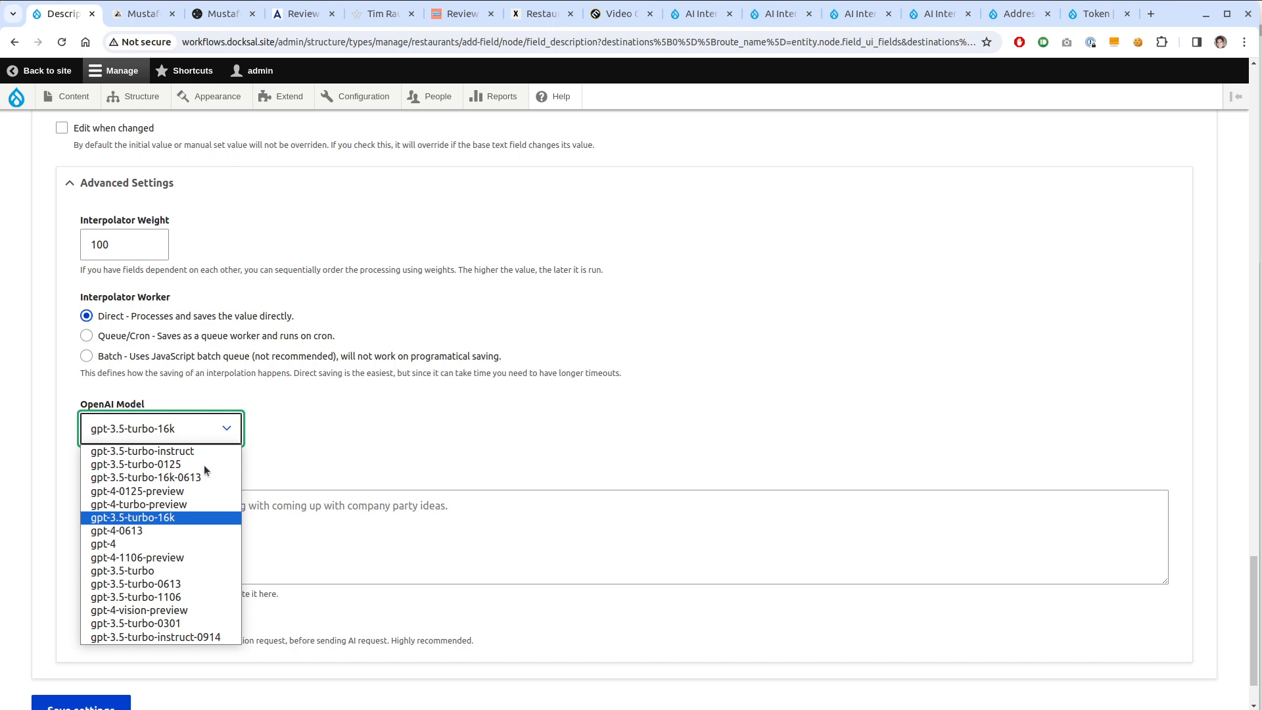
{"action": "left_click", "coordinate": [153, 505]}
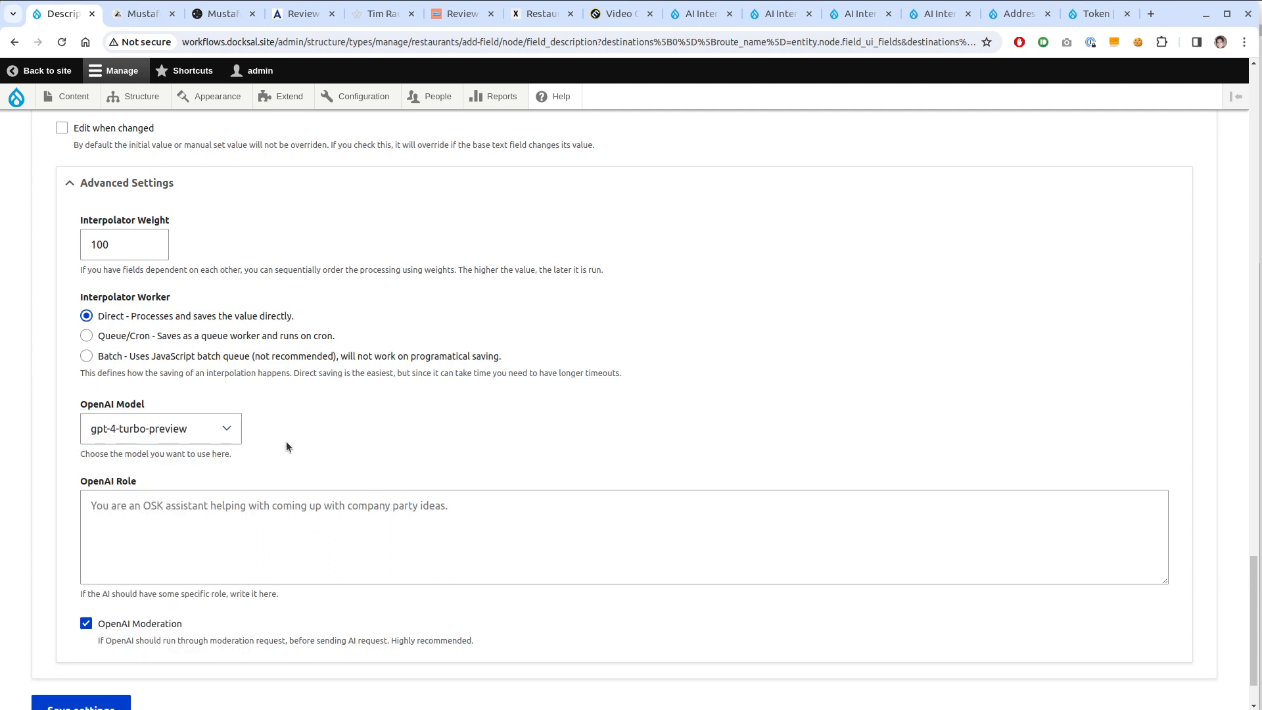
Switch the worker to batch processing, change the weight to 102, and save the field settings
{"action": "left_click", "coordinate": [248, 358]}
{"action": "left_click_drag", "start_coordinate": [104, 243], "coordinate": [115, 243]}
{"action": "type", "text": "2"}
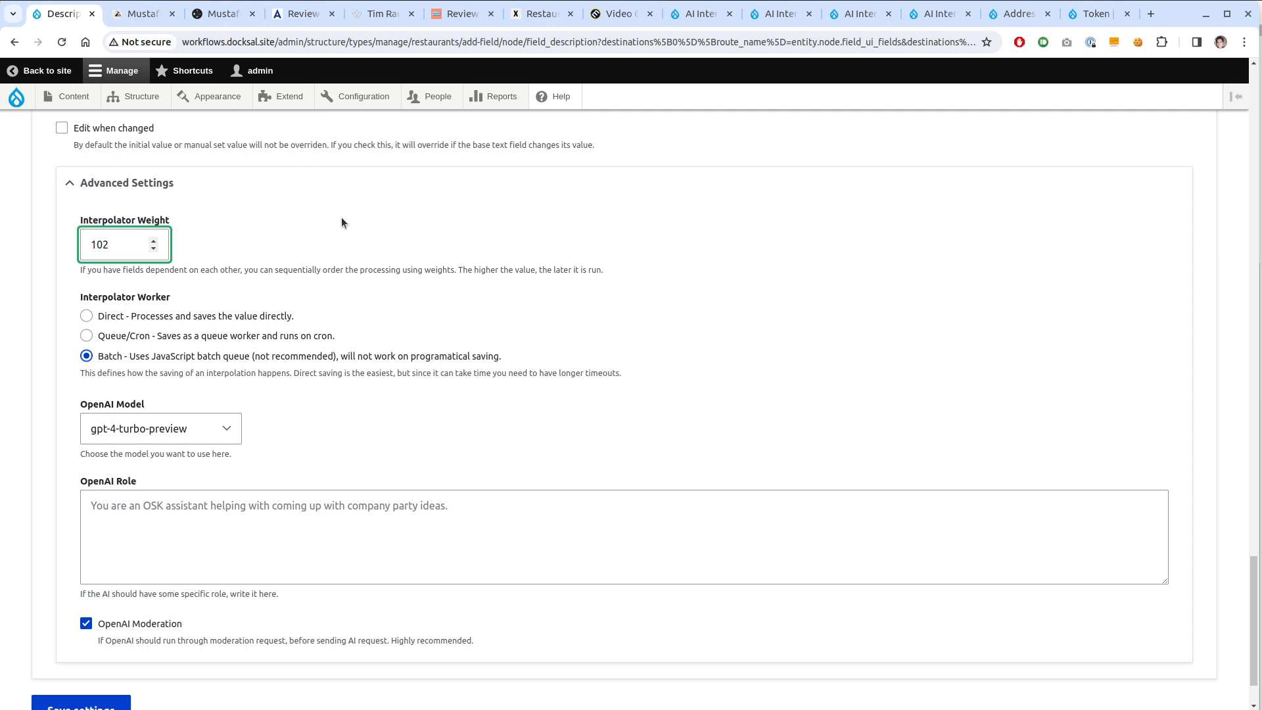
{"action": "scroll", "coordinate": [341, 532], "scroll_direction": "down", "scroll_amount": 2}
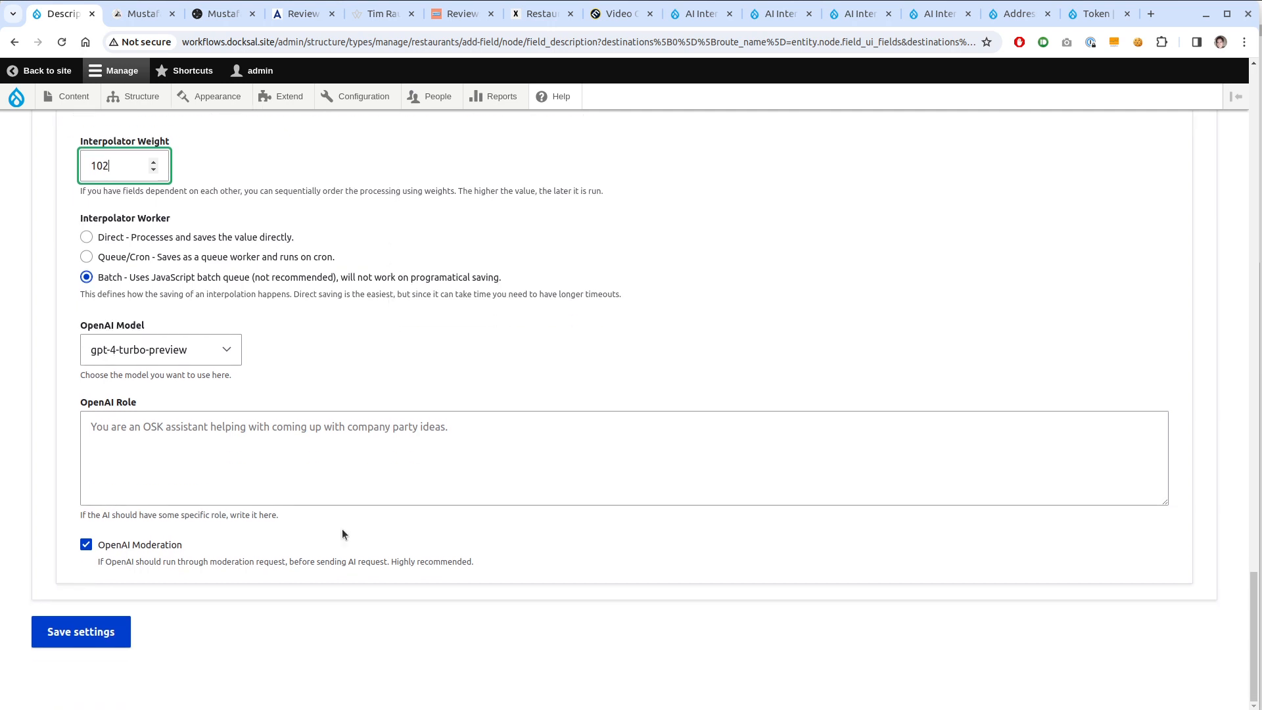
{"action": "left_click", "coordinate": [95, 639]}
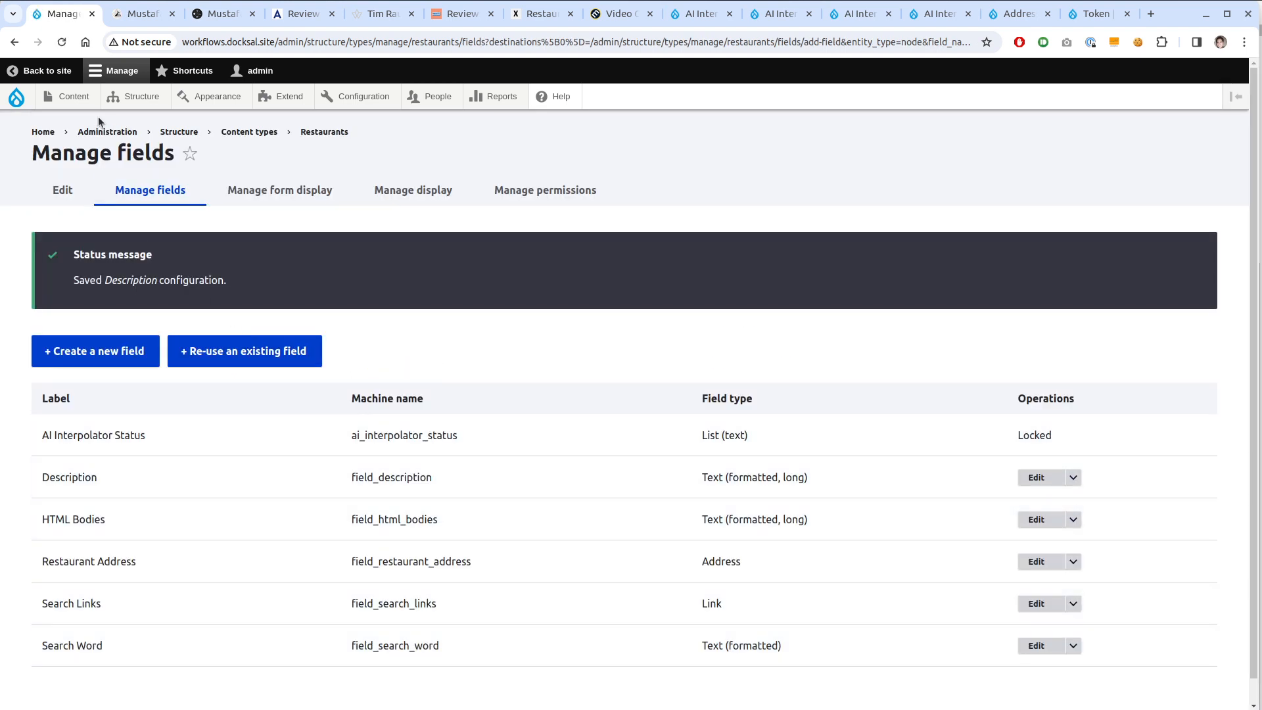
Start a new Restaurants content item and place the cursor in the Name field
{"action": "mouse_move", "coordinate": [66, 96]}
{"action": "mouse_move", "coordinate": [92, 123]}
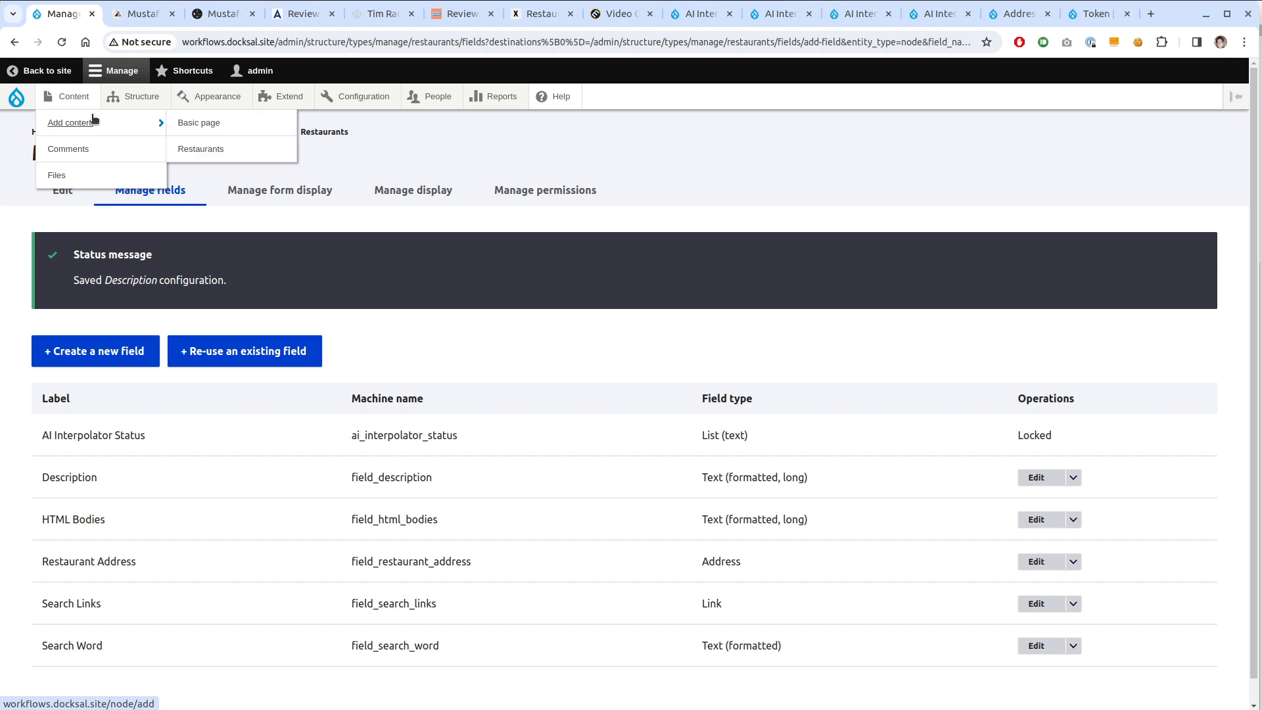
{"action": "left_click", "coordinate": [203, 147]}
{"action": "left_click", "coordinate": [326, 258]}
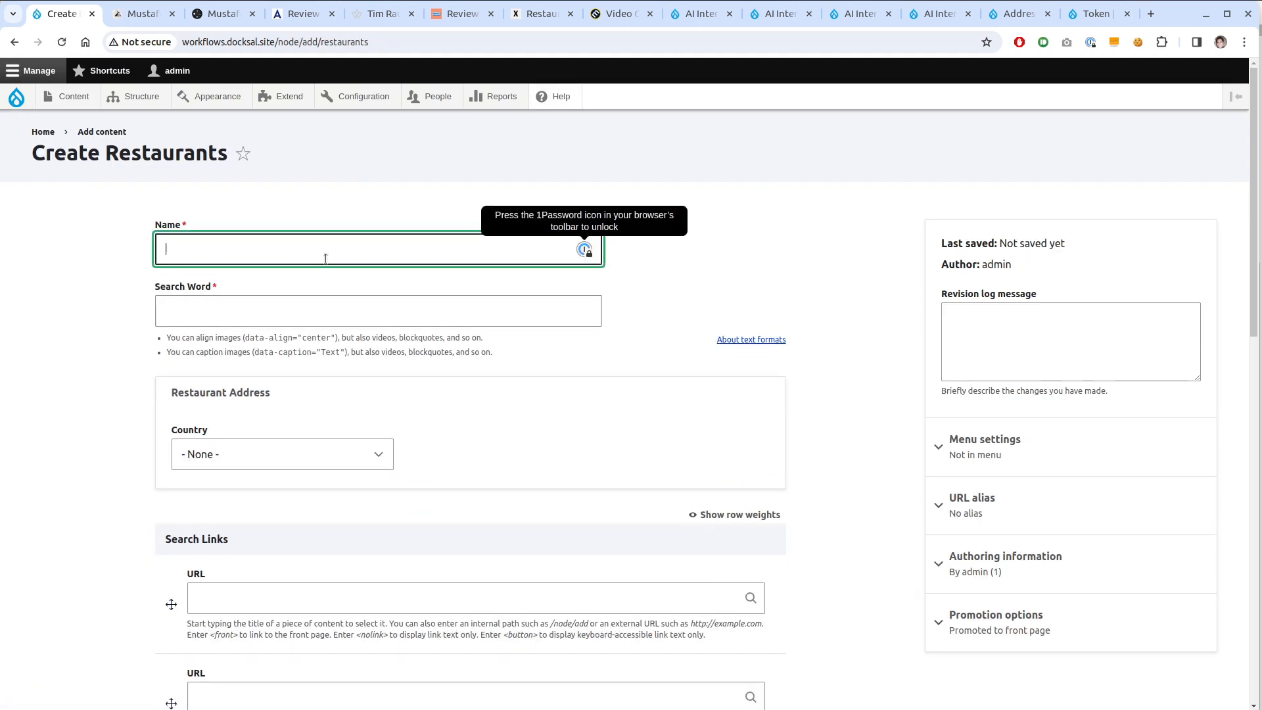
Copy 'Mustafa's Gemuse Kebap' from the article title into the restaurant's Name field
{"action": "key", "text": "ctrl+Tab"}
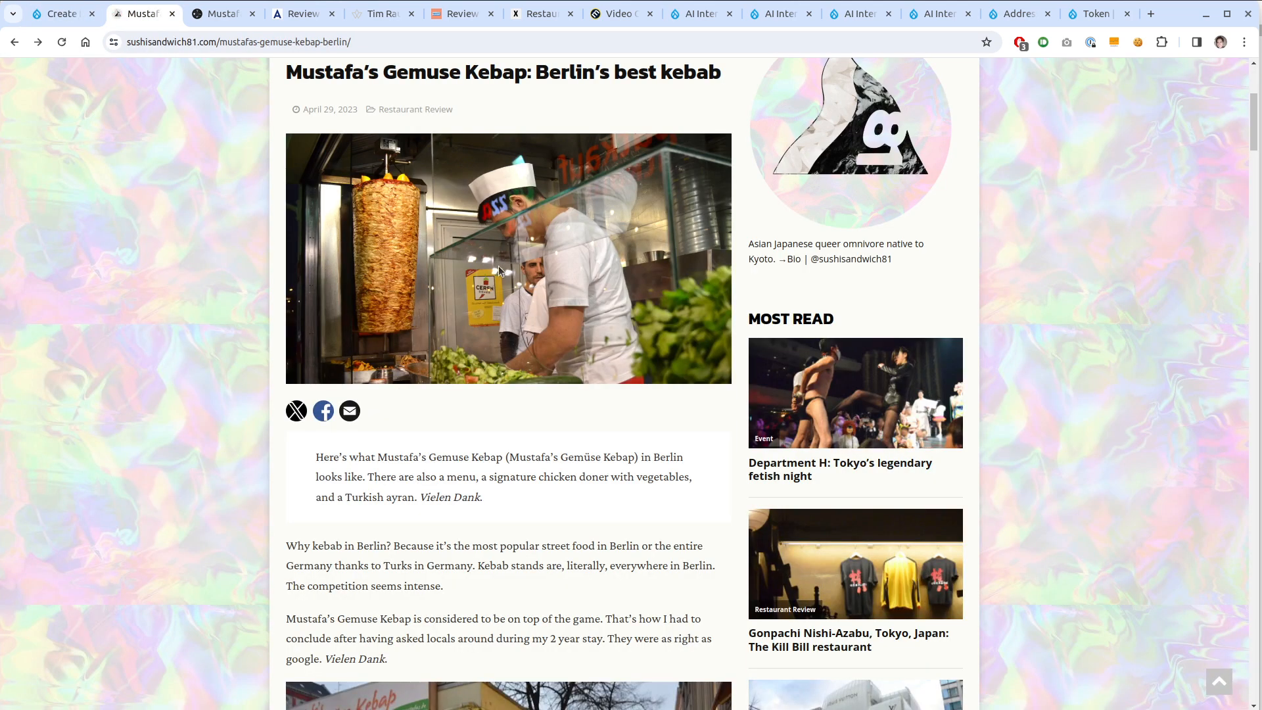
{"action": "scroll", "coordinate": [498, 265], "scroll_direction": "up", "scroll_amount": 3}
{"action": "left_click_drag", "start_coordinate": [527, 229], "coordinate": [290, 223]}
{"action": "key", "text": "ctrl+c"}
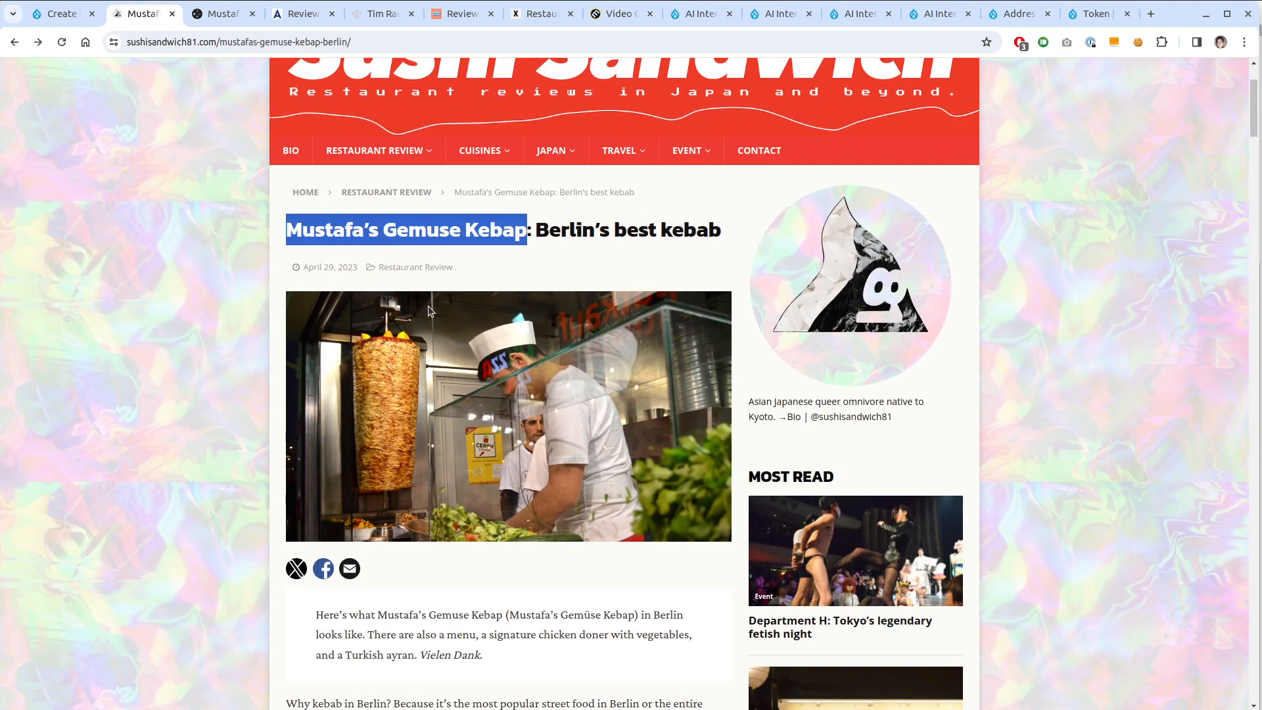
{"action": "key", "text": "ctrl+shift+Tab"}
{"action": "key", "text": "ctrl+v"}
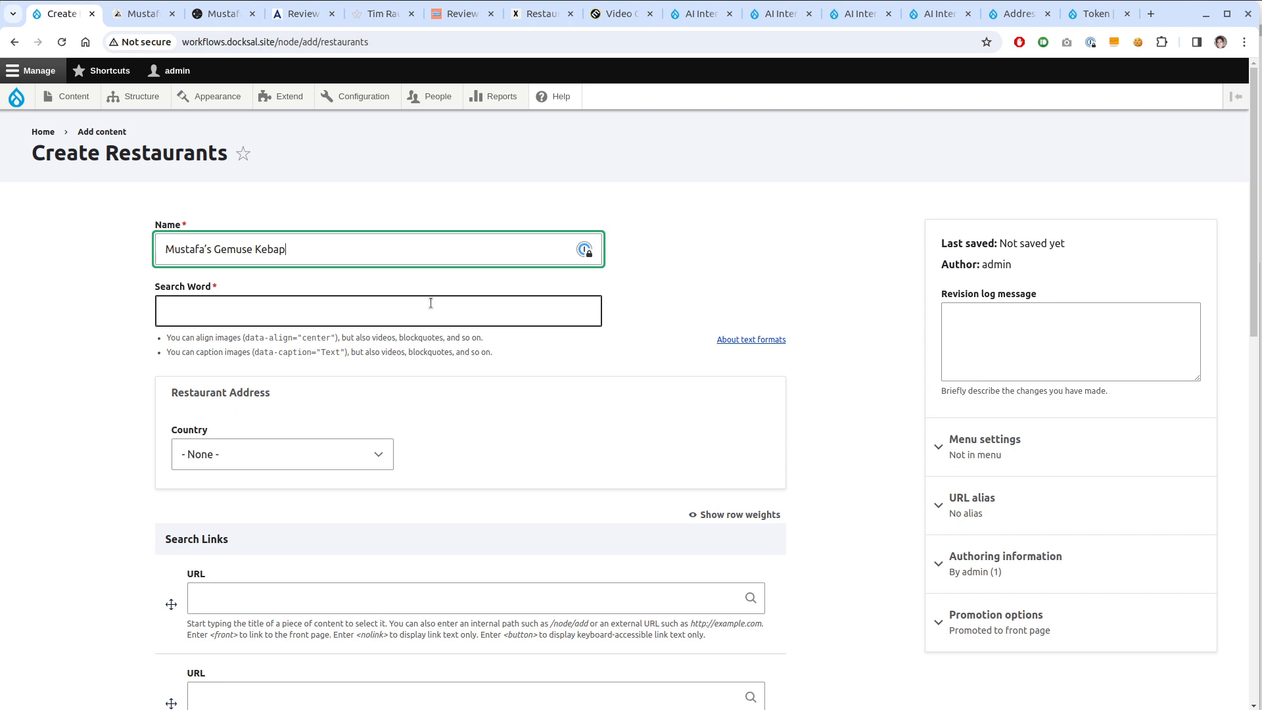
Set Search Word to 'Mustafa's Gemuse Kebap, Berlin' and save the restaurant
{"action": "left_click", "coordinate": [430, 303]}
{"action": "key", "text": "ctrl+v"}
{"action": "type", "text": ", Berli"}
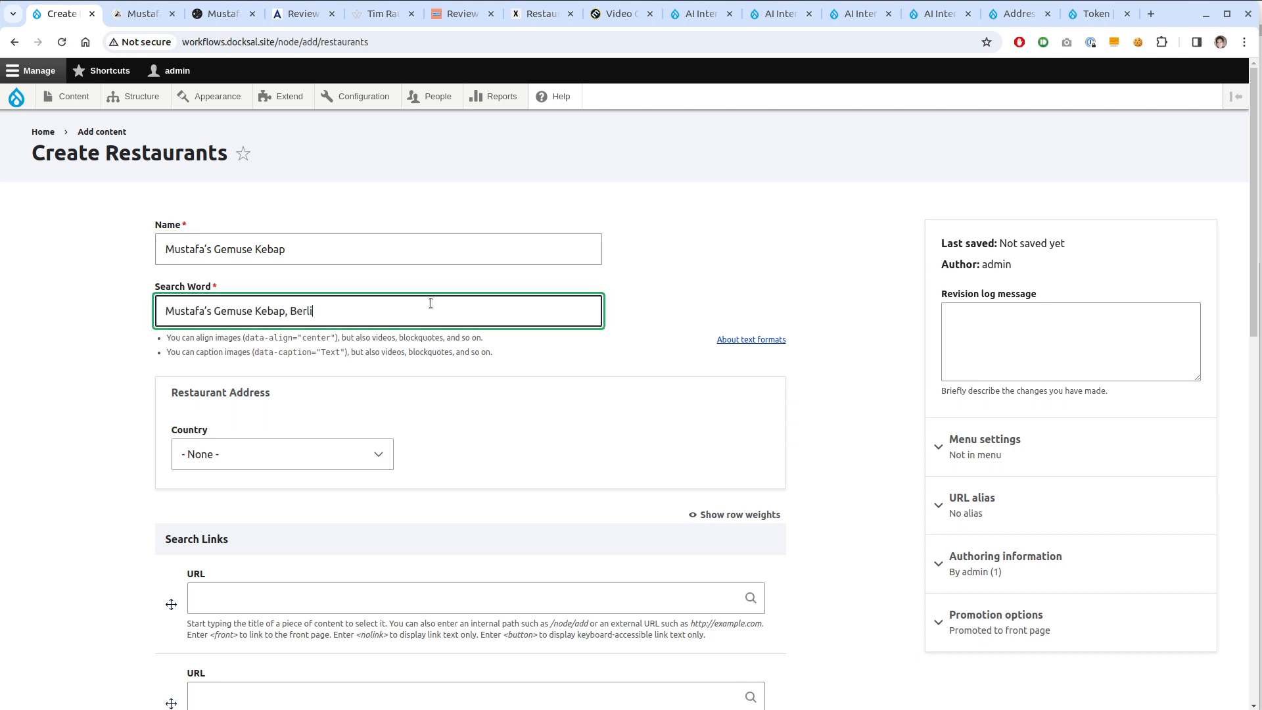
{"action": "type", "text": "n"}
{"action": "scroll", "coordinate": [325, 354], "scroll_direction": "down", "scroll_amount": 1}
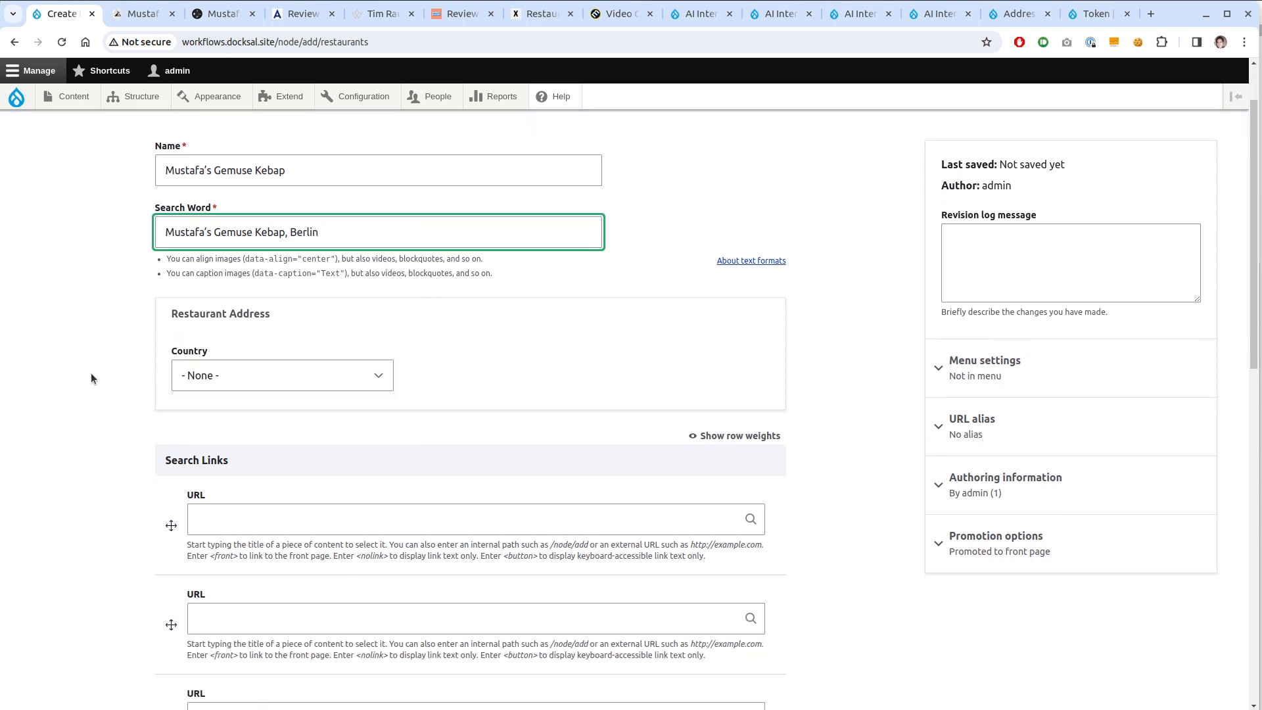
{"action": "scroll", "coordinate": [83, 368], "scroll_direction": "down", "scroll_amount": 1}
{"action": "scroll", "coordinate": [82, 370], "scroll_direction": "down", "scroll_amount": 2}
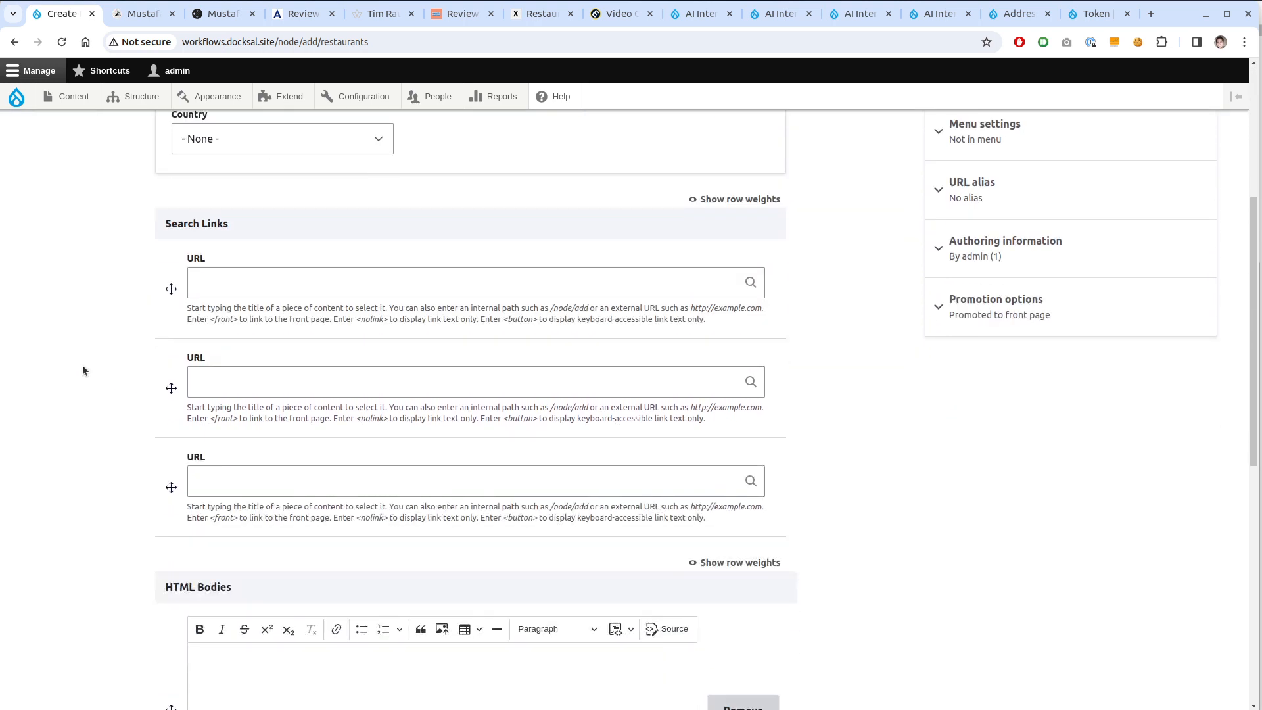
{"action": "scroll", "coordinate": [83, 370], "scroll_direction": "down", "scroll_amount": 5}
{"action": "scroll", "coordinate": [83, 370], "scroll_direction": "down", "scroll_amount": 2}
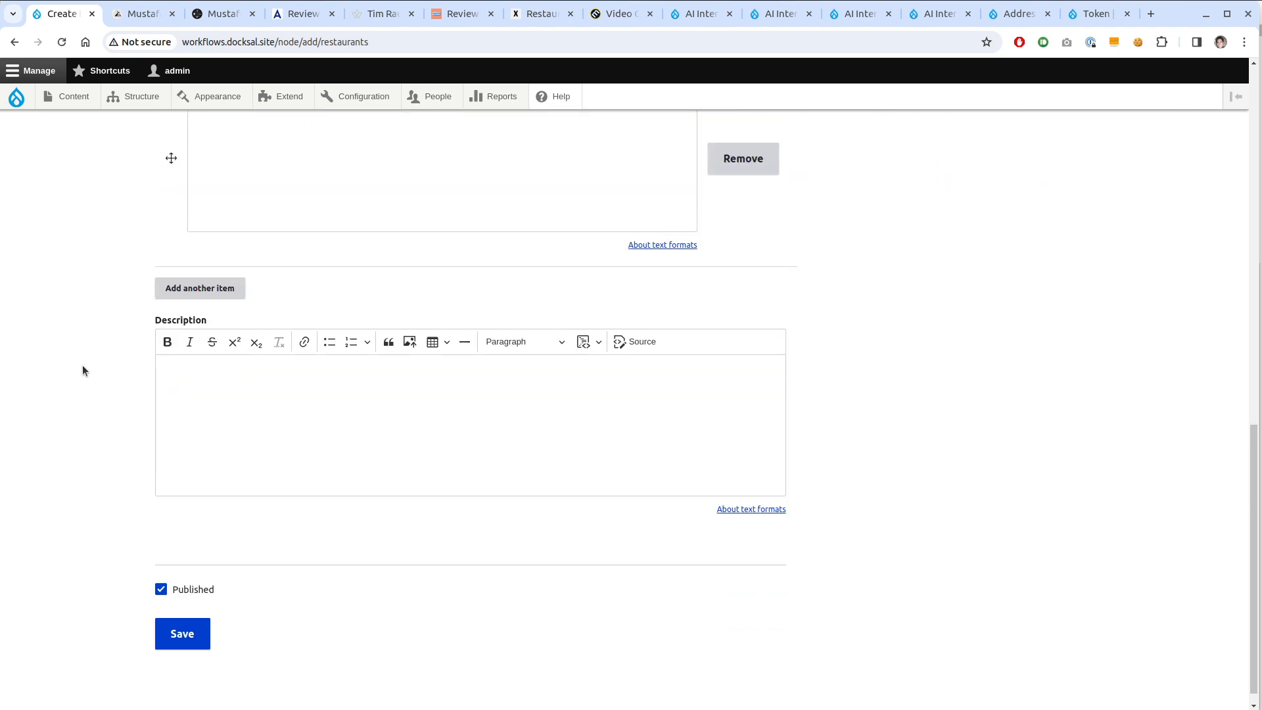
{"action": "scroll", "coordinate": [144, 336], "scroll_direction": "up", "scroll_amount": 11}
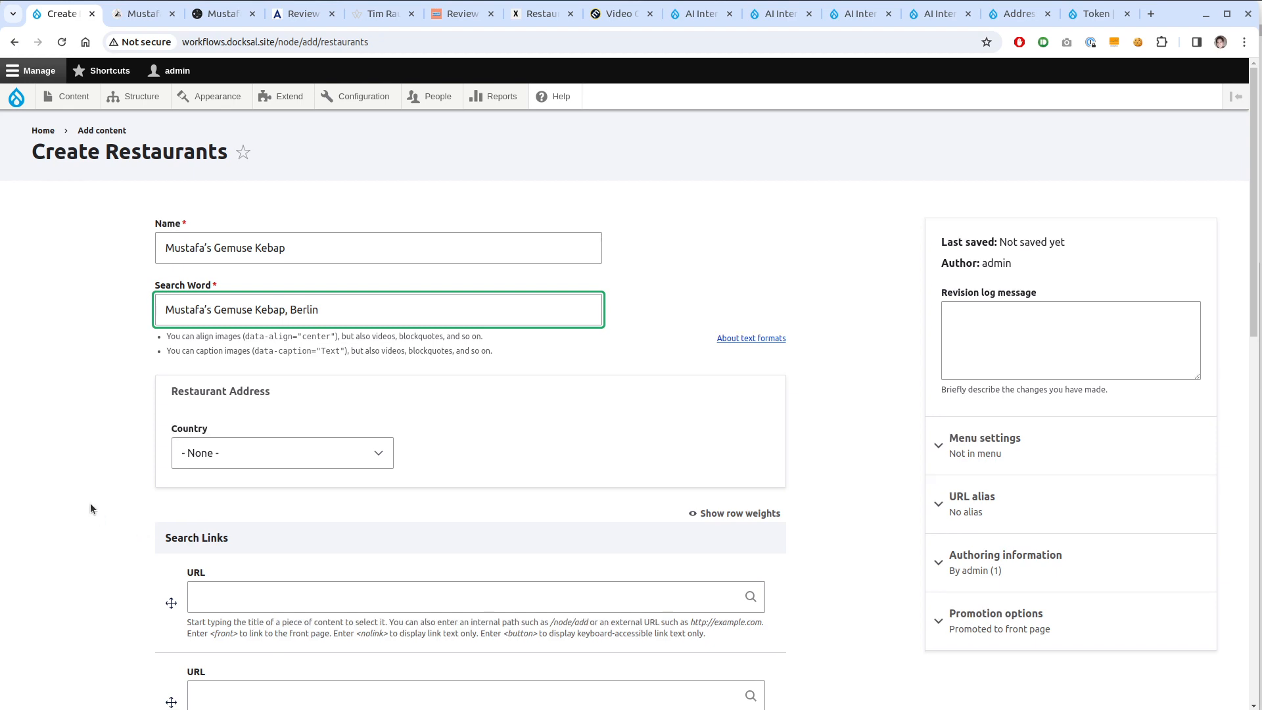
{"action": "scroll", "coordinate": [90, 501], "scroll_direction": "down", "scroll_amount": 3}
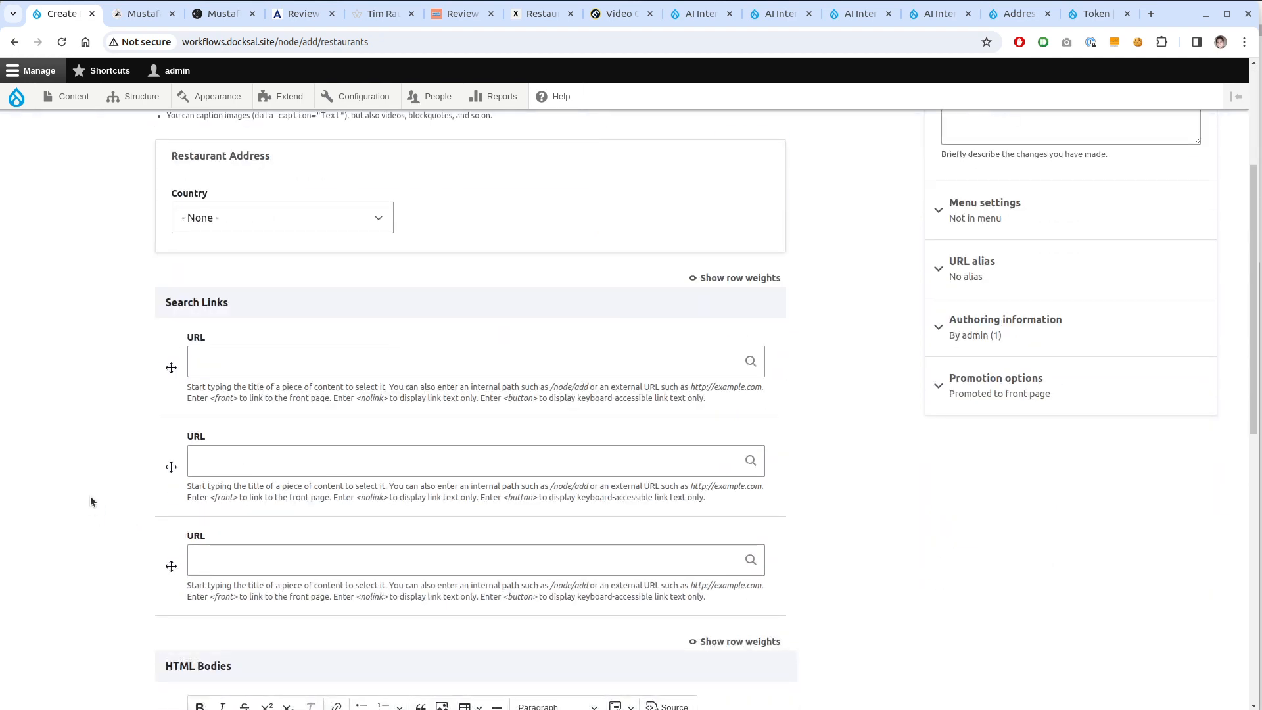
{"action": "scroll", "coordinate": [90, 501], "scroll_direction": "down", "scroll_amount": 7}
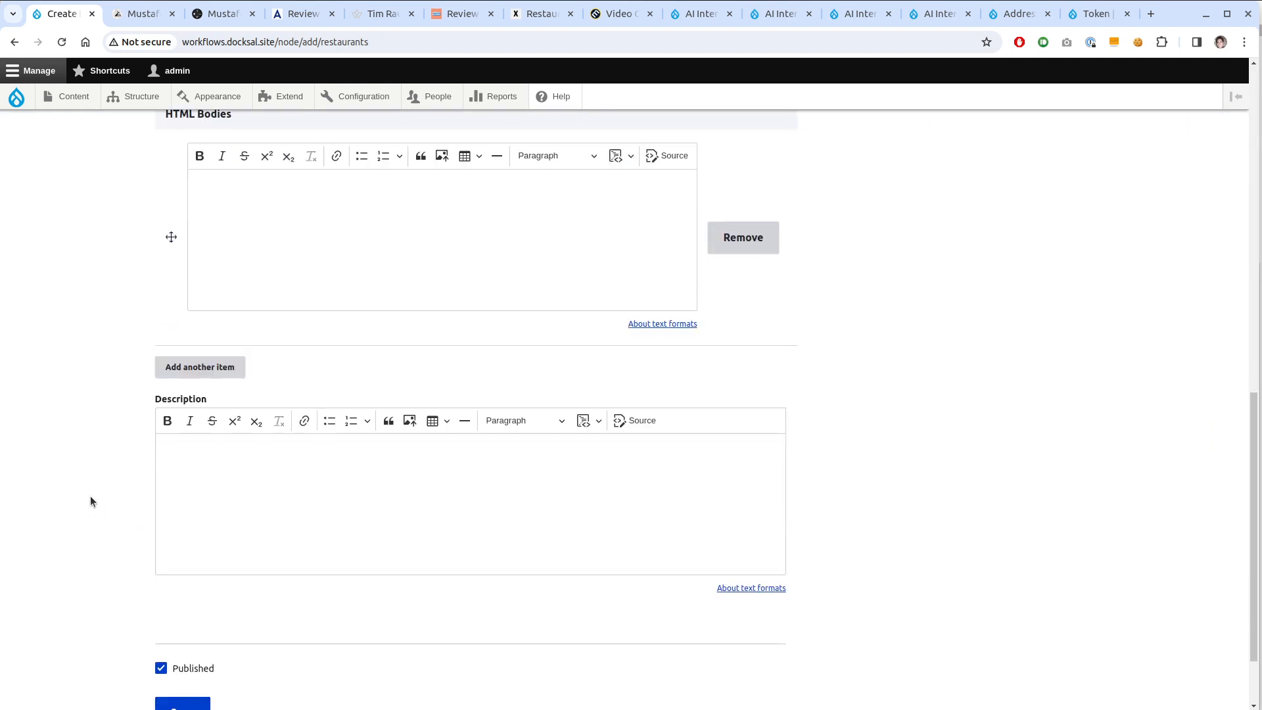
{"action": "scroll", "coordinate": [90, 501], "scroll_direction": "down", "scroll_amount": 2}
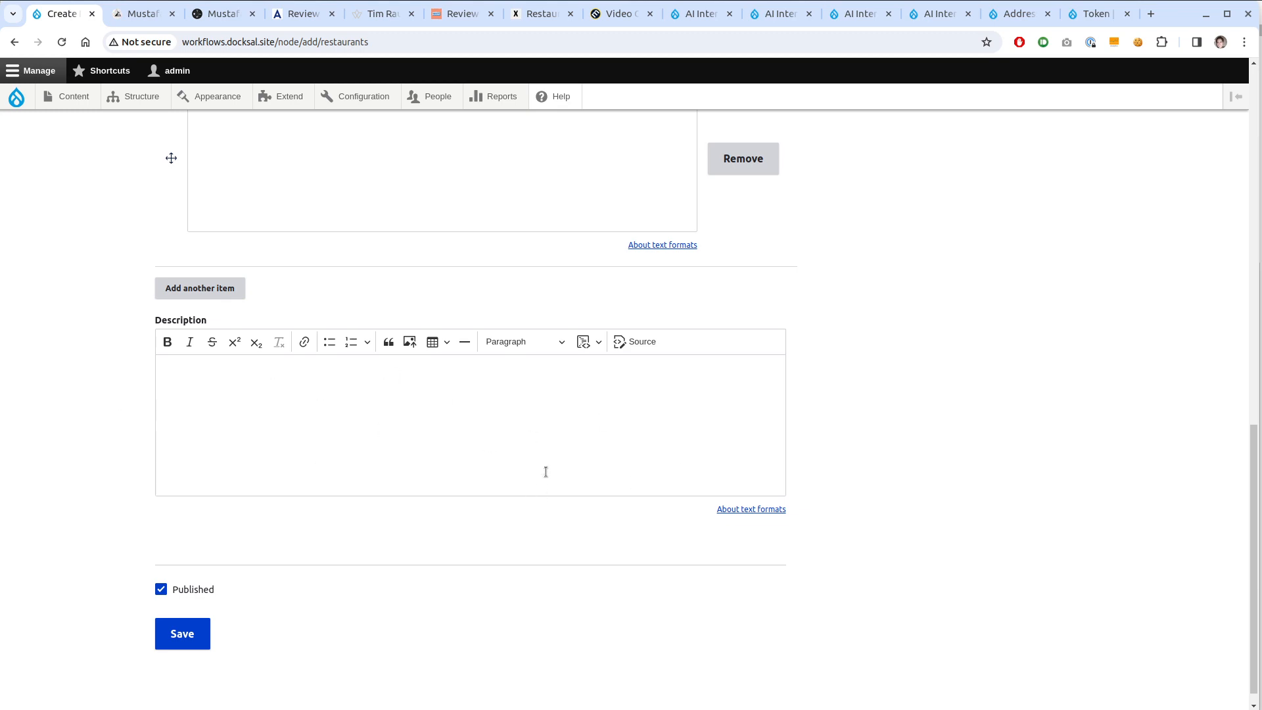
{"action": "scroll", "coordinate": [507, 531], "scroll_direction": "up", "scroll_amount": 7}
{"action": "scroll", "coordinate": [211, 310], "scroll_direction": "up", "scroll_amount": 2}
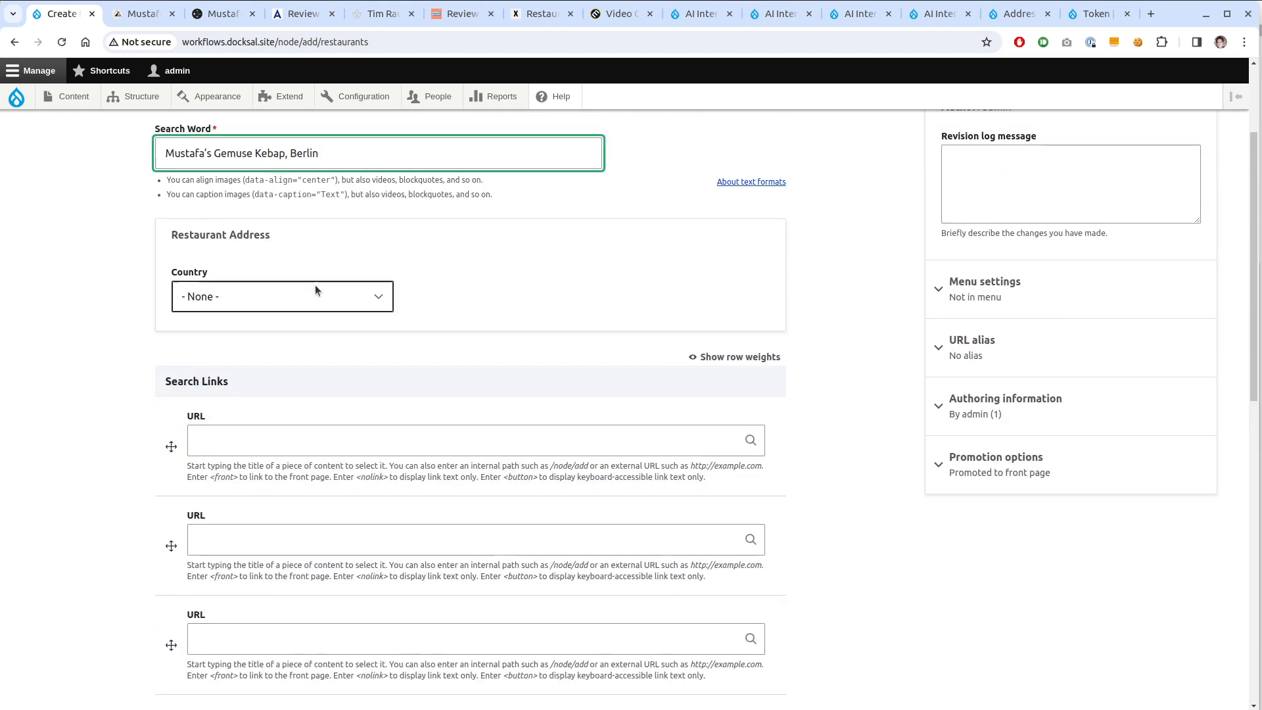
{"action": "scroll", "coordinate": [164, 524], "scroll_direction": "down", "scroll_amount": 7}
{"action": "scroll", "coordinate": [163, 525], "scroll_direction": "down", "scroll_amount": 3}
{"action": "left_click", "coordinate": [181, 614]}
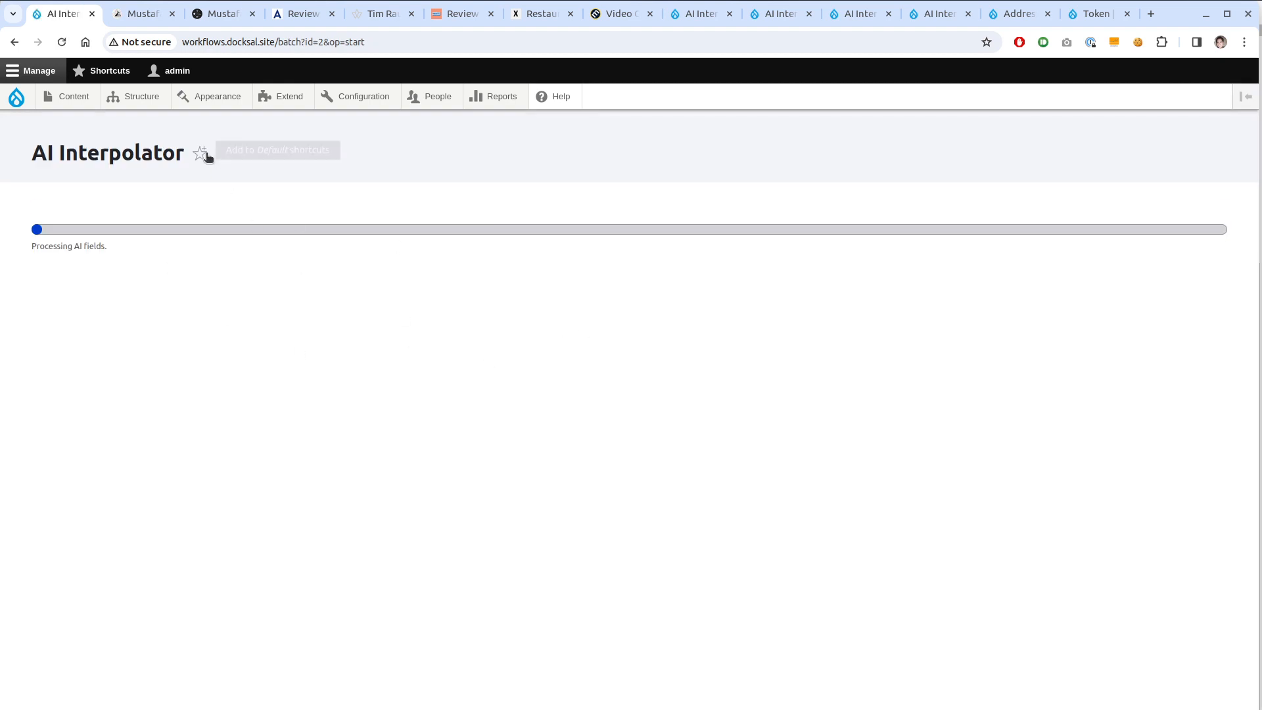
Open the Restaurants Manage display page in a new tab
{"action": "mouse_move", "coordinate": [148, 97]}
{"action": "mouse_move", "coordinate": [161, 186]}
{"action": "mouse_move", "coordinate": [174, 227]}
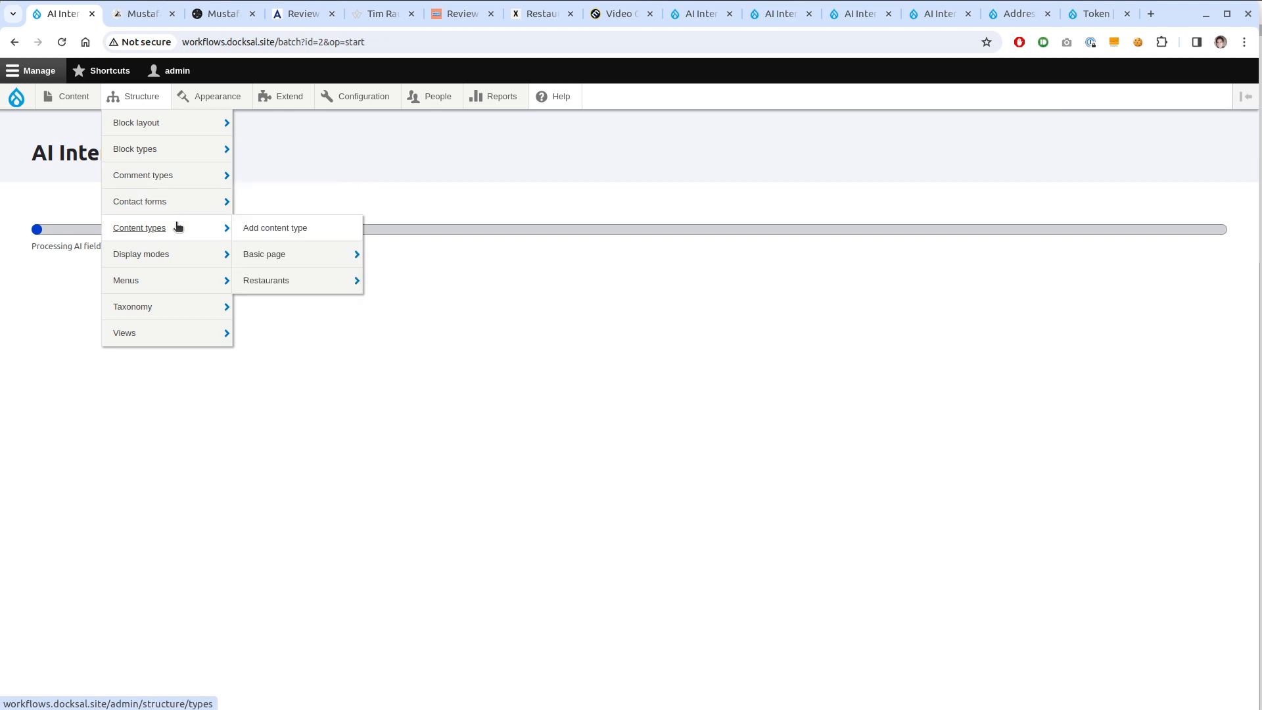
{"action": "mouse_move", "coordinate": [332, 283]}
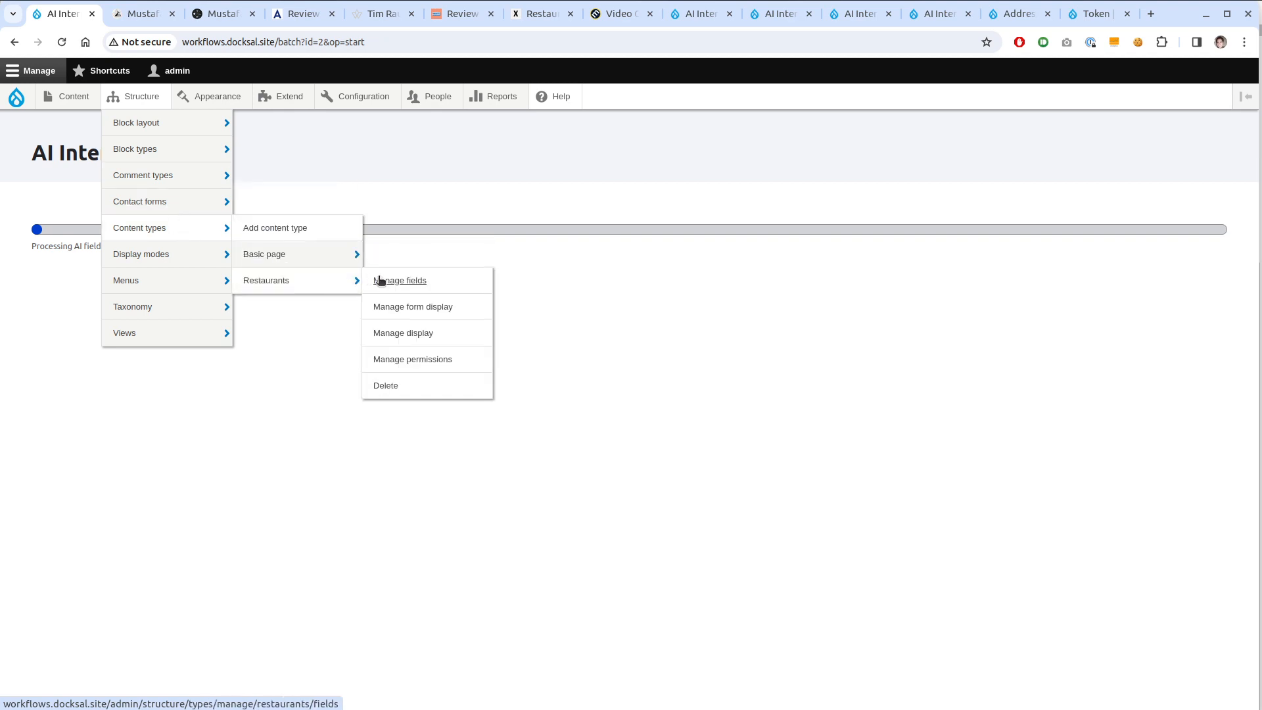
{"action": "middle_click", "coordinate": [430, 336]}
{"action": "key", "text": "ctrl+Tab"}
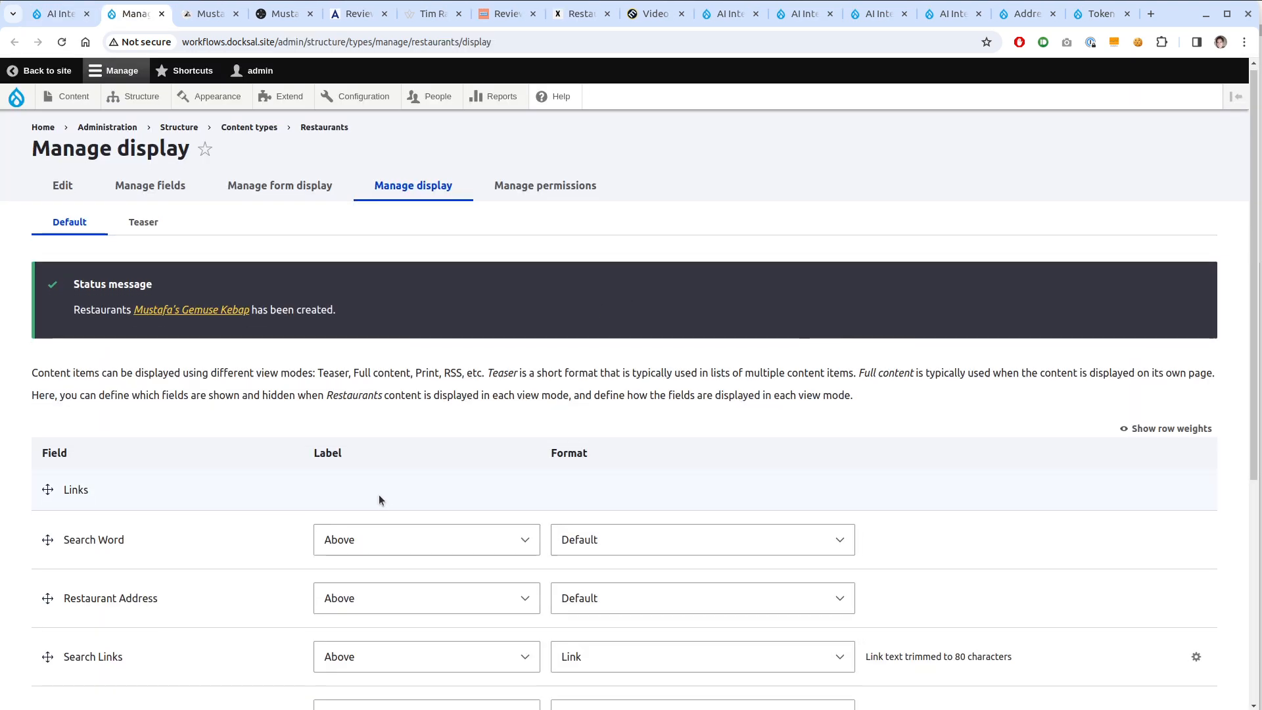
Move HTML Bodies, Search Links, Search Word and Links into Disabled and save the display
{"action": "scroll", "coordinate": [341, 473], "scroll_direction": "down", "scroll_amount": 5}
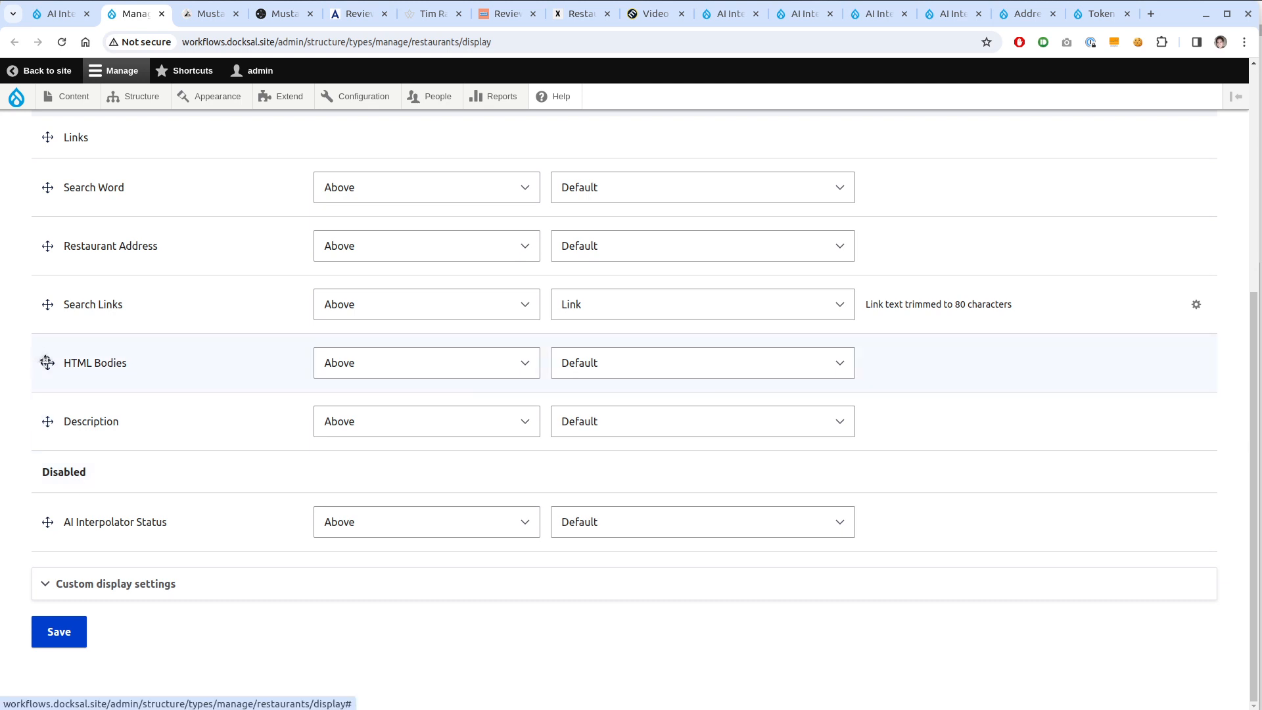
{"action": "left_click_drag", "start_coordinate": [47, 362], "coordinate": [48, 526]}
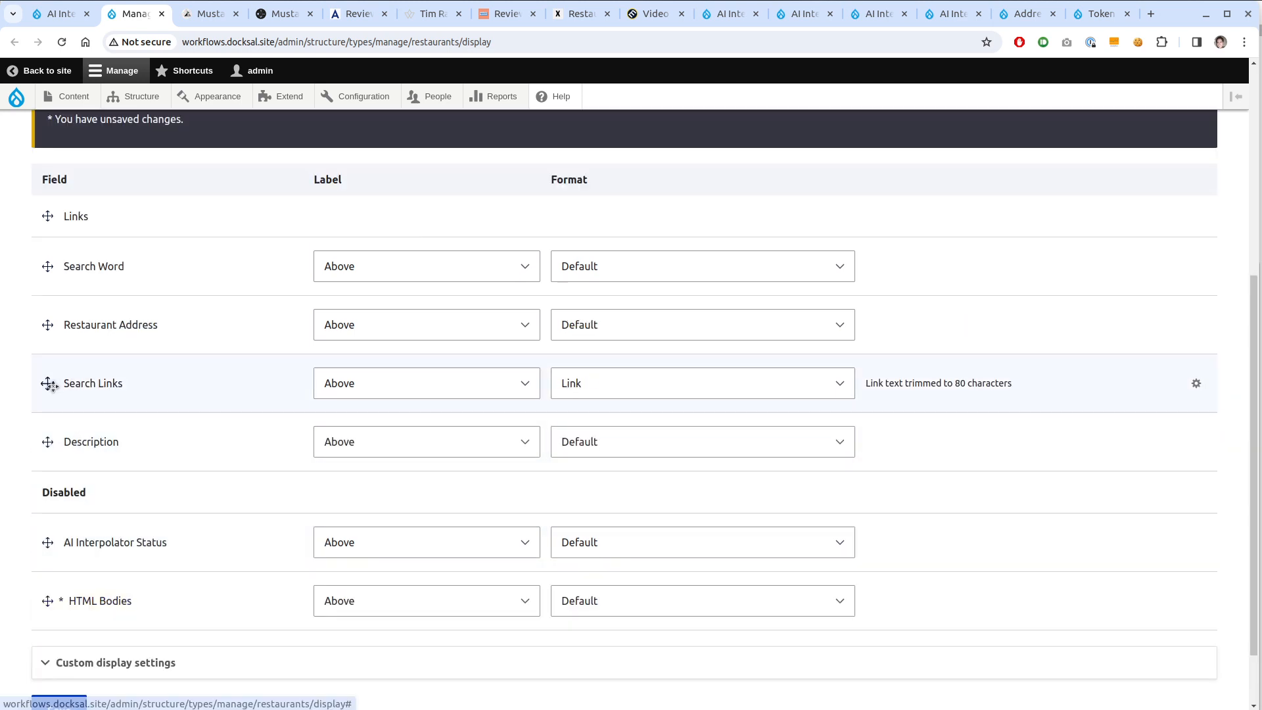
{"action": "left_click_drag", "start_coordinate": [48, 383], "coordinate": [44, 536]}
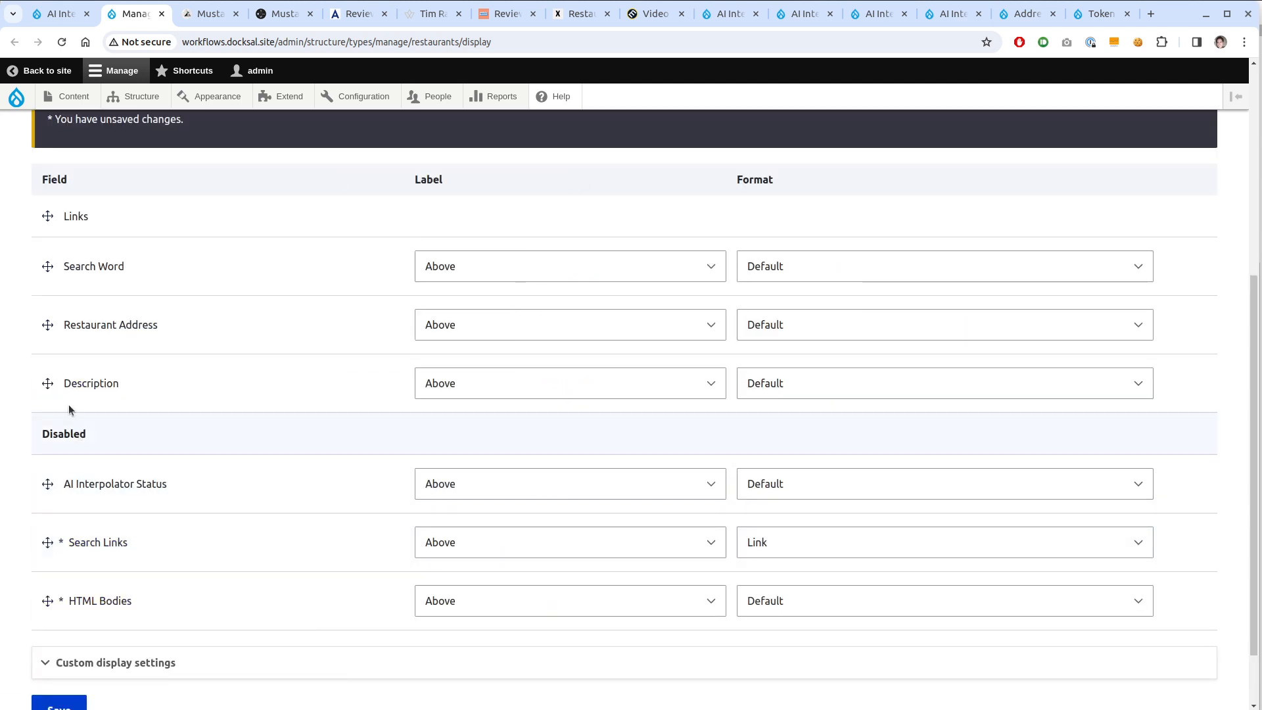
{"action": "left_click_drag", "start_coordinate": [47, 266], "coordinate": [42, 460]}
{"action": "left_click_drag", "start_coordinate": [48, 216], "coordinate": [65, 409]}
{"action": "scroll", "coordinate": [50, 398], "scroll_direction": "up", "scroll_amount": 3}
{"action": "scroll", "coordinate": [121, 467], "scroll_direction": "down", "scroll_amount": 4}
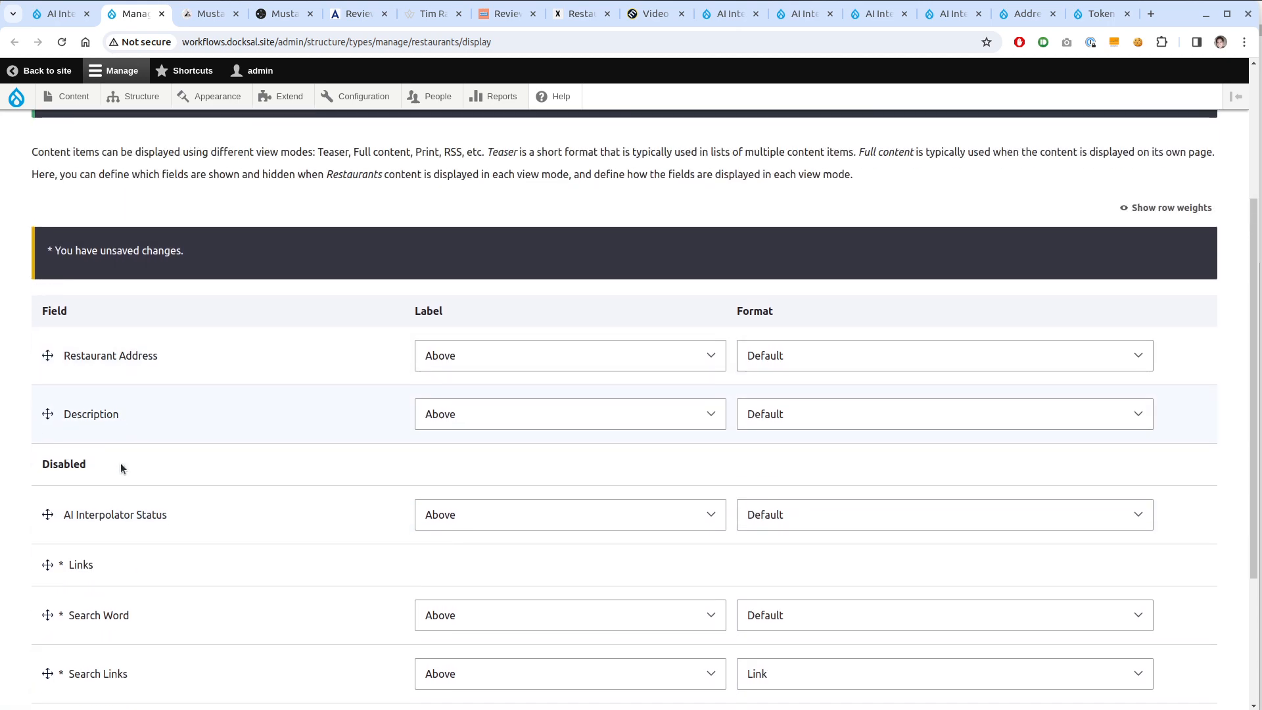
{"action": "left_click", "coordinate": [51, 639]}
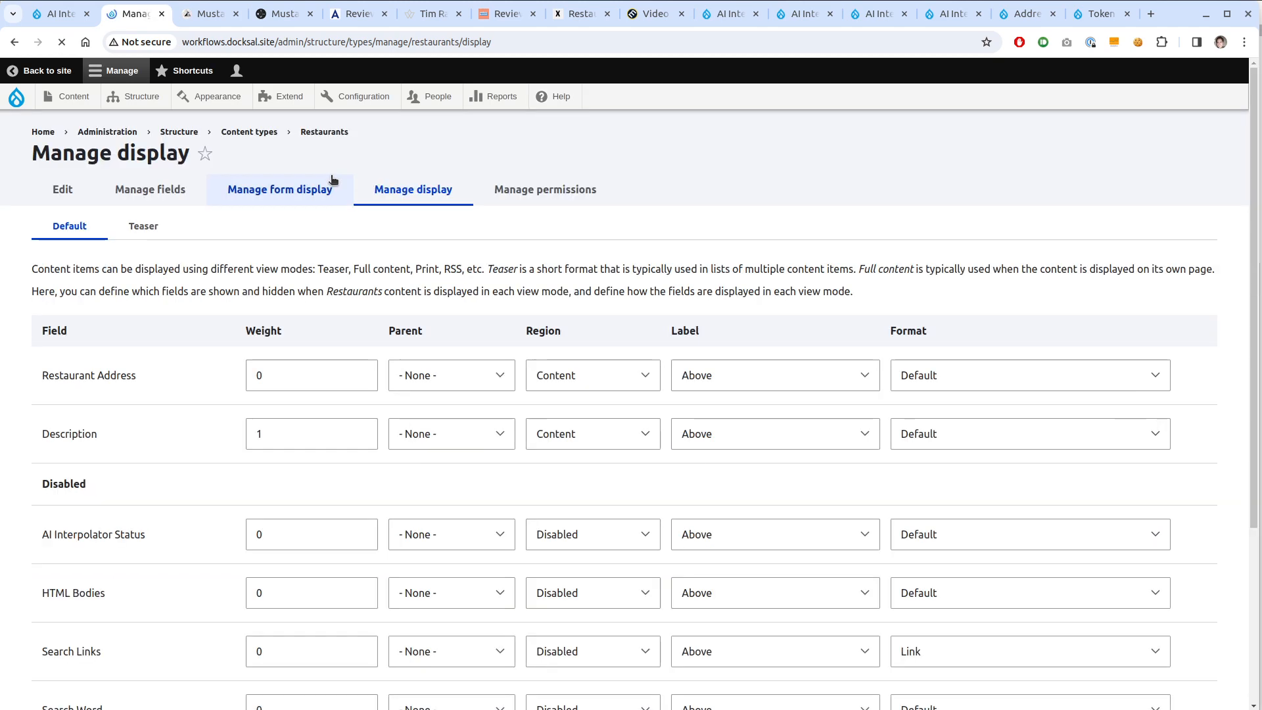
{"action": "left_click", "coordinate": [64, 24]}
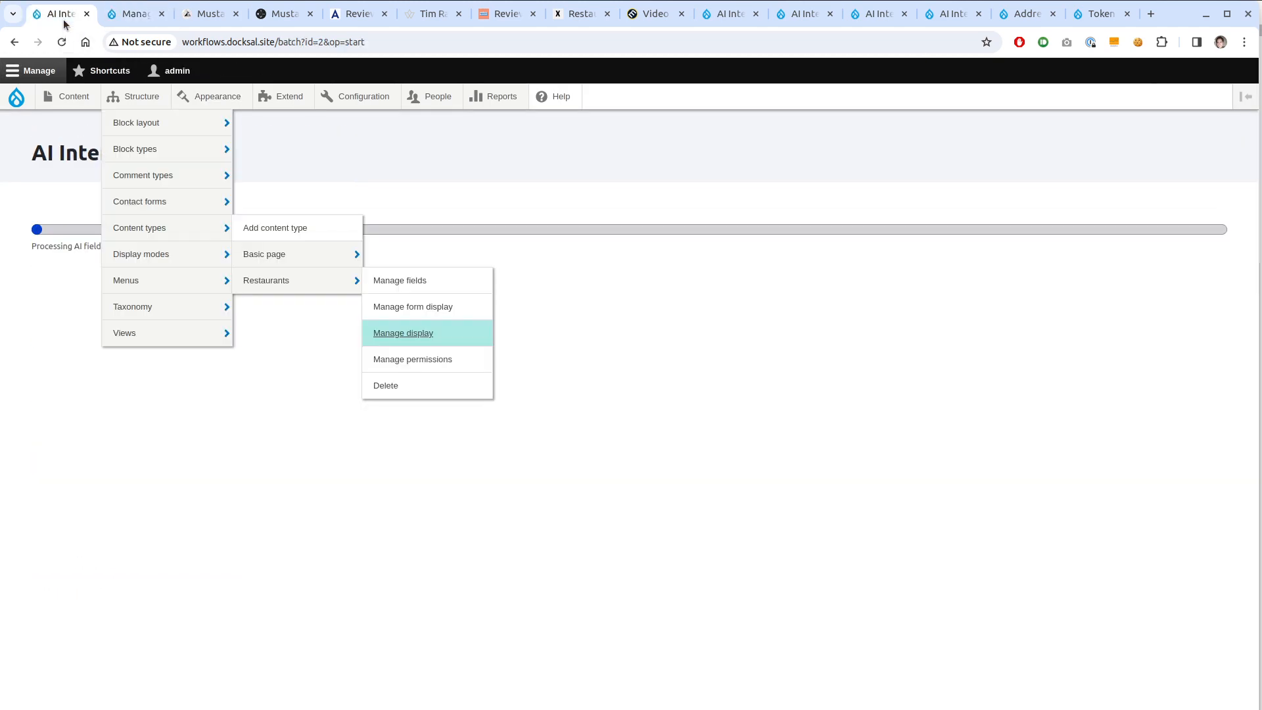
Close the display tab, let the AI batch finish, review the restaurant page, and open its edit form
{"action": "left_click", "coordinate": [162, 14]}
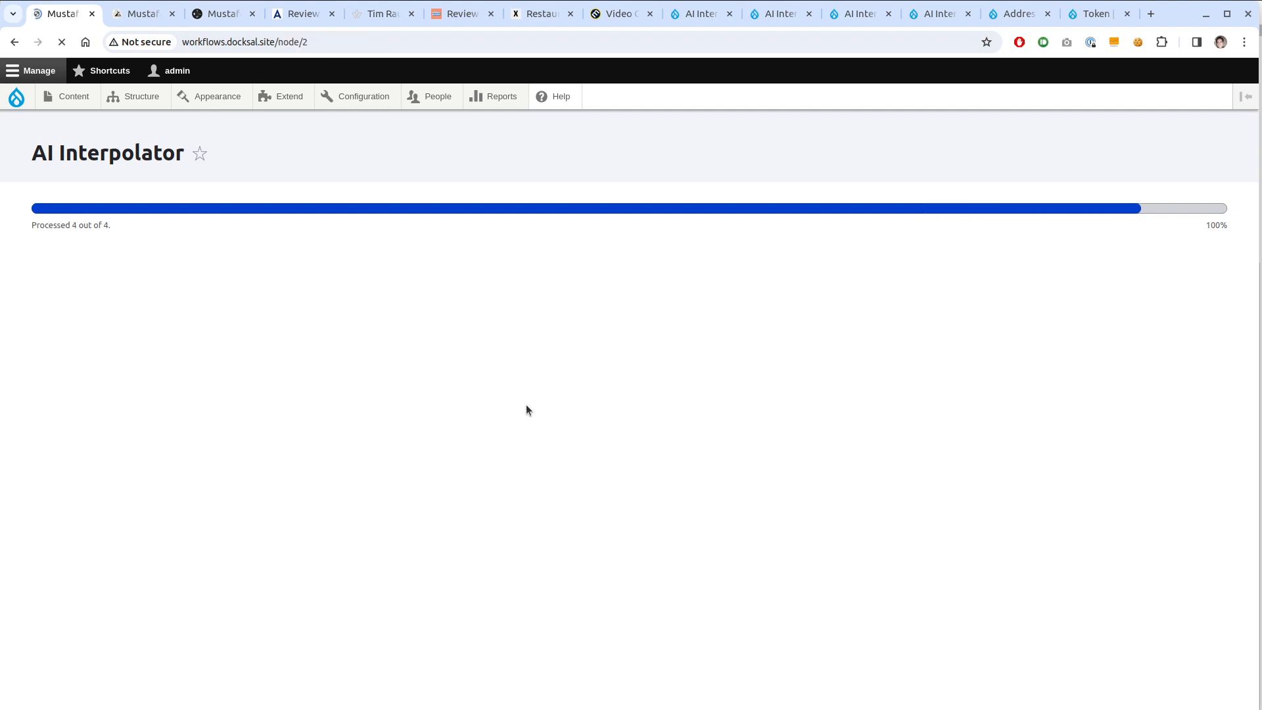
{"action": "scroll", "coordinate": [531, 336], "scroll_direction": "down", "scroll_amount": 1}
{"action": "scroll", "coordinate": [531, 337], "scroll_direction": "down", "scroll_amount": 2}
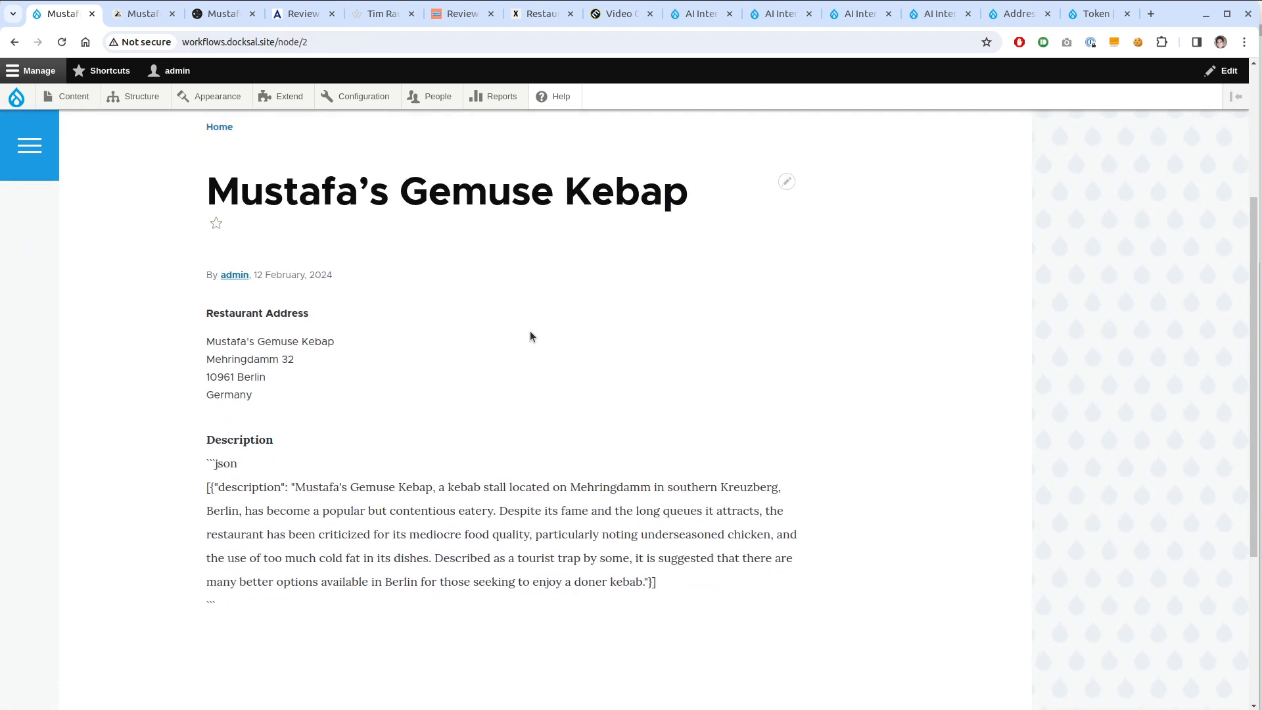
{"action": "scroll", "coordinate": [530, 335], "scroll_direction": "up", "scroll_amount": 1}
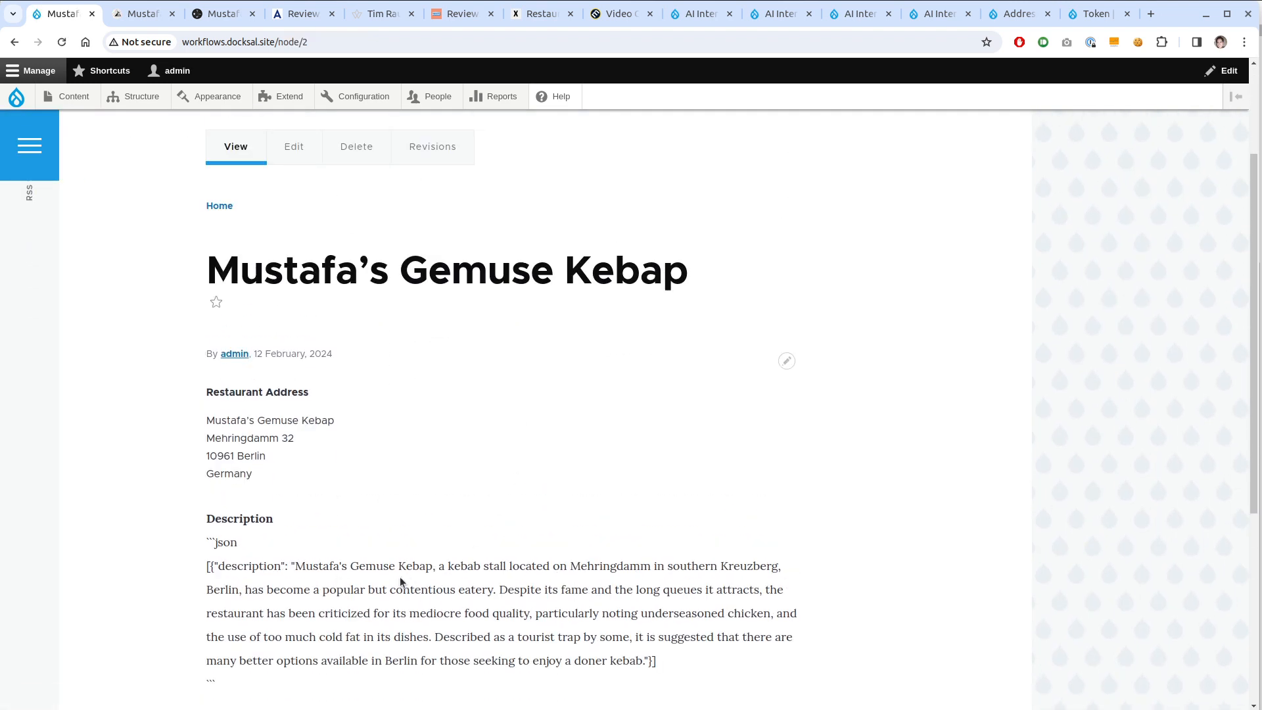
{"action": "scroll", "coordinate": [301, 318], "scroll_direction": "up", "scroll_amount": 1}
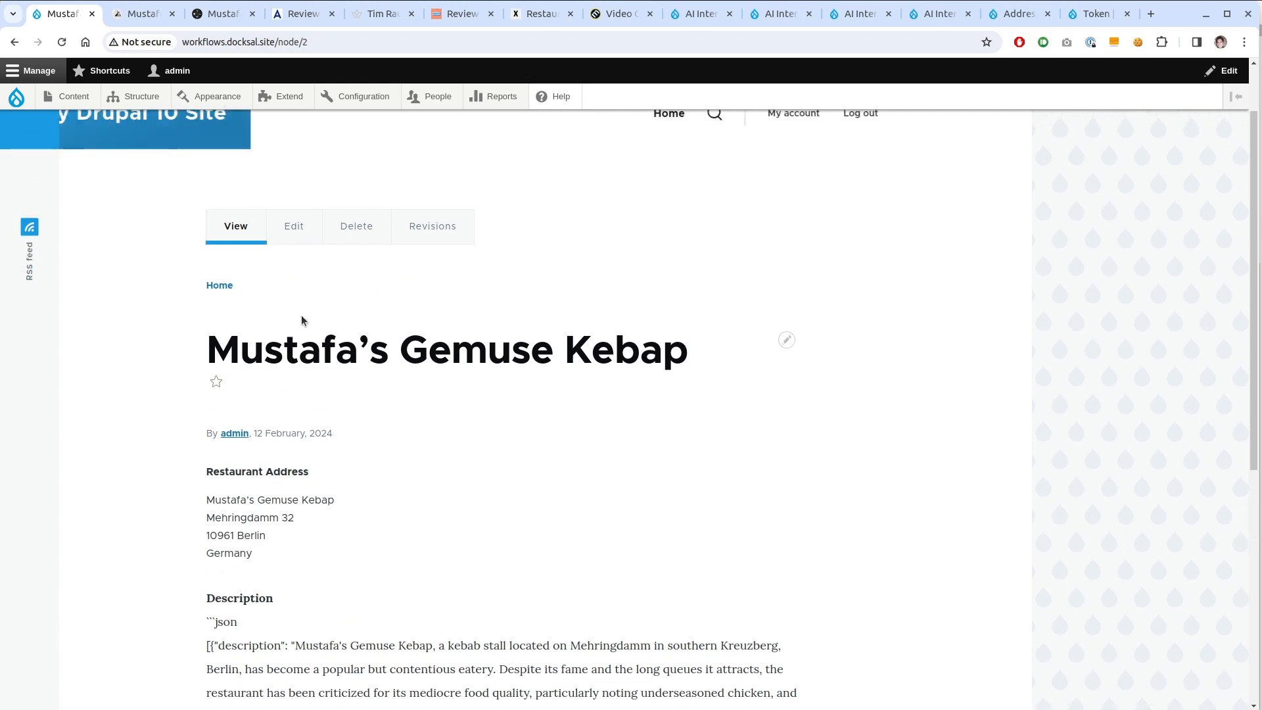
{"action": "left_click", "coordinate": [294, 226]}
Clear the restaurant's JSON description text completely and save to rerun AI processing
{"action": "scroll", "coordinate": [42, 534], "scroll_direction": "down", "scroll_amount": 10}
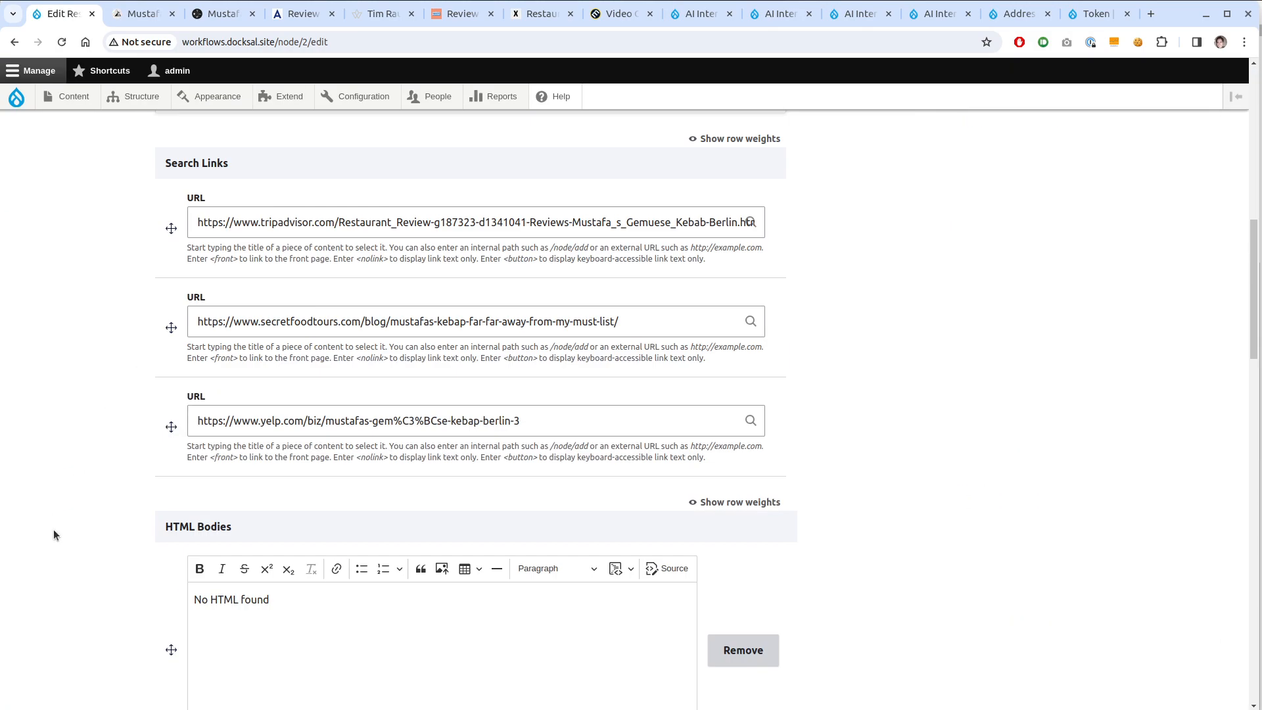
{"action": "scroll", "coordinate": [53, 529], "scroll_direction": "down", "scroll_amount": 15}
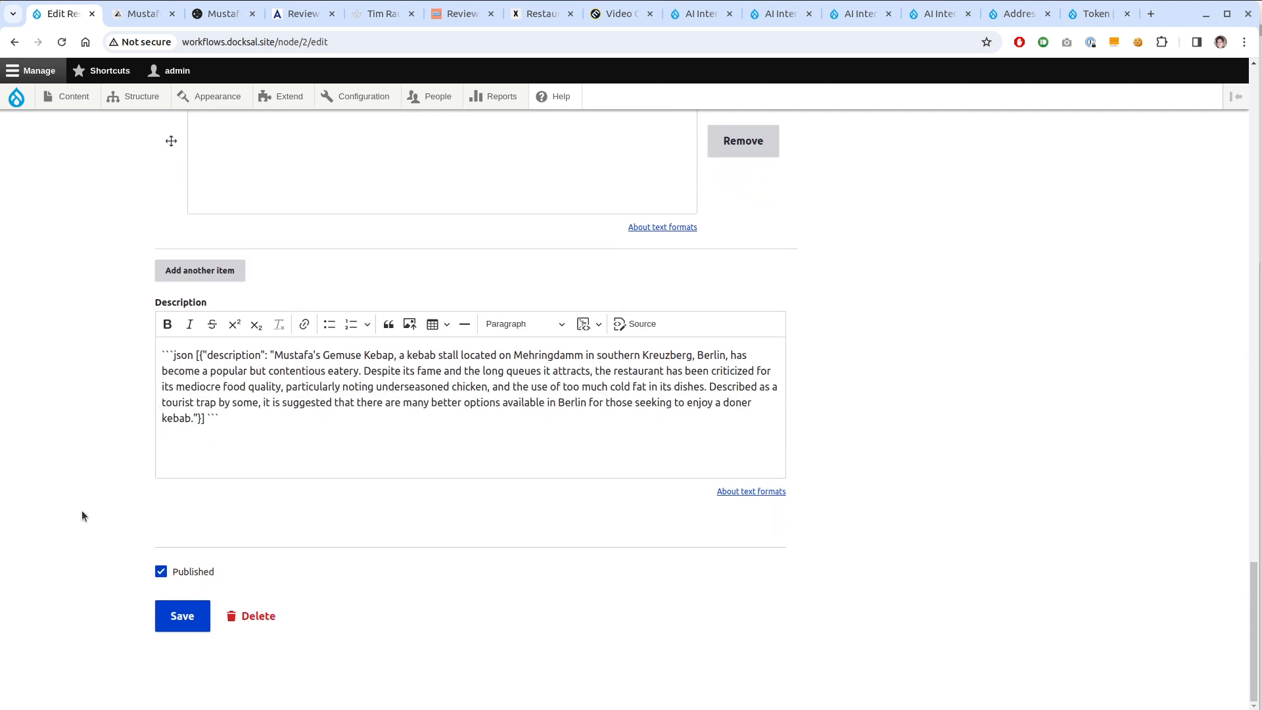
{"action": "left_click", "coordinate": [282, 460]}
{"action": "key", "text": "ctrl+a"}
{"action": "key", "text": "BackSpace"}
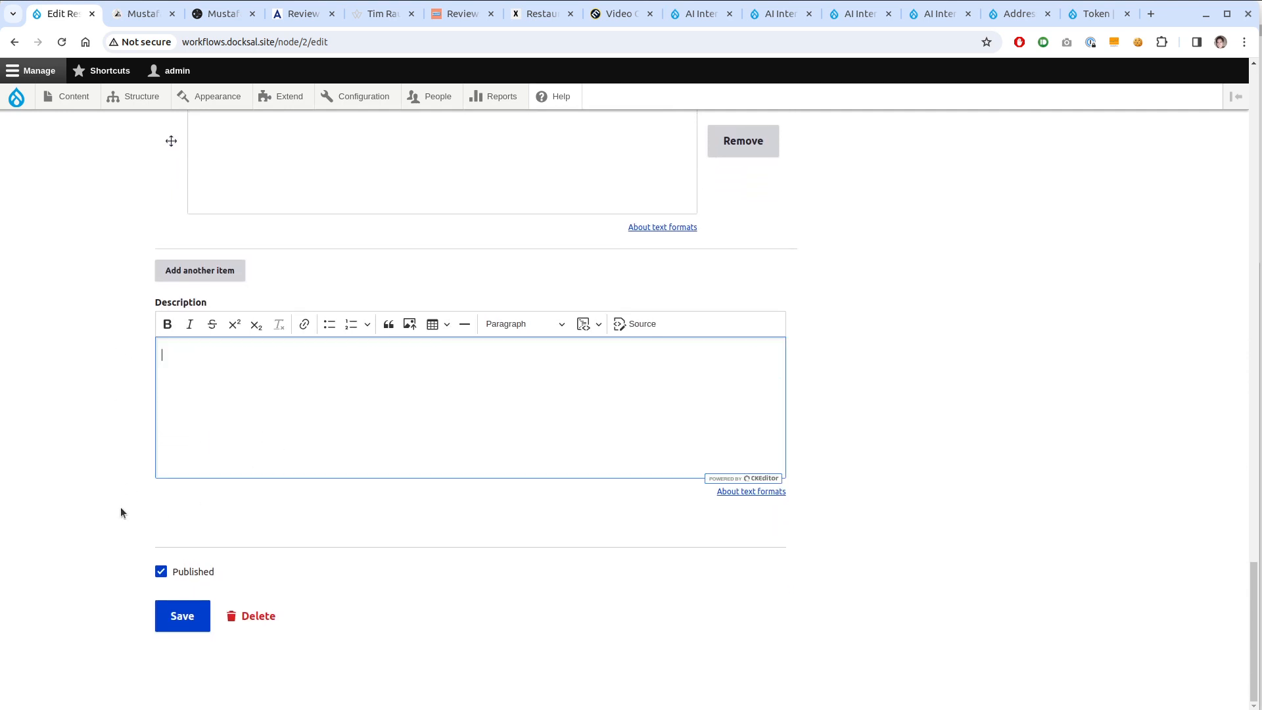
{"action": "left_click", "coordinate": [183, 624]}
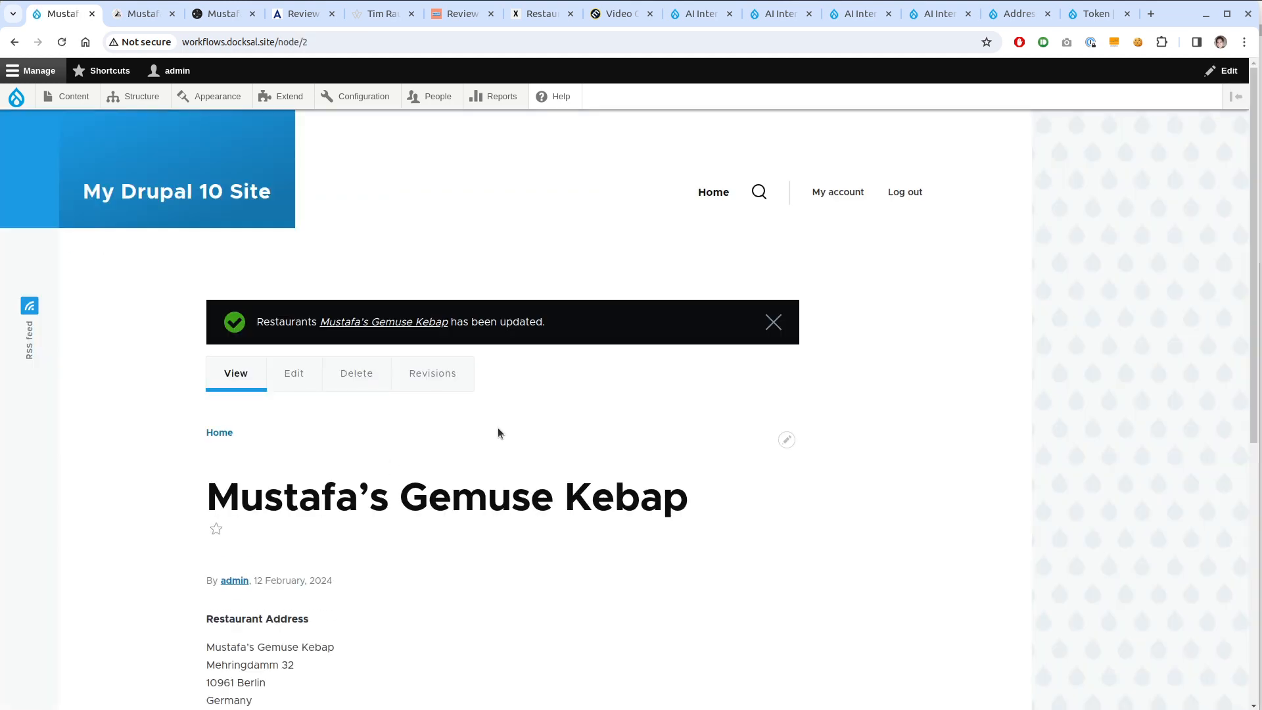
Scroll through the updated Mustafa's Gemuse Kebap page to review its new three-sentence description
{"action": "scroll", "coordinate": [498, 433], "scroll_direction": "down", "scroll_amount": 3}
{"action": "scroll", "coordinate": [500, 426], "scroll_direction": "up", "scroll_amount": 1}
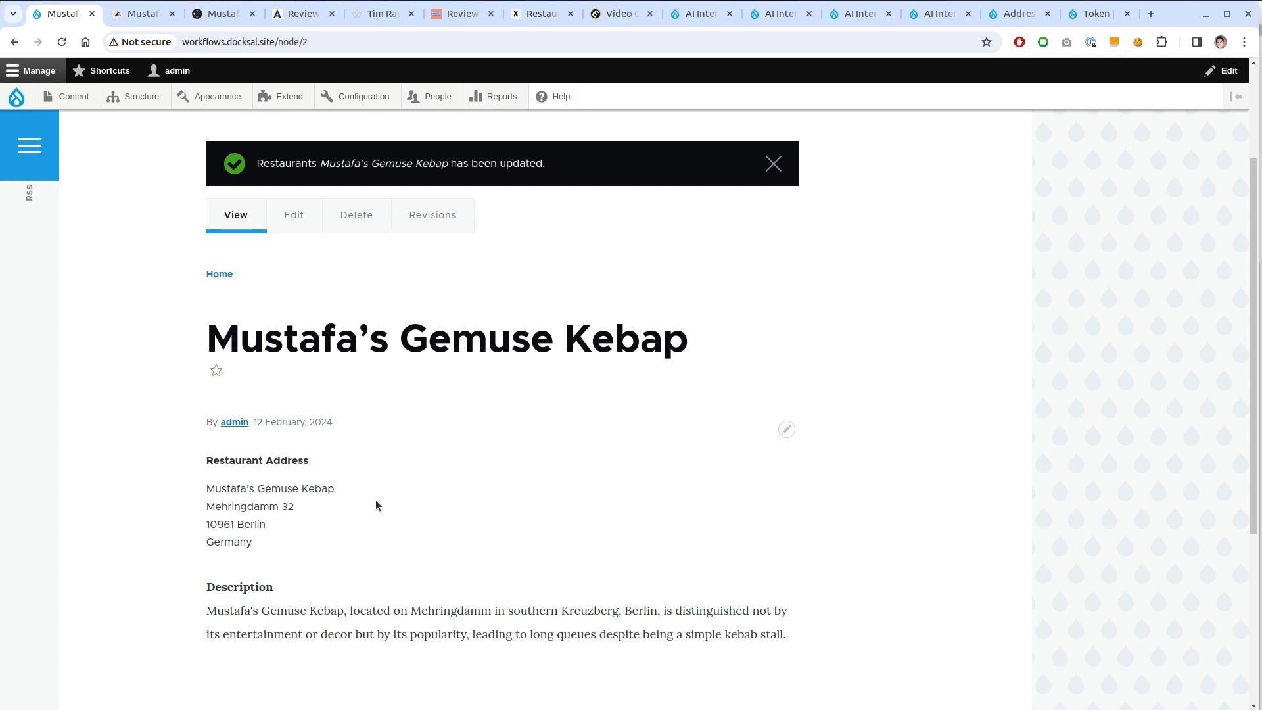
{"action": "scroll", "coordinate": [278, 498], "scroll_direction": "down", "scroll_amount": 2}
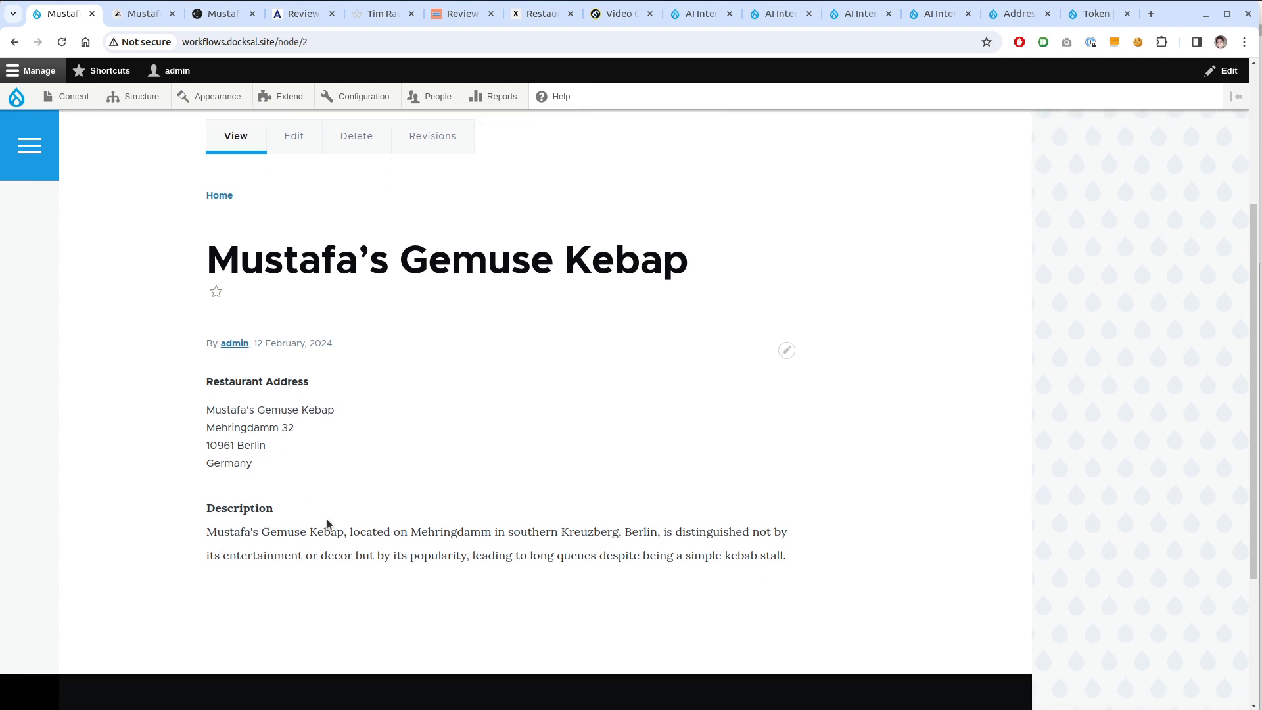
{"action": "scroll", "coordinate": [326, 518], "scroll_direction": "up", "scroll_amount": 2}
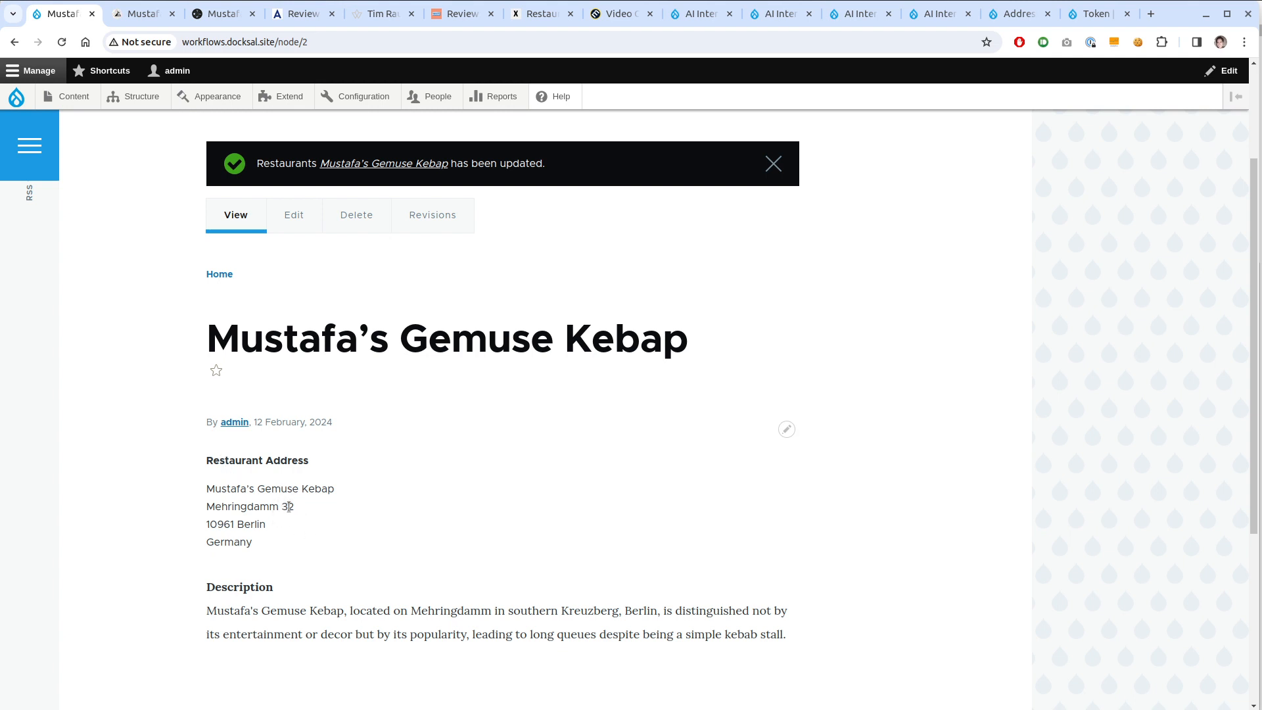
{"action": "scroll", "coordinate": [289, 507], "scroll_direction": "up", "scroll_amount": 3}
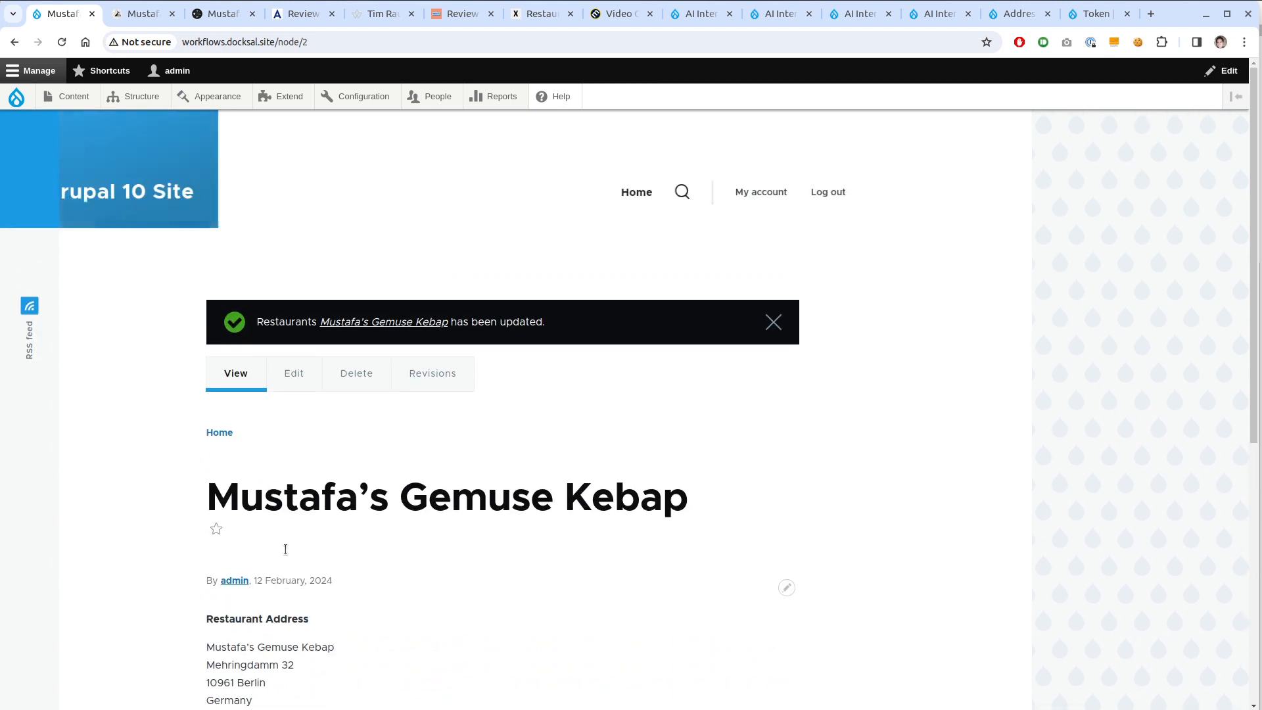
Add a content type named Reviews with preview before submitting disabled, and save it
{"action": "mouse_move", "coordinate": [139, 97]}
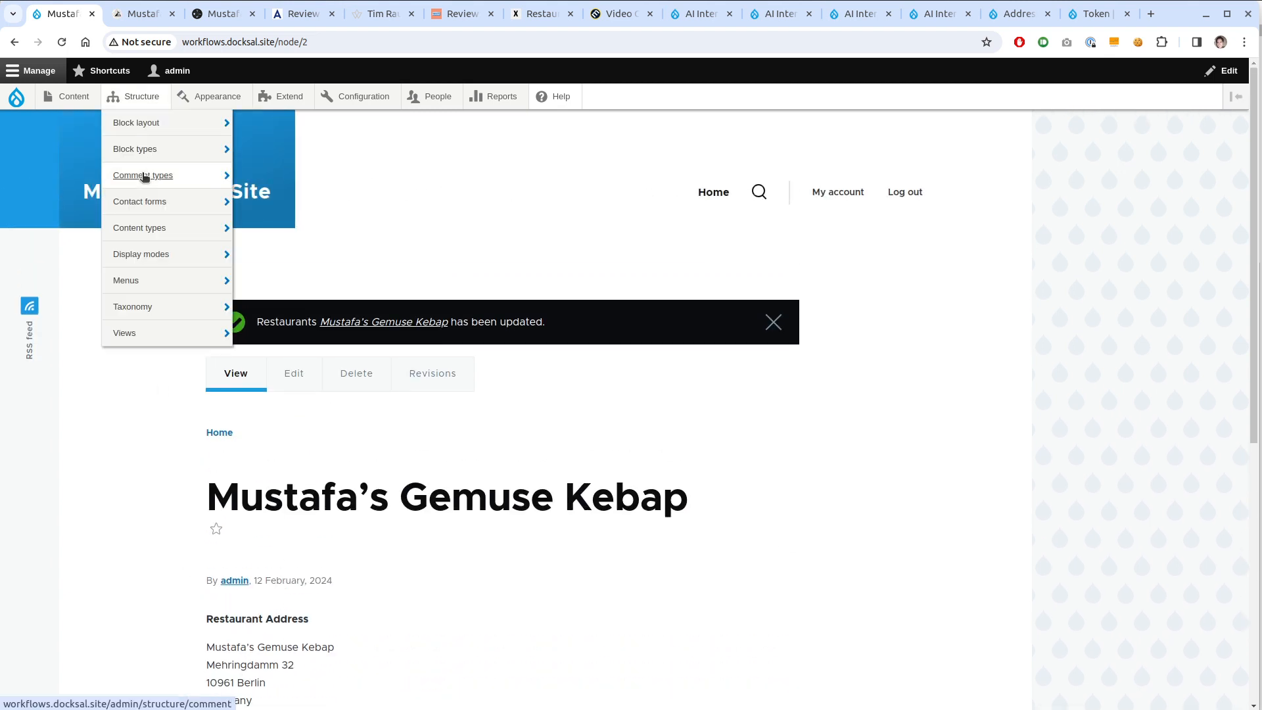
{"action": "mouse_move", "coordinate": [188, 230]}
{"action": "left_click", "coordinate": [290, 230]}
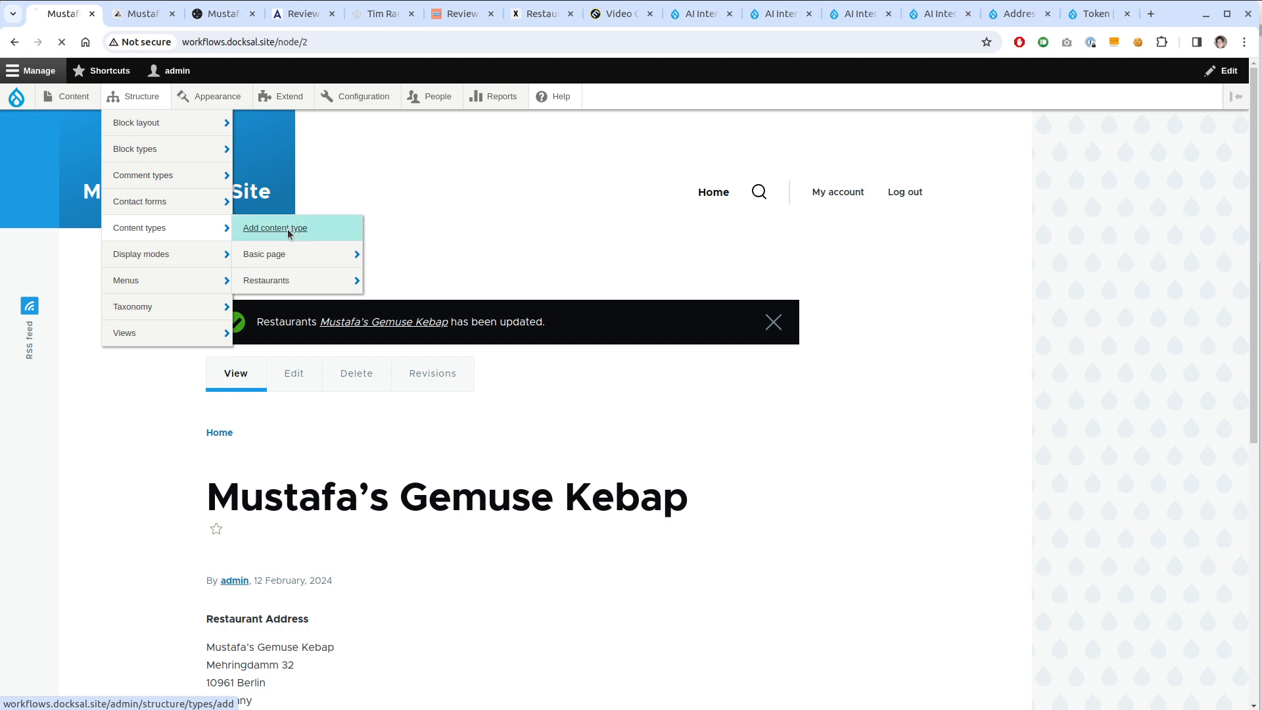
{"action": "left_click", "coordinate": [215, 263]}
{"action": "type", "text": "Reviews"}
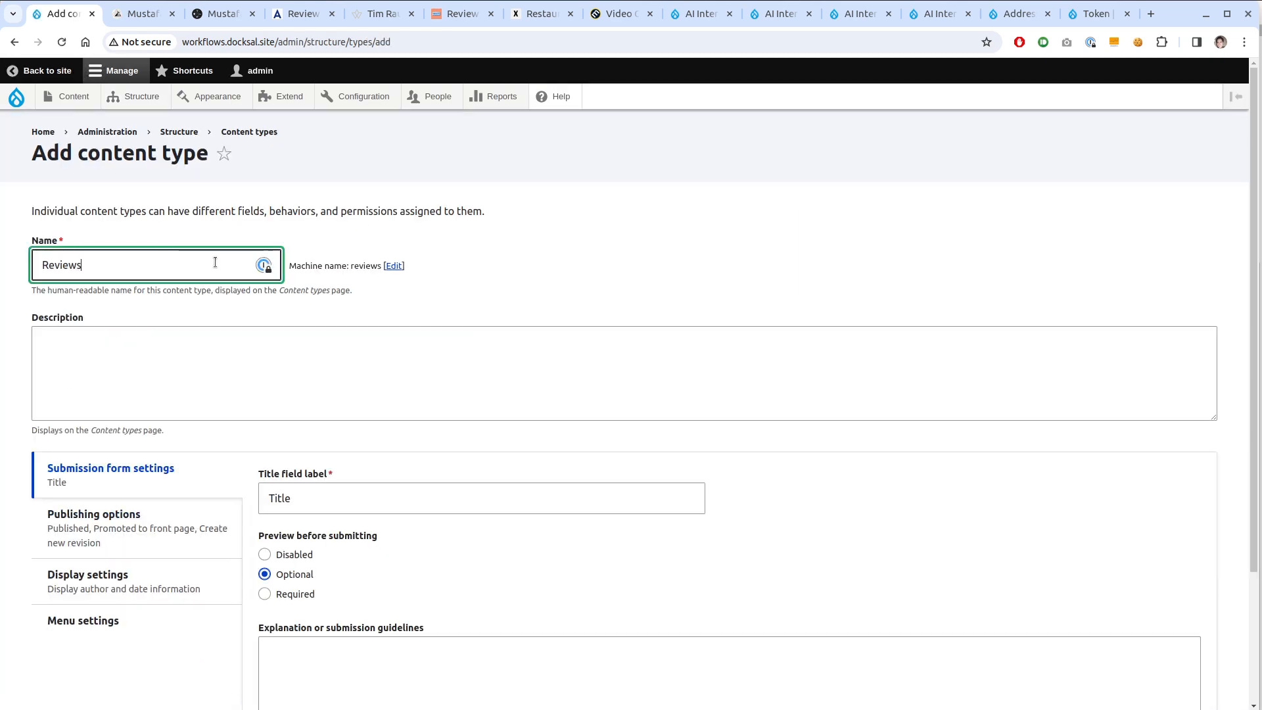
{"action": "scroll", "coordinate": [217, 368], "scroll_direction": "down", "scroll_amount": 3}
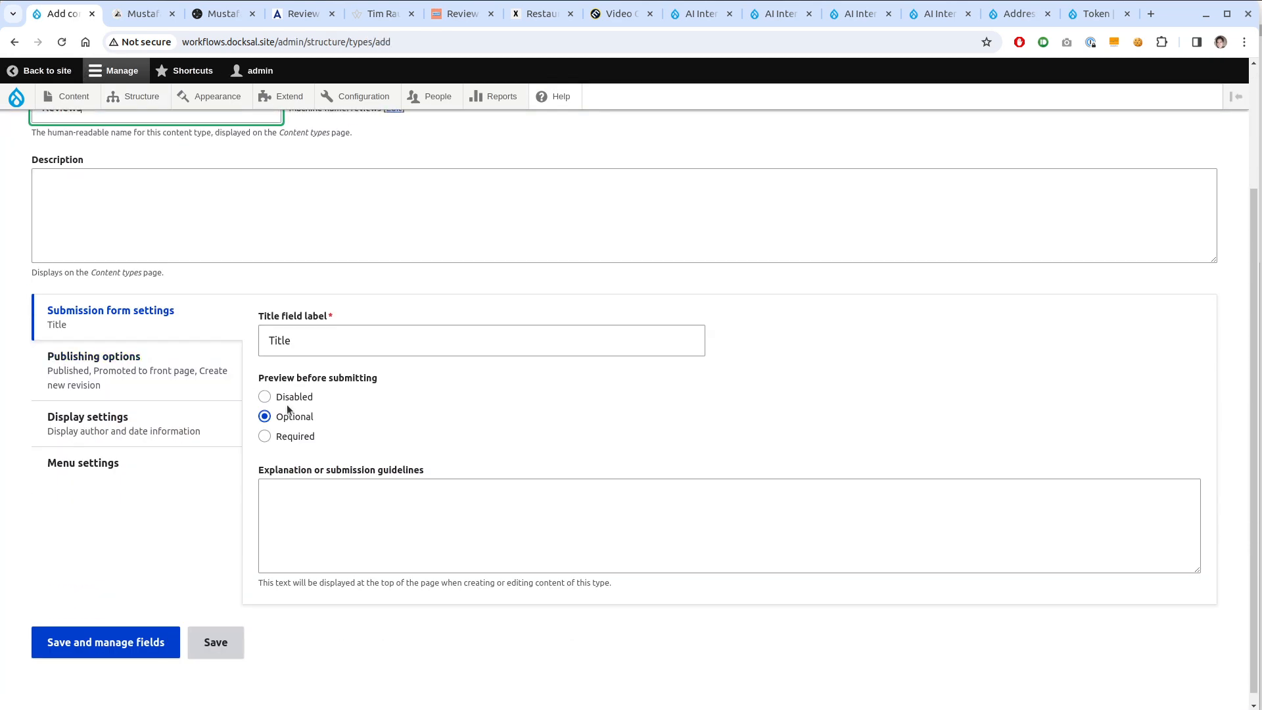
{"action": "left_click", "coordinate": [266, 397]}
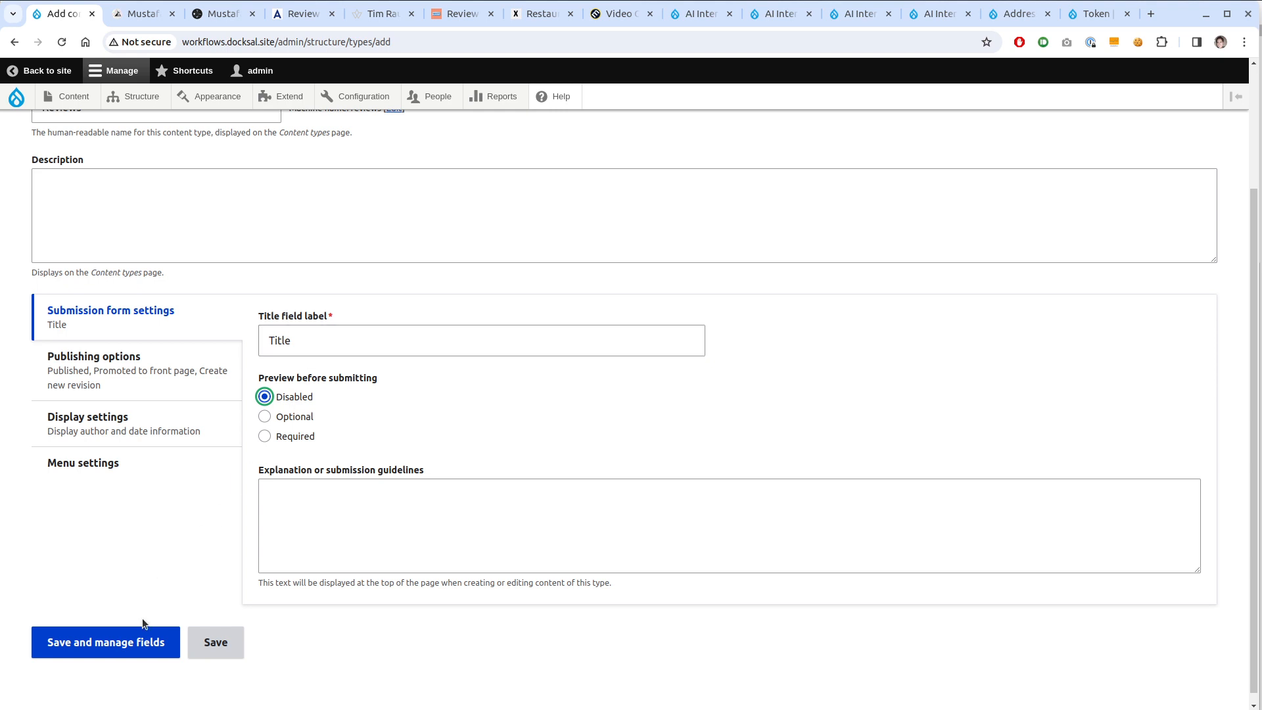
{"action": "left_click", "coordinate": [131, 640]}
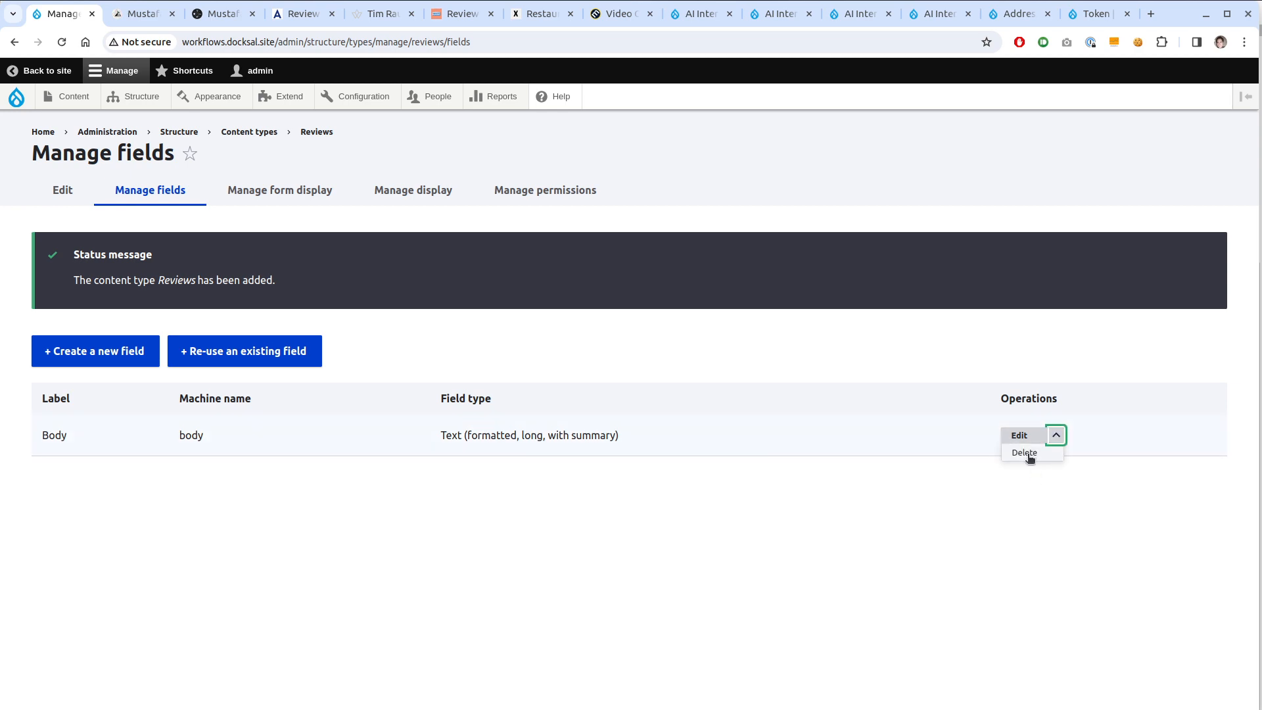
Delete the default Body field and add a new Link-type field labelled 'Link'
{"action": "left_click", "coordinate": [1026, 453]}
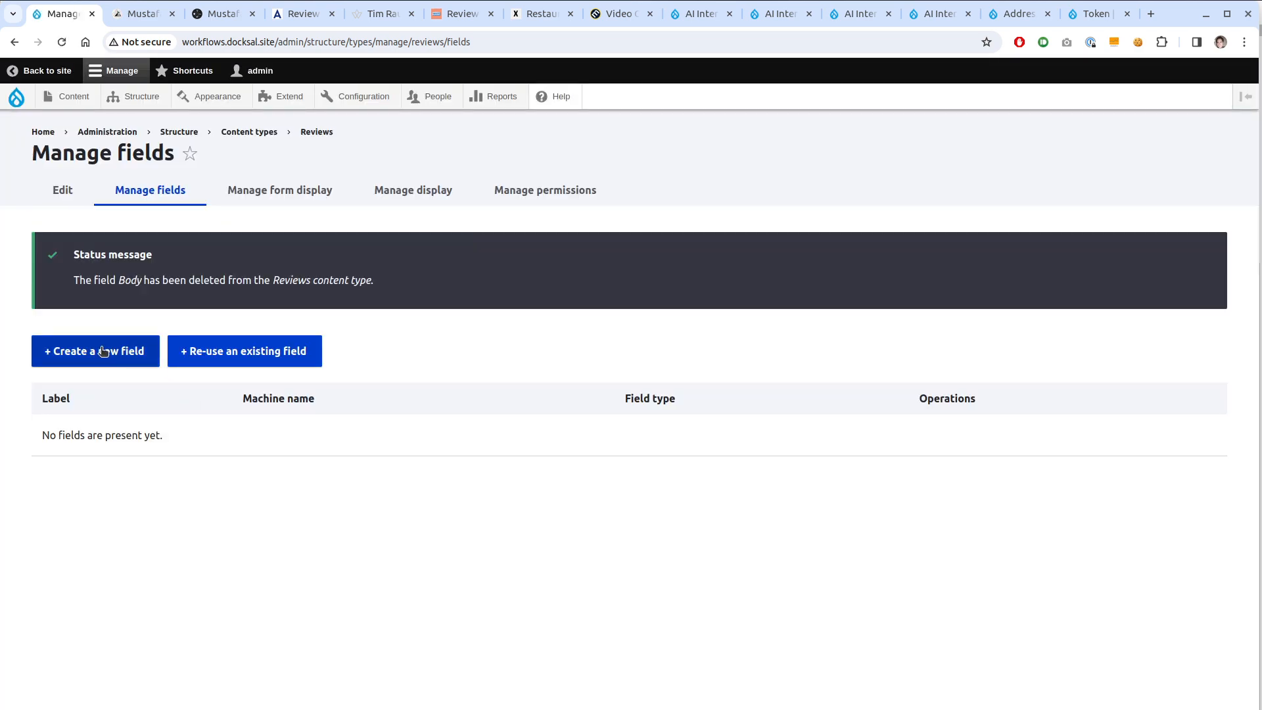
{"action": "left_click", "coordinate": [100, 348]}
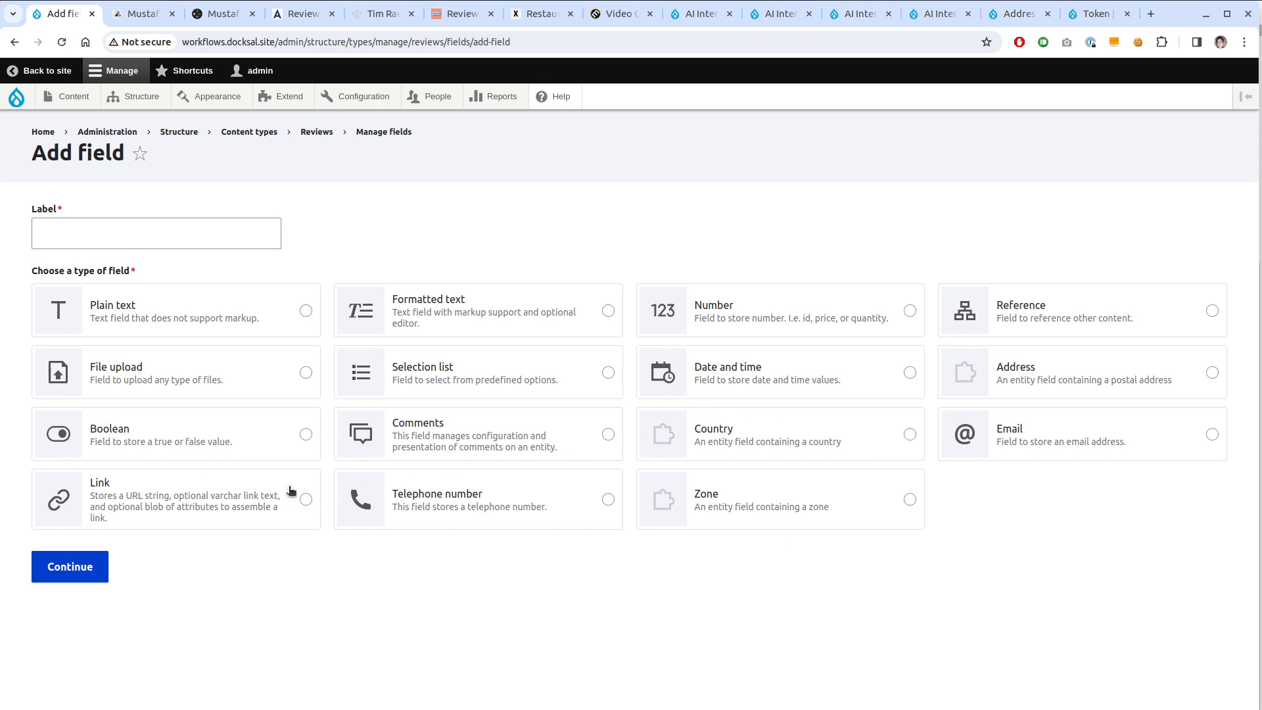
{"action": "left_click", "coordinate": [195, 506]}
{"action": "left_click", "coordinate": [115, 240]}
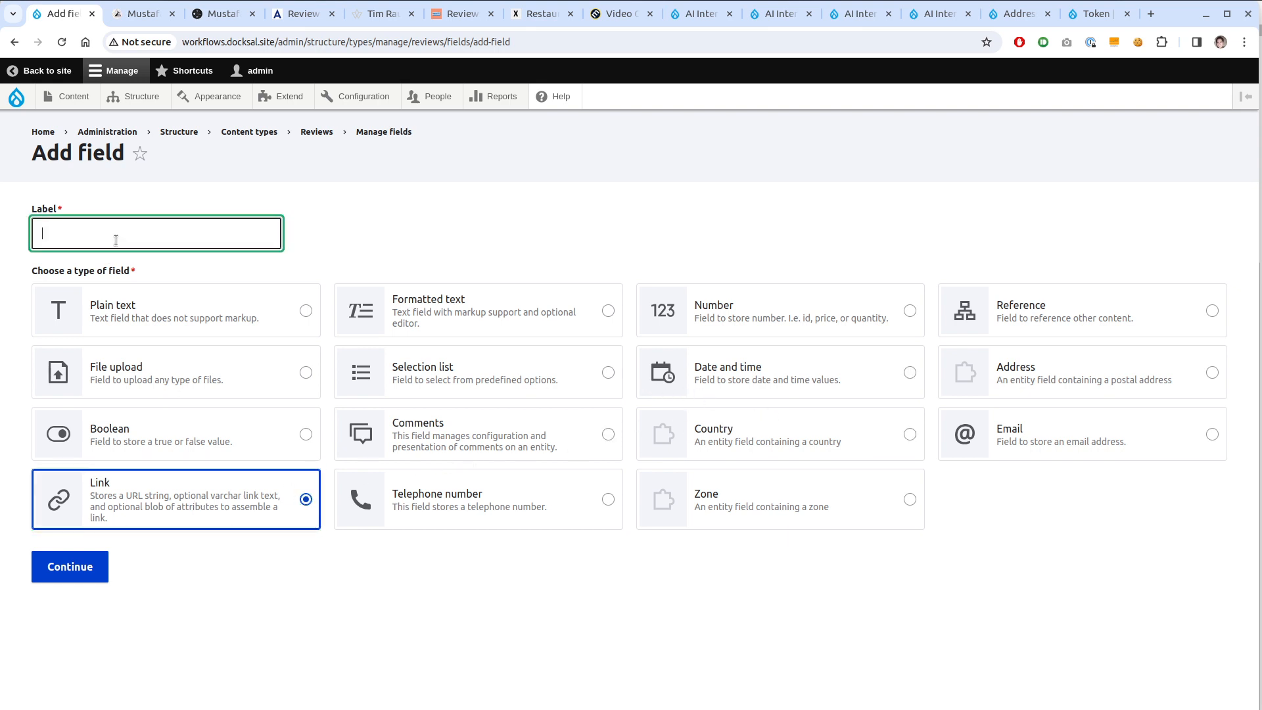
{"action": "type", "text": "Link"}
{"action": "left_click", "coordinate": [69, 559]}
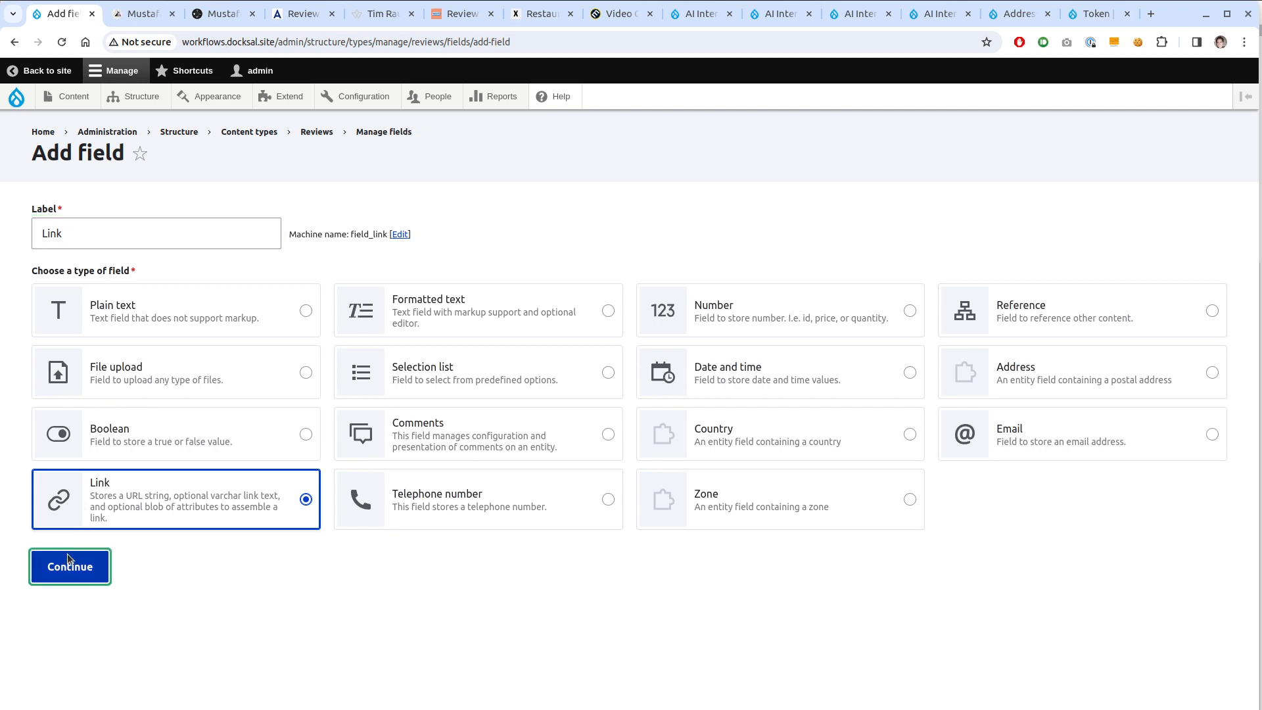
Make the Link field required, external links only, with link text disabled, and save
{"action": "scroll", "coordinate": [445, 511], "scroll_direction": "down", "scroll_amount": 2}
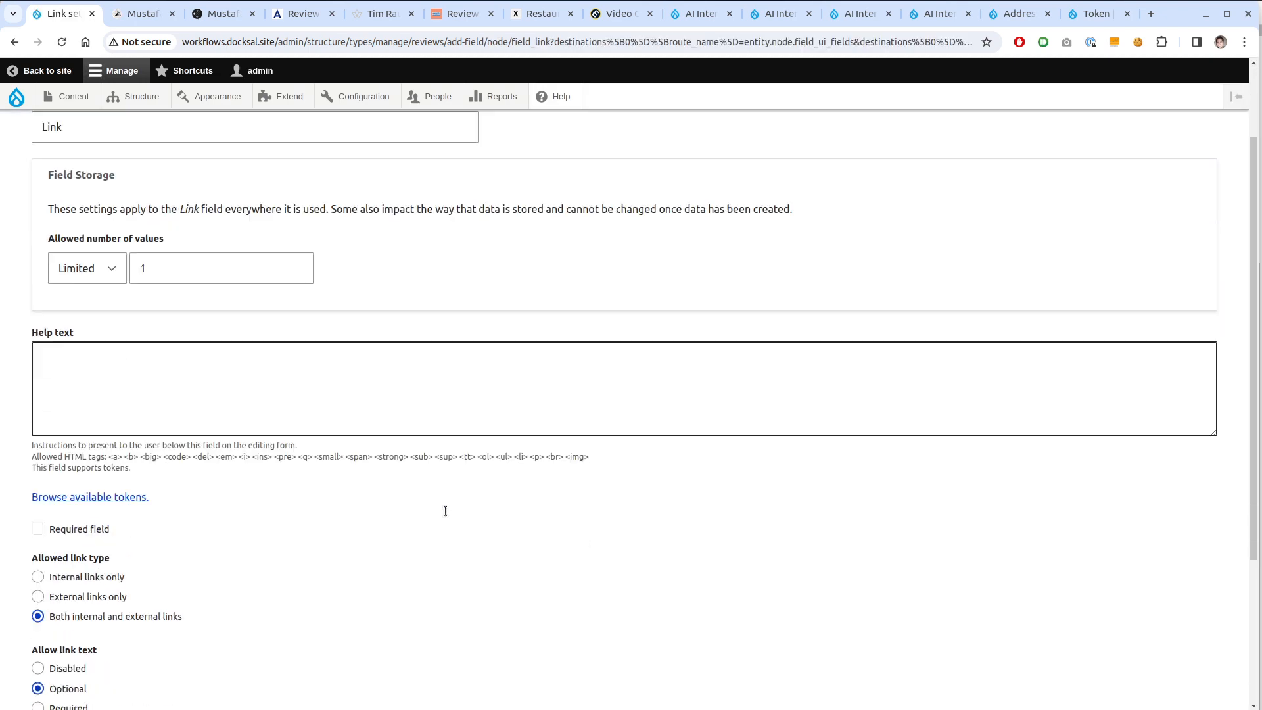
{"action": "scroll", "coordinate": [445, 512], "scroll_direction": "down", "scroll_amount": 4}
{"action": "left_click", "coordinate": [76, 388]}
{"action": "left_click", "coordinate": [83, 321]}
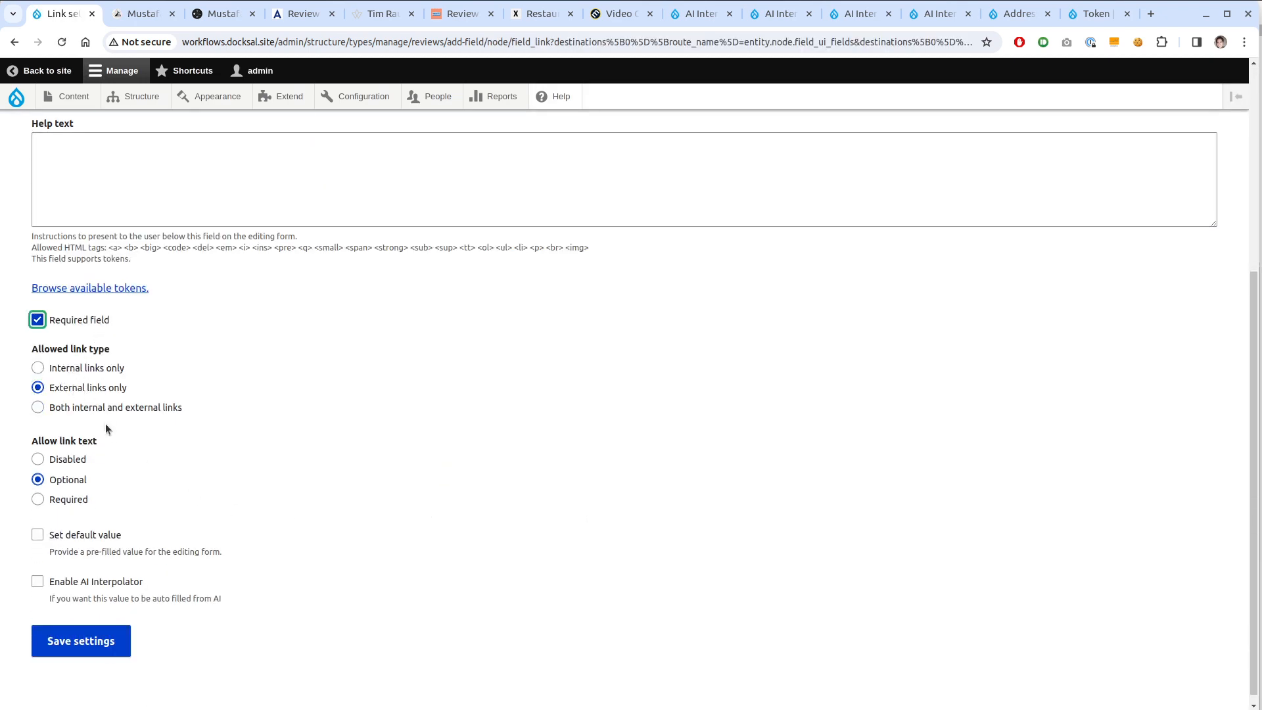
{"action": "left_click", "coordinate": [78, 460]}
{"action": "left_click", "coordinate": [91, 647]}
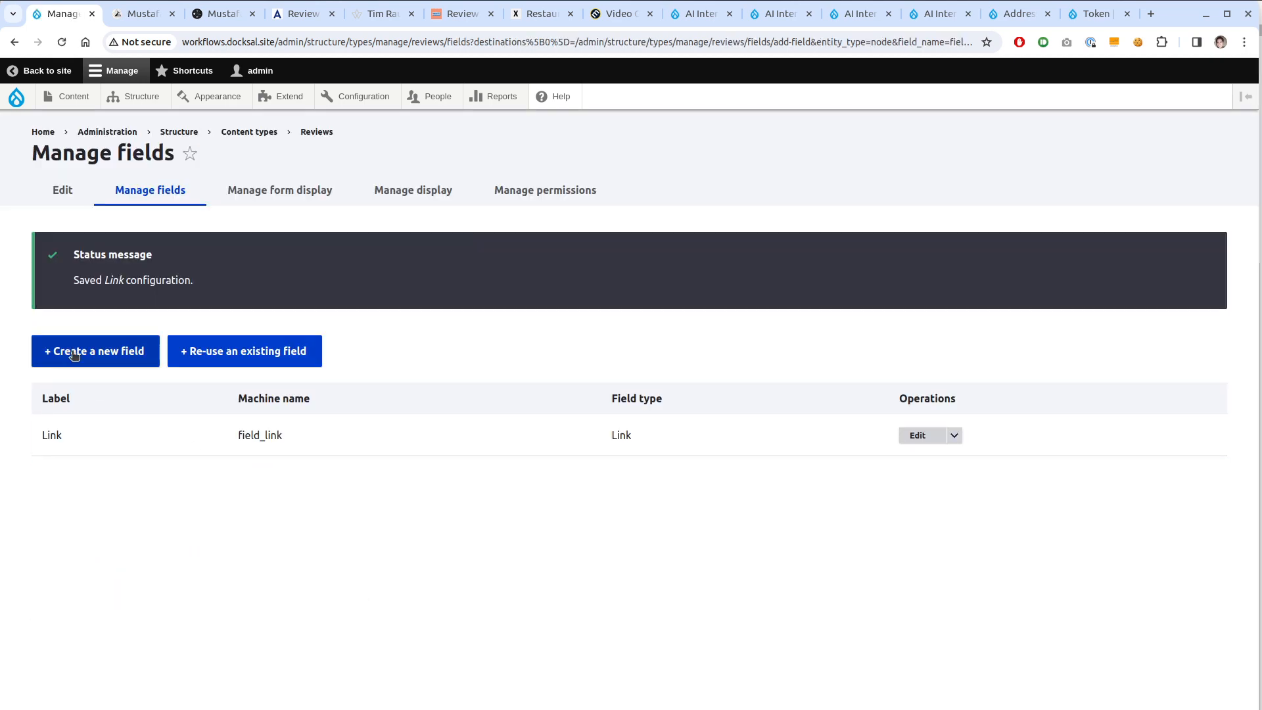
{"action": "left_click", "coordinate": [70, 355]}
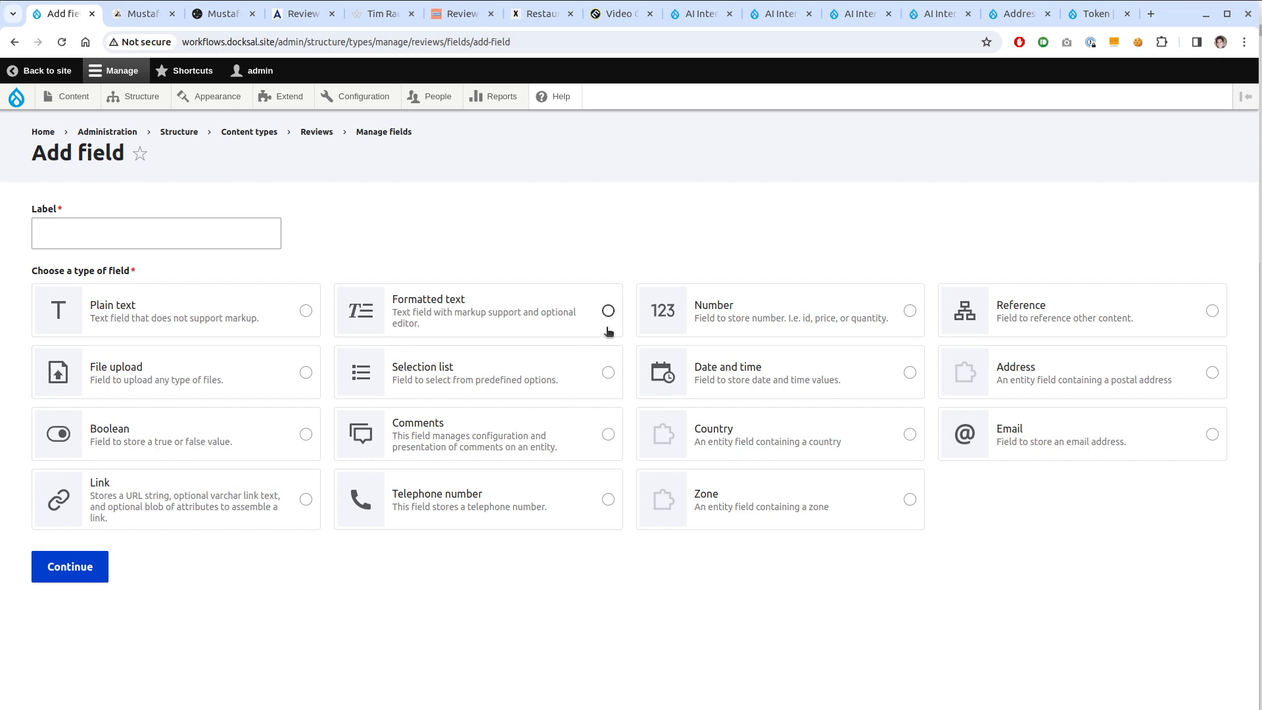
Create a Formatted text (long) field labelled 'HTML Body'
{"action": "left_click_drag", "start_coordinate": [608, 330], "coordinate": [409, 321]}
{"action": "left_click", "coordinate": [738, 636]}
{"action": "scroll", "coordinate": [592, 569], "scroll_direction": "down", "scroll_amount": 2}
{"action": "scroll", "coordinate": [525, 506], "scroll_direction": "up", "scroll_amount": 2}
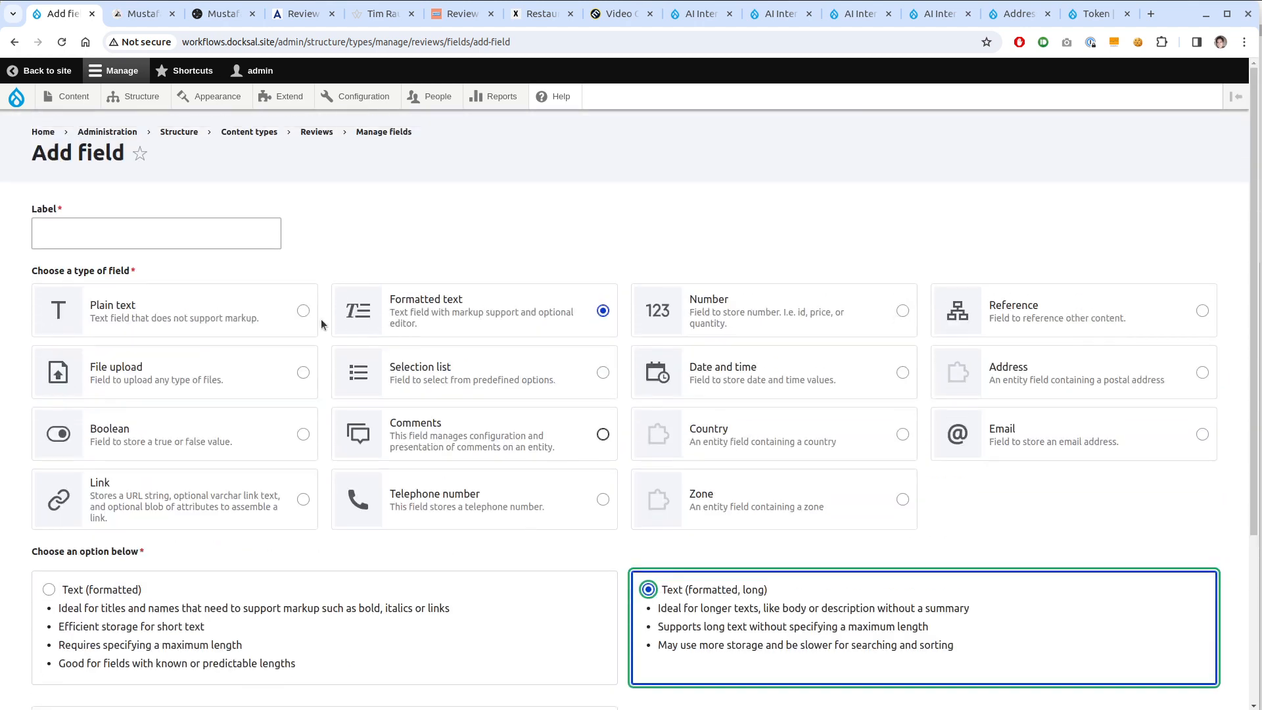
{"action": "left_click", "coordinate": [203, 228]}
{"action": "type", "text": "HTML"}
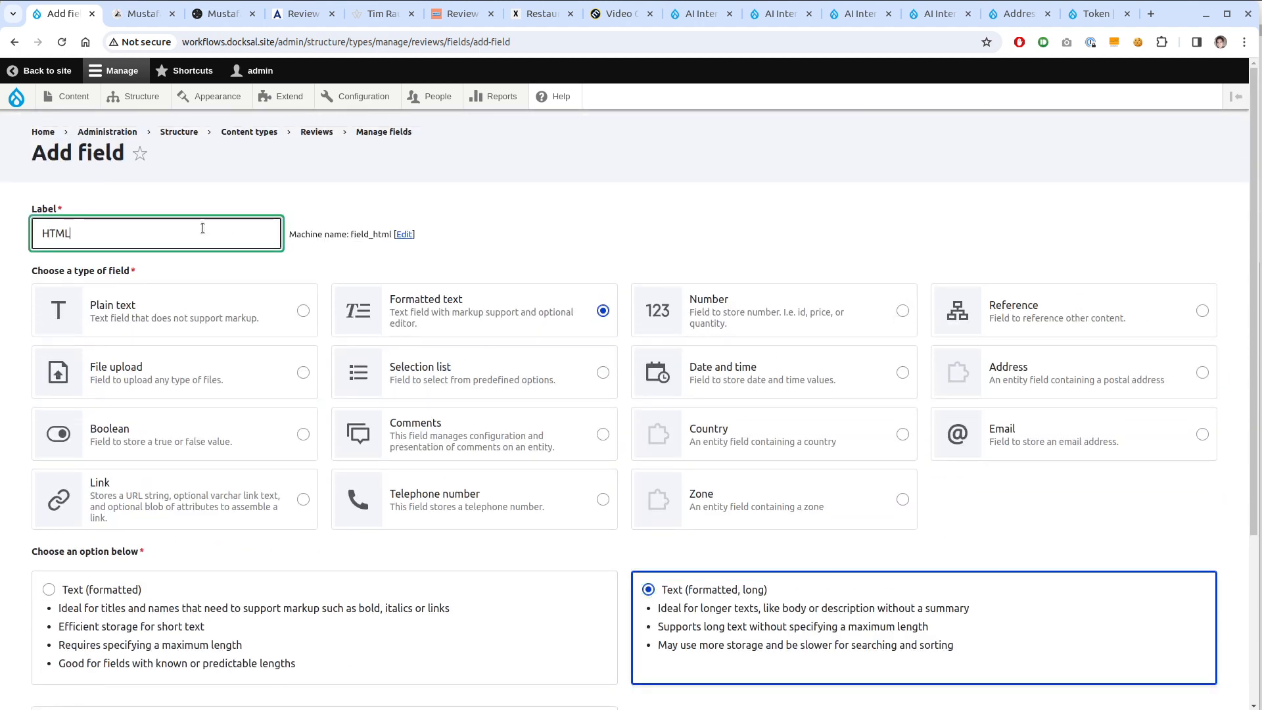
{"action": "type", "text": " Body"}
{"action": "scroll", "coordinate": [107, 496], "scroll_direction": "down", "scroll_amount": 3}
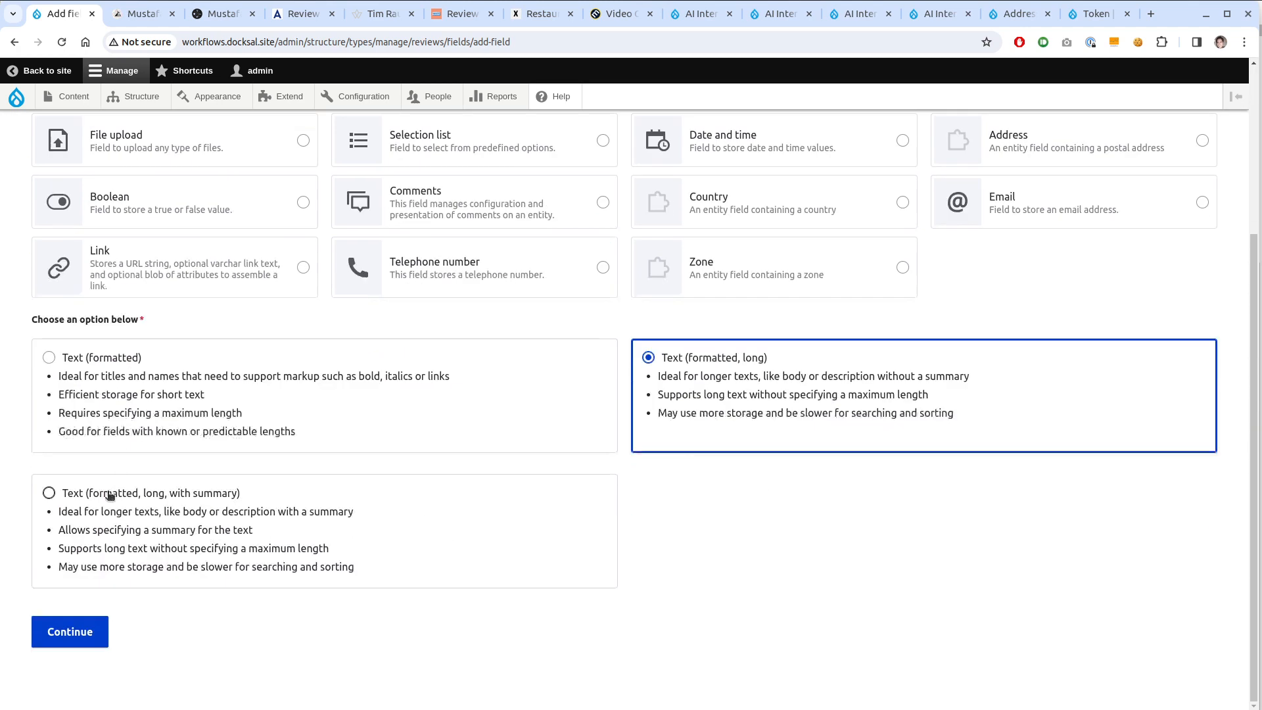
{"action": "left_click", "coordinate": [103, 647]}
Restrict HTML Body to Full HTML and enable AI Interpolator with the ScrapingBot Crawler rule
{"action": "scroll", "coordinate": [355, 532], "scroll_direction": "down", "scroll_amount": 4}
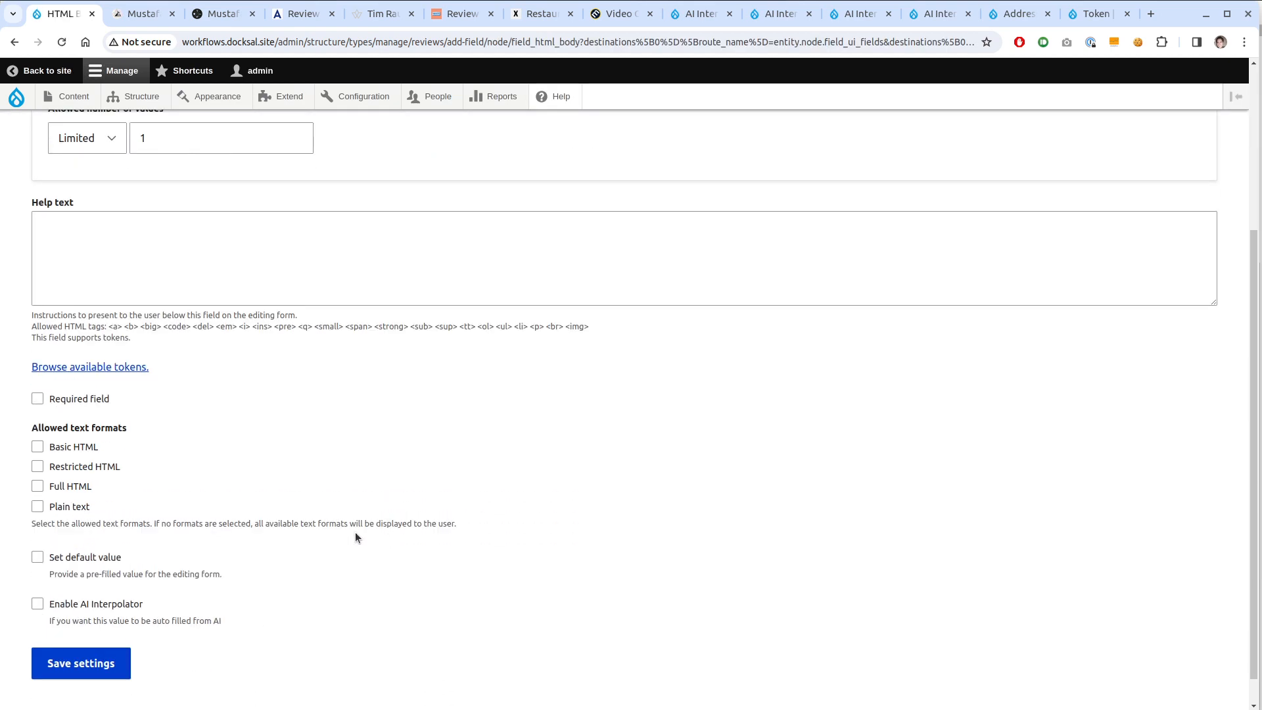
{"action": "left_click", "coordinate": [72, 486]}
{"action": "left_click", "coordinate": [116, 603]}
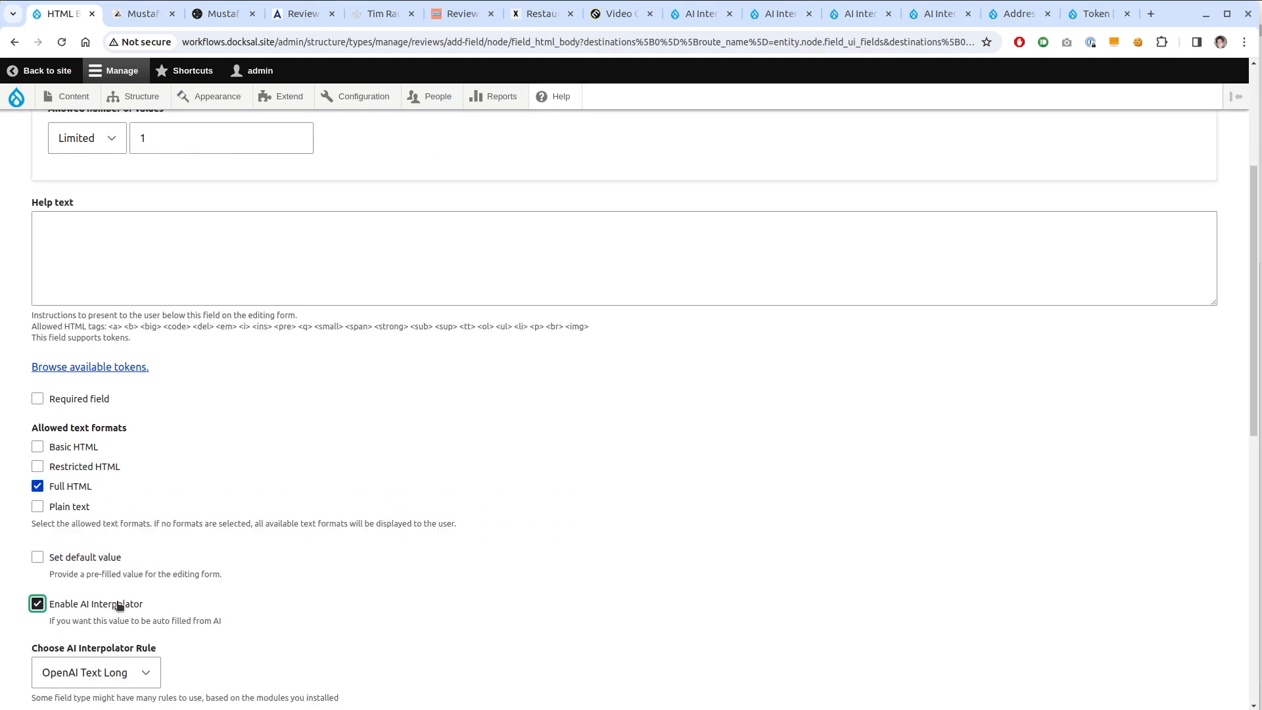
{"action": "scroll", "coordinate": [219, 500], "scroll_direction": "down", "scroll_amount": 3}
{"action": "left_click", "coordinate": [144, 436]}
{"action": "left_click", "coordinate": [85, 471]}
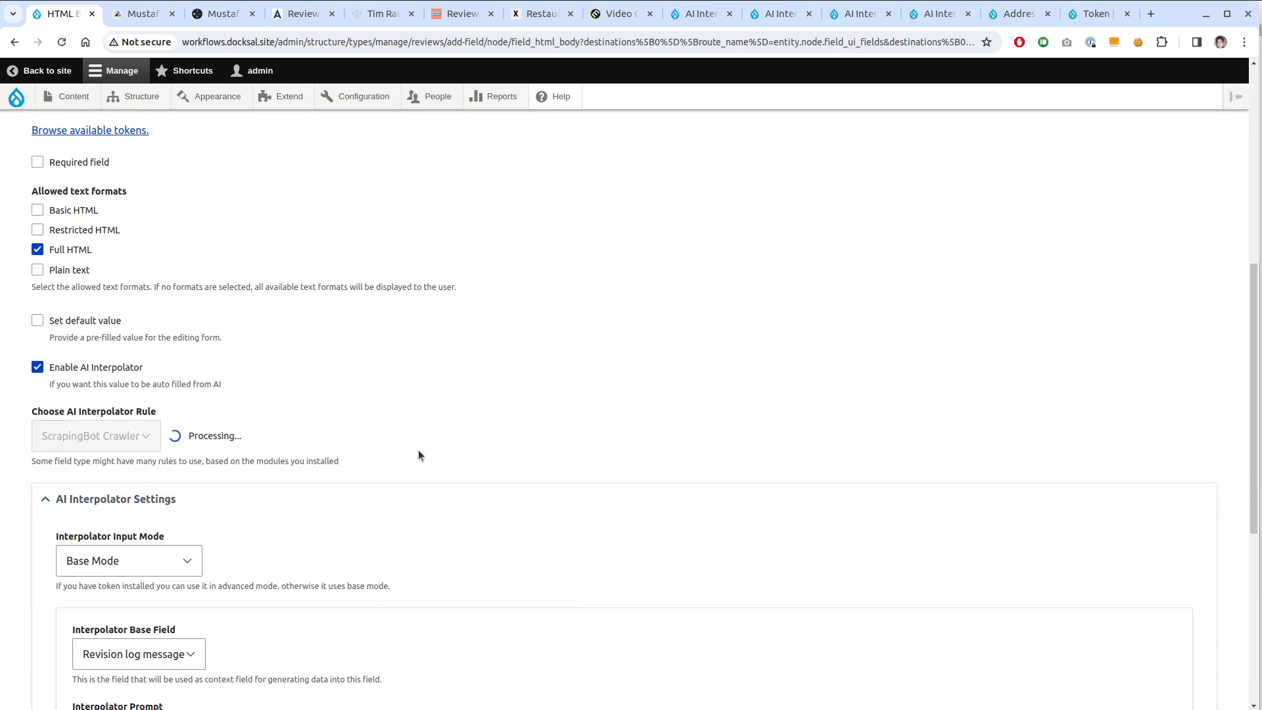
Set the interpolator worker to batch processing and save the HTML Body field
{"action": "scroll", "coordinate": [147, 425], "scroll_direction": "down", "scroll_amount": 3}
{"action": "left_click", "coordinate": [158, 563]}
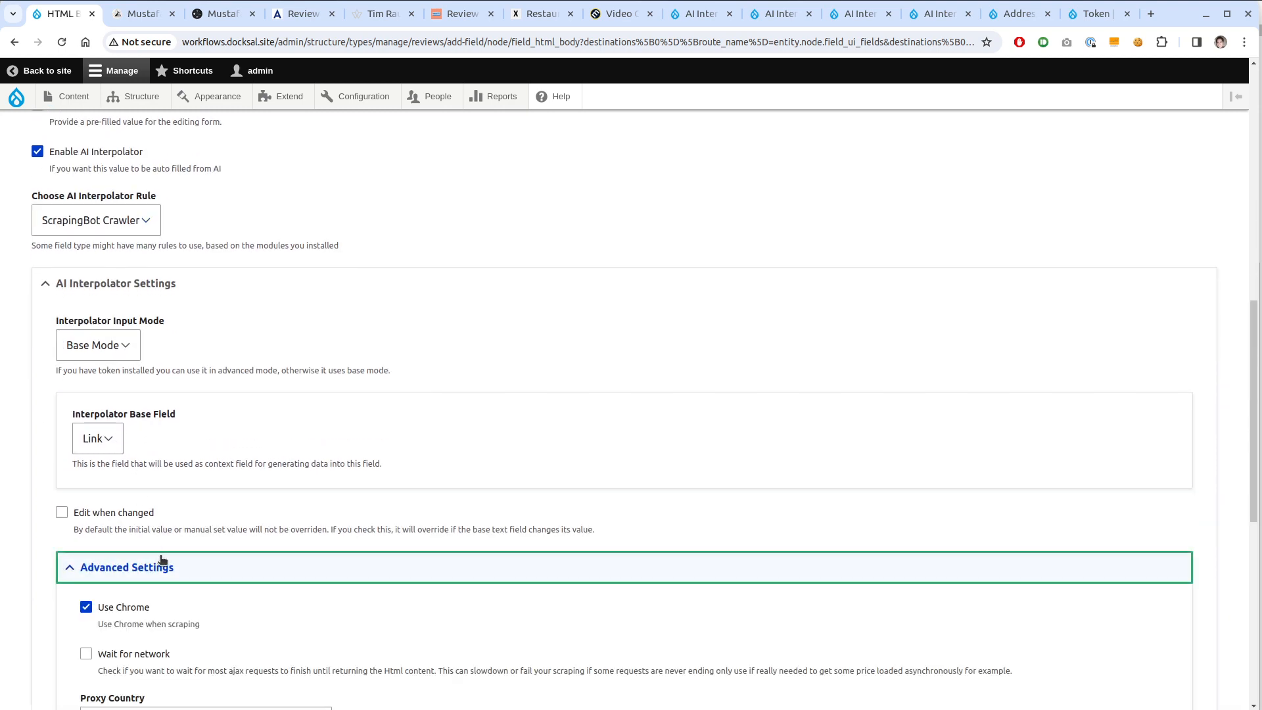
{"action": "scroll", "coordinate": [151, 525], "scroll_direction": "down", "scroll_amount": 5}
{"action": "scroll", "coordinate": [148, 508], "scroll_direction": "down", "scroll_amount": 3}
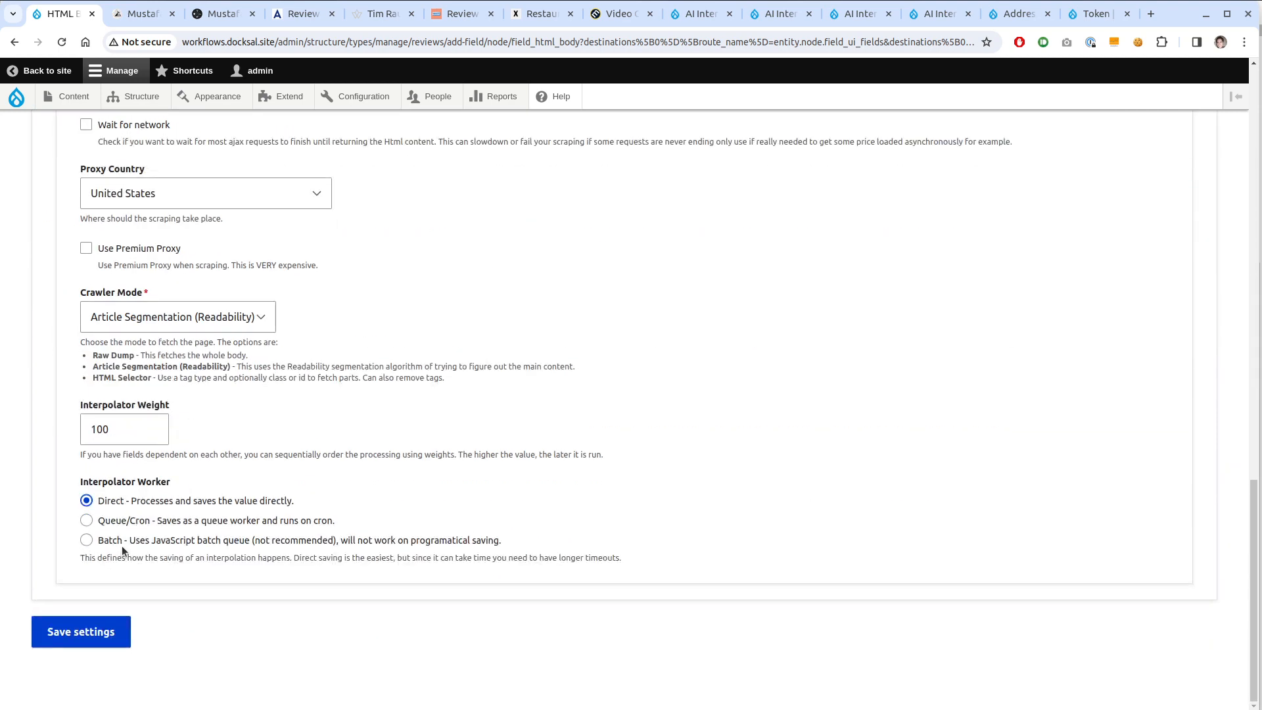
{"action": "left_click", "coordinate": [121, 545]}
{"action": "left_click", "coordinate": [99, 635]}
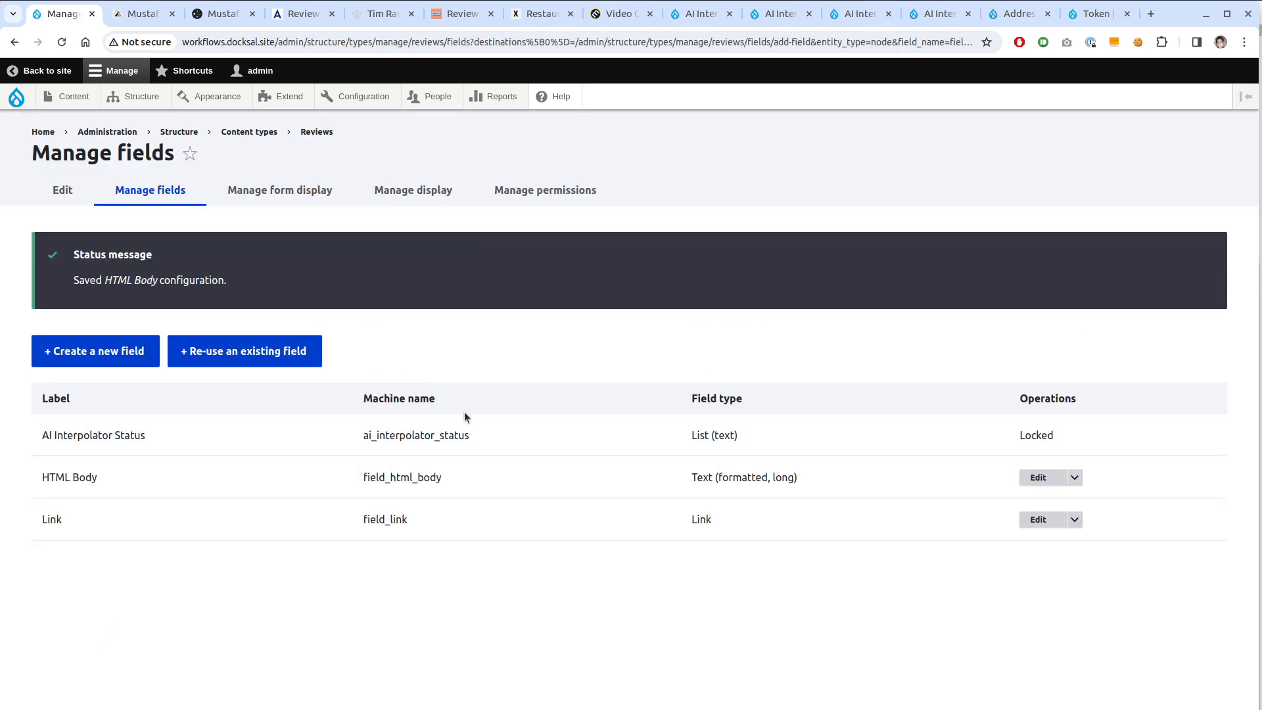
Add a Number (integer) field labelled 'Rating' to Reviews and continue to its settings
{"action": "left_click", "coordinate": [130, 364]}
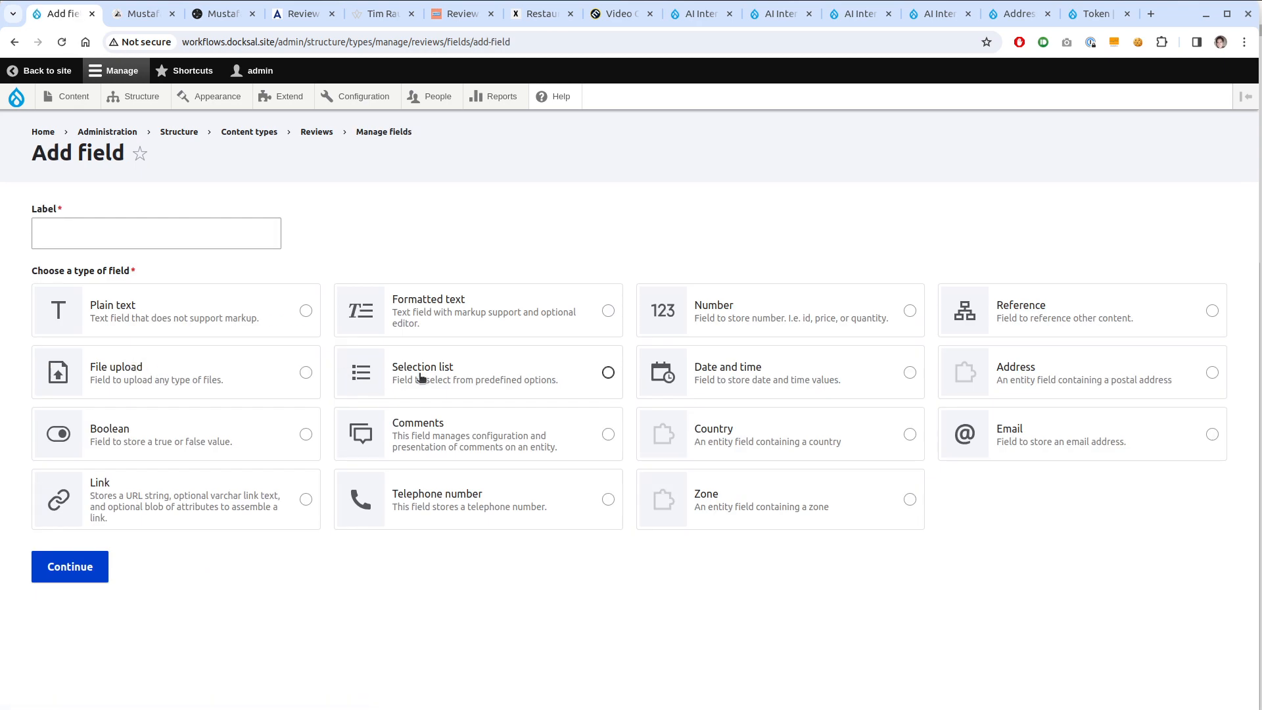
{"action": "left_click", "coordinate": [734, 334]}
{"action": "scroll", "coordinate": [503, 451], "scroll_direction": "down", "scroll_amount": 3}
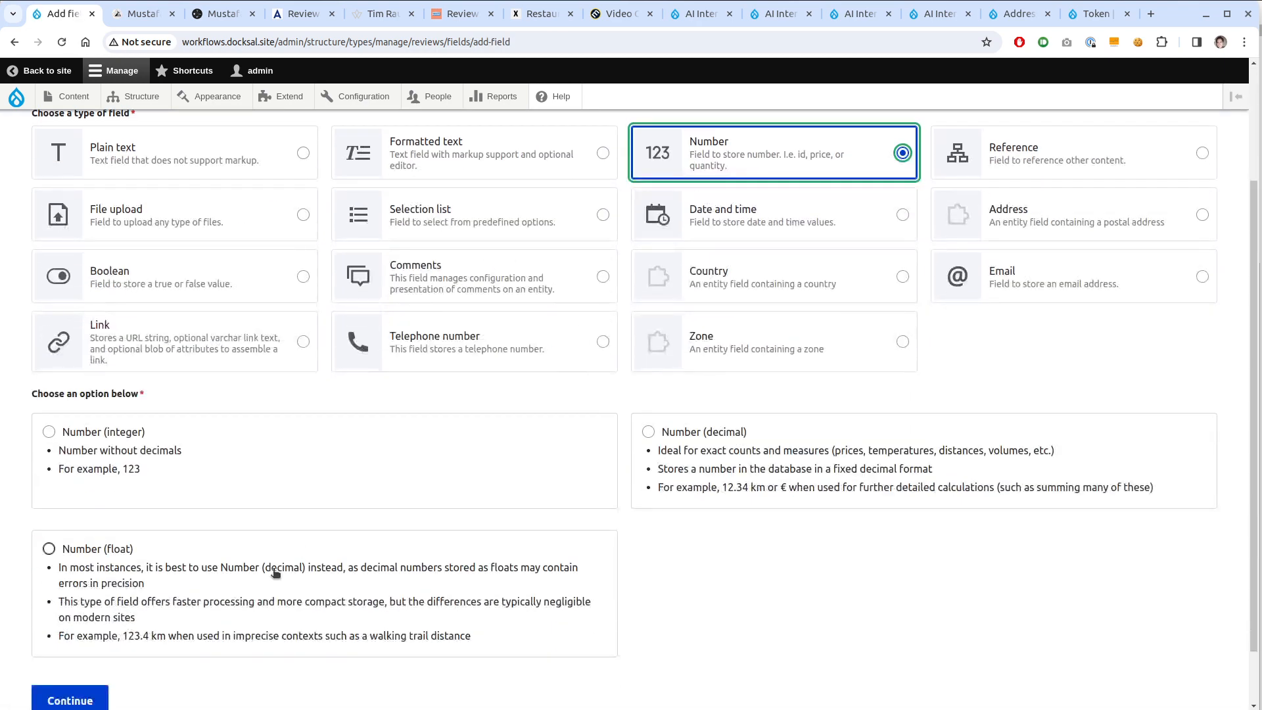
{"action": "left_click", "coordinate": [193, 457]}
{"action": "scroll", "coordinate": [180, 287], "scroll_direction": "up", "scroll_amount": 3}
{"action": "left_click", "coordinate": [142, 225]}
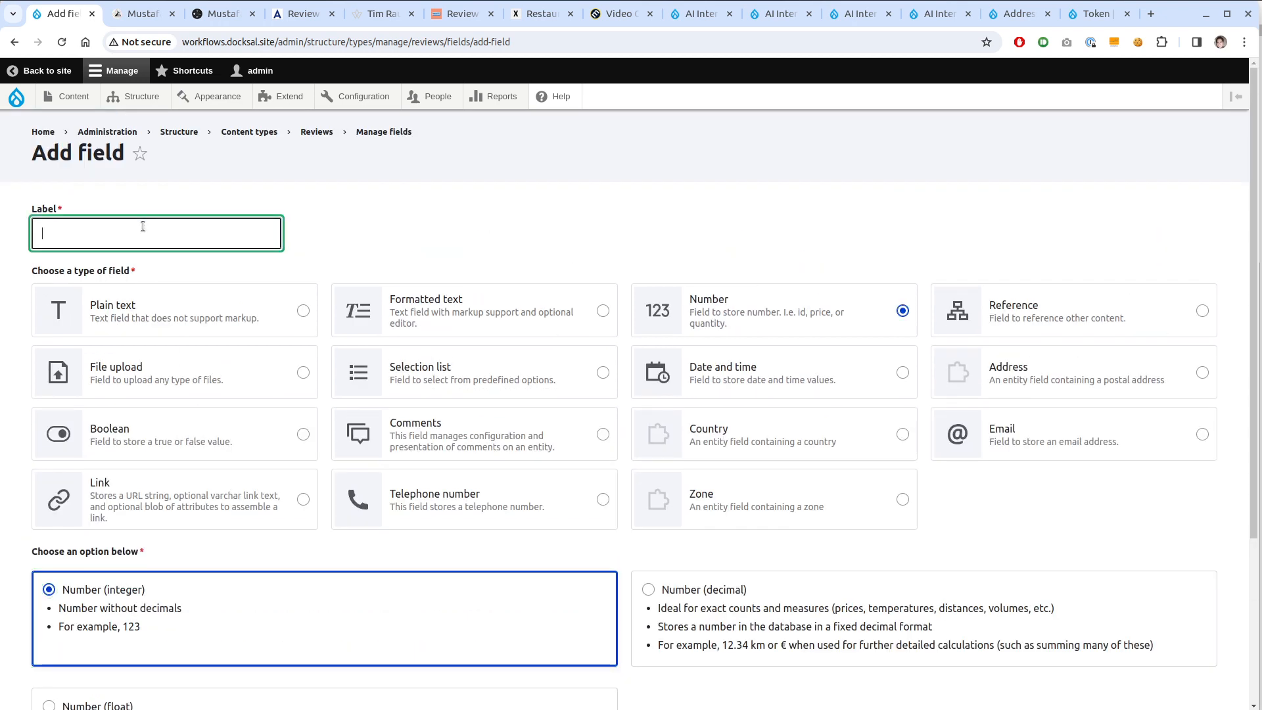
{"action": "type", "text": "Rating"}
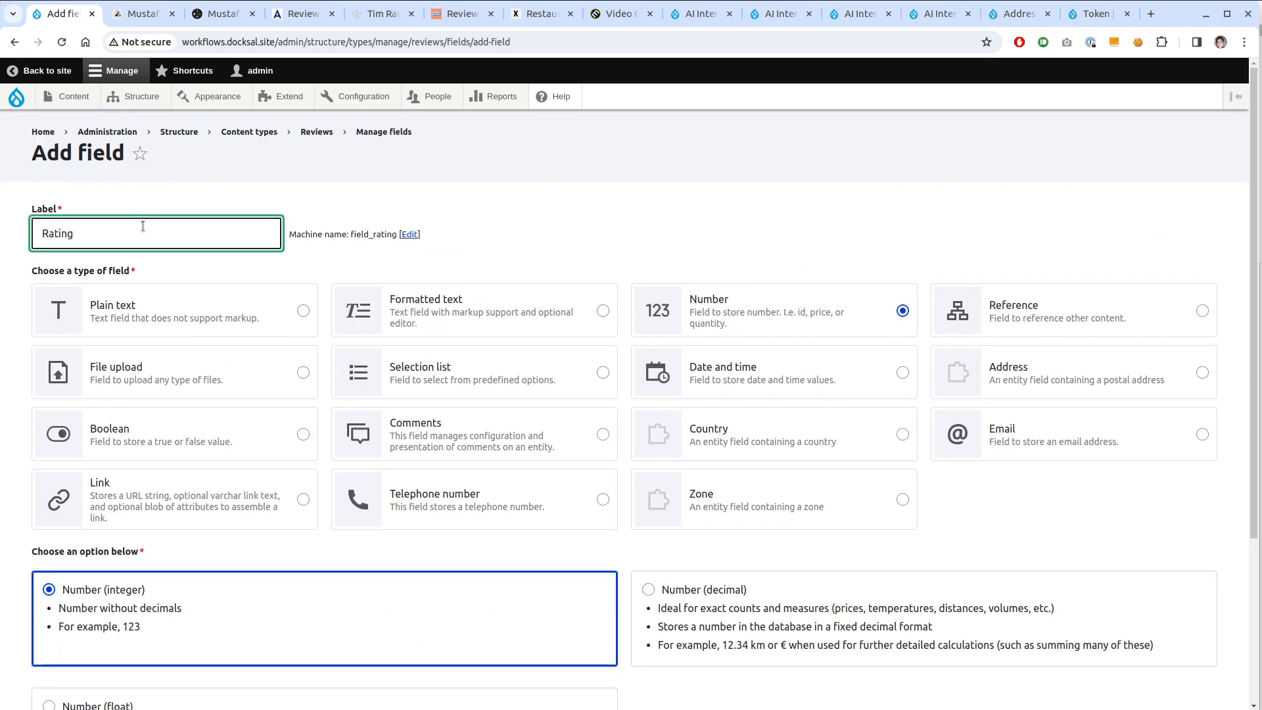
{"action": "scroll", "coordinate": [143, 226], "scroll_direction": "down", "scroll_amount": 4}
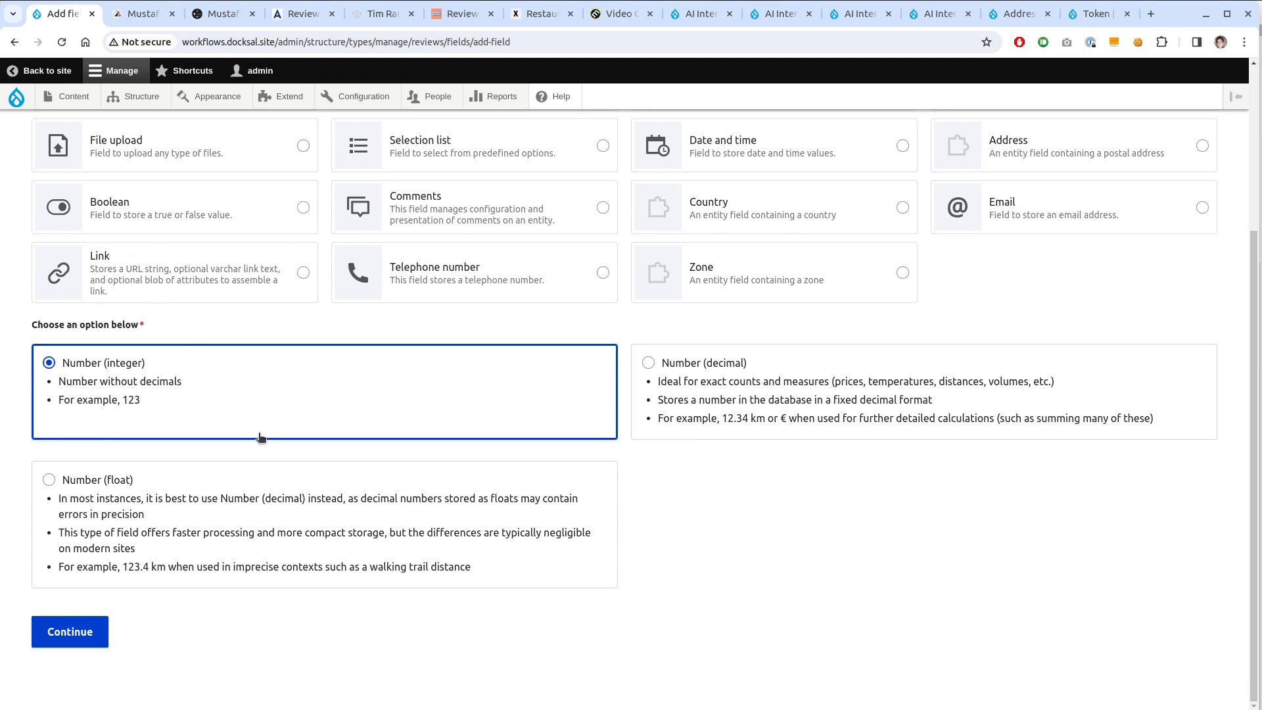
{"action": "left_click", "coordinate": [80, 632]}
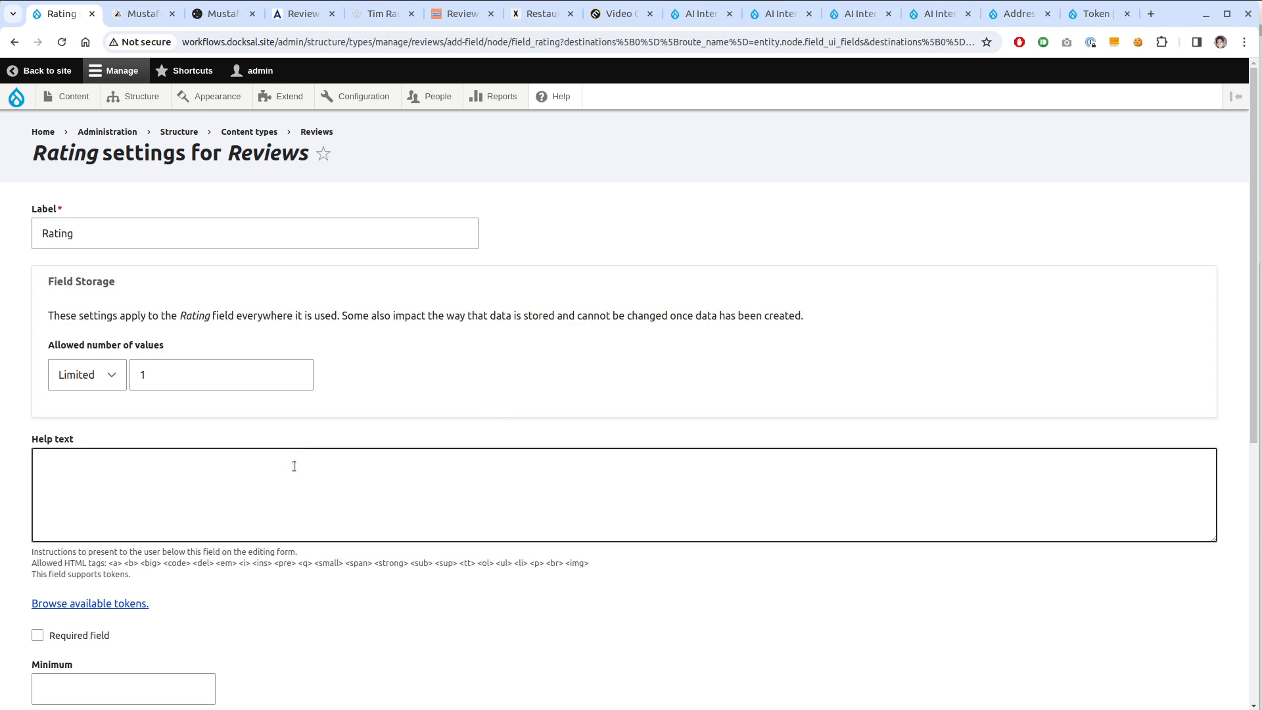
Limit the Rating field to a minimum of 0 and a maximum of 100
{"action": "scroll", "coordinate": [257, 483], "scroll_direction": "down", "scroll_amount": 3}
{"action": "scroll", "coordinate": [247, 484], "scroll_direction": "down", "scroll_amount": 2}
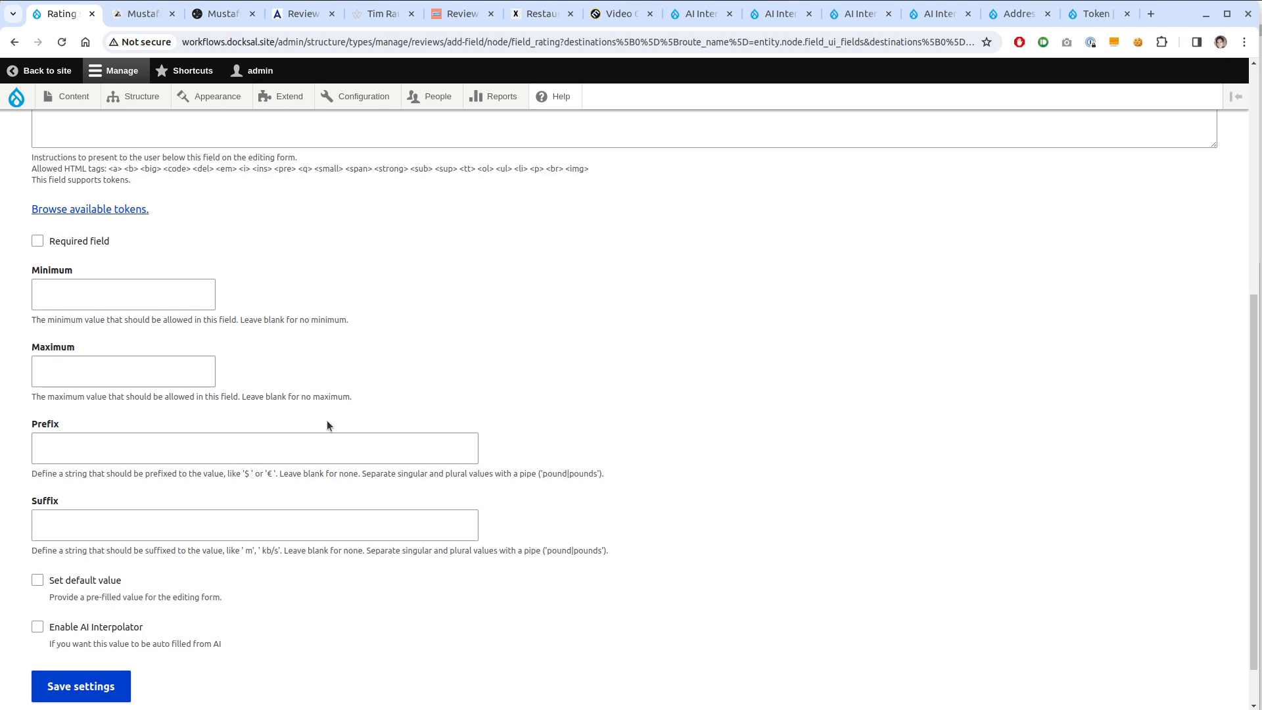
{"action": "left_click", "coordinate": [104, 302]}
{"action": "type", "text": "0"}
{"action": "left_click", "coordinate": [102, 372]}
{"action": "type", "text": "100"}
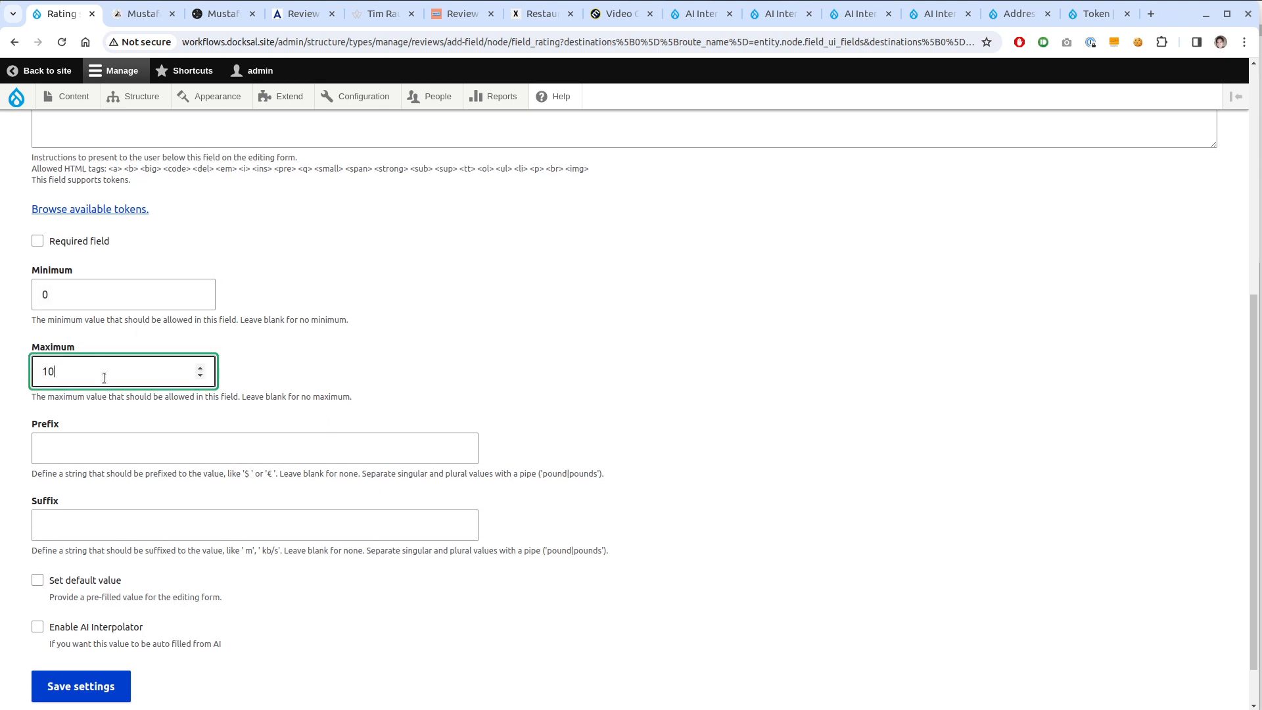
Enable the AI Interpolator for Rating with HTML Body as its base field
{"action": "scroll", "coordinate": [191, 507], "scroll_direction": "down", "scroll_amount": 1}
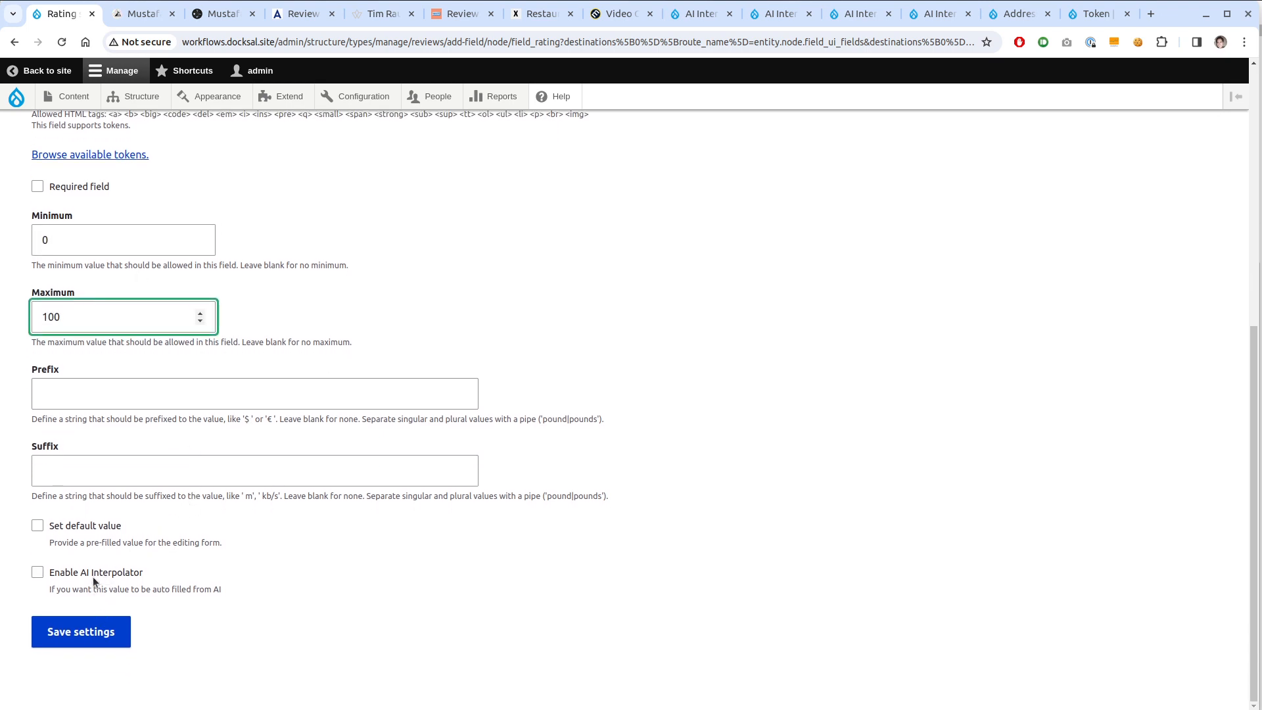
{"action": "left_click", "coordinate": [98, 573]}
{"action": "scroll", "coordinate": [219, 486], "scroll_direction": "down", "scroll_amount": 3}
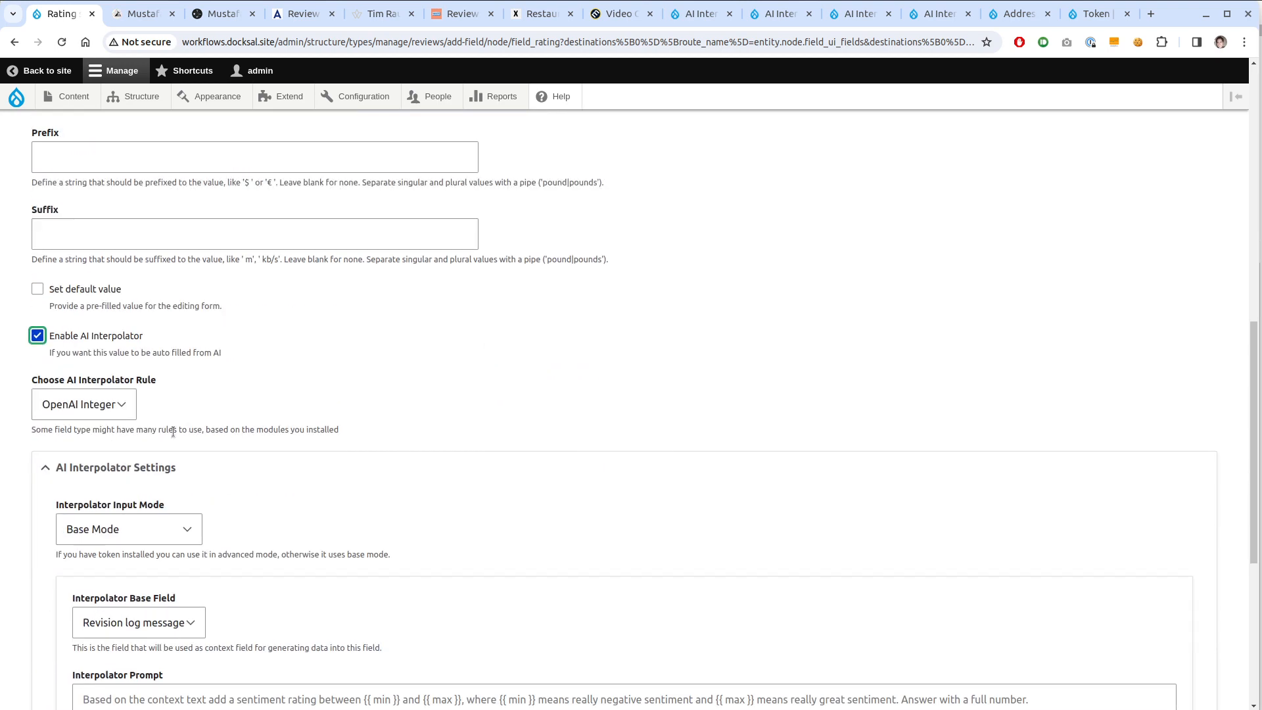
{"action": "scroll", "coordinate": [387, 407], "scroll_direction": "down", "scroll_amount": 3}
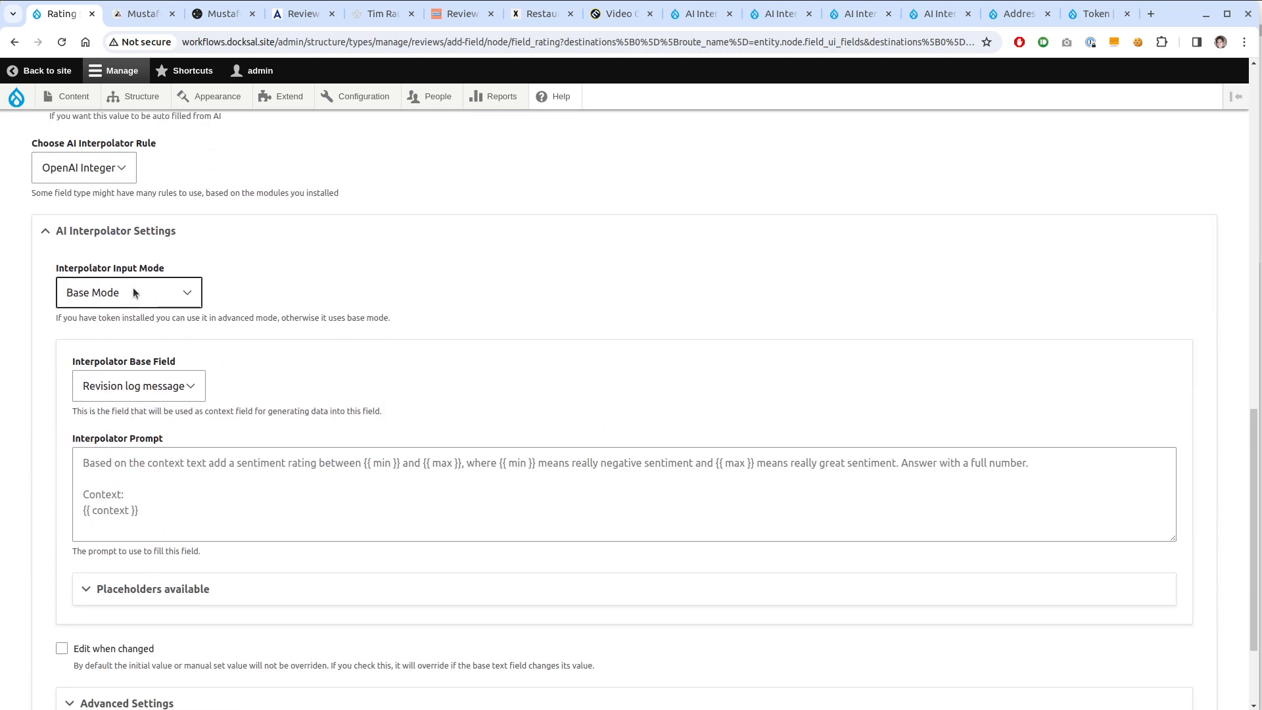
{"action": "left_click", "coordinate": [131, 390]}
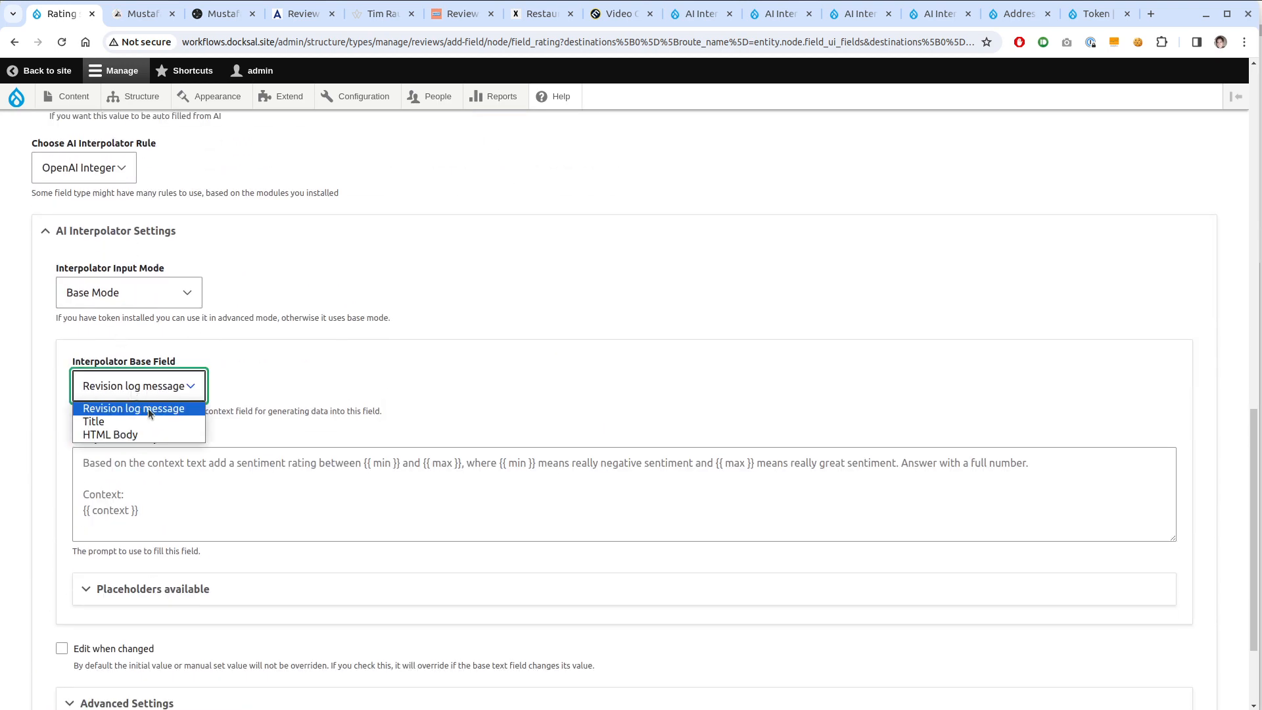
{"action": "left_click", "coordinate": [145, 434]}
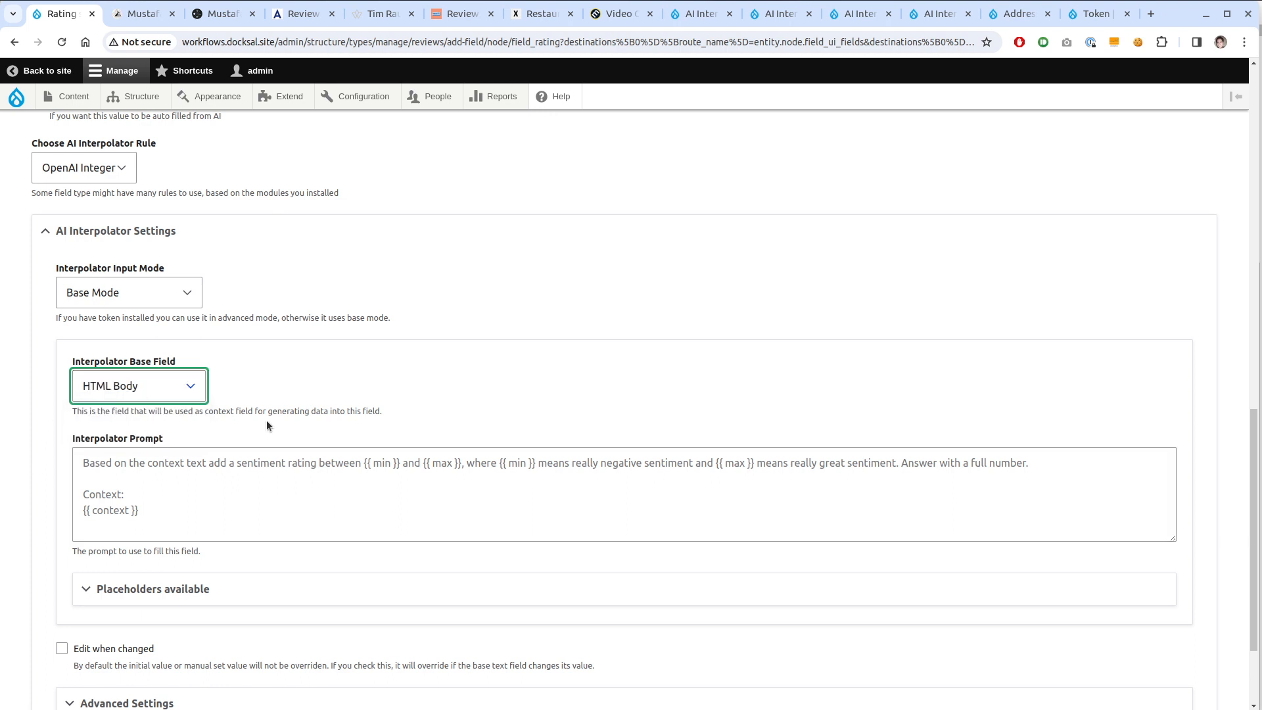
Inspect the sentiment prompt box's underlying HTML in the browser developer tools
{"action": "right_click", "coordinate": [176, 496]}
{"action": "left_click", "coordinate": [254, 479]}
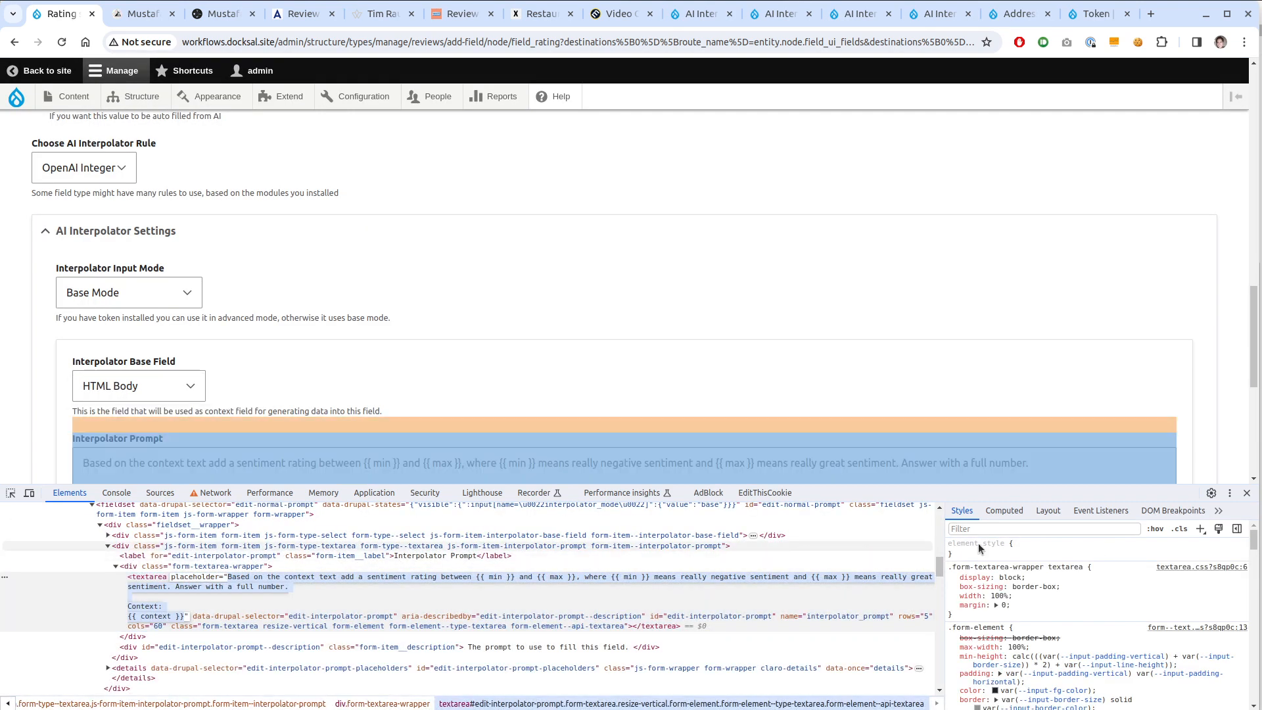
{"action": "left_click", "coordinate": [1247, 492]}
{"action": "left_click", "coordinate": [753, 508]}
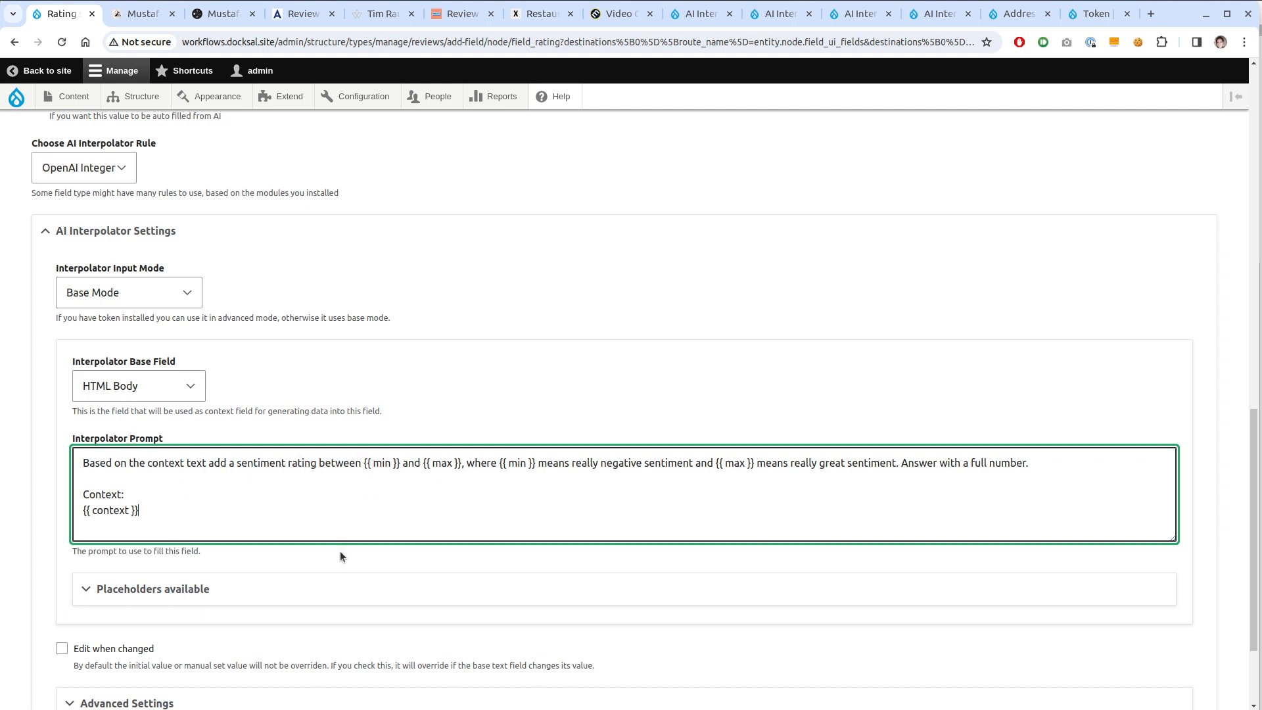
Expand and review the list of available prompt placeholders
{"action": "left_click", "coordinate": [211, 591]}
{"action": "scroll", "coordinate": [215, 598], "scroll_direction": "down", "scroll_amount": 1}
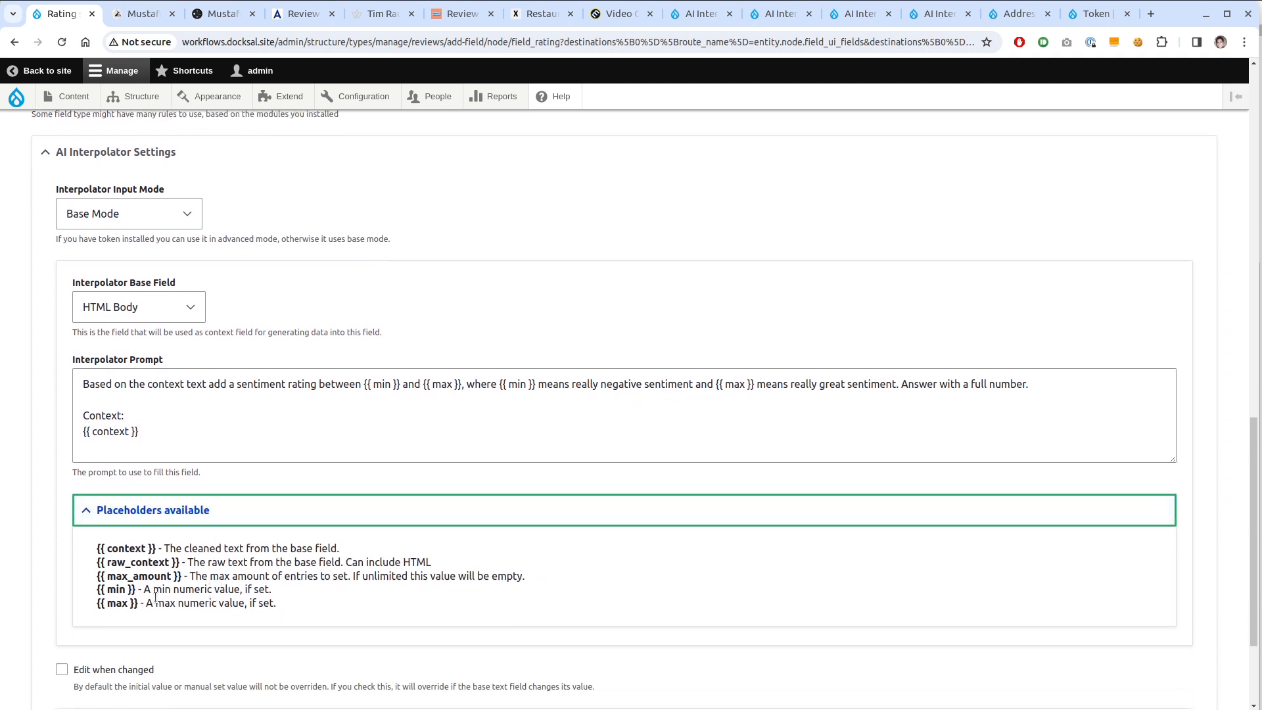
{"action": "scroll", "coordinate": [145, 395], "scroll_direction": "up", "scroll_amount": 1}
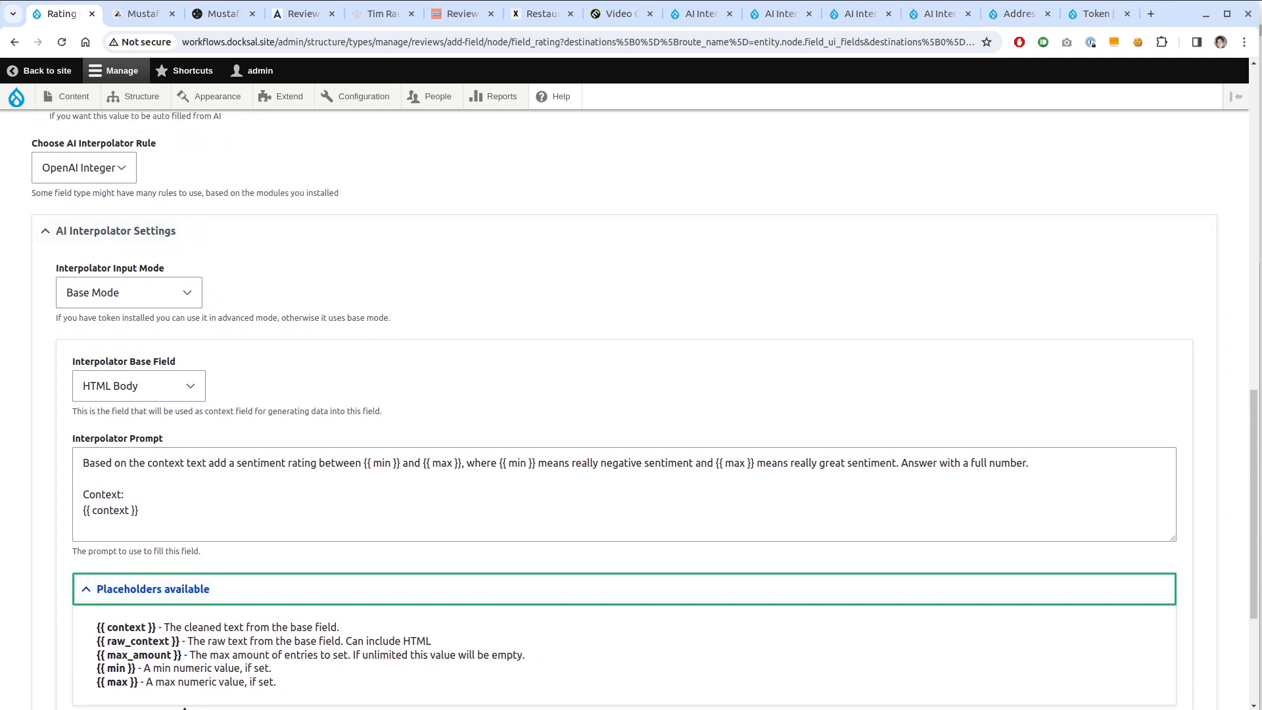
{"action": "scroll", "coordinate": [196, 274], "scroll_direction": "up", "scroll_amount": 4}
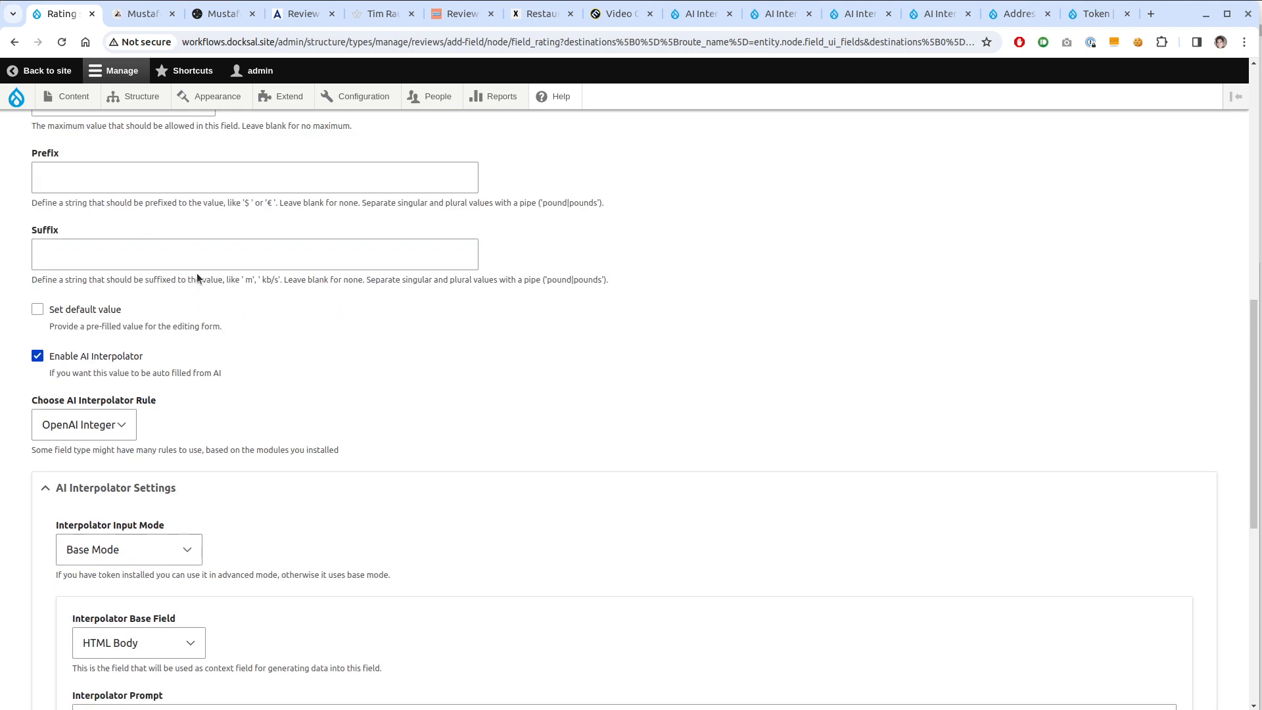
{"action": "scroll", "coordinate": [197, 157], "scroll_direction": "up", "scroll_amount": 5}
{"action": "scroll", "coordinate": [197, 319], "scroll_direction": "down", "scroll_amount": 4}
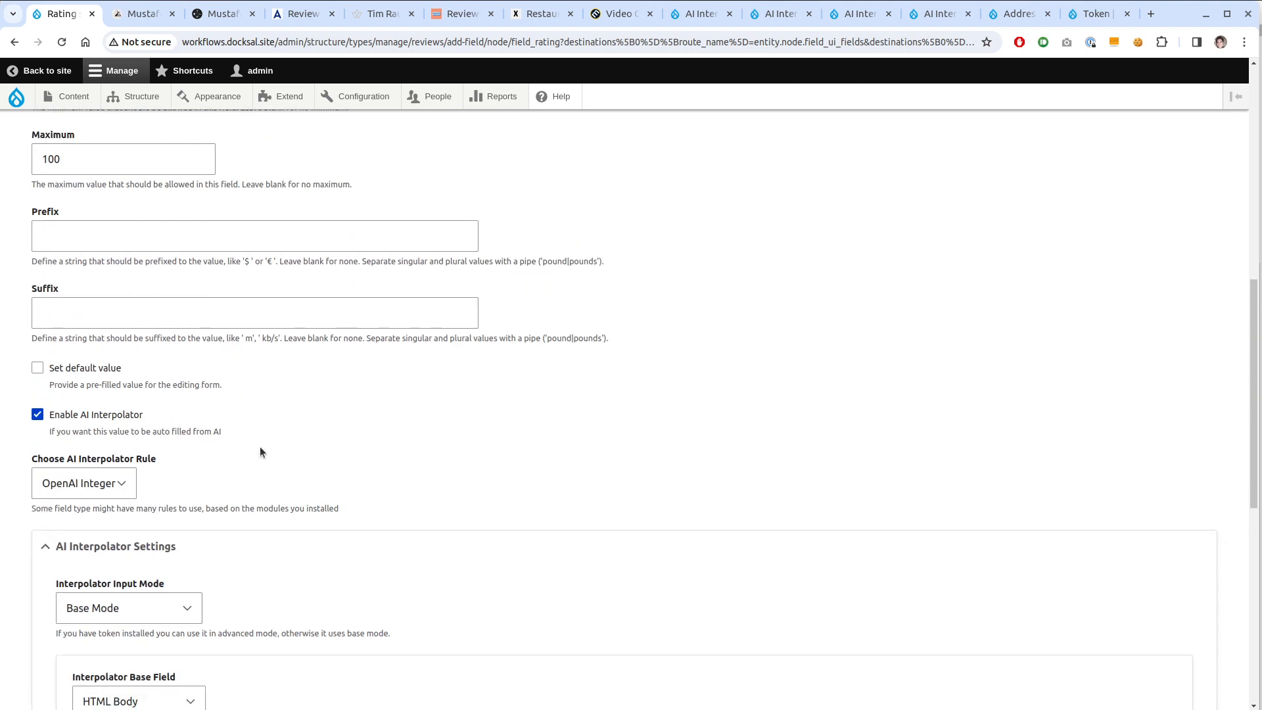
{"action": "scroll", "coordinate": [260, 452], "scroll_direction": "down", "scroll_amount": 3}
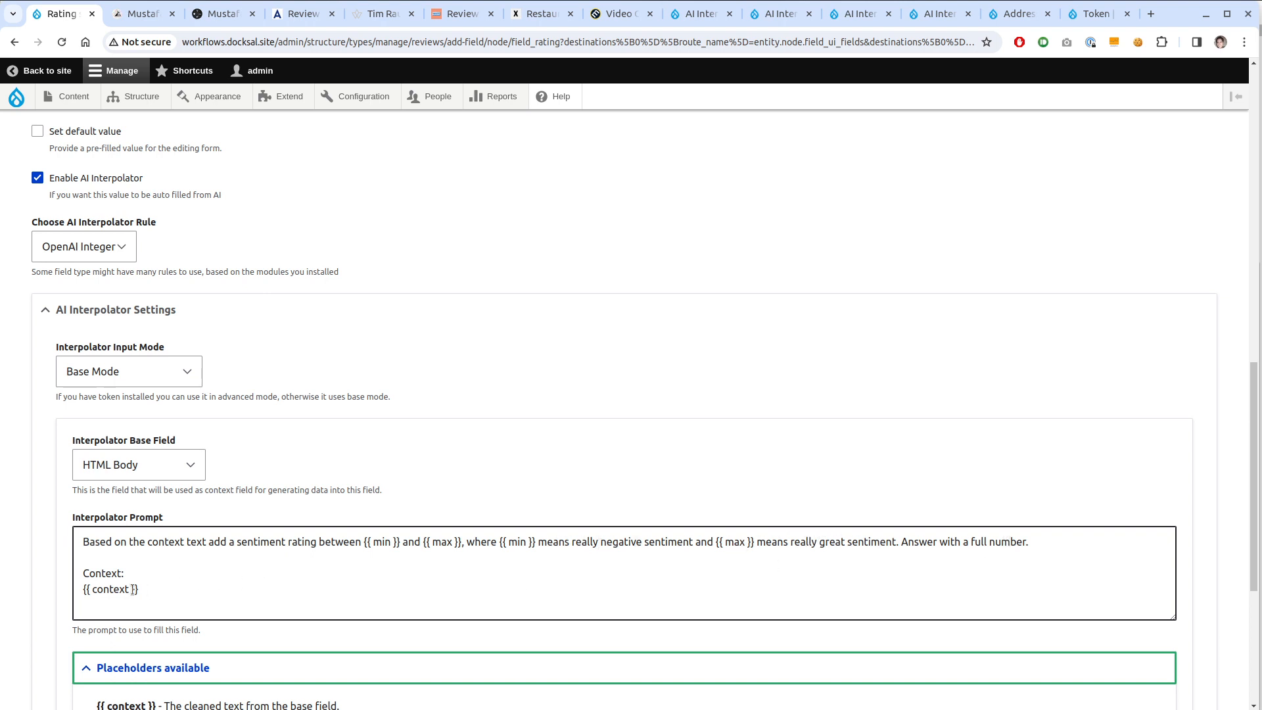
{"action": "left_click", "coordinate": [174, 476]}
{"action": "left_click", "coordinate": [366, 597]}
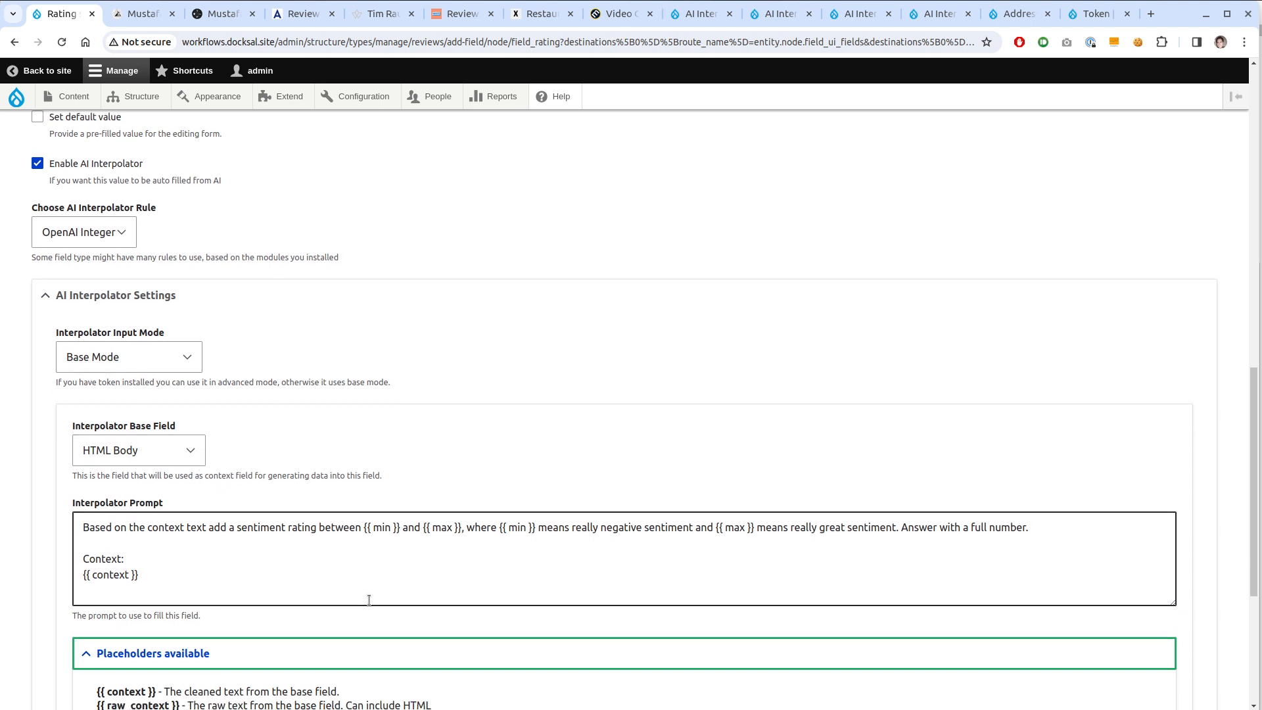
{"action": "scroll", "coordinate": [368, 588], "scroll_direction": "down", "scroll_amount": 5}
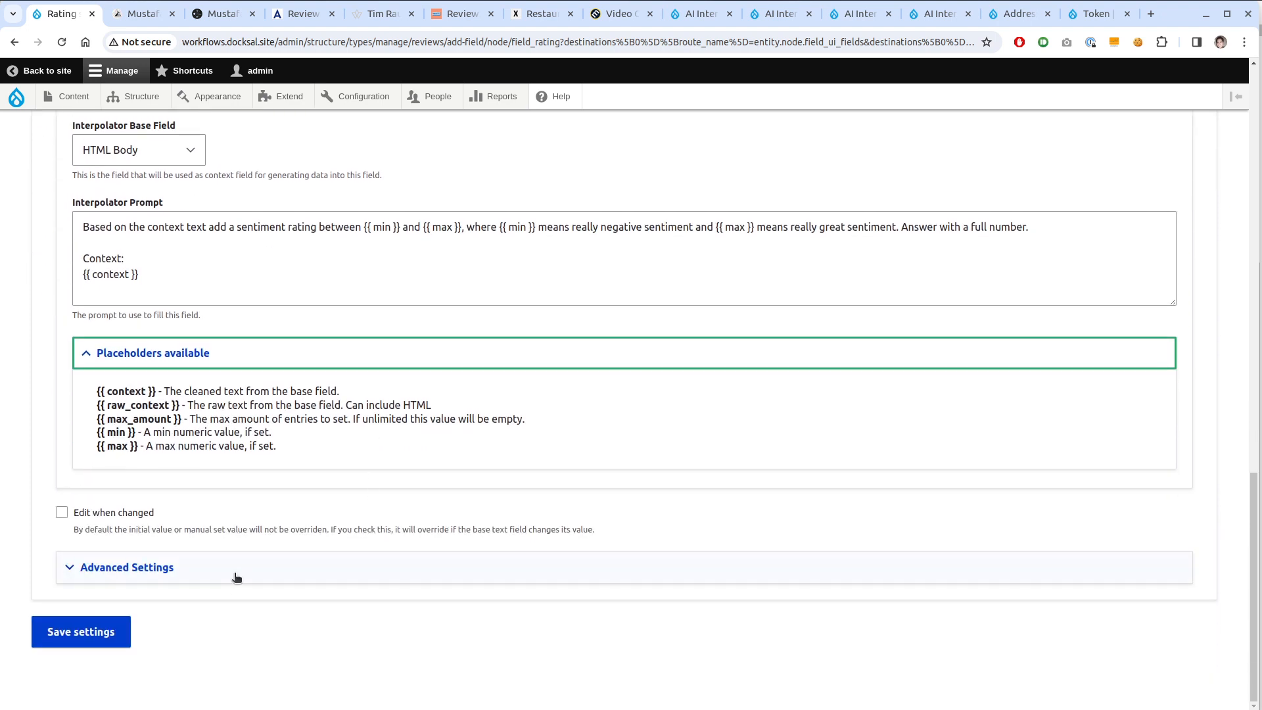
In Advanced Settings, use the Batch worker and the gpt-4-turbo-preview OpenAI model
{"action": "left_click", "coordinate": [236, 577]}
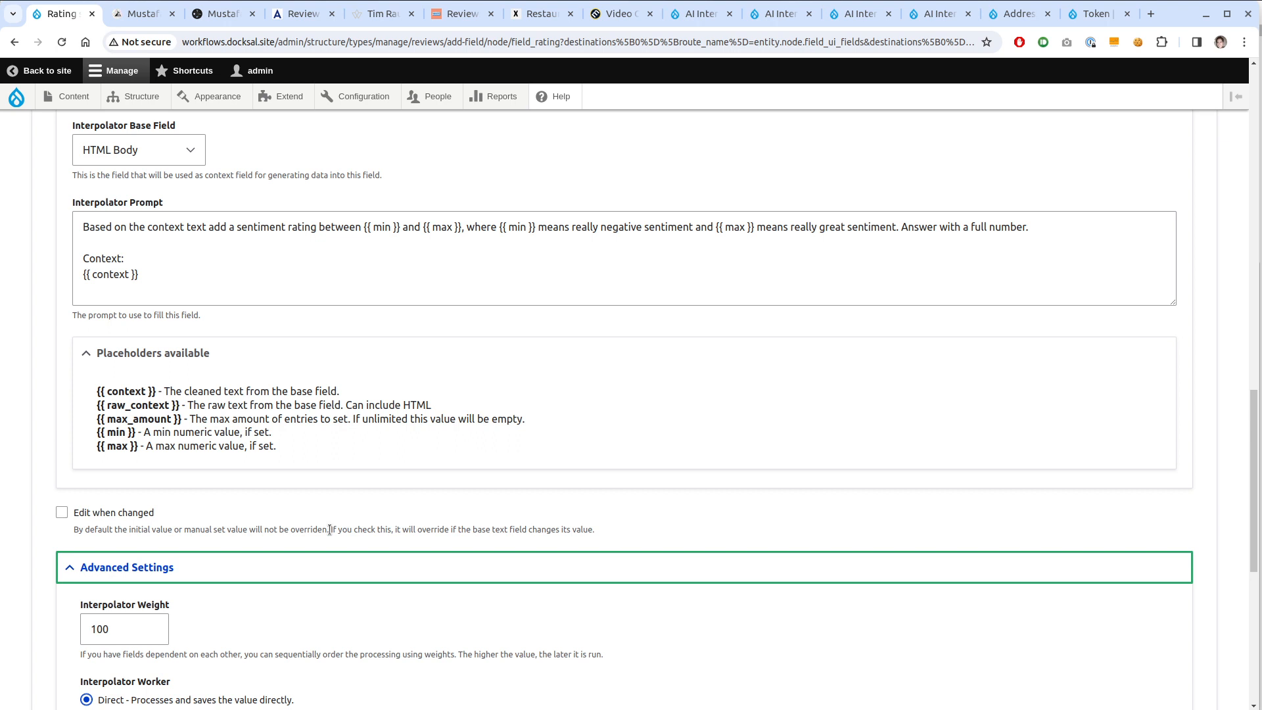
{"action": "scroll", "coordinate": [327, 532], "scroll_direction": "down", "scroll_amount": 3}
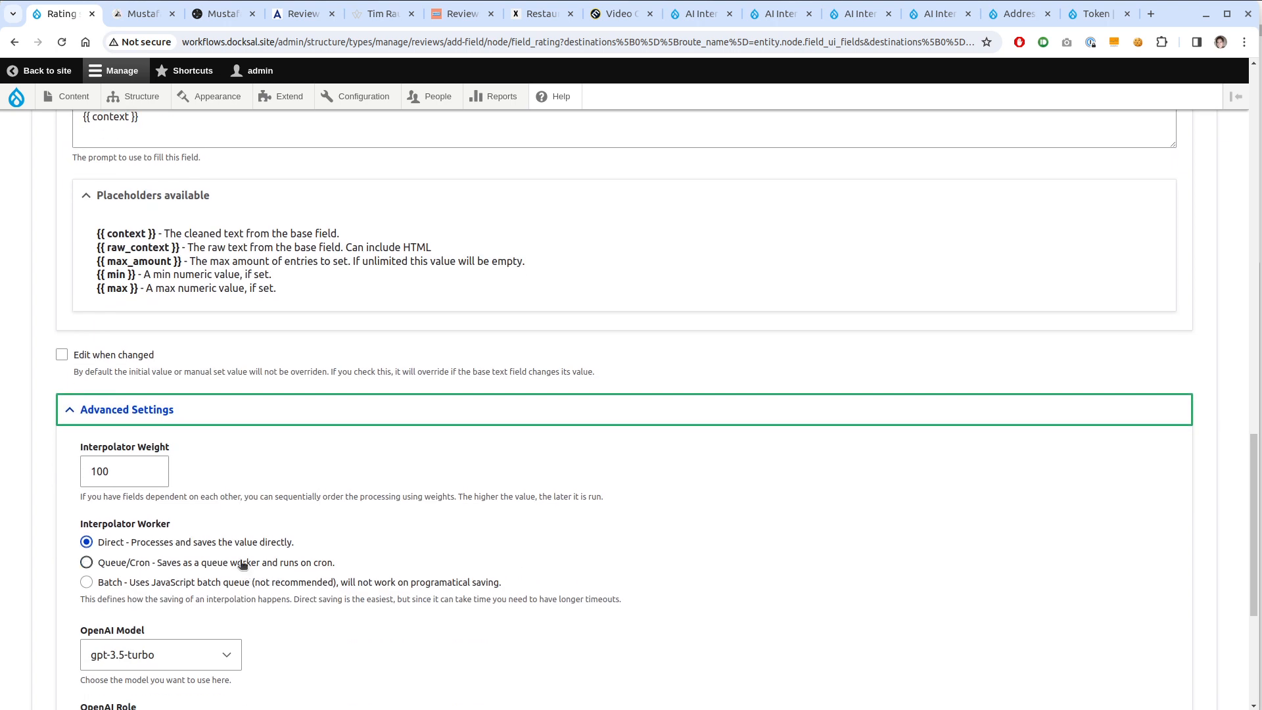
{"action": "left_click", "coordinate": [181, 588]}
{"action": "scroll", "coordinate": [176, 622], "scroll_direction": "down", "scroll_amount": 3}
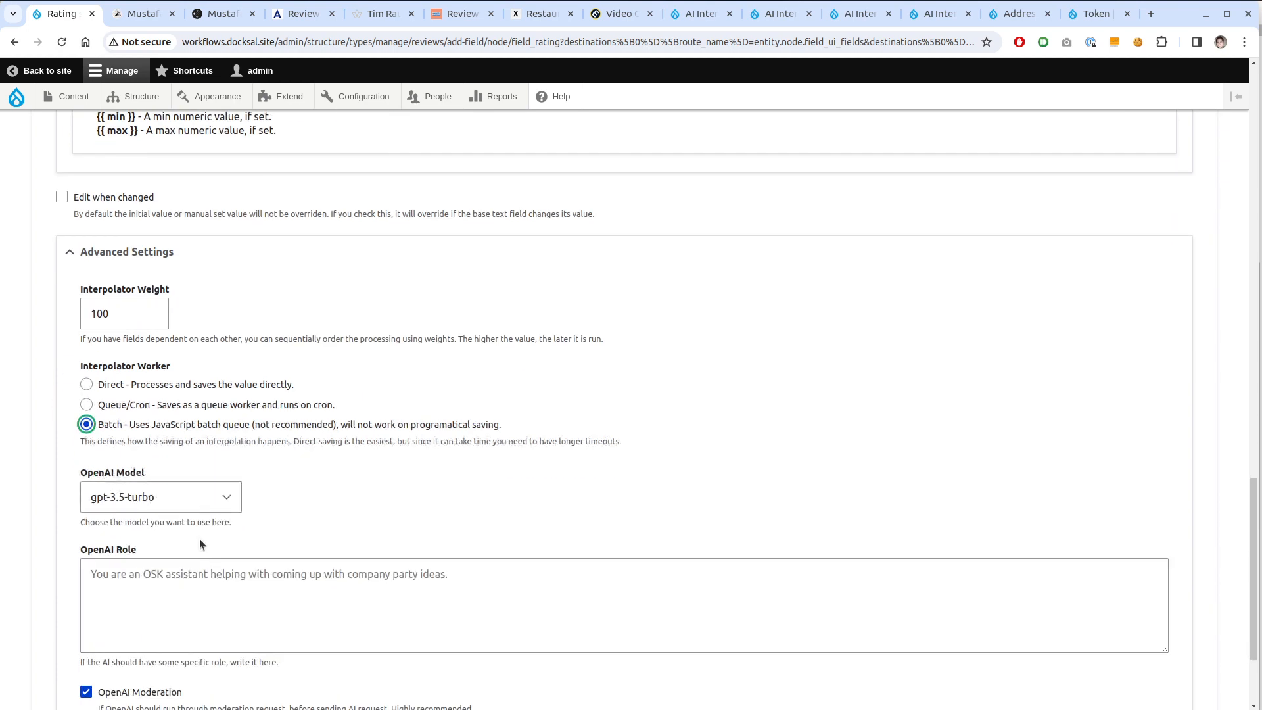
{"action": "left_click", "coordinate": [212, 498]}
{"action": "left_click", "coordinate": [193, 573]}
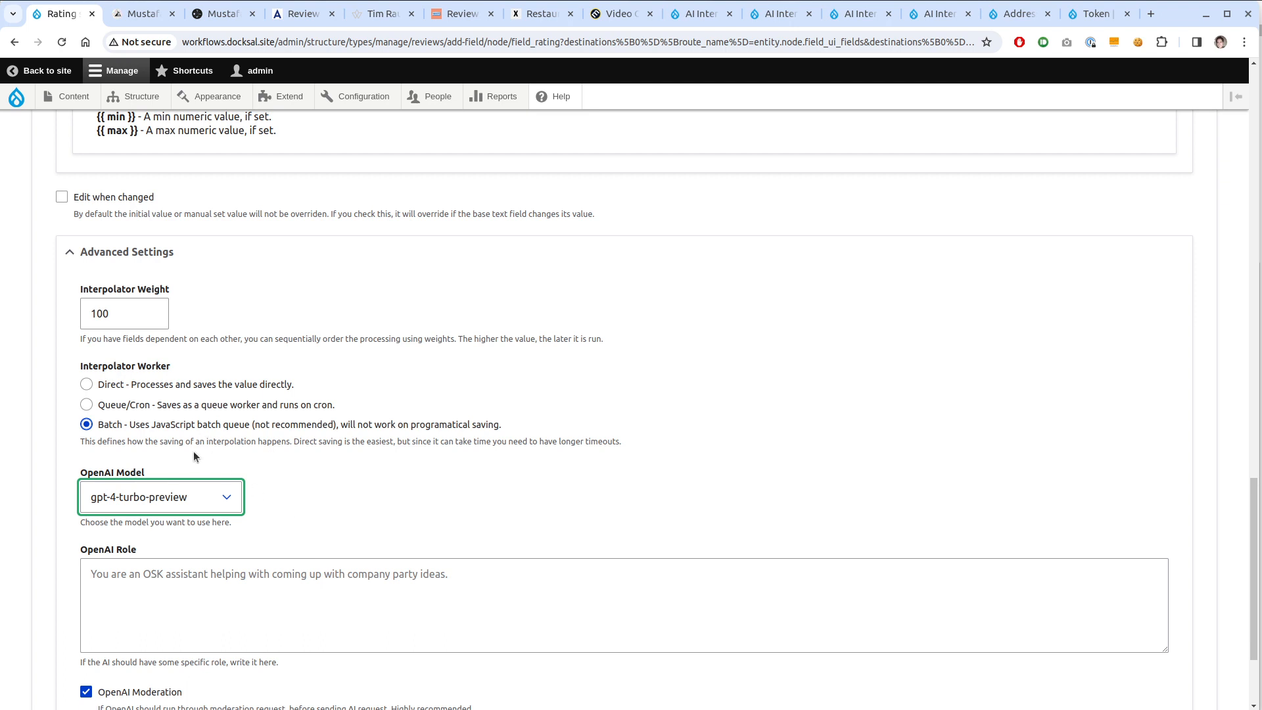
Set the interpolator weight to 101 and begin an OpenAI Role as a restaurant meta-review editor
{"action": "left_click_drag", "start_coordinate": [103, 315], "coordinate": [116, 317]}
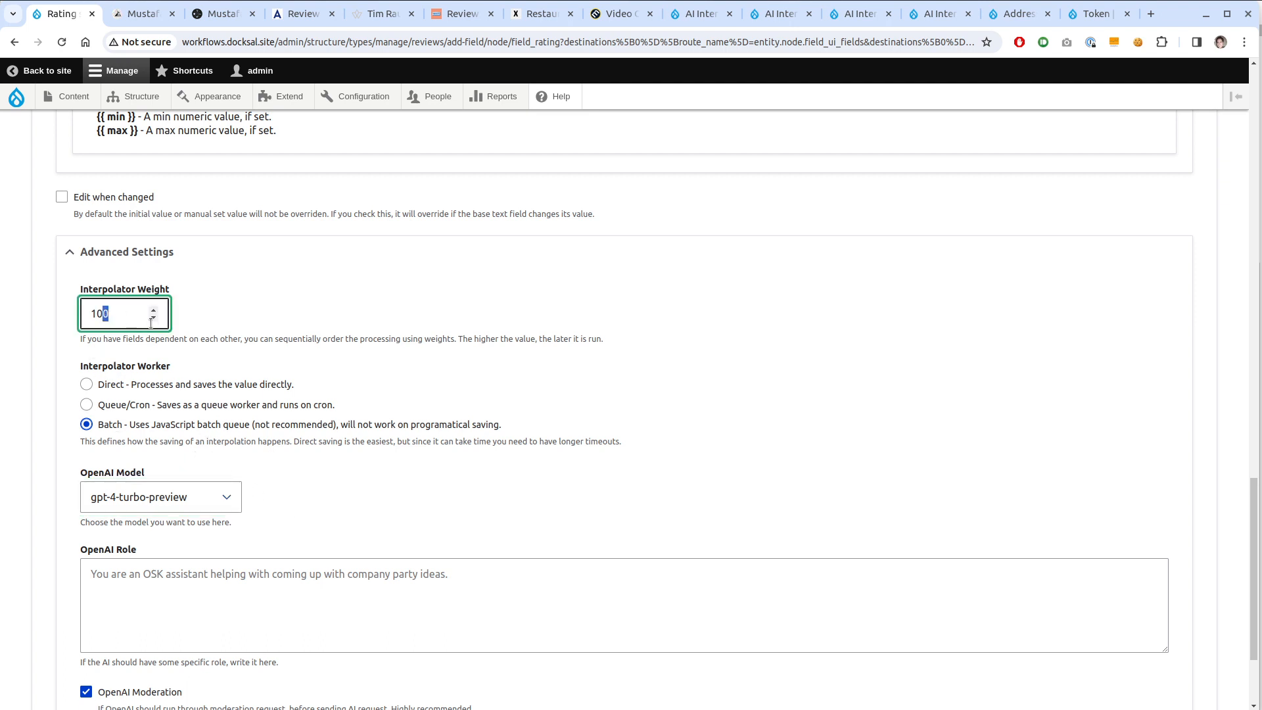
{"action": "type", "text": "1"}
{"action": "scroll", "coordinate": [330, 454], "scroll_direction": "down", "scroll_amount": 3}
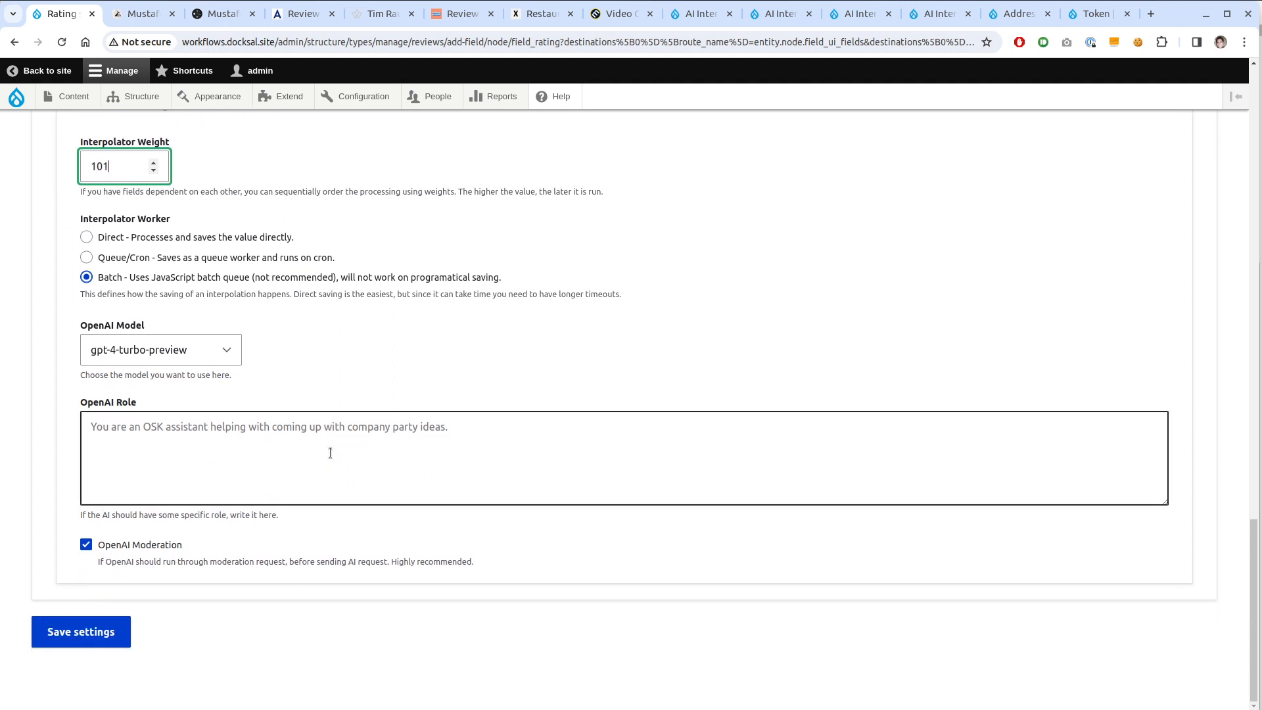
{"action": "left_click", "coordinate": [282, 451]}
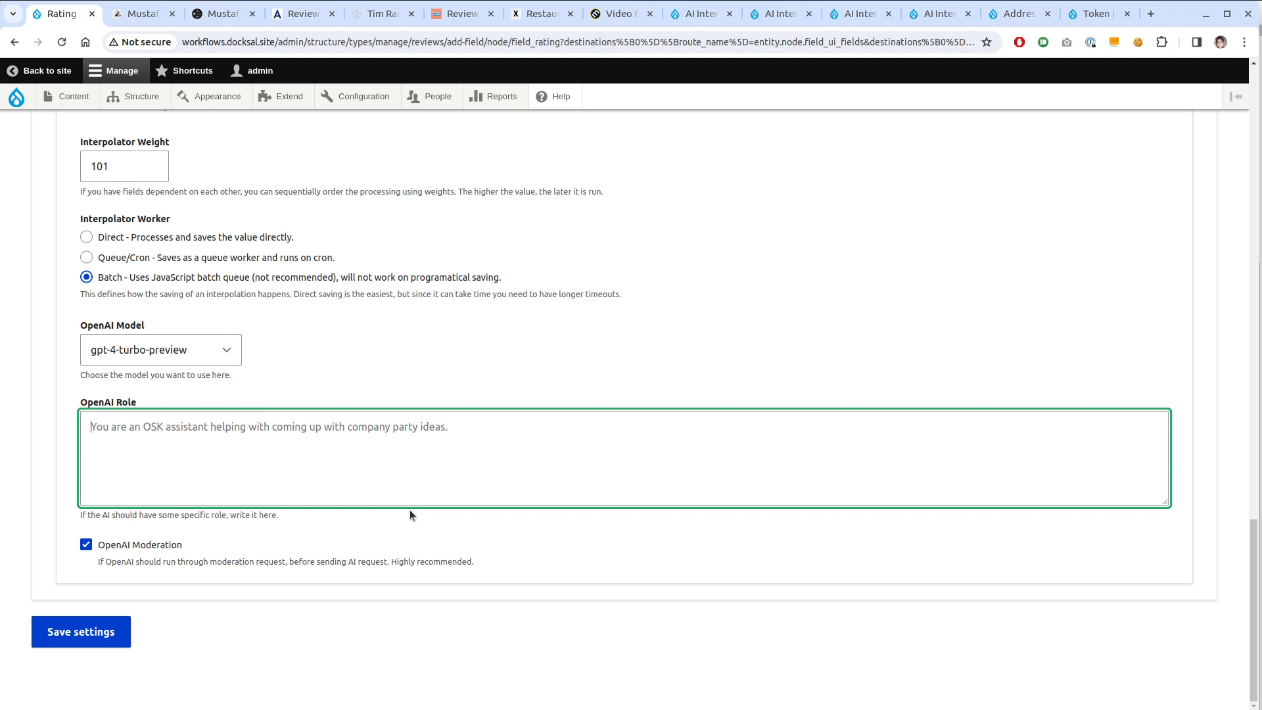
{"action": "type", "text": "You "}
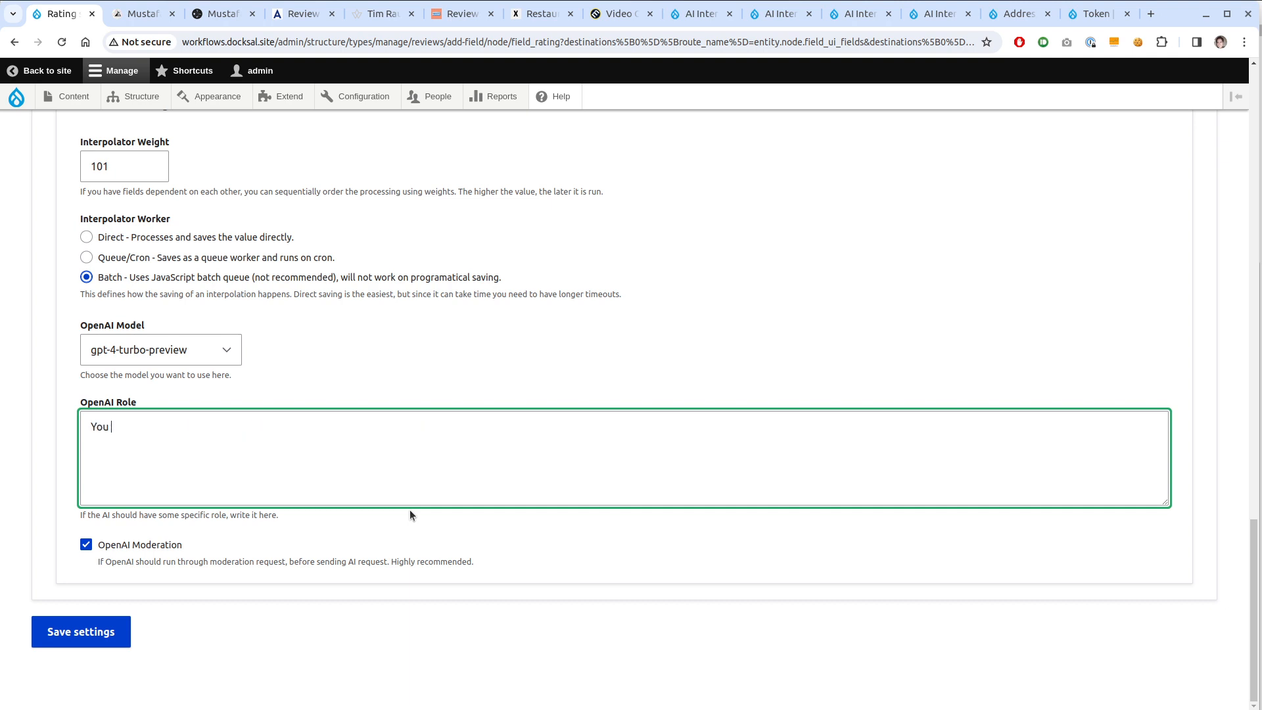
{"action": "type", "text": "are an editor of a restaurant me"}
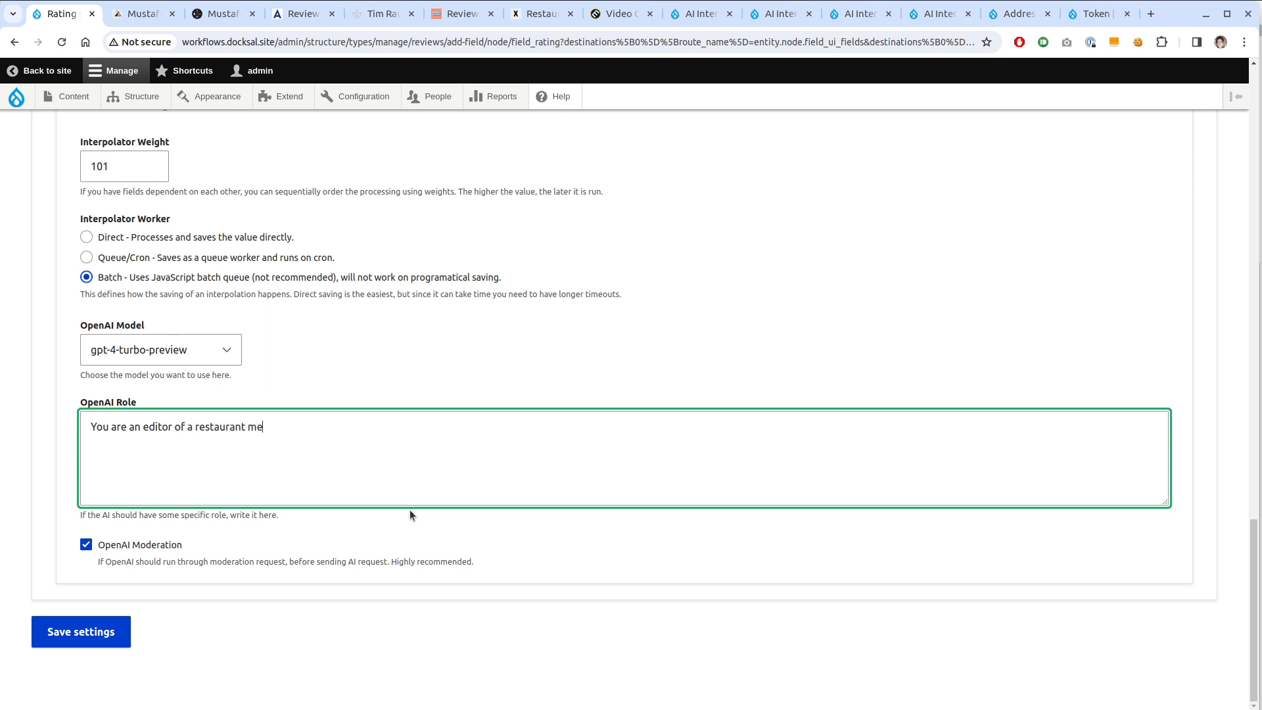
{"action": "type", "text": "ta review website that tries"}
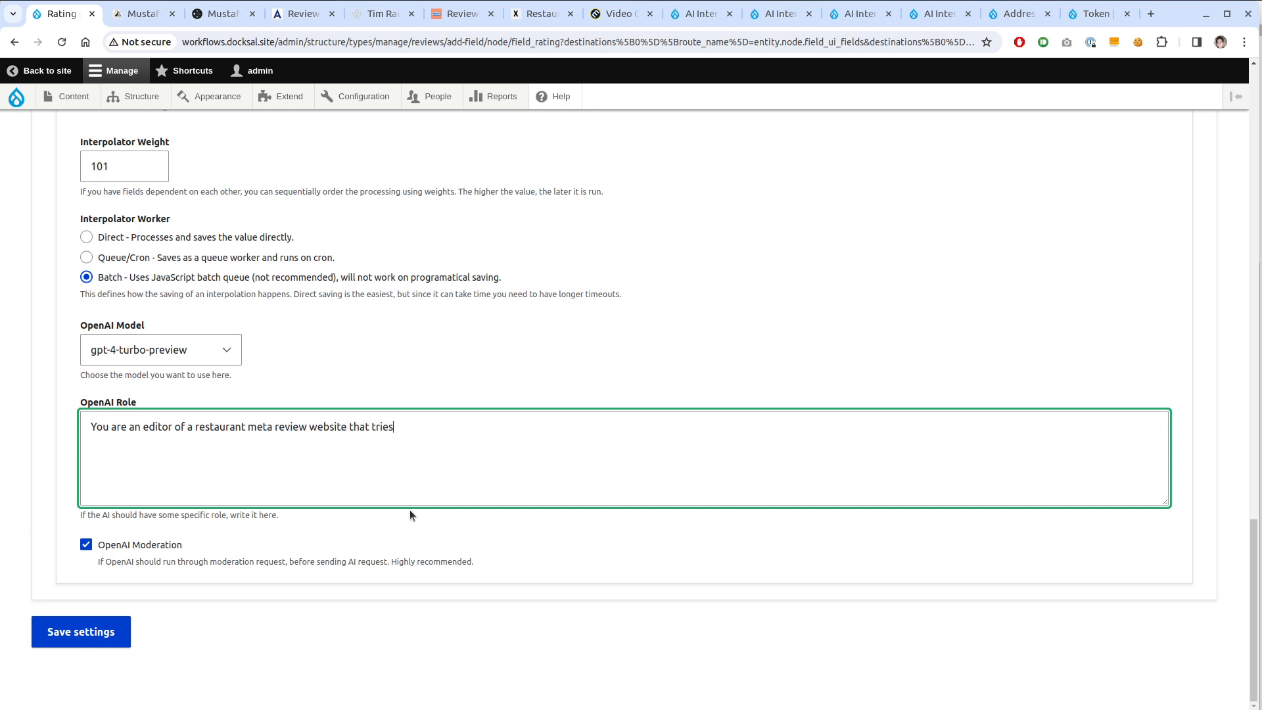
{"action": "type", "text": " to normalize reviews into a "}
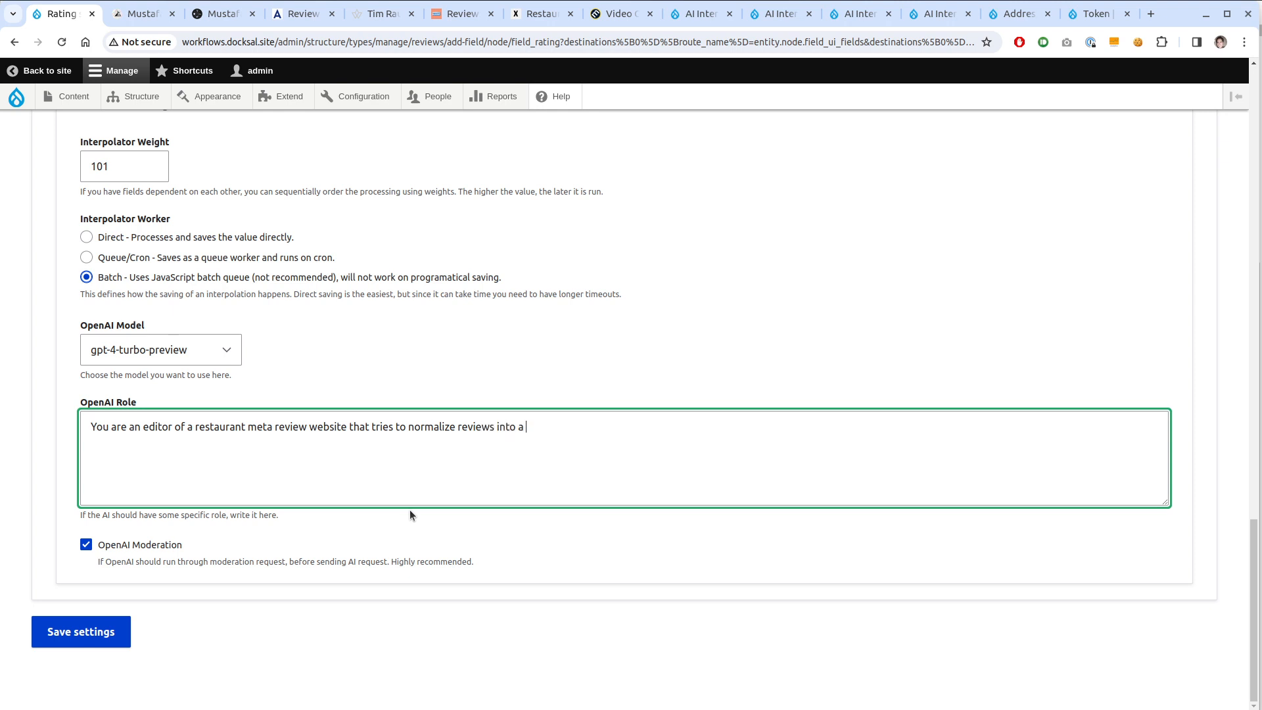
{"action": "type", "text": "rating of 0 to 100."}
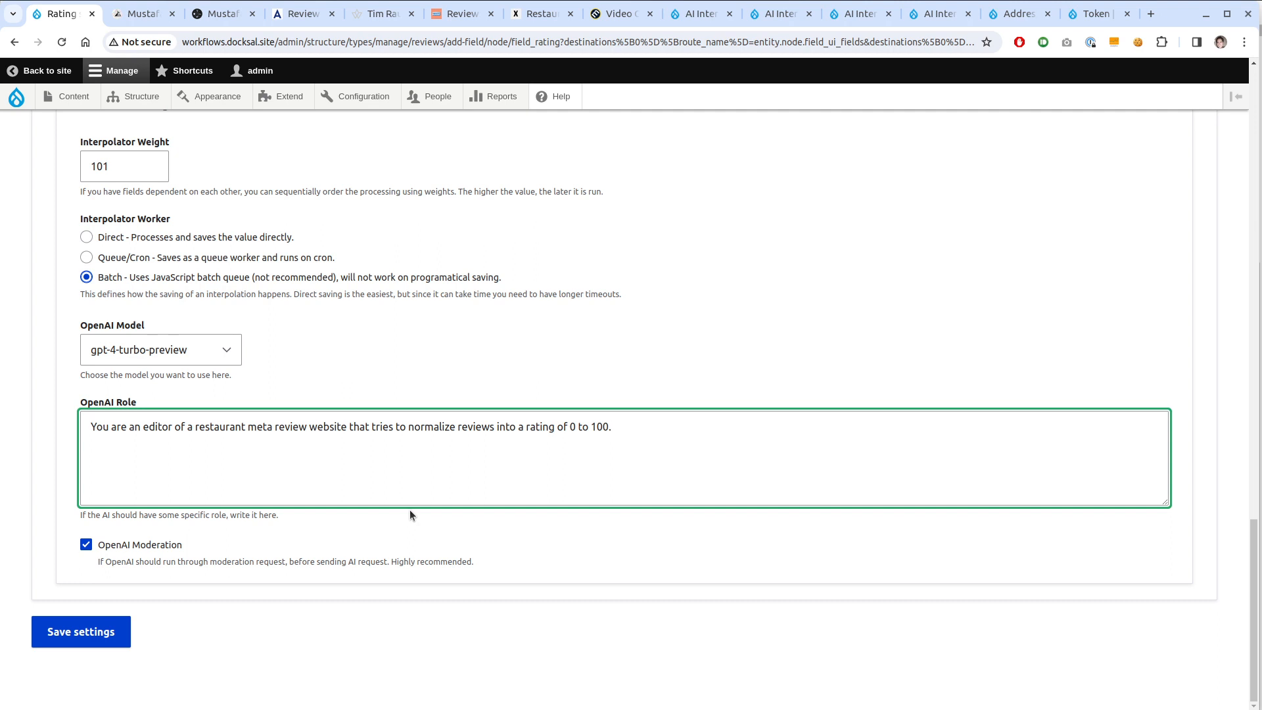
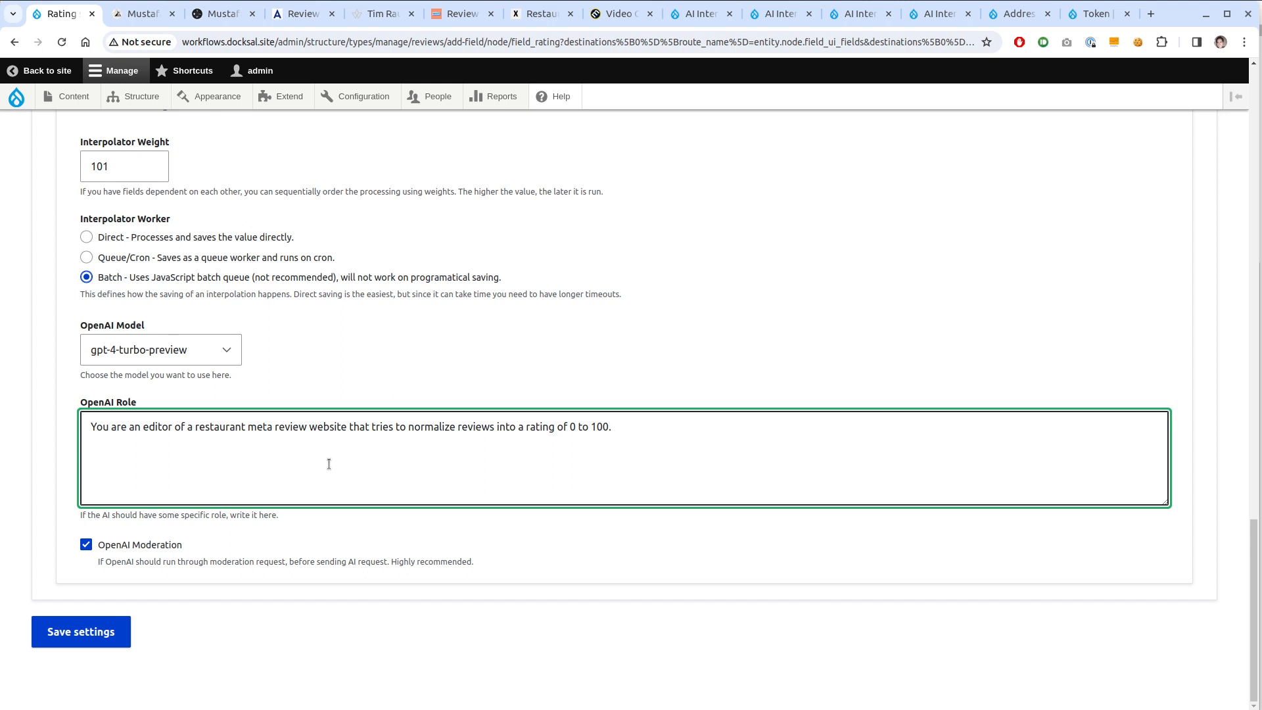
Save the Rating field's AI Interpolator settings
{"action": "left_click", "coordinate": [113, 632]}
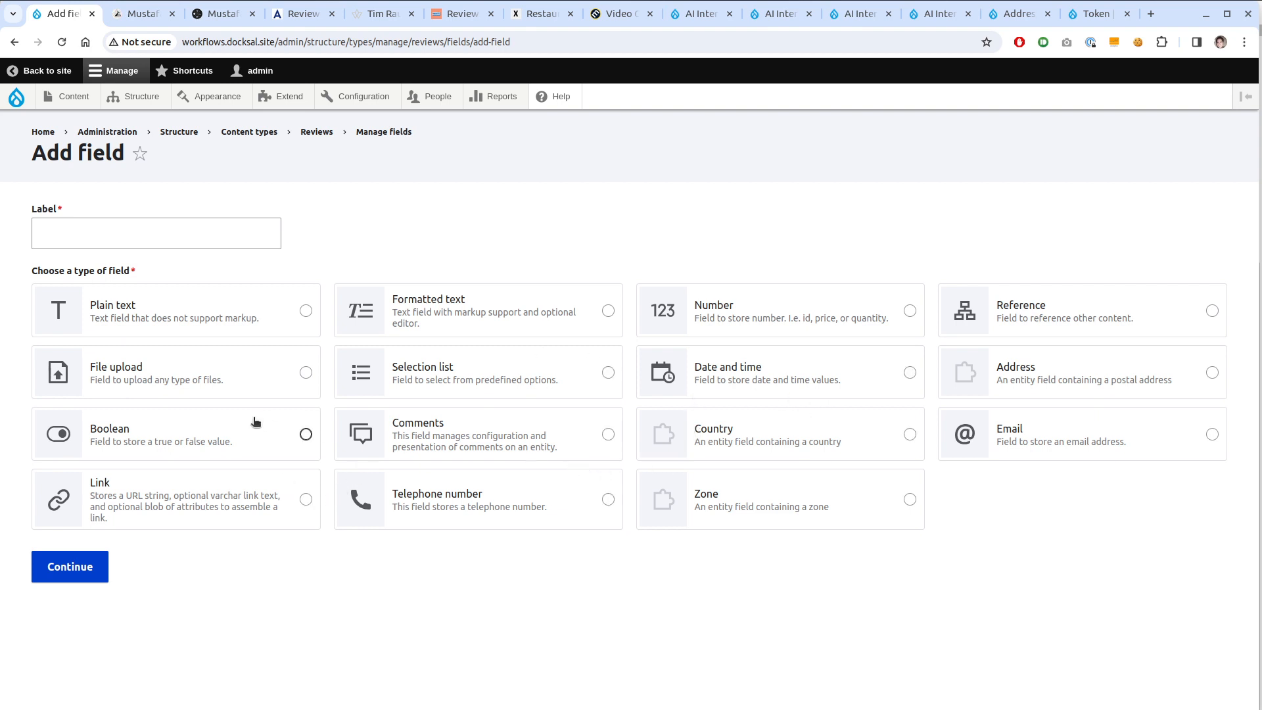
Create a new image upload field labelled 'Screenshot' on Reviews
{"action": "left_click", "coordinate": [250, 396]}
{"action": "left_click", "coordinate": [756, 632]}
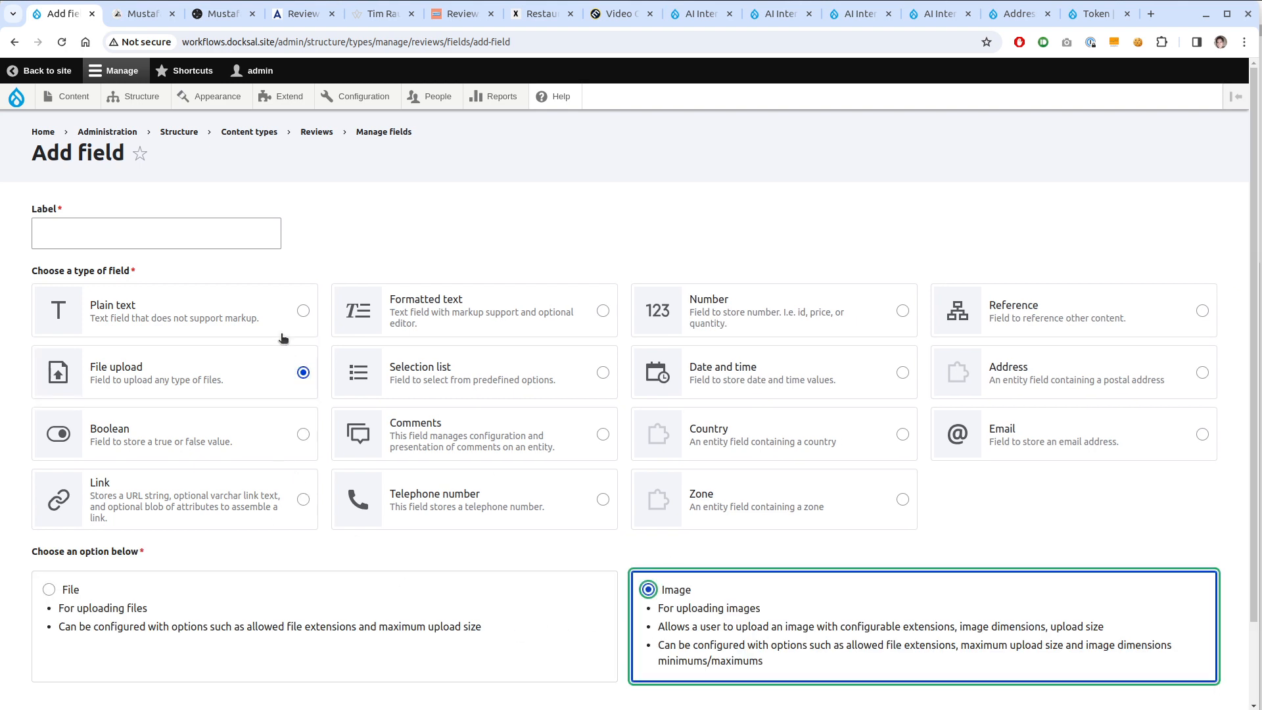
{"action": "left_click", "coordinate": [215, 238]}
{"action": "type", "text": "Scre"}
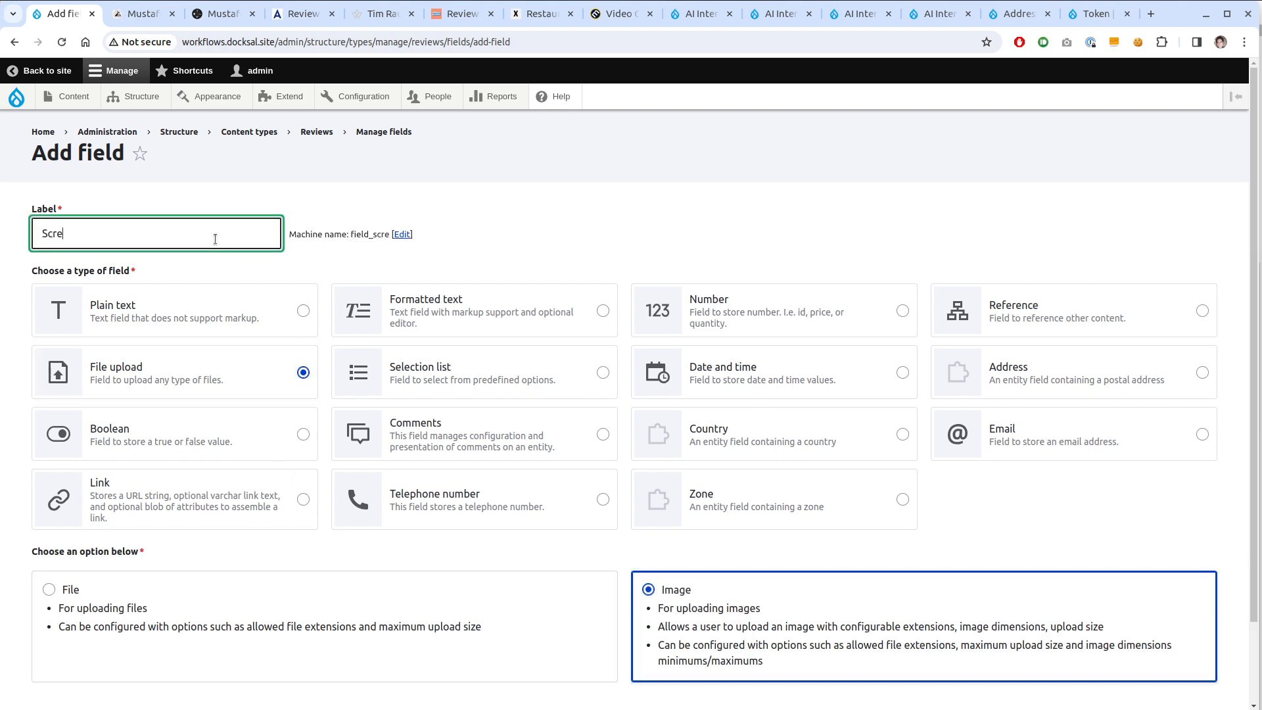
{"action": "type", "text": "enshot"}
{"action": "scroll", "coordinate": [191, 295], "scroll_direction": "down", "scroll_amount": 2}
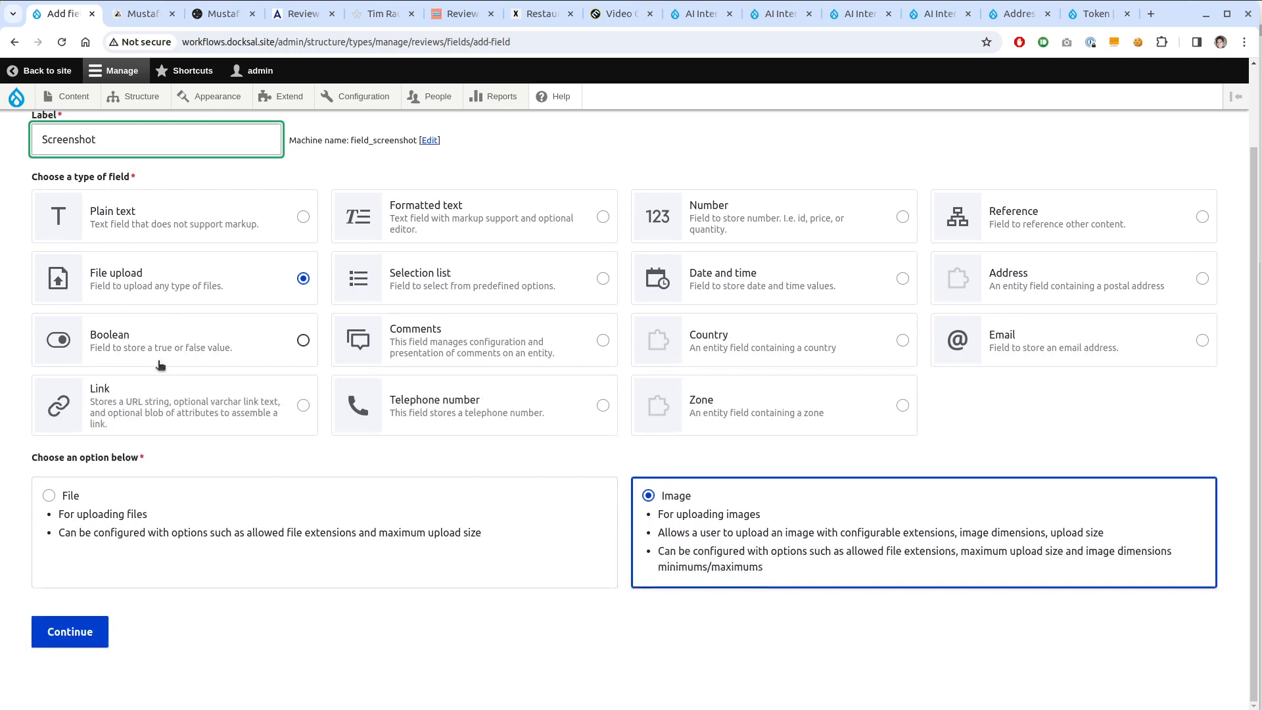
{"action": "left_click", "coordinate": [98, 630]}
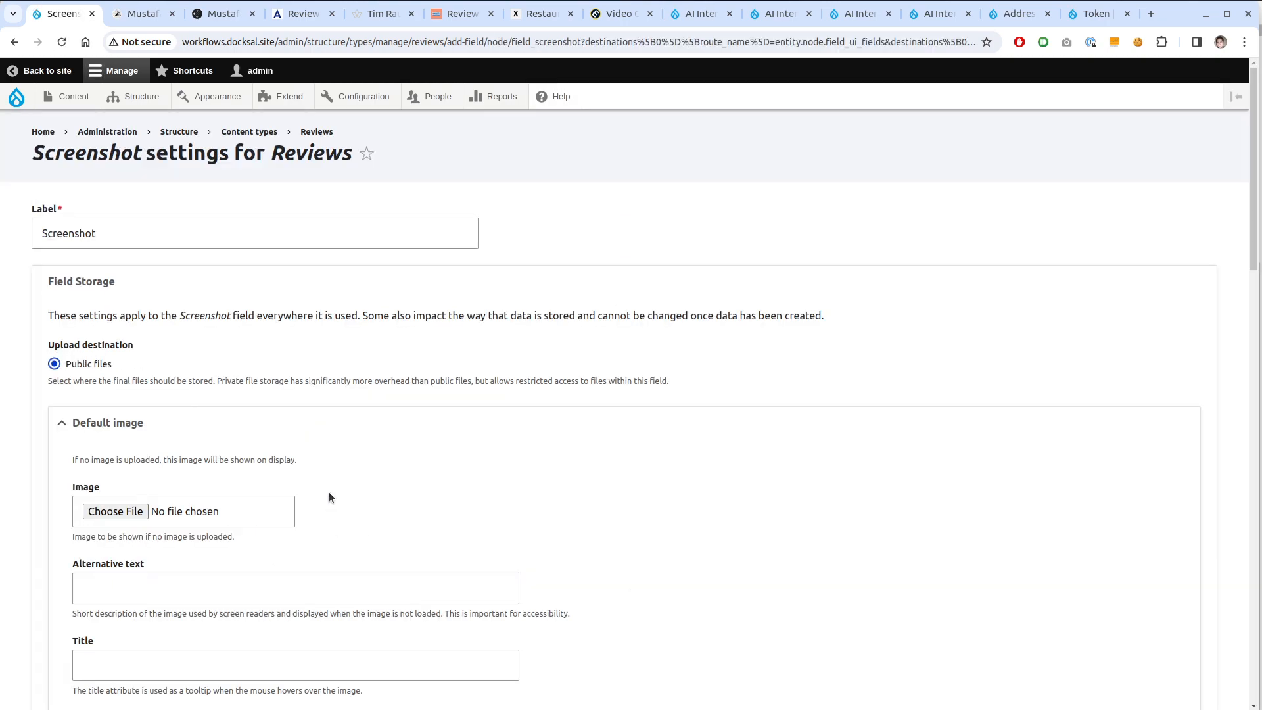
Disable the Alt field and enable AI Interpolator for the Screenshot field
{"action": "scroll", "coordinate": [332, 472], "scroll_direction": "down", "scroll_amount": 15}
{"action": "scroll", "coordinate": [332, 472], "scroll_direction": "up", "scroll_amount": 5}
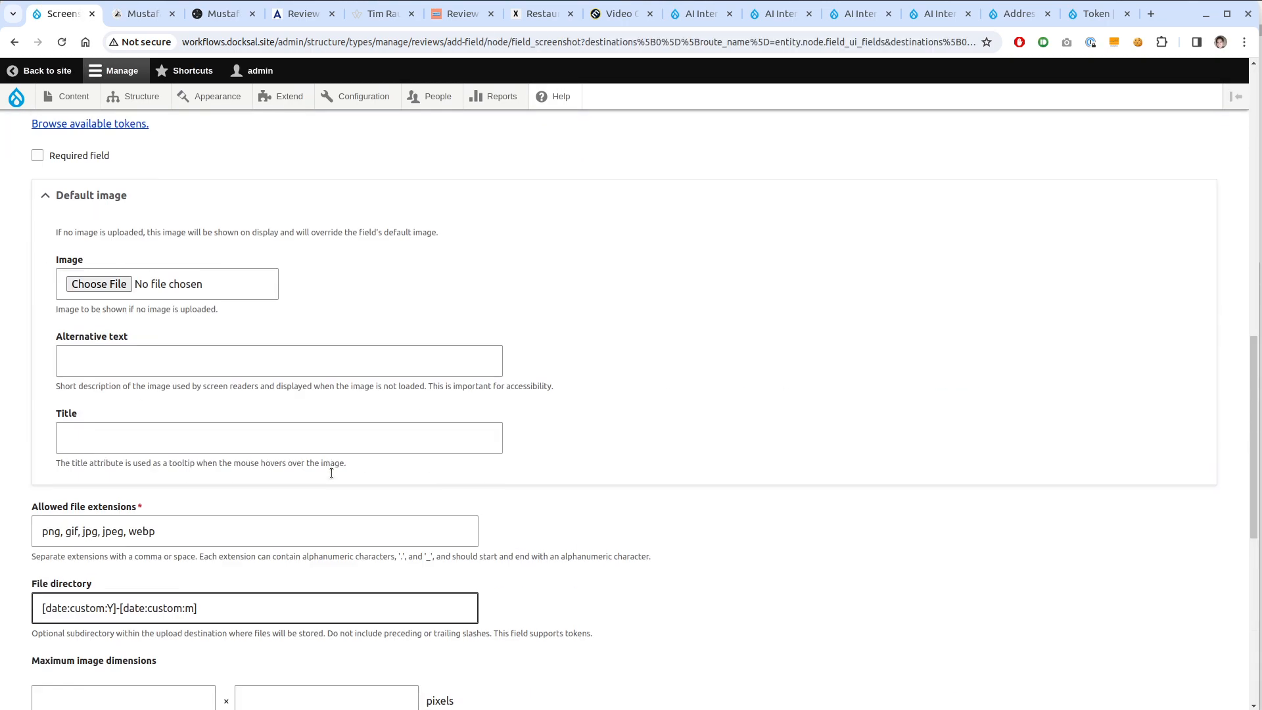
{"action": "scroll", "coordinate": [372, 456], "scroll_direction": "up", "scroll_amount": 6}
{"action": "scroll", "coordinate": [373, 456], "scroll_direction": "down", "scroll_amount": 12}
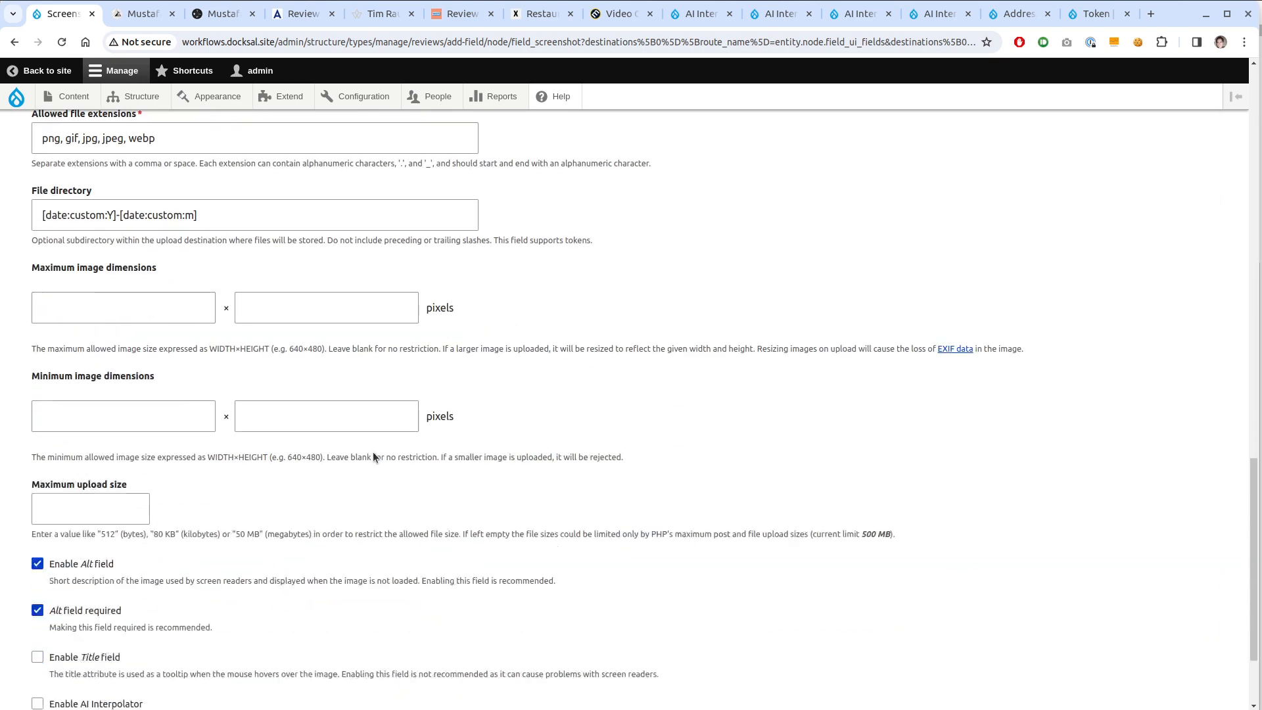
{"action": "scroll", "coordinate": [373, 456], "scroll_direction": "down", "scroll_amount": 3}
{"action": "left_click", "coordinate": [38, 432]}
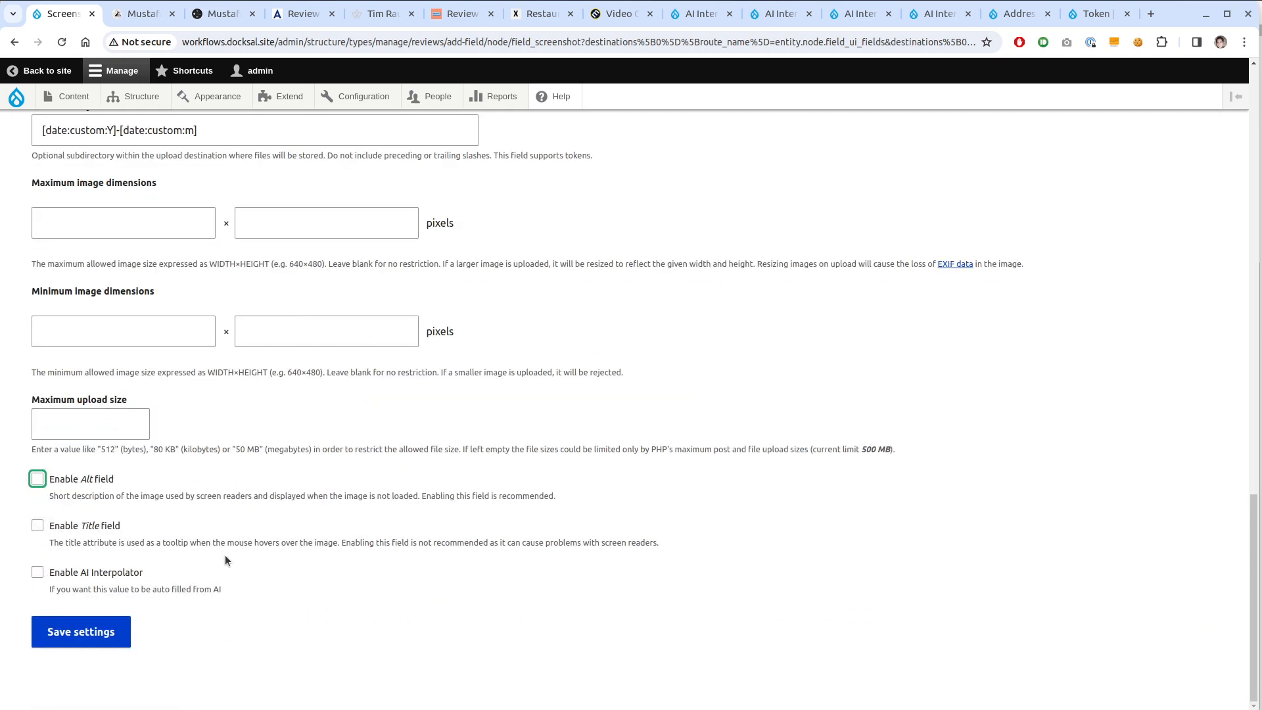
{"action": "left_click", "coordinate": [38, 572]}
{"action": "scroll", "coordinate": [108, 442], "scroll_direction": "down", "scroll_amount": 3}
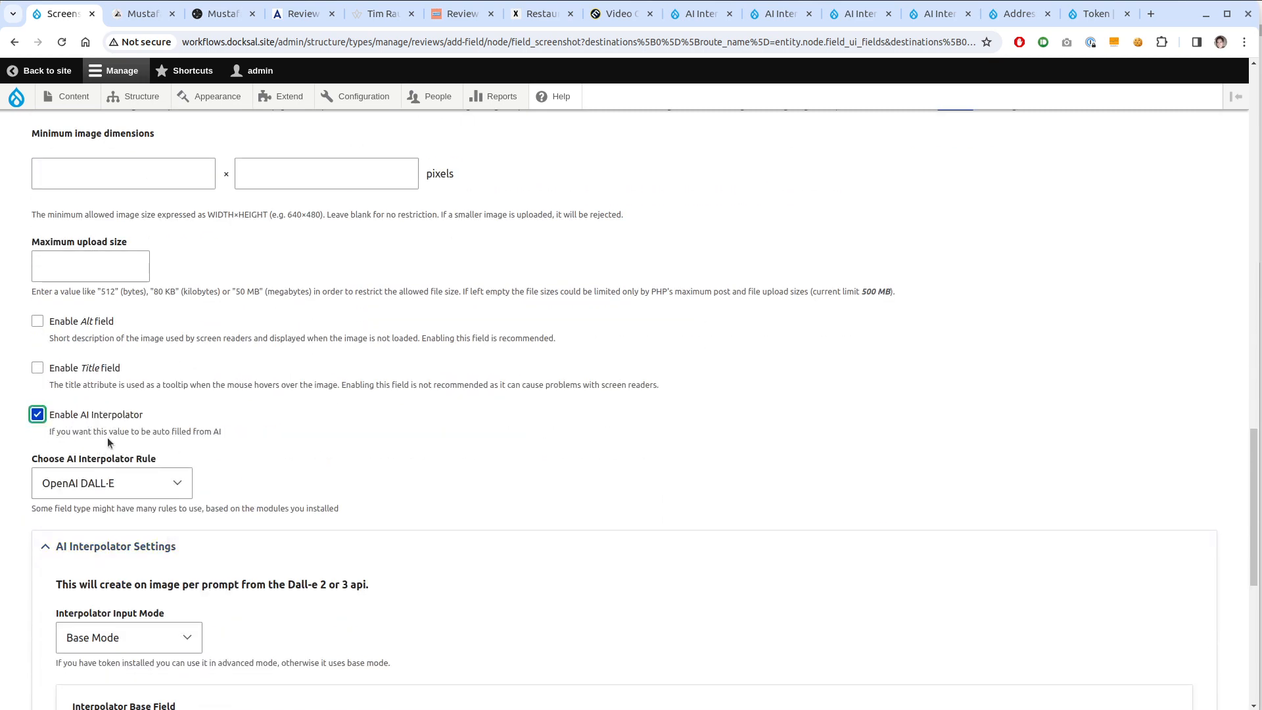
{"action": "scroll", "coordinate": [263, 417], "scroll_direction": "down", "scroll_amount": 3}
{"action": "left_click", "coordinate": [147, 333]}
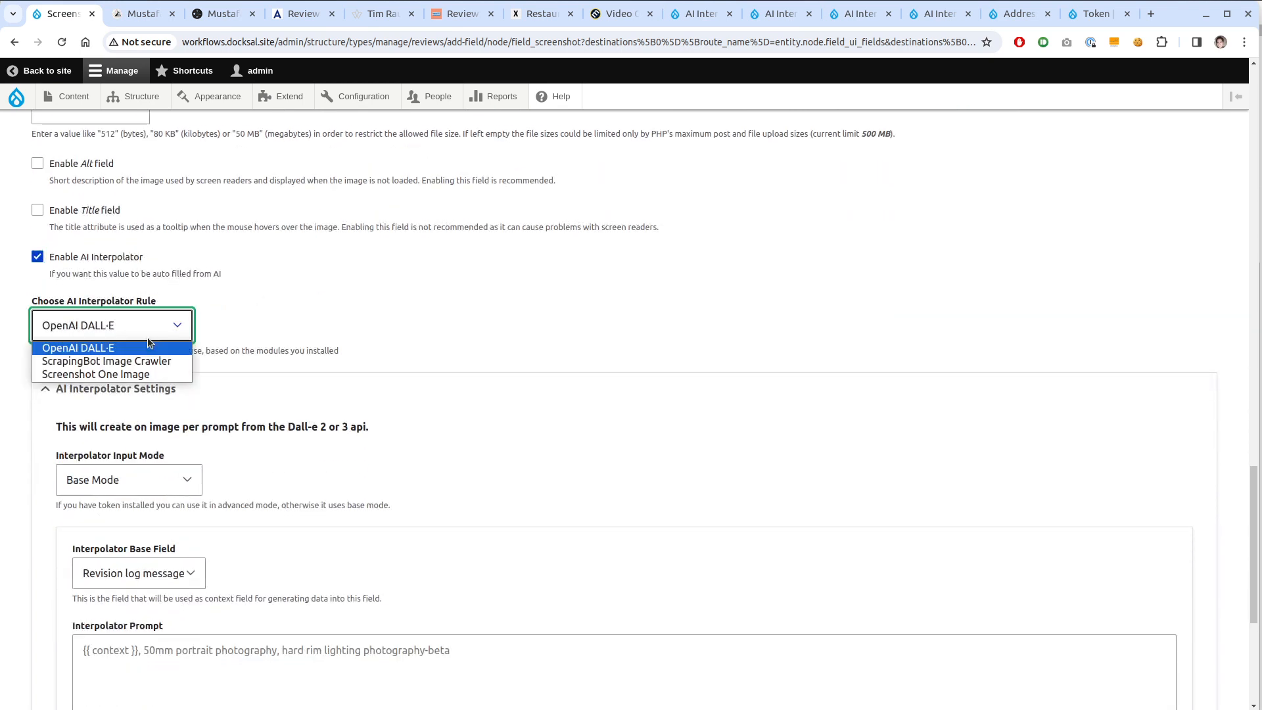
Use the Screenshot One Image rule, review its width, height and delay, and enable Fullpage
{"action": "left_click", "coordinate": [146, 374]}
{"action": "scroll", "coordinate": [496, 394], "scroll_direction": "down", "scroll_amount": 2}
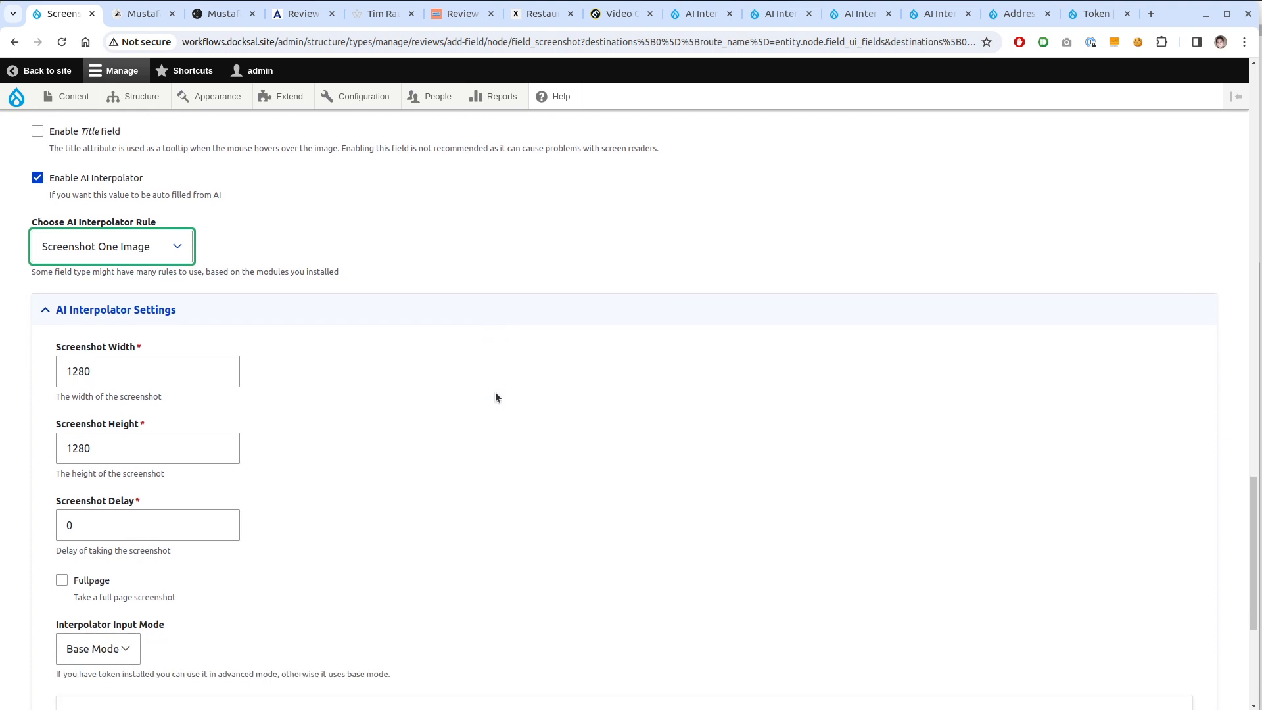
{"action": "scroll", "coordinate": [480, 414], "scroll_direction": "down", "scroll_amount": 3}
{"action": "scroll", "coordinate": [427, 421], "scroll_direction": "up", "scroll_amount": 1}
{"action": "left_click", "coordinate": [139, 296]}
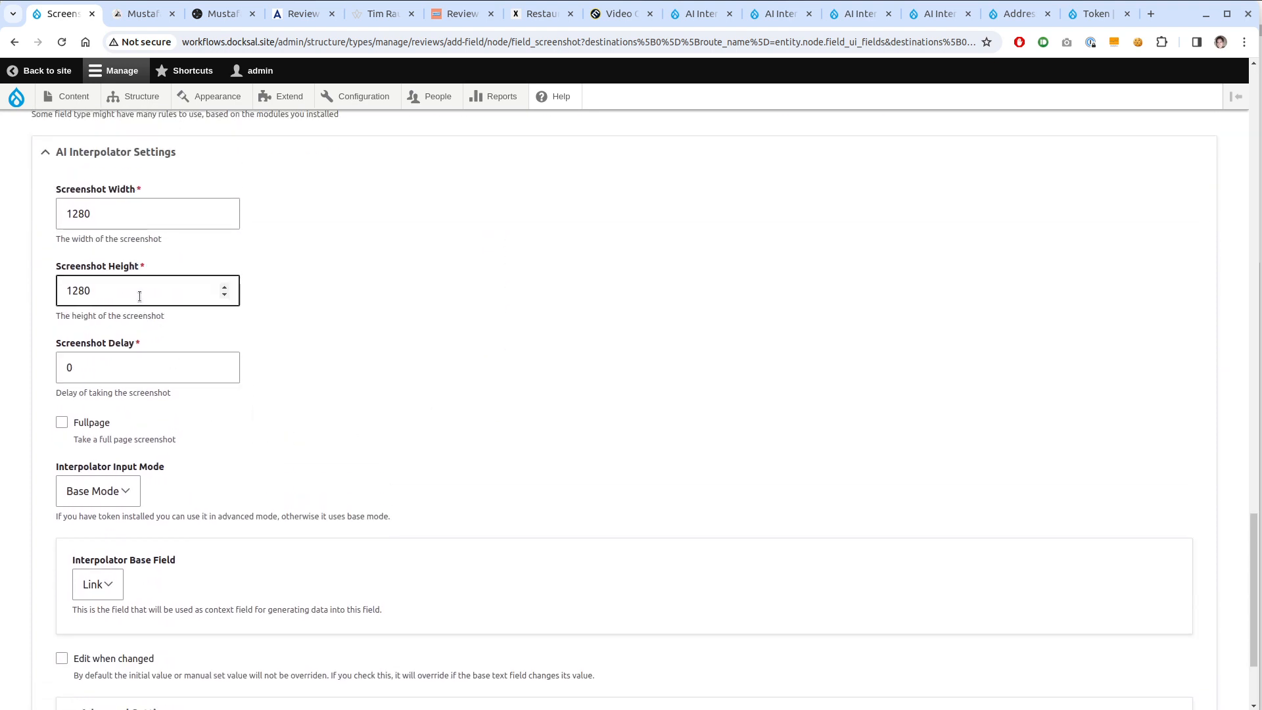
{"action": "left_click", "coordinate": [100, 201]}
{"action": "left_click", "coordinate": [148, 302]}
{"action": "left_click", "coordinate": [173, 372]}
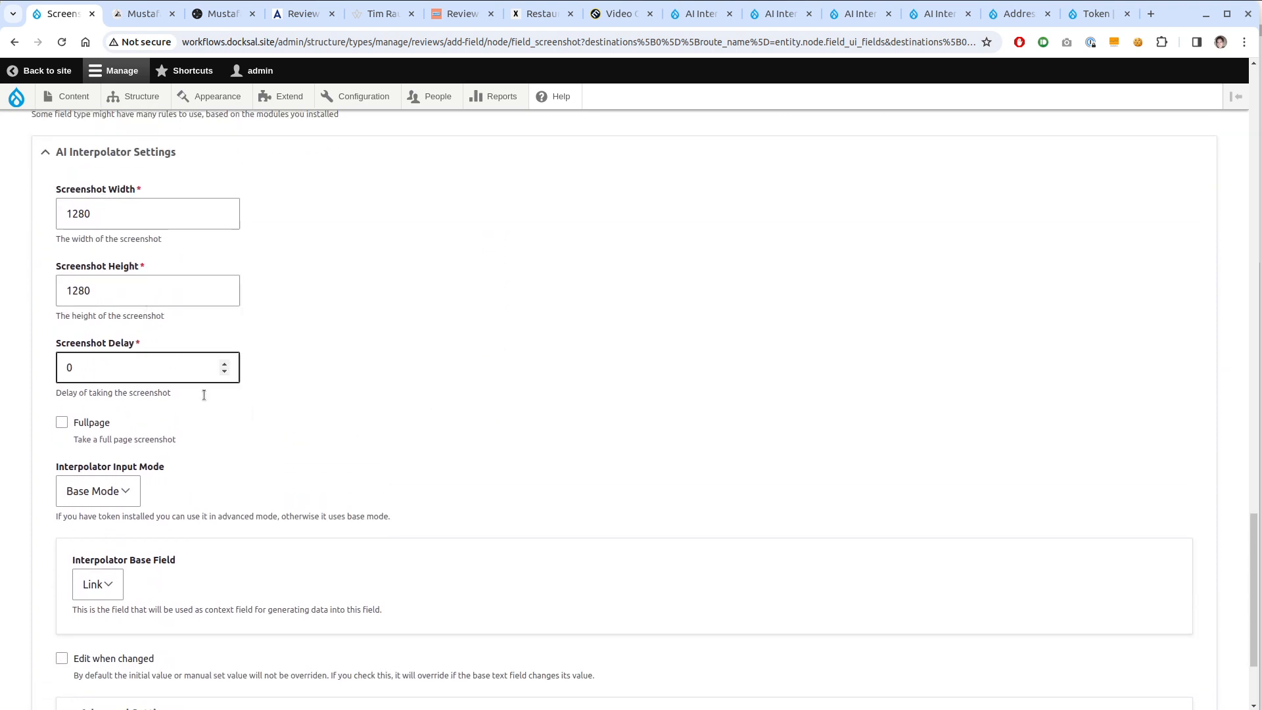
{"action": "left_click", "coordinate": [262, 419]}
{"action": "scroll", "coordinate": [272, 423], "scroll_direction": "down", "scroll_amount": 2}
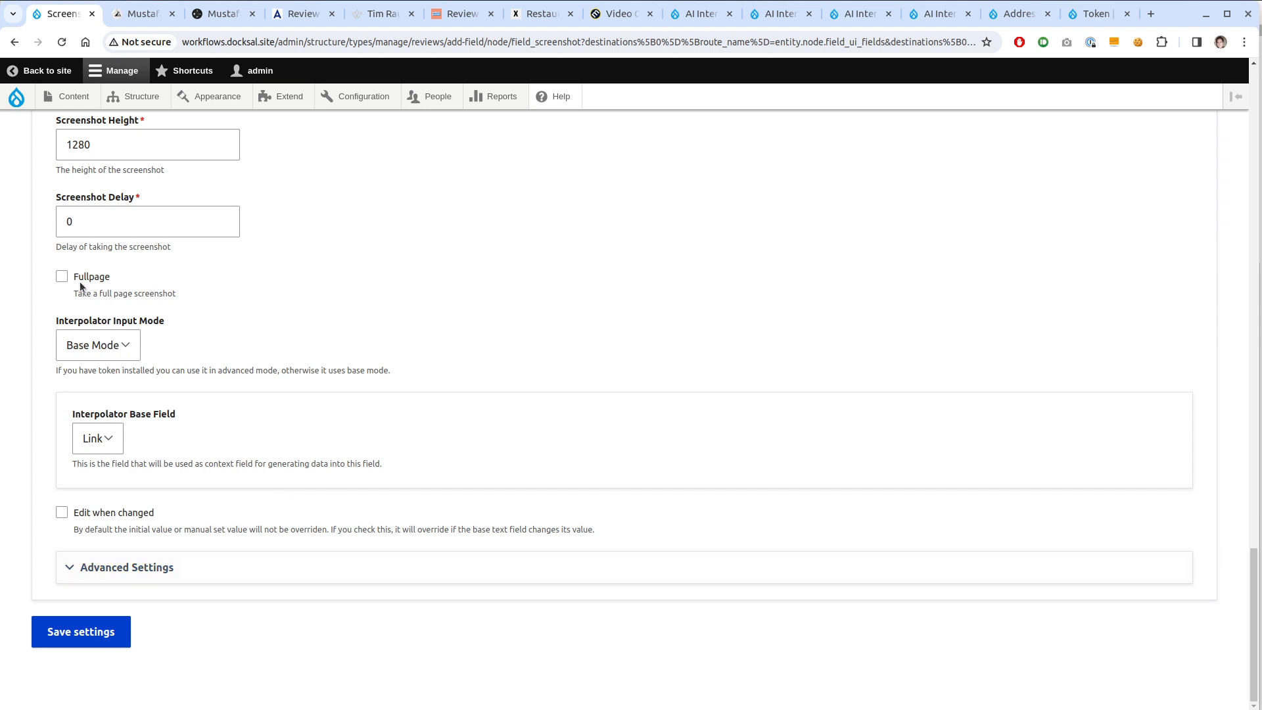
{"action": "scroll", "coordinate": [81, 281], "scroll_direction": "up", "scroll_amount": 2}
{"action": "left_click", "coordinate": [117, 219]}
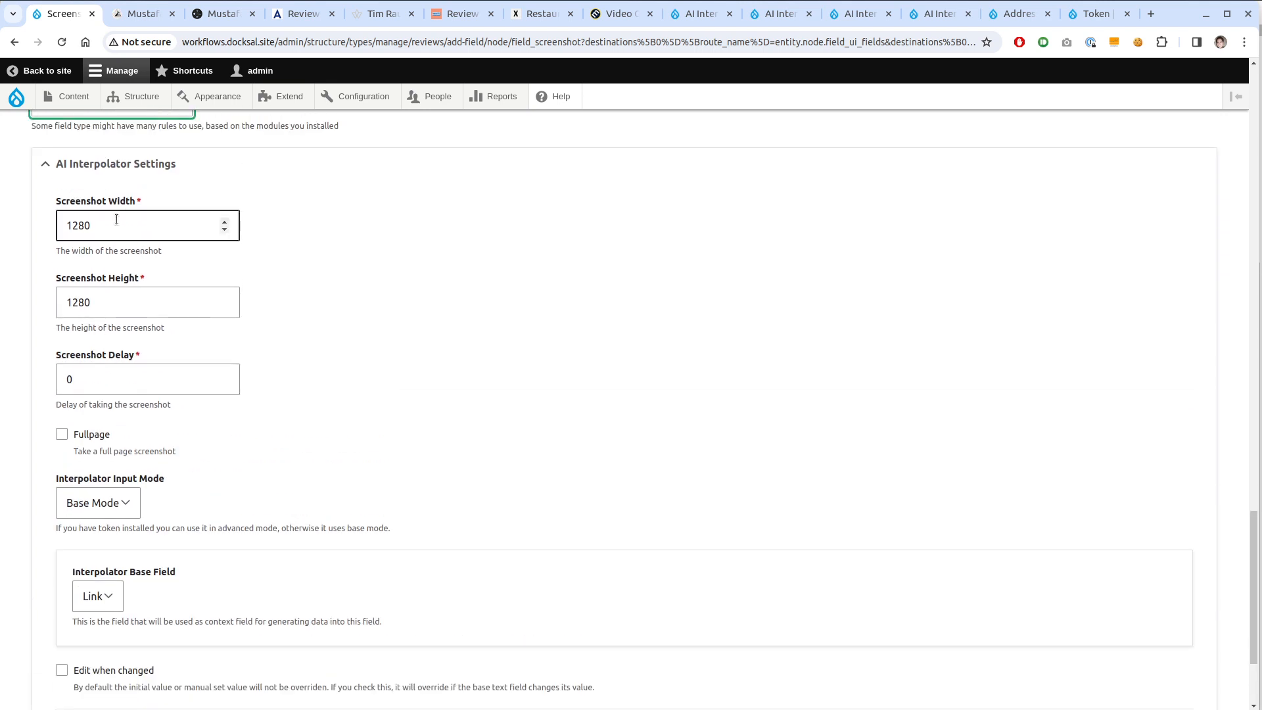
{"action": "left_click", "coordinate": [94, 404]}
{"action": "left_click", "coordinate": [91, 237]}
{"action": "left_click", "coordinate": [111, 362]}
{"action": "left_click", "coordinate": [105, 389]}
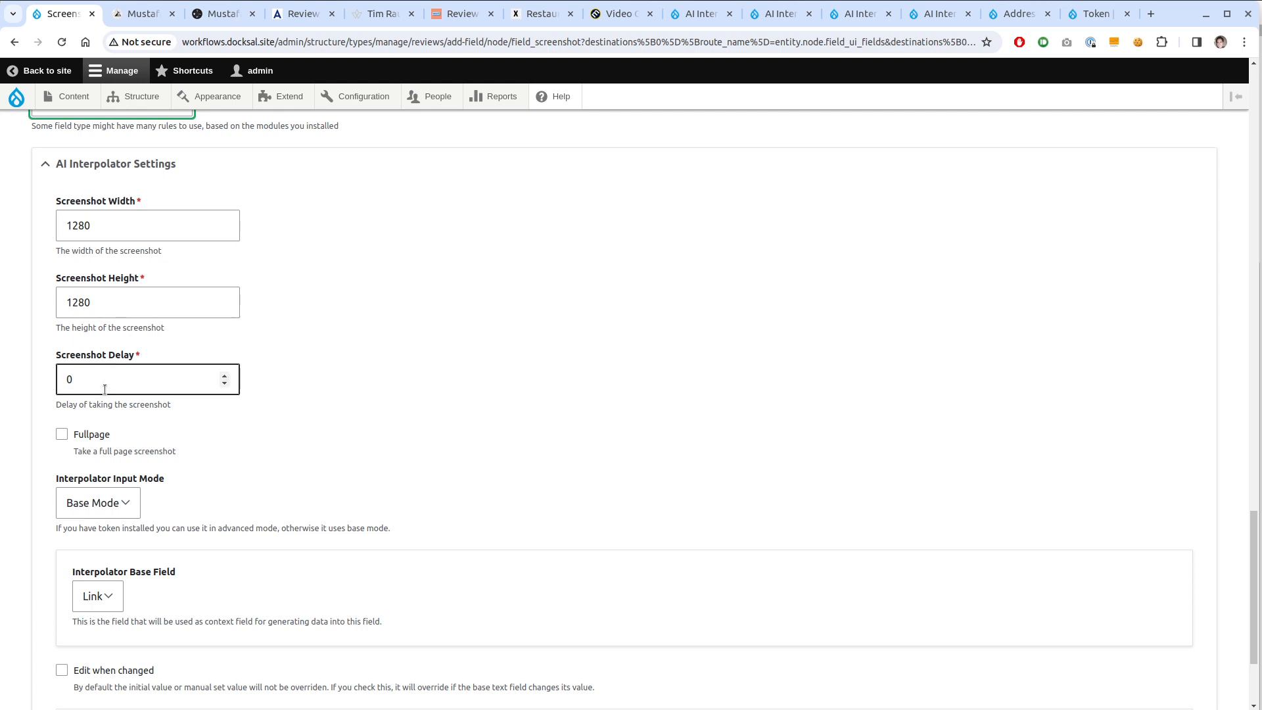
{"action": "left_click", "coordinate": [90, 435]}
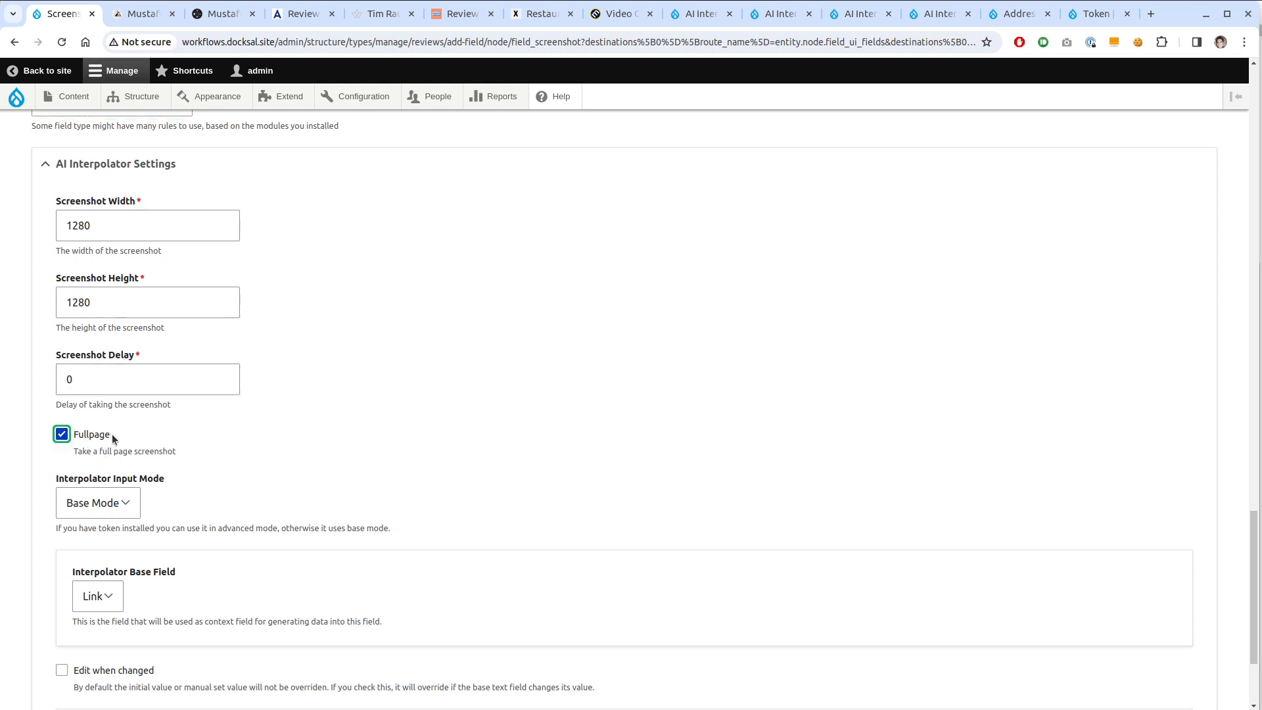
{"action": "scroll", "coordinate": [549, 450], "scroll_direction": "down", "scroll_amount": 3}
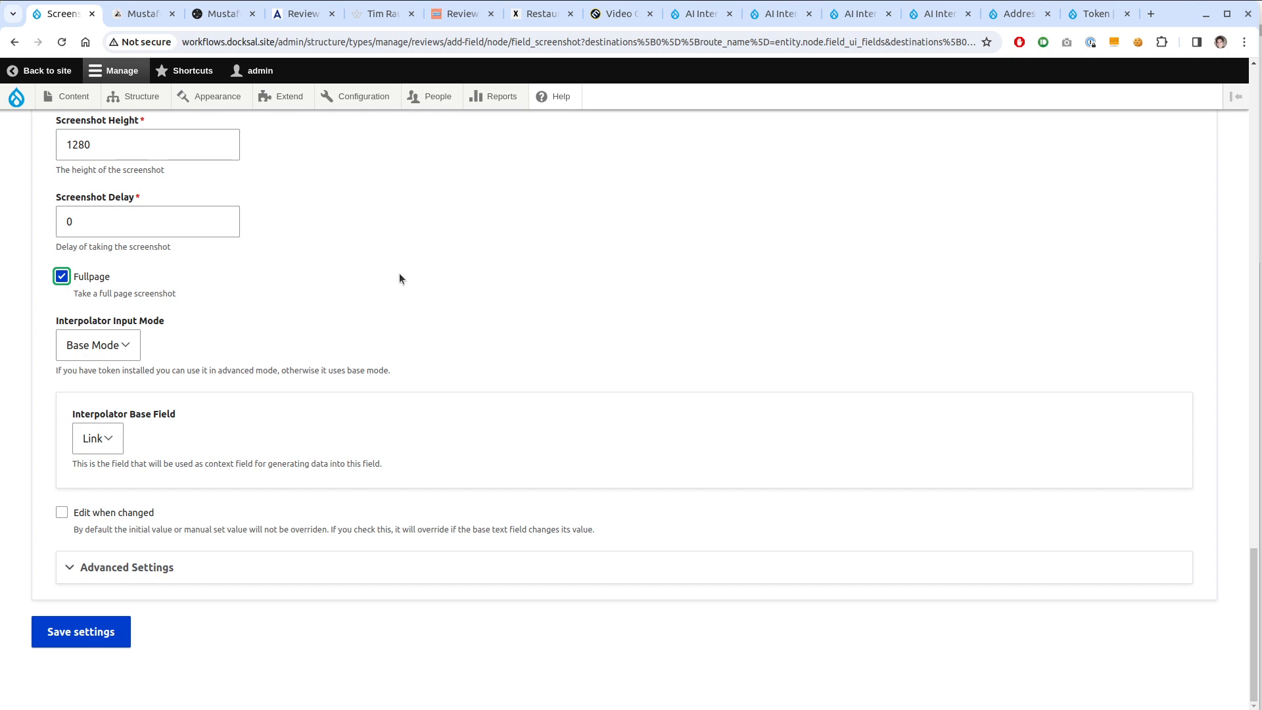
Set the Advanced Settings worker to Batch and save the Screenshot field
{"action": "left_click", "coordinate": [128, 576]}
{"action": "scroll", "coordinate": [172, 530], "scroll_direction": "down", "scroll_amount": 3}
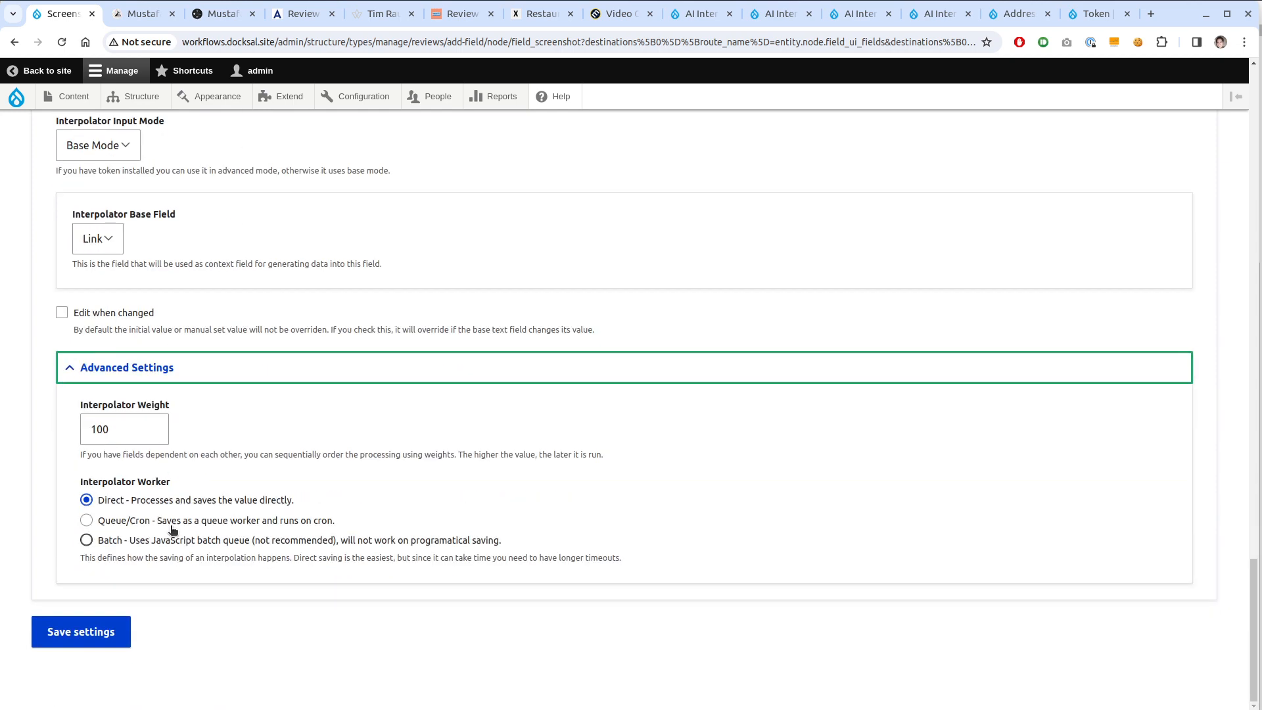
{"action": "left_click", "coordinate": [130, 541]}
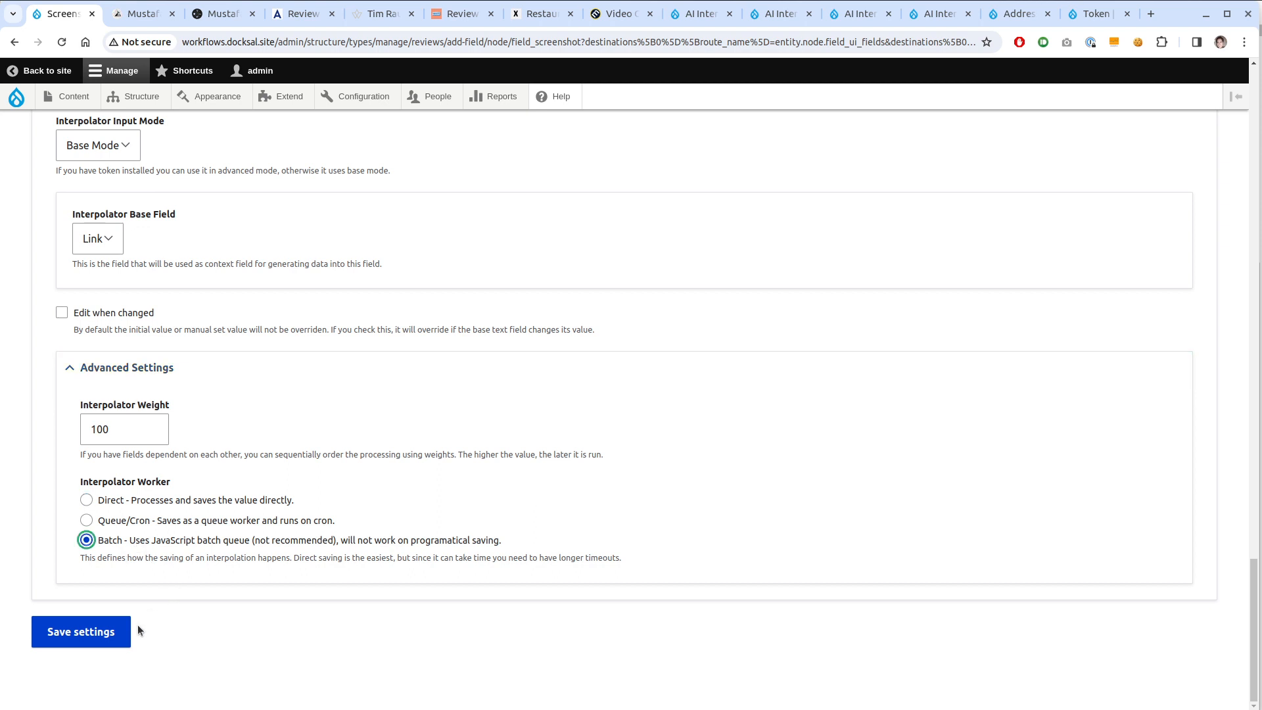
{"action": "left_click", "coordinate": [86, 633]}
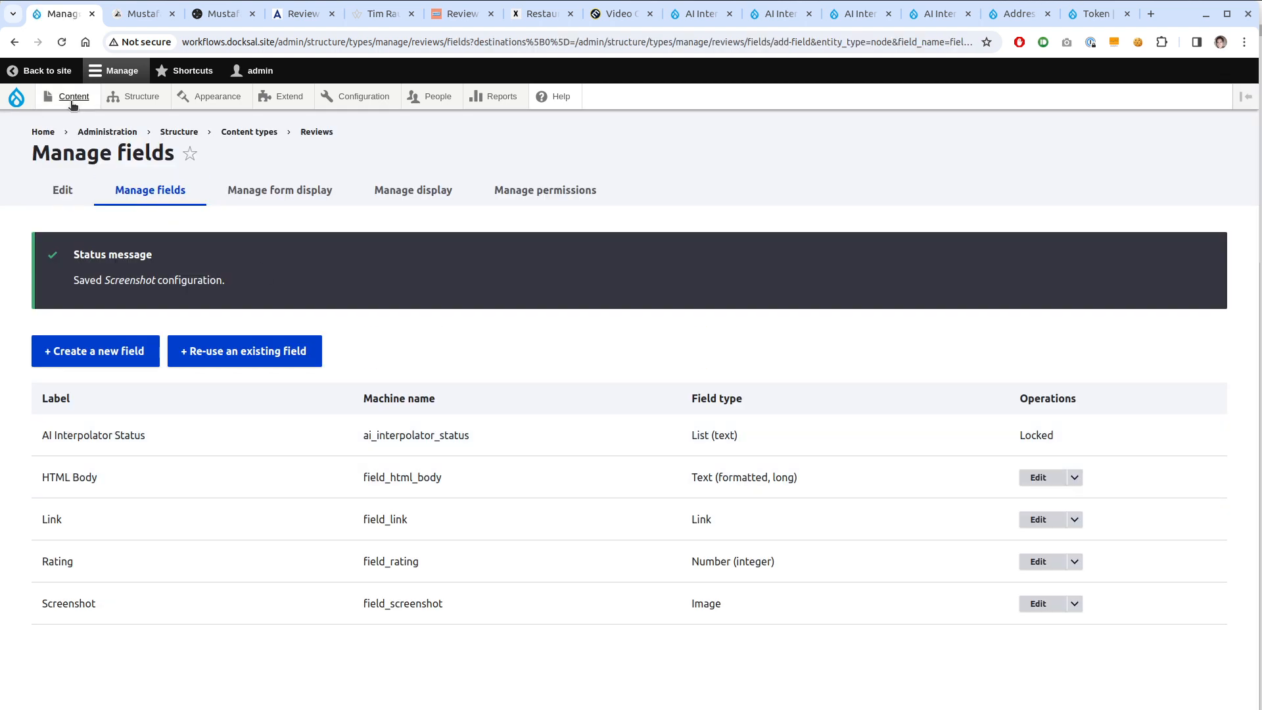
Start a new review and paste the kebab article's web address into Link
{"action": "mouse_move", "coordinate": [70, 99]}
{"action": "mouse_move", "coordinate": [84, 125]}
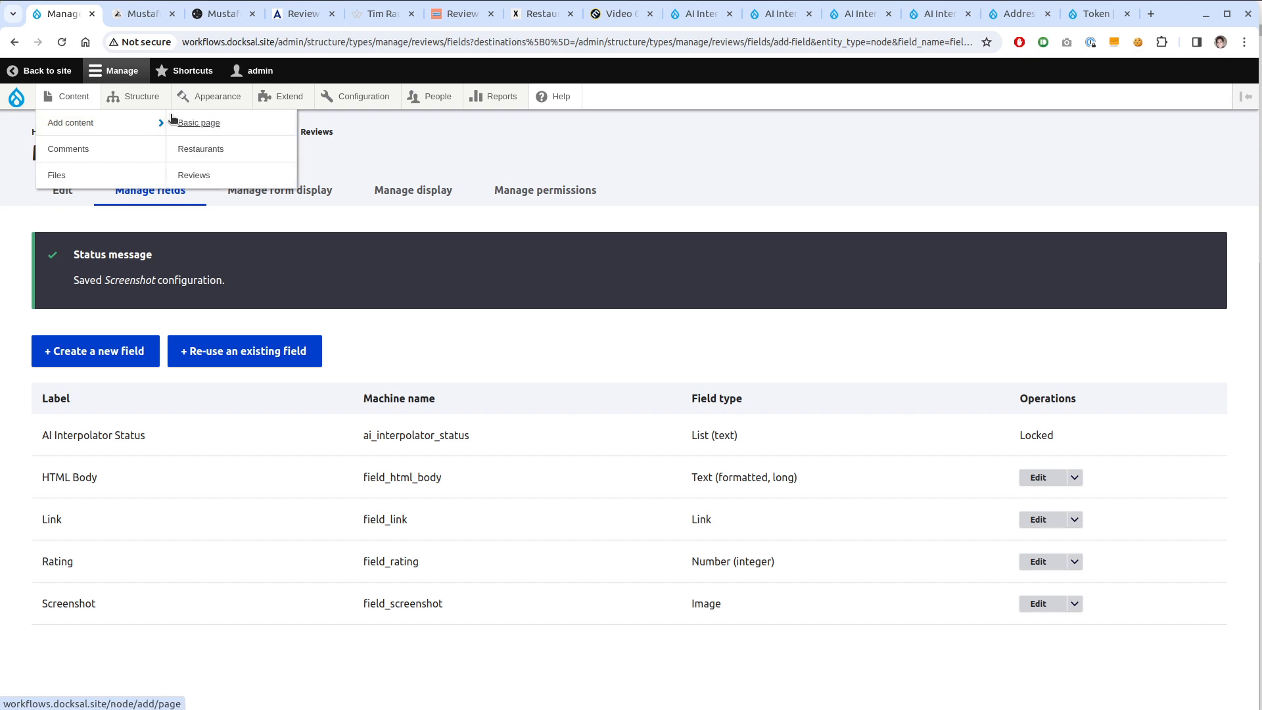
{"action": "left_click", "coordinate": [233, 173]}
{"action": "left_click", "coordinate": [132, 9]}
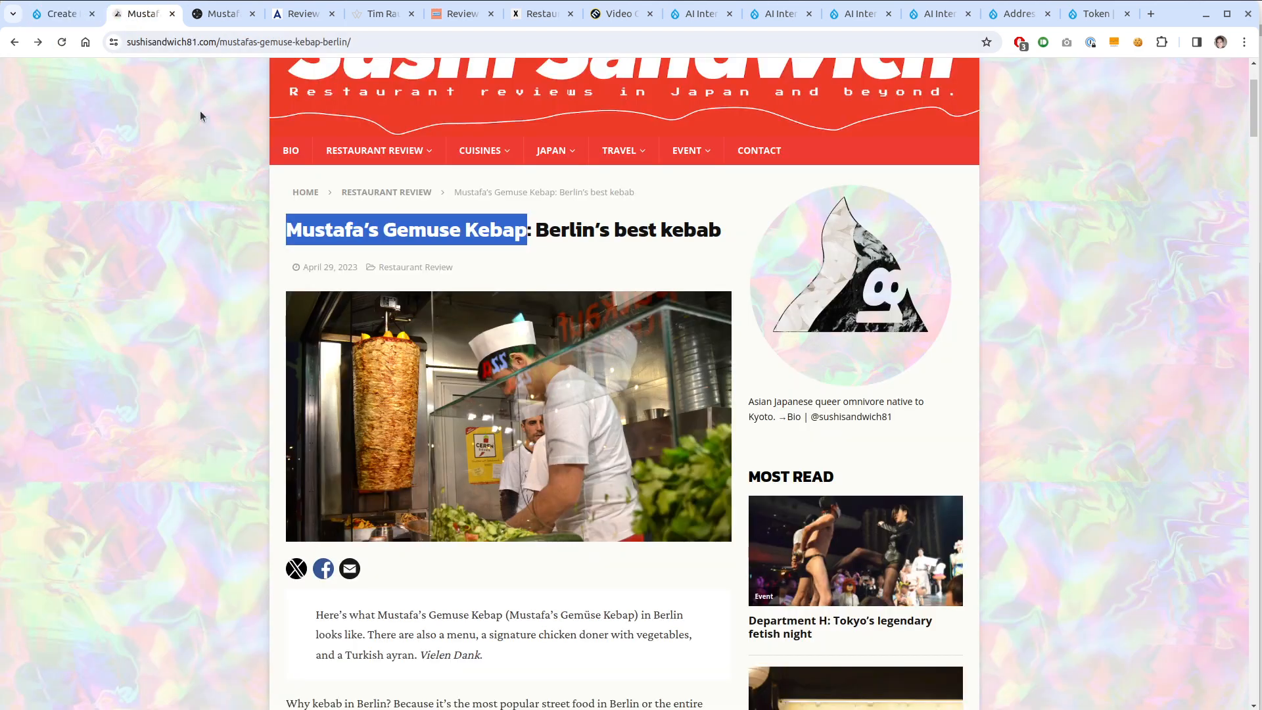
{"action": "left_click", "coordinate": [260, 44]}
{"action": "key", "text": "ctrl+c"}
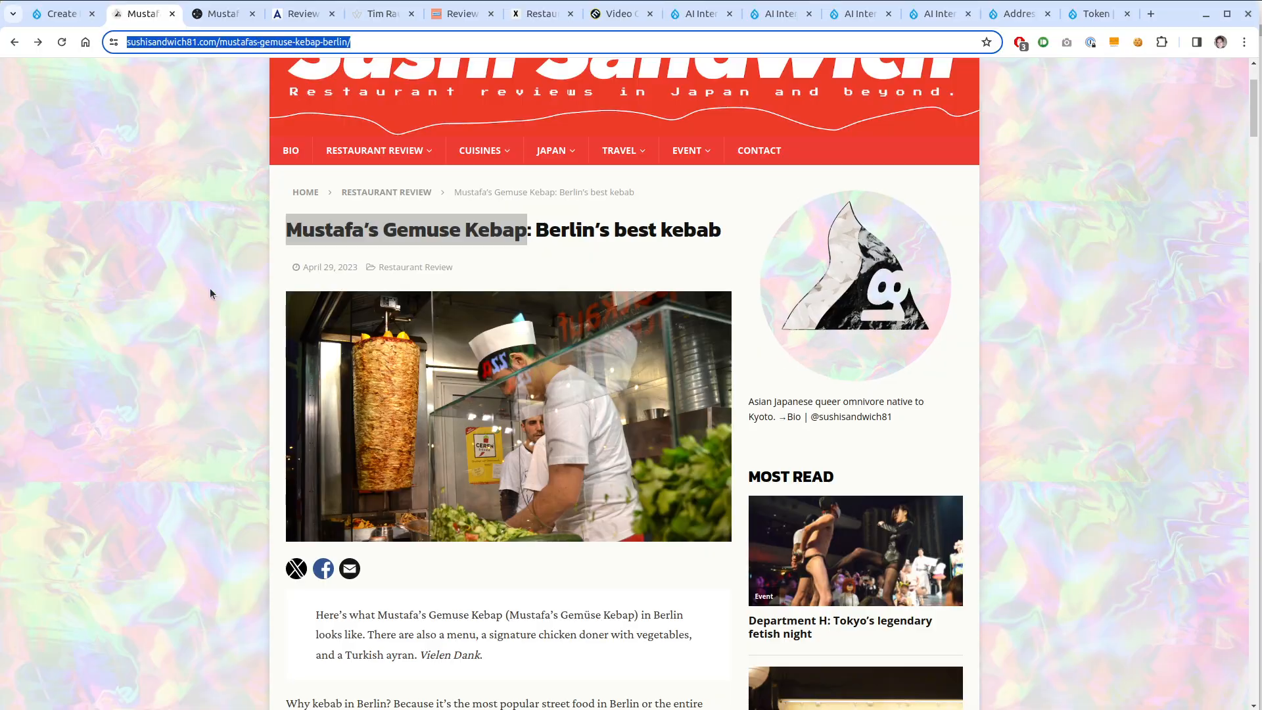
{"action": "key", "text": "ctrl+shift+Tab"}
{"action": "left_click", "coordinate": [234, 309]}
{"action": "key", "text": "ctrl+v"}
Copy the headline 'Mustafa's Gemuse Kebap: Berlin's best kebab' into the review Title
{"action": "key", "text": "ctrl+Tab"}
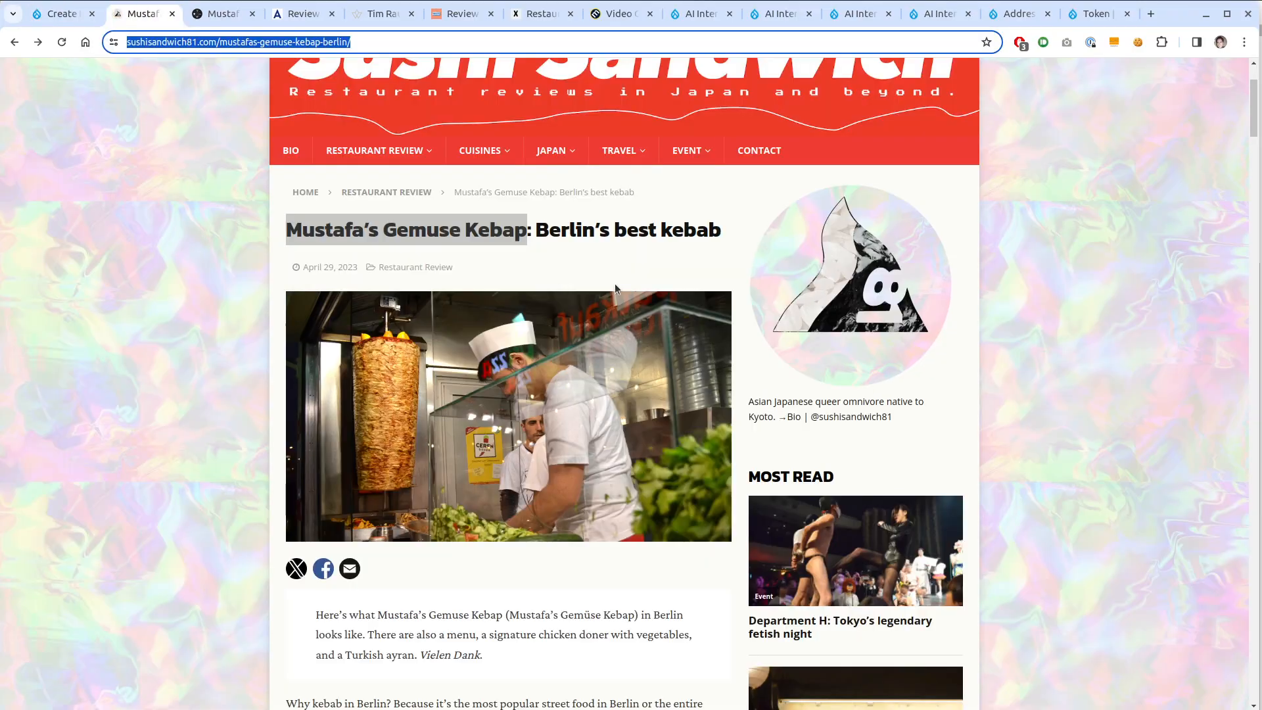
{"action": "left_click", "coordinate": [718, 232]}
{"action": "left_click_drag", "start_coordinate": [718, 232], "coordinate": [286, 233]}
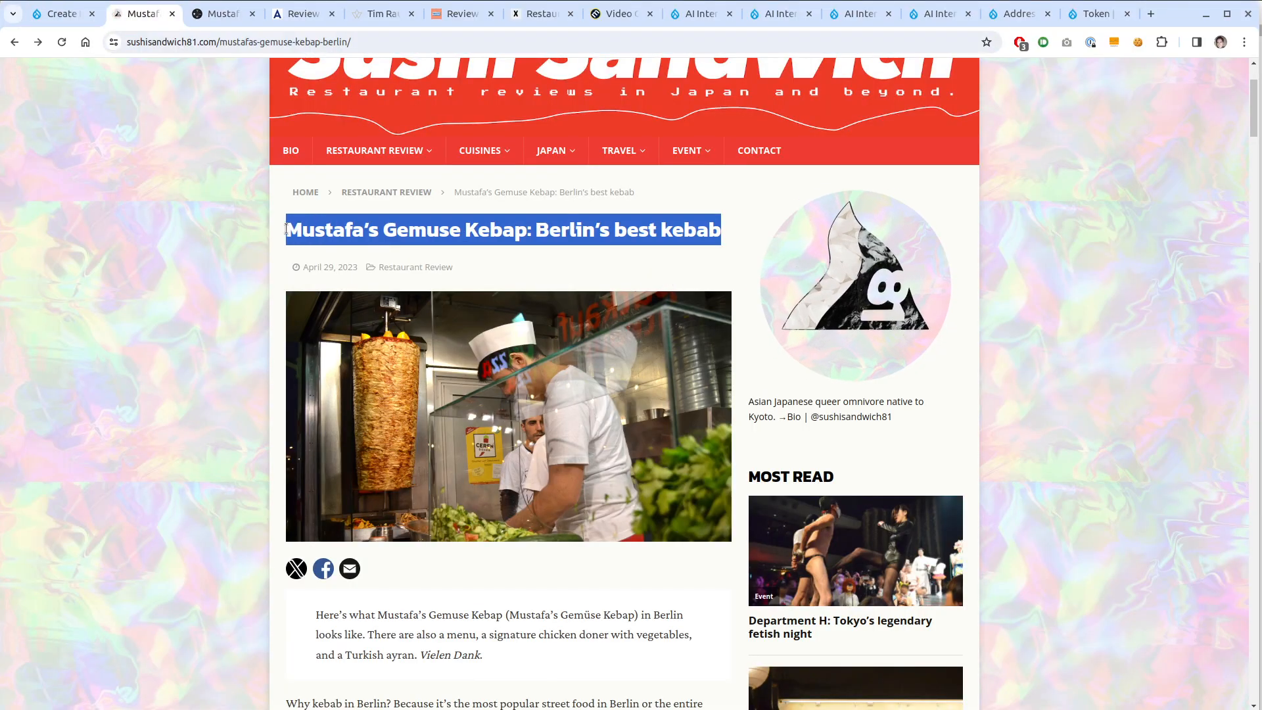
{"action": "key", "text": "ctrl+c"}
{"action": "key", "text": "ctrl+shift+Tab"}
{"action": "left_click", "coordinate": [292, 239]}
{"action": "key", "text": "ctrl+v"}
{"action": "scroll", "coordinate": [74, 435], "scroll_direction": "down", "scroll_amount": 5}
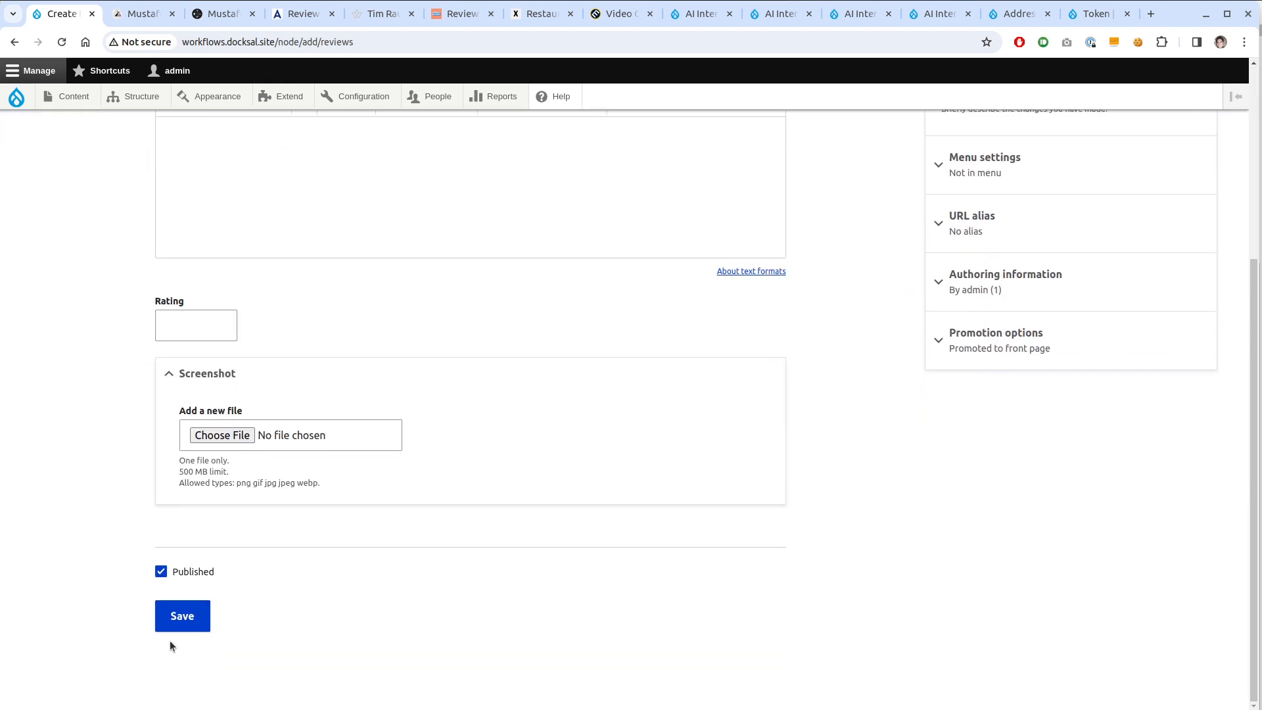
Save the kebab review and let the AI Interpolator batch fill its 3 fields
{"action": "left_click", "coordinate": [183, 616]}
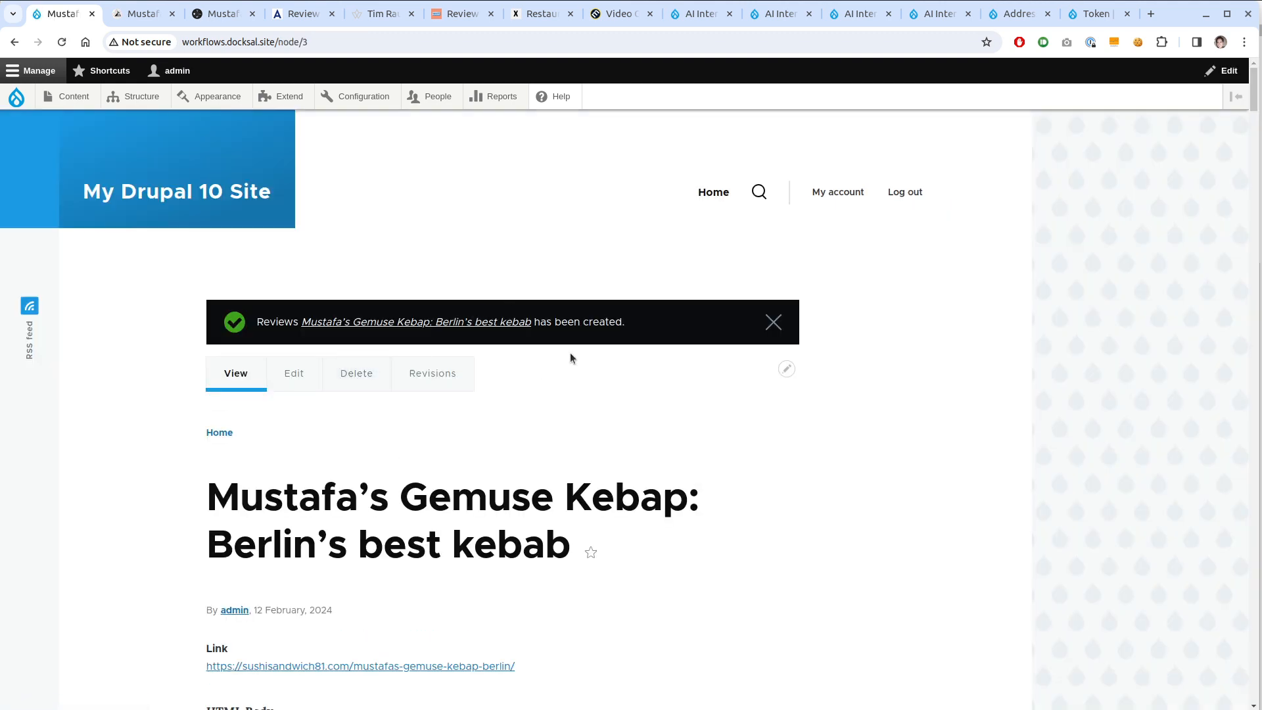
Dismiss the status message and open Reviews' Manage fields in a new tab, heading to Manage display
{"action": "left_click", "coordinate": [773, 322]}
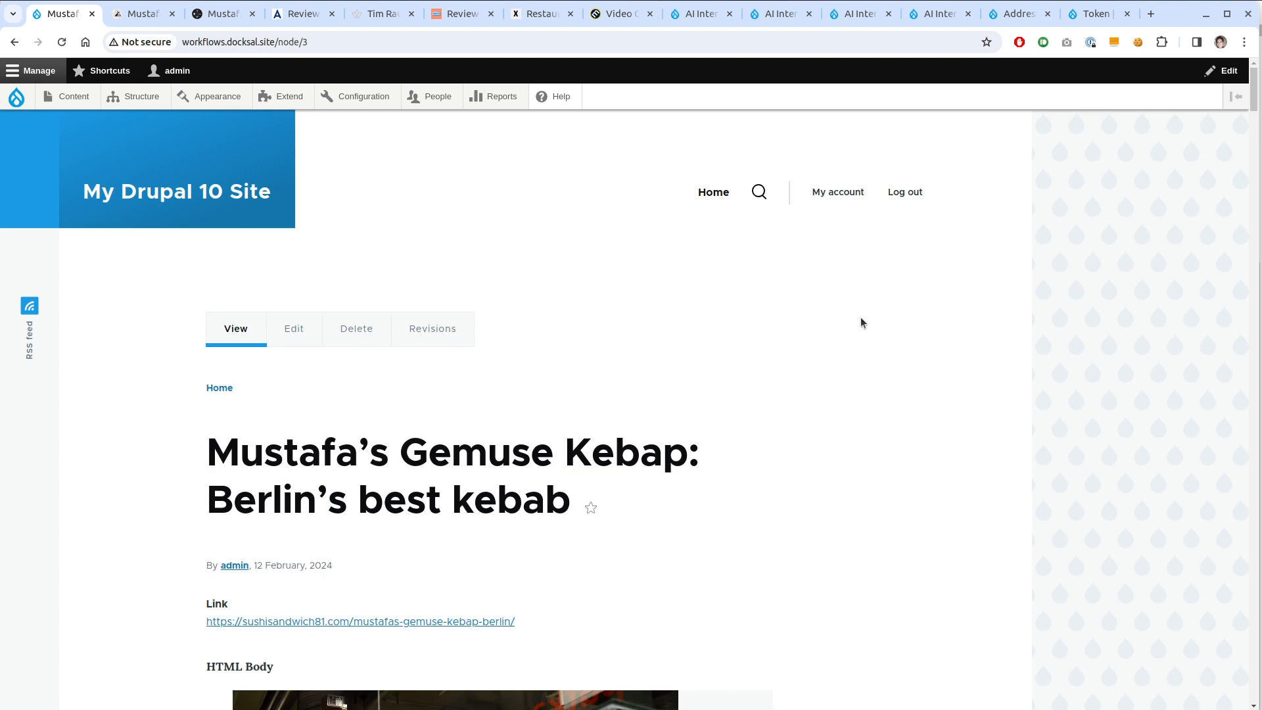
{"action": "scroll", "coordinate": [862, 323], "scroll_direction": "down", "scroll_amount": 1}
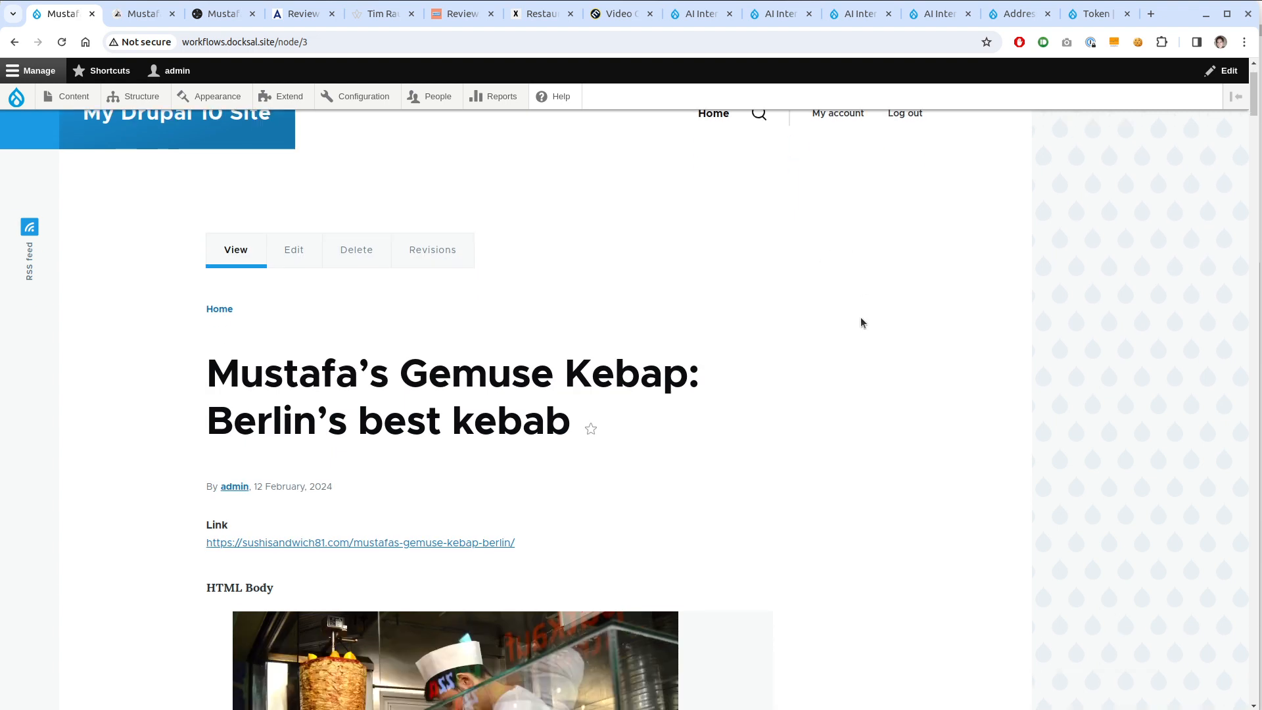
{"action": "scroll", "coordinate": [861, 322], "scroll_direction": "down", "scroll_amount": 1}
{"action": "scroll", "coordinate": [861, 322], "scroll_direction": "down", "scroll_amount": 2}
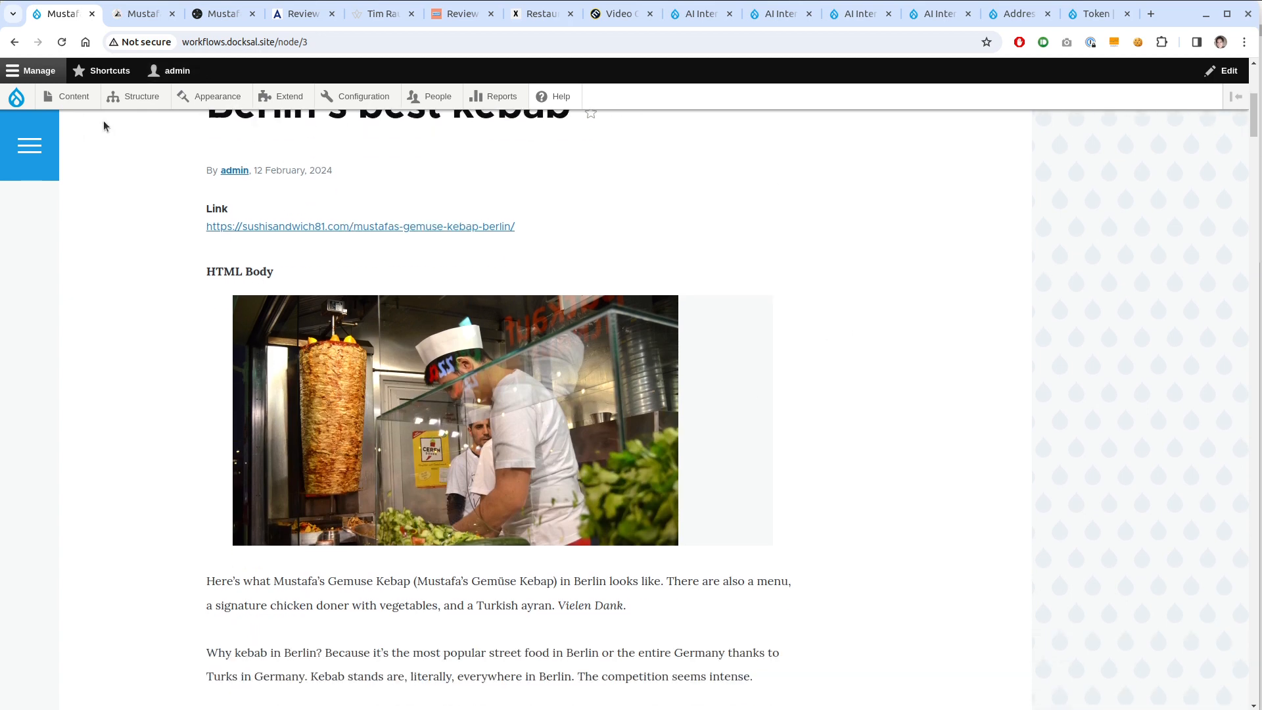
{"action": "mouse_move", "coordinate": [113, 99]}
{"action": "mouse_move", "coordinate": [186, 237]}
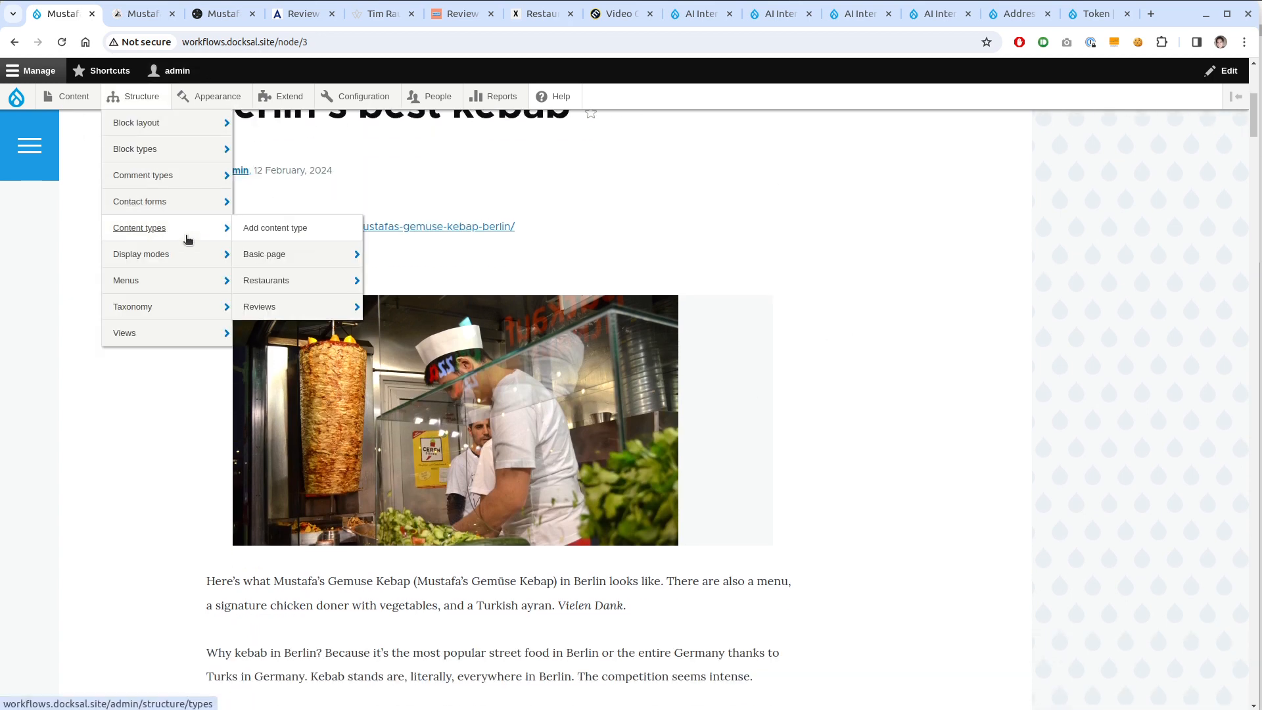
{"action": "mouse_move", "coordinate": [310, 294]}
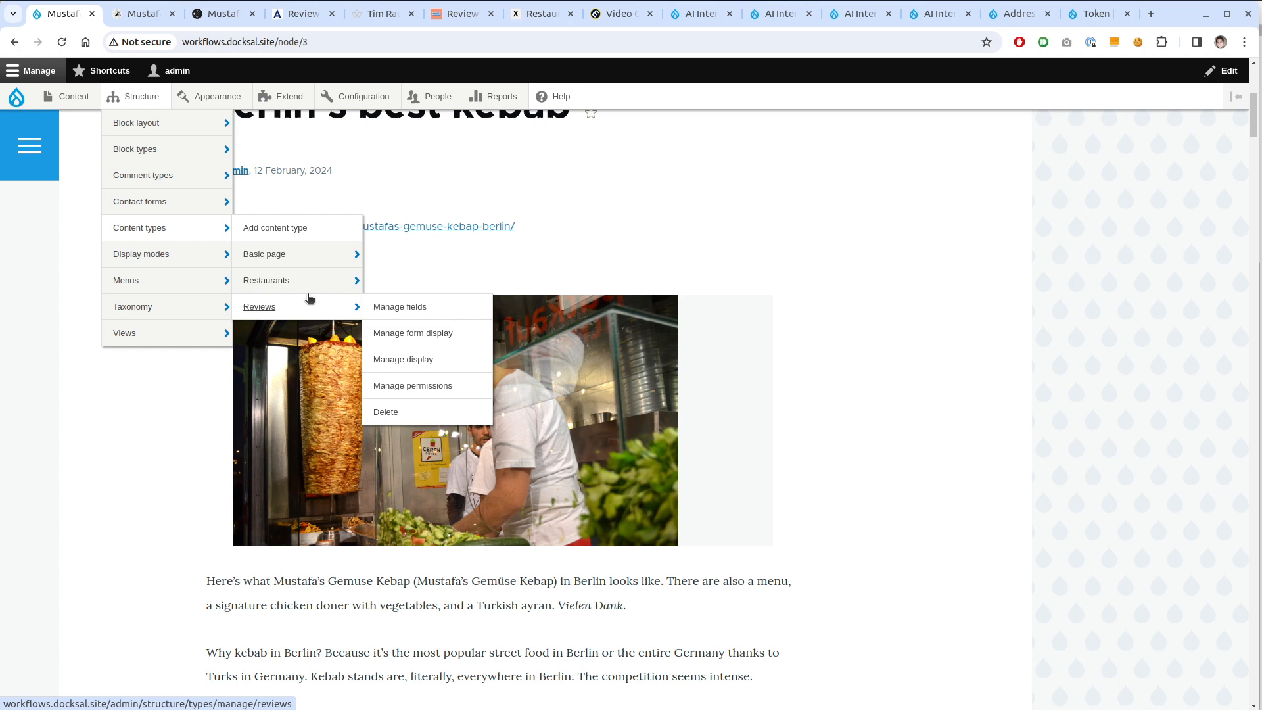
{"action": "middle_click", "coordinate": [387, 309]}
{"action": "key", "text": "ctrl+Tab"}
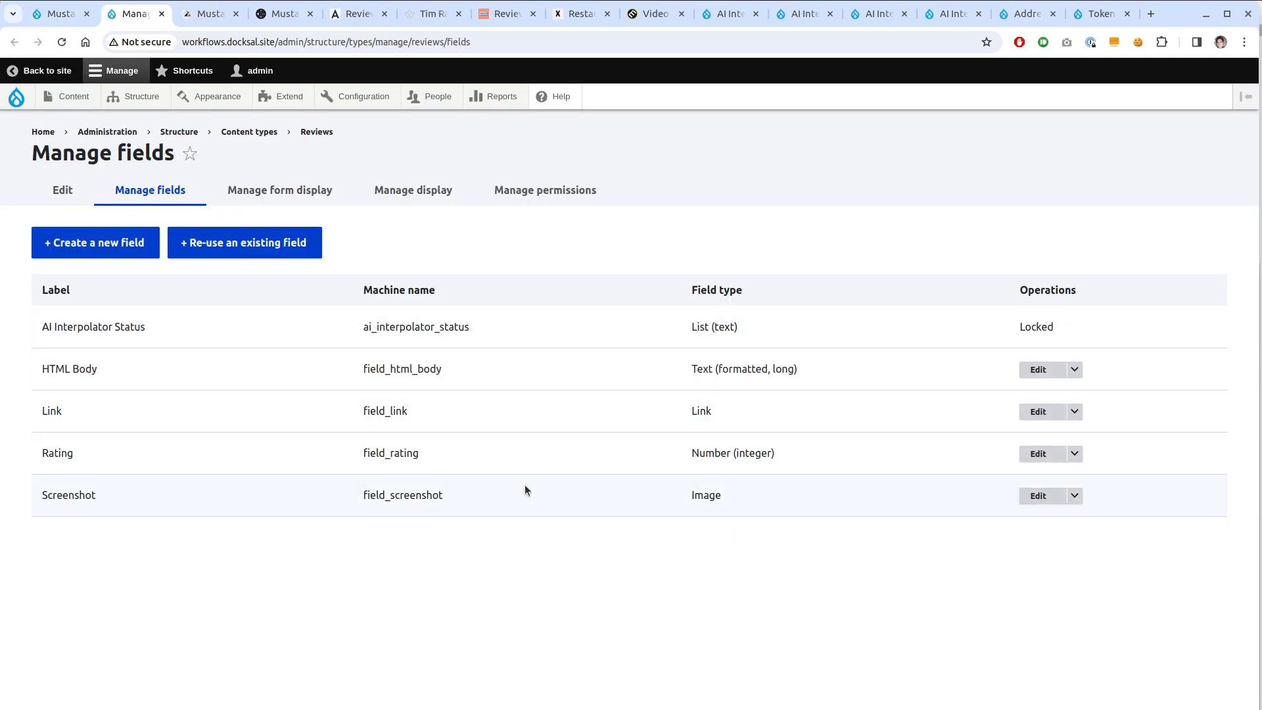
{"action": "left_click", "coordinate": [408, 189]}
Move HTML Body, Link and Links into the Disabled section of the Reviews display
{"action": "scroll", "coordinate": [169, 545], "scroll_direction": "down", "scroll_amount": 2}
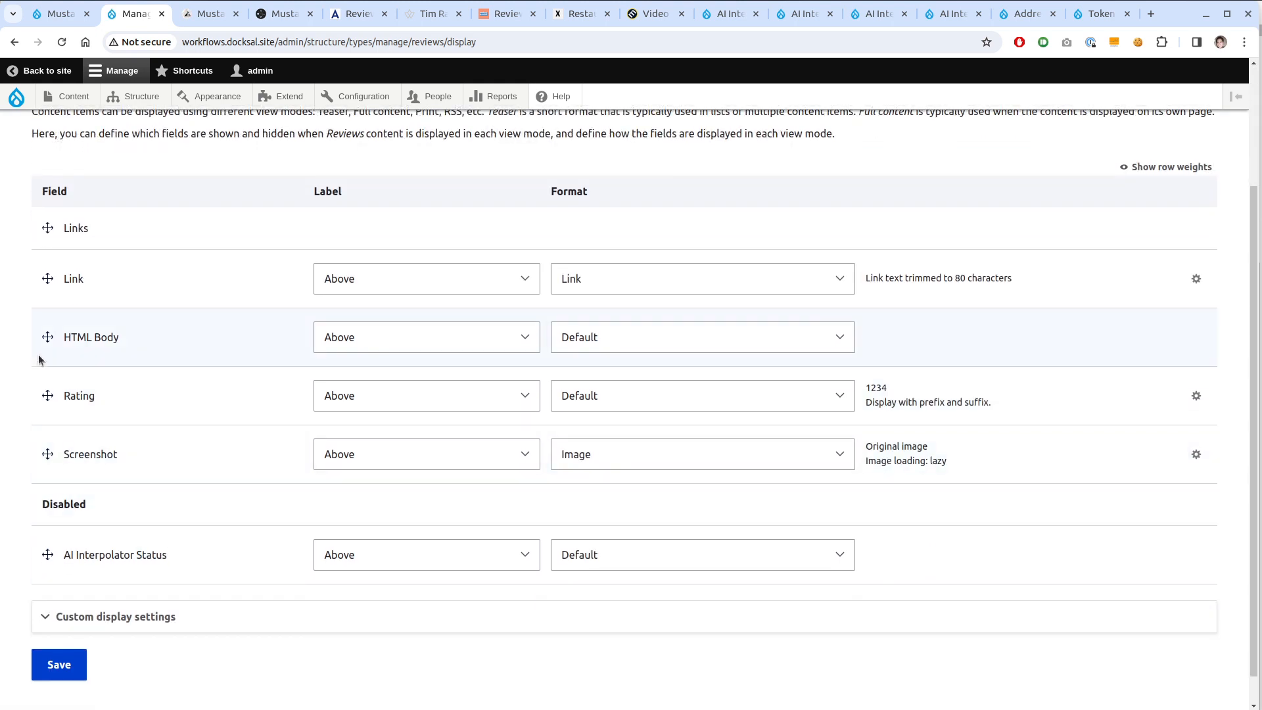
{"action": "left_click_drag", "start_coordinate": [48, 337], "coordinate": [48, 559]}
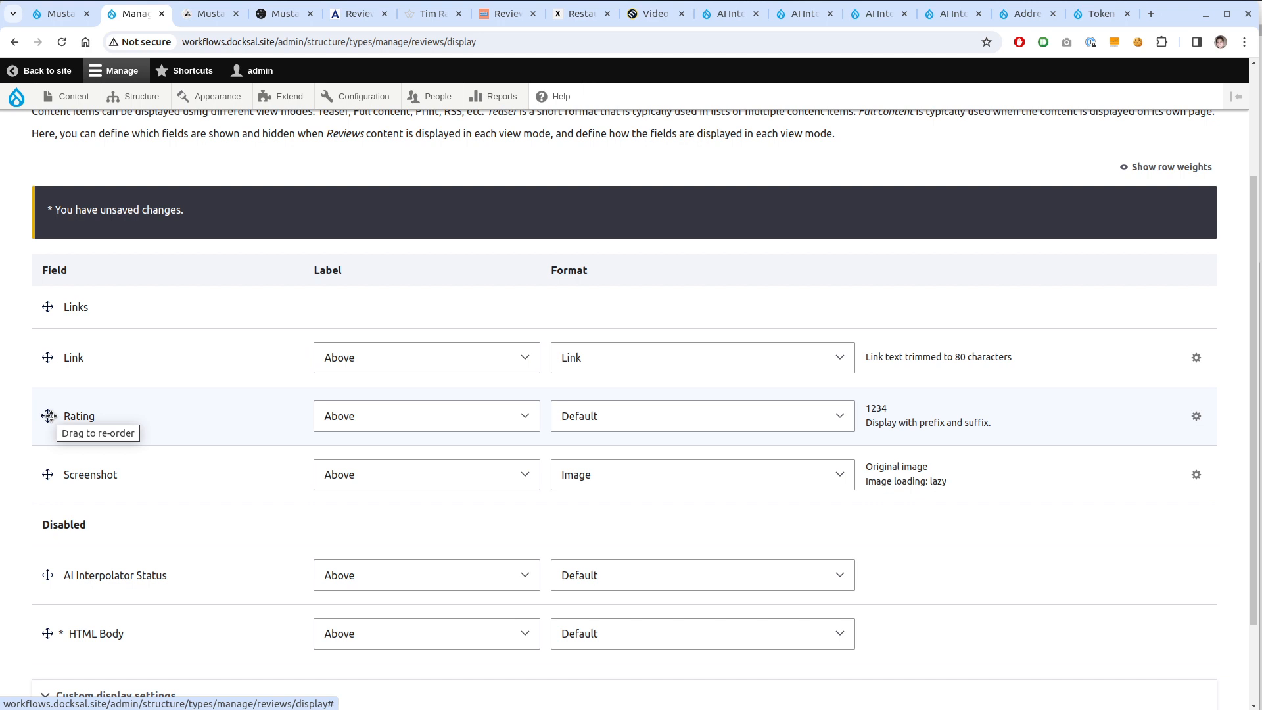
{"action": "scroll", "coordinate": [57, 484], "scroll_direction": "down", "scroll_amount": 2}
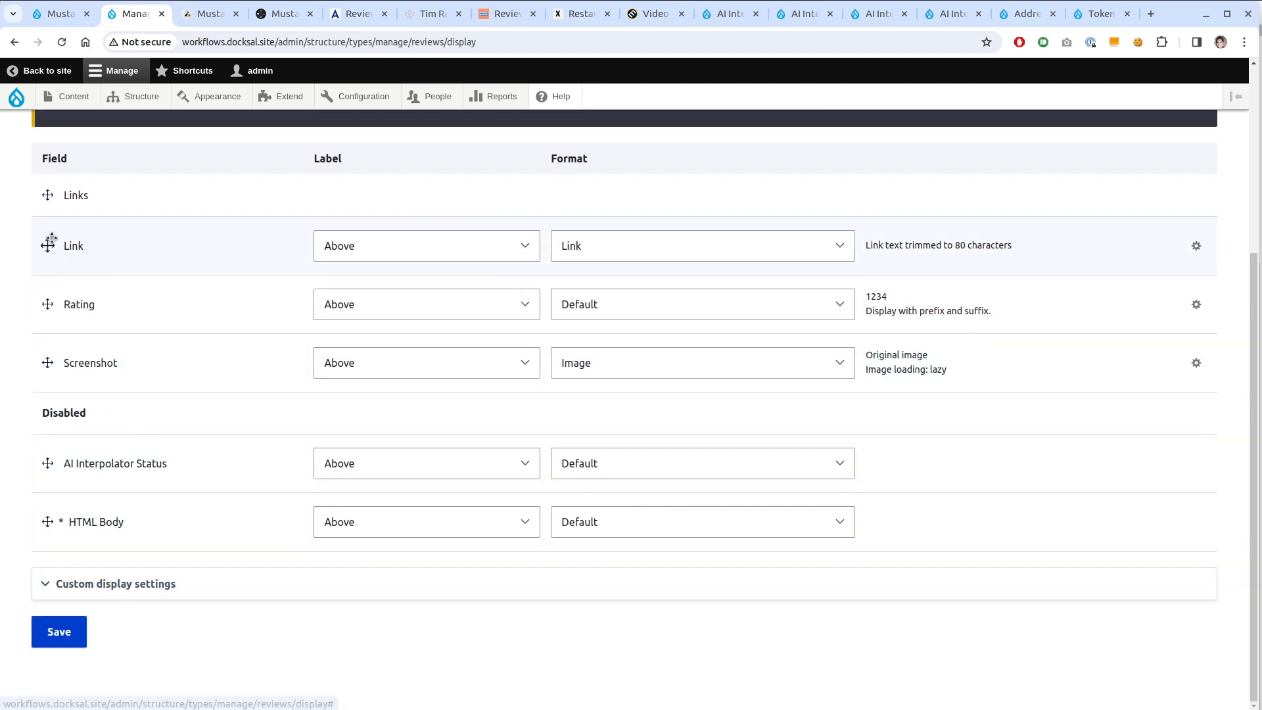
{"action": "left_click_drag", "start_coordinate": [50, 244], "coordinate": [47, 462]}
{"action": "left_click_drag", "start_coordinate": [47, 195], "coordinate": [48, 472]}
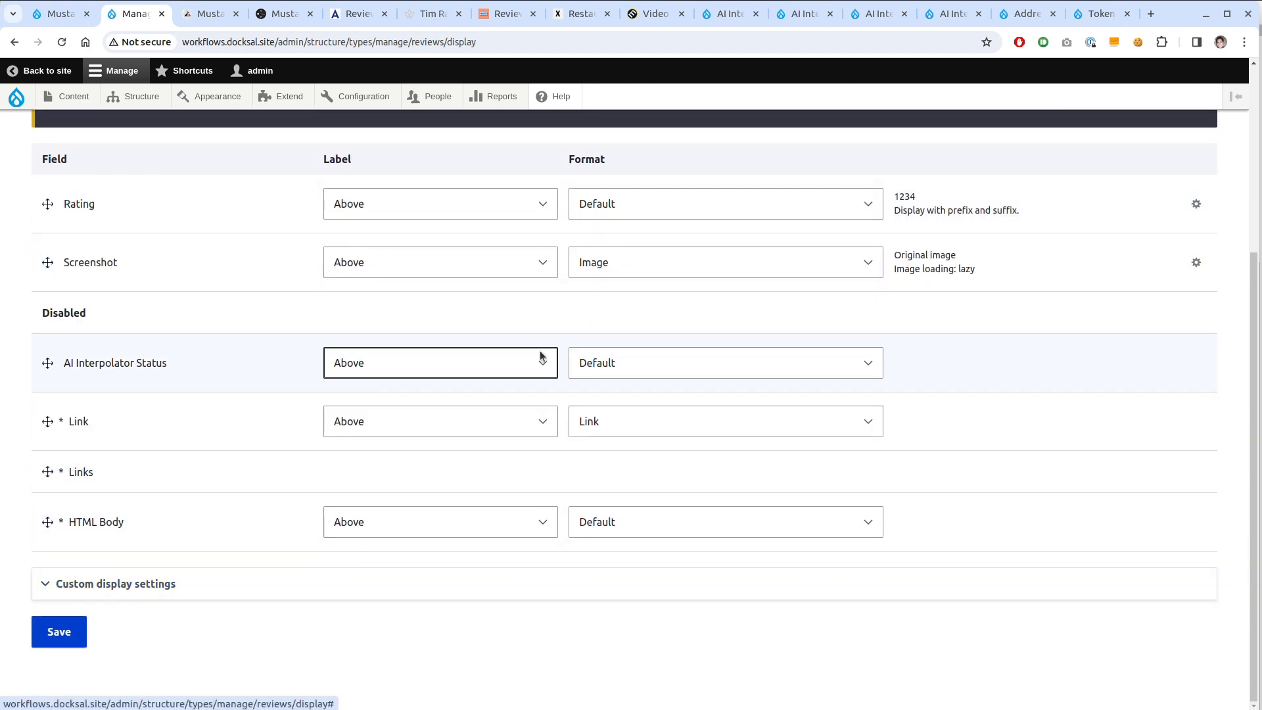
Format Screenshot as an image with Medium (220×220) style, linked to its file
{"action": "left_click", "coordinate": [722, 263]}
{"action": "left_click", "coordinate": [721, 263]}
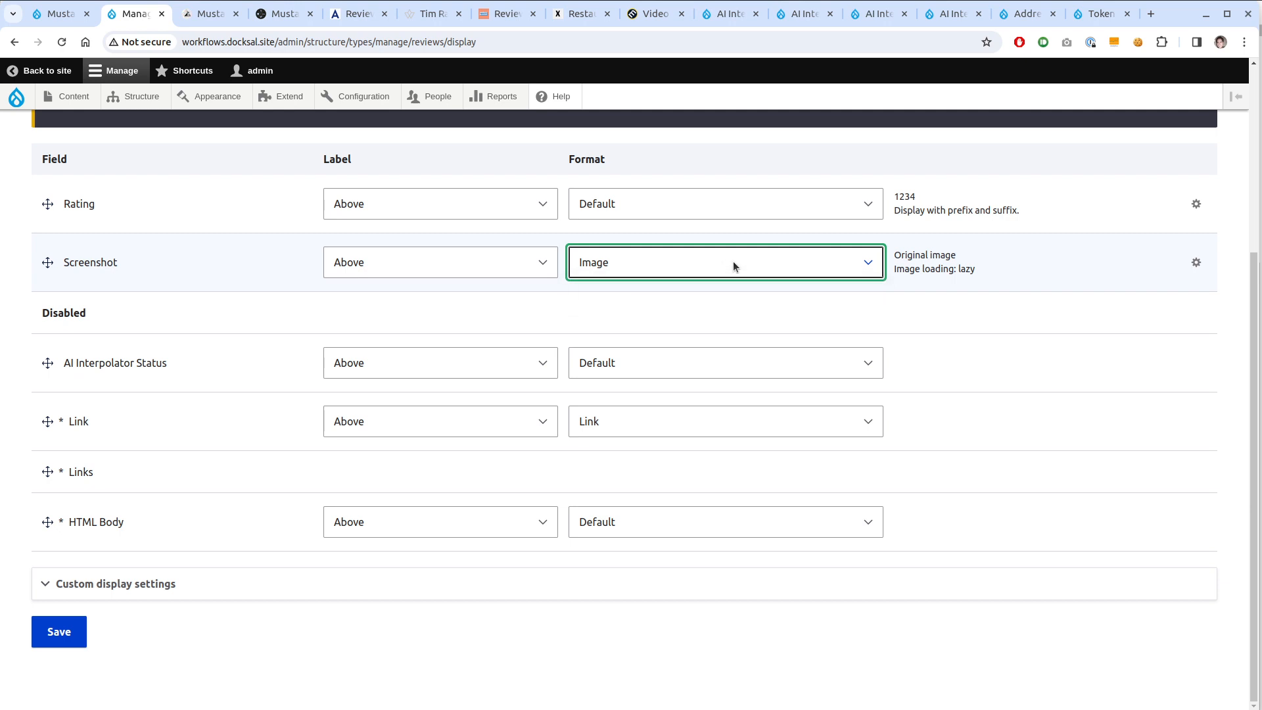
{"action": "left_click", "coordinate": [1196, 262]}
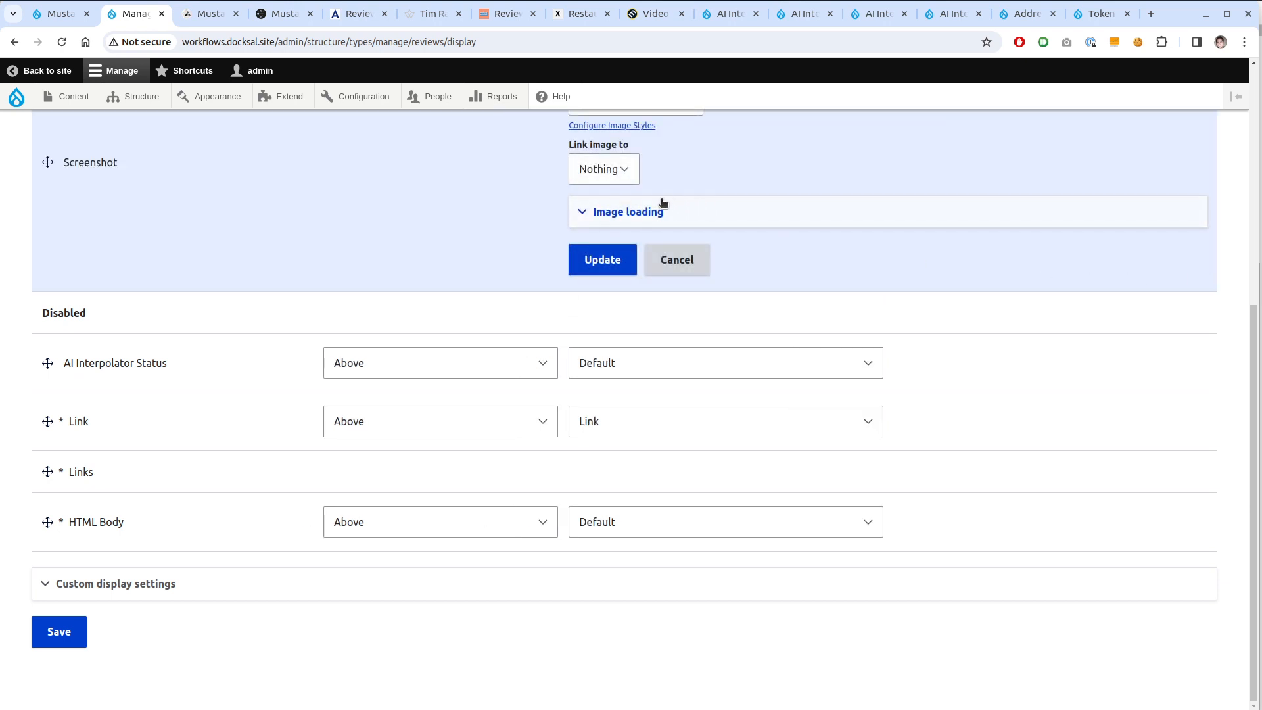
{"action": "left_click", "coordinate": [663, 205]}
{"action": "left_click", "coordinate": [684, 139]}
{"action": "scroll", "coordinate": [581, 334], "scroll_direction": "up", "scroll_amount": 2}
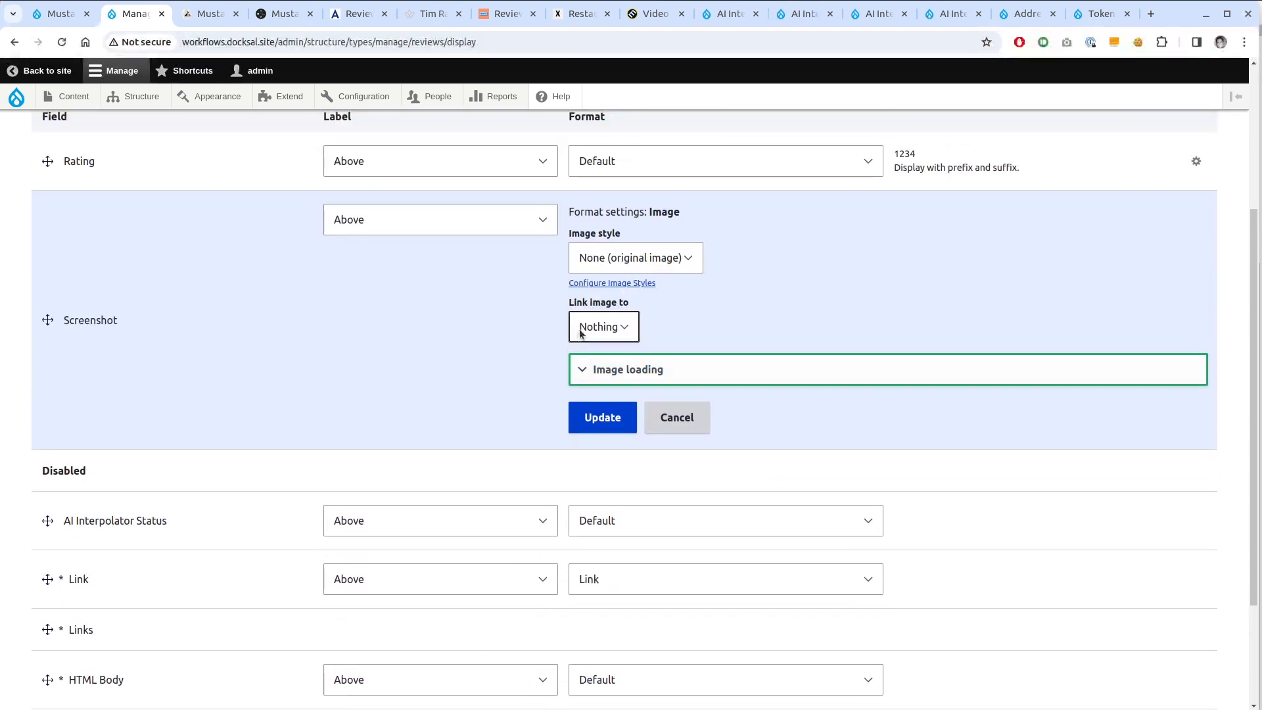
{"action": "left_click", "coordinate": [581, 333]}
{"action": "left_click", "coordinate": [676, 257]}
{"action": "left_click", "coordinate": [676, 256]}
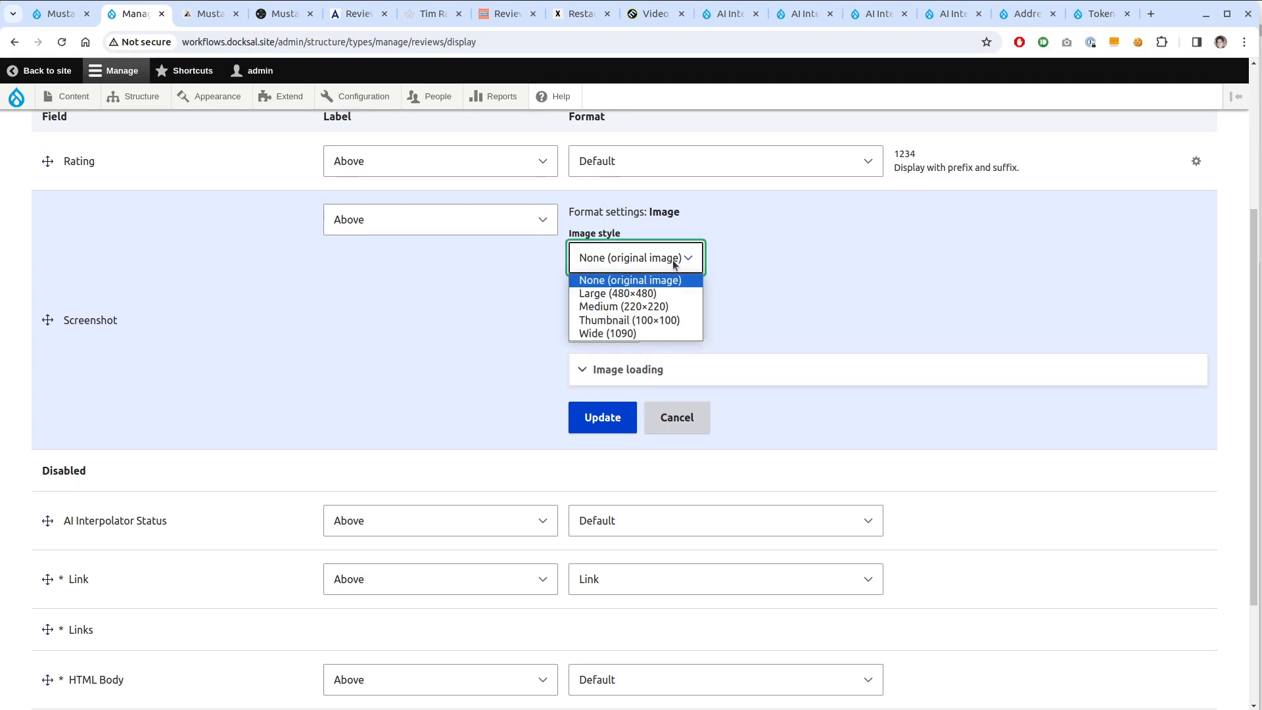
{"action": "left_click", "coordinate": [657, 309]}
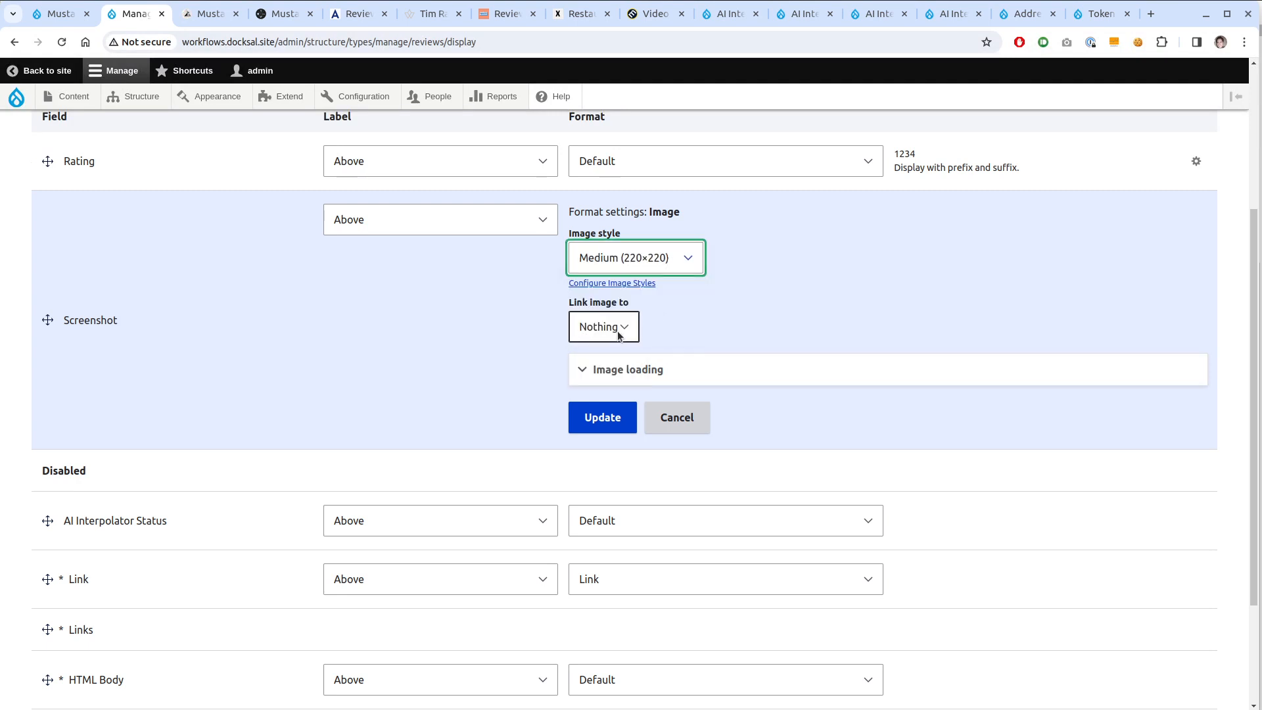
{"action": "left_click", "coordinate": [621, 328]}
{"action": "left_click", "coordinate": [606, 376]}
{"action": "left_click", "coordinate": [601, 418]}
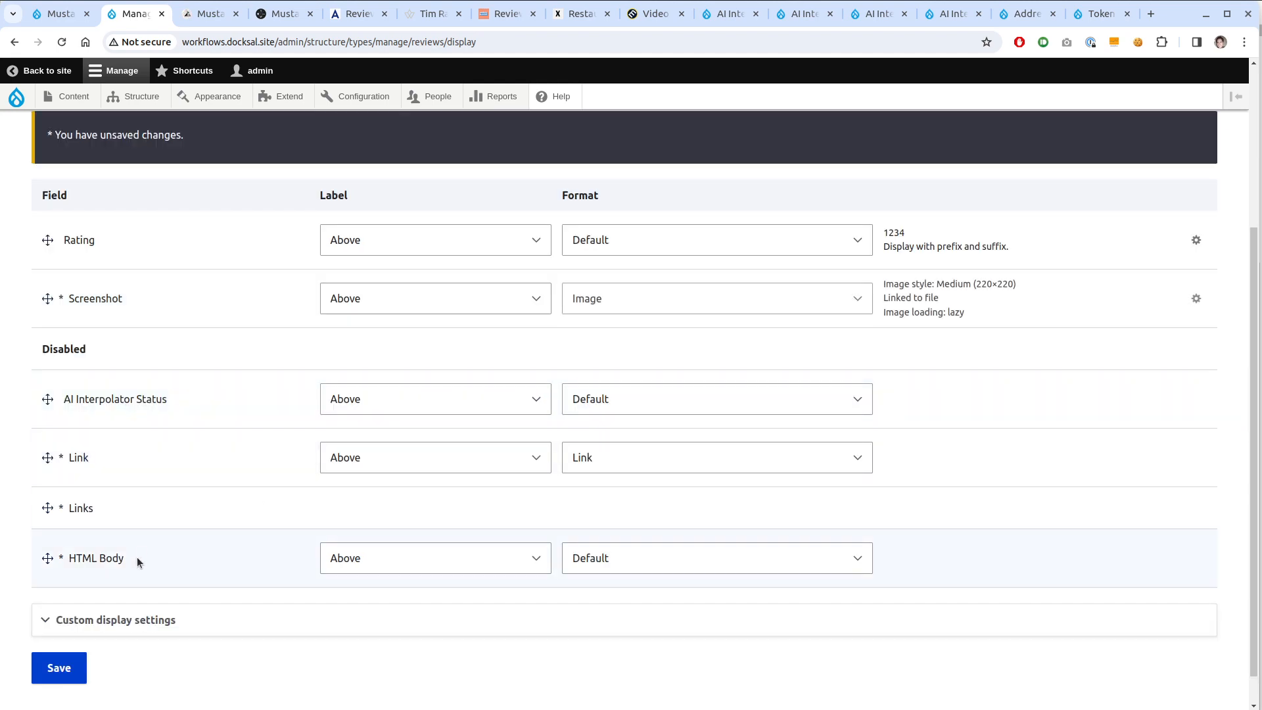
Save the Reviews display and reload the kebab review page to see the screenshot
{"action": "scroll", "coordinate": [137, 557], "scroll_direction": "down", "scroll_amount": 1}
{"action": "left_click", "coordinate": [59, 632]}
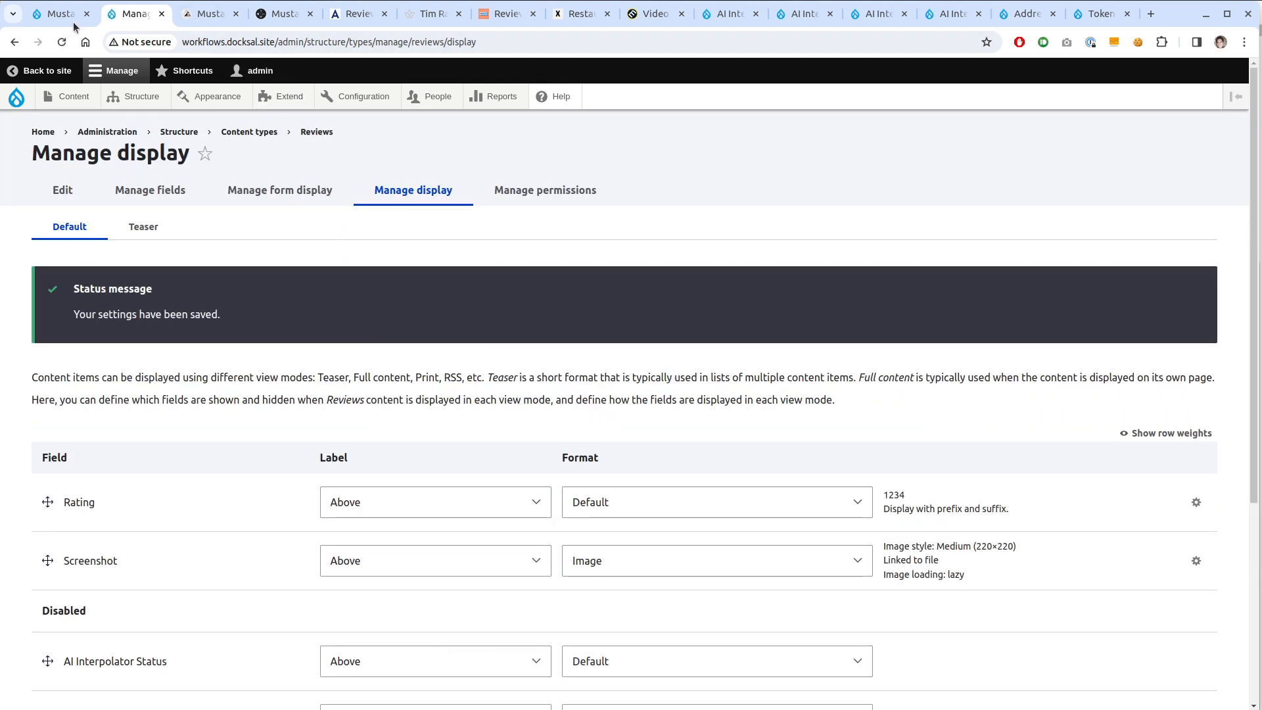
{"action": "left_click", "coordinate": [75, 23]}
{"action": "key", "text": "F5"}
{"action": "scroll", "coordinate": [99, 486], "scroll_direction": "up", "scroll_amount": 4}
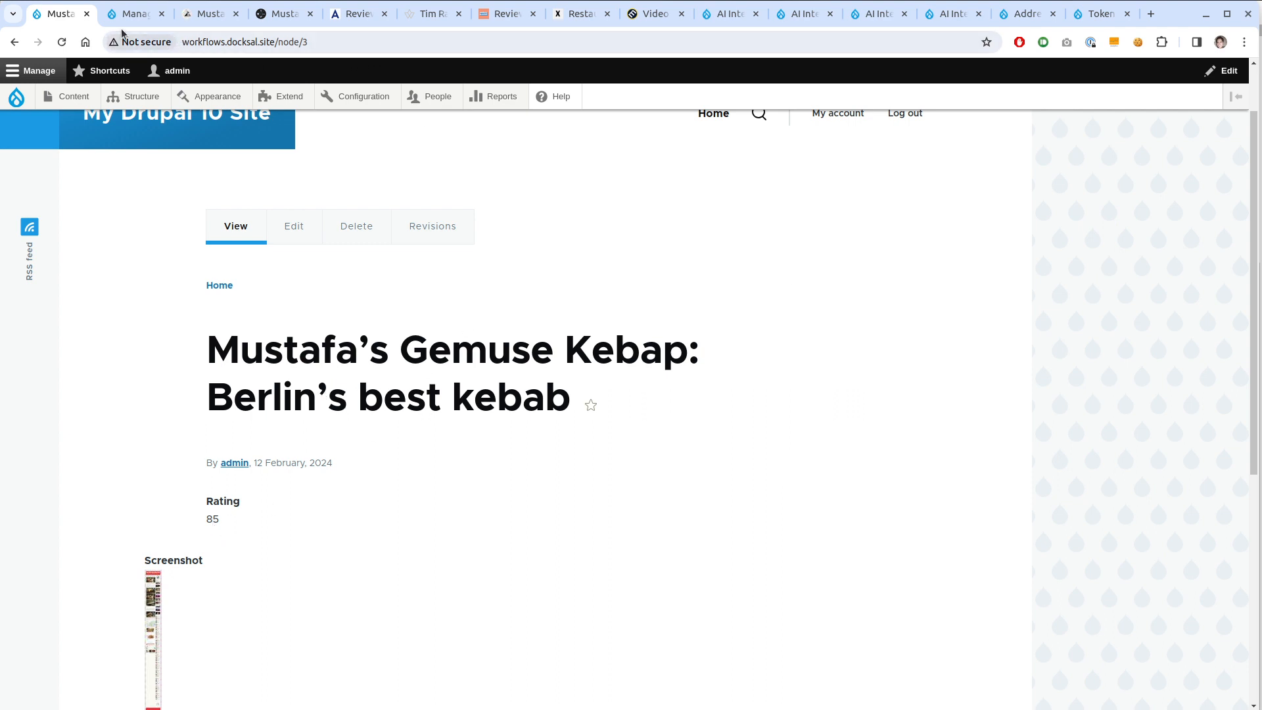
{"action": "left_click", "coordinate": [161, 14]}
{"action": "scroll", "coordinate": [282, 442], "scroll_direction": "down", "scroll_amount": 4}
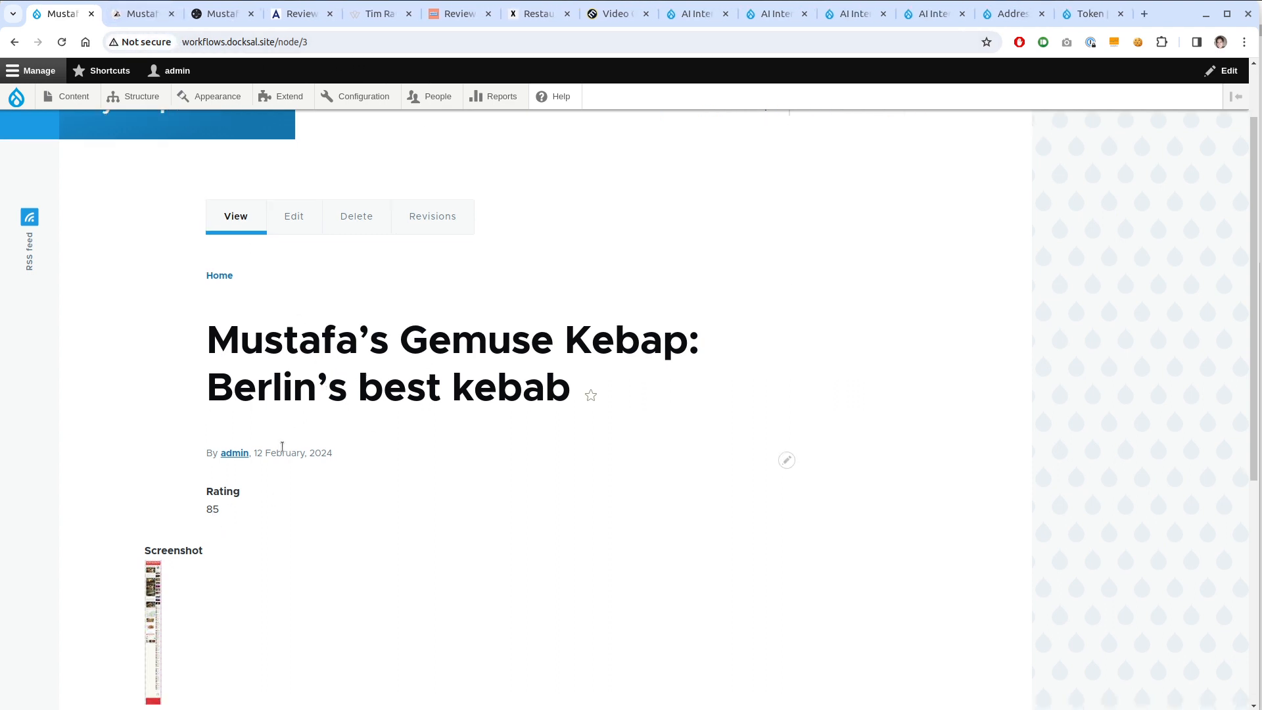
{"action": "left_click", "coordinate": [151, 433]}
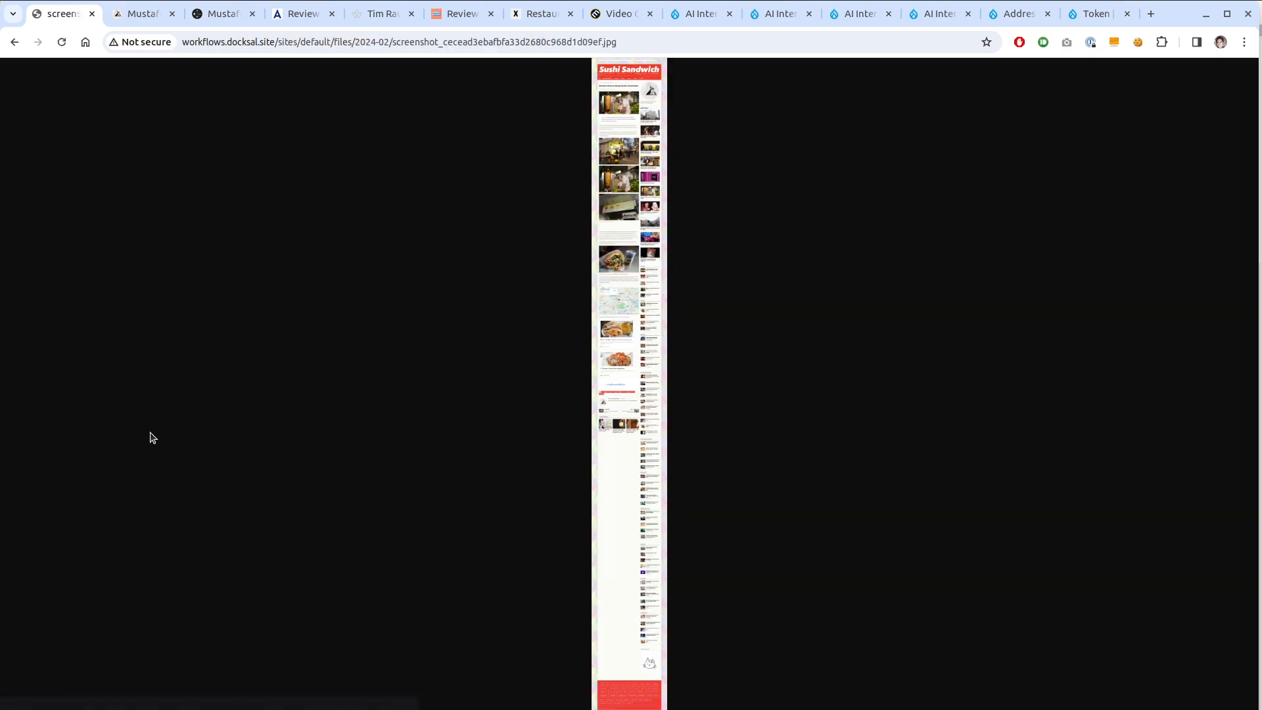
{"action": "left_click", "coordinate": [623, 161]}
{"action": "scroll", "coordinate": [558, 462], "scroll_direction": "up", "scroll_amount": 15}
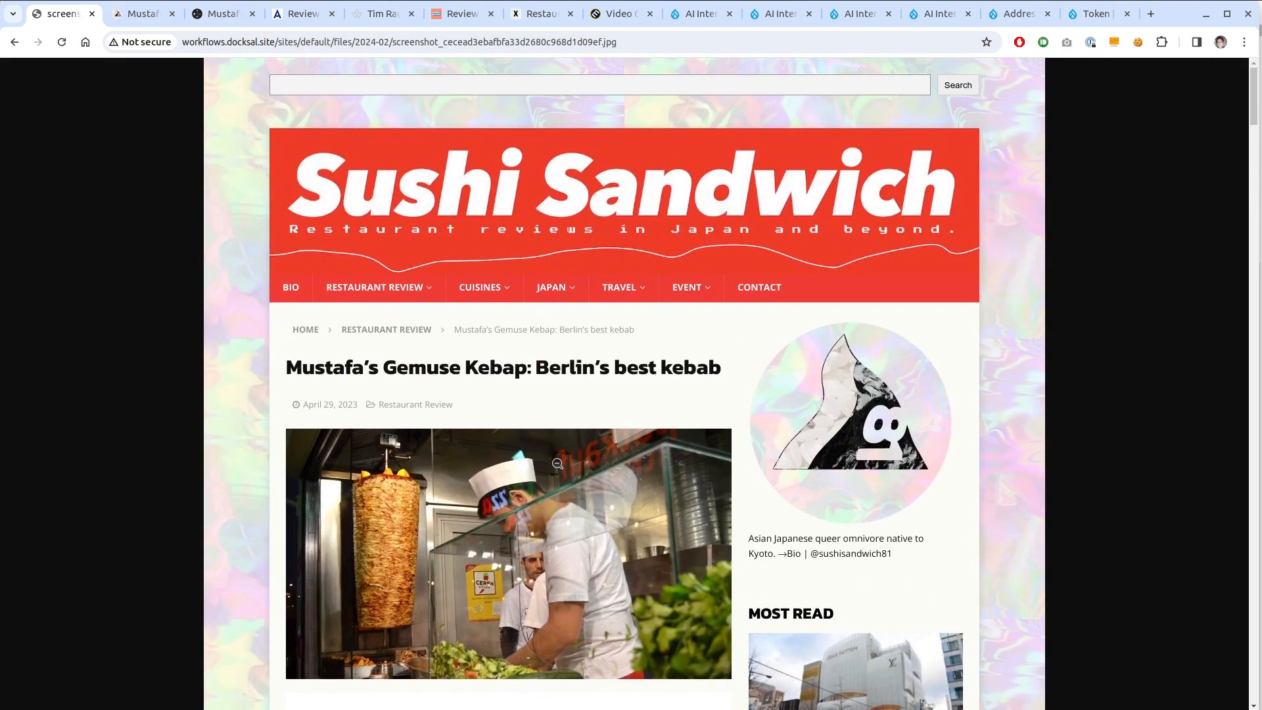
{"action": "key", "text": "alt+Left"}
{"action": "mouse_move", "coordinate": [77, 99]}
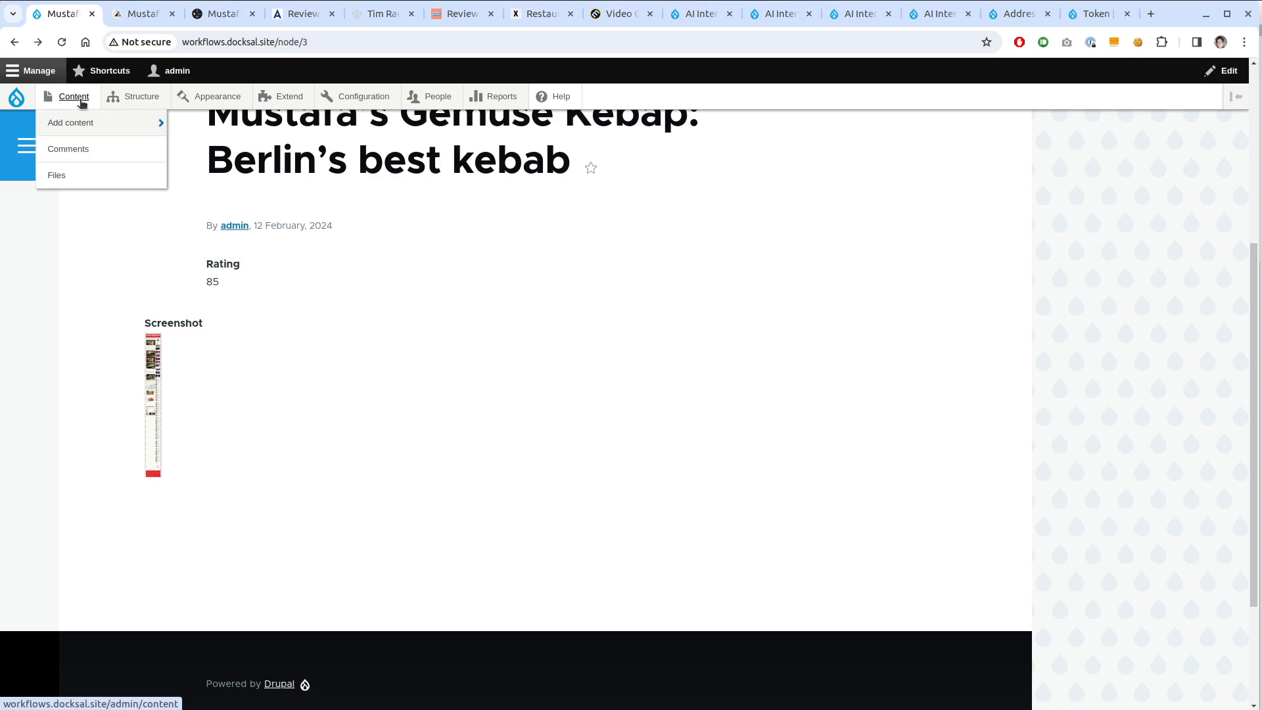
Start a new review titled with the Secret Food Tours post heading
{"action": "mouse_move", "coordinate": [109, 118]}
{"action": "left_click", "coordinate": [194, 175]}
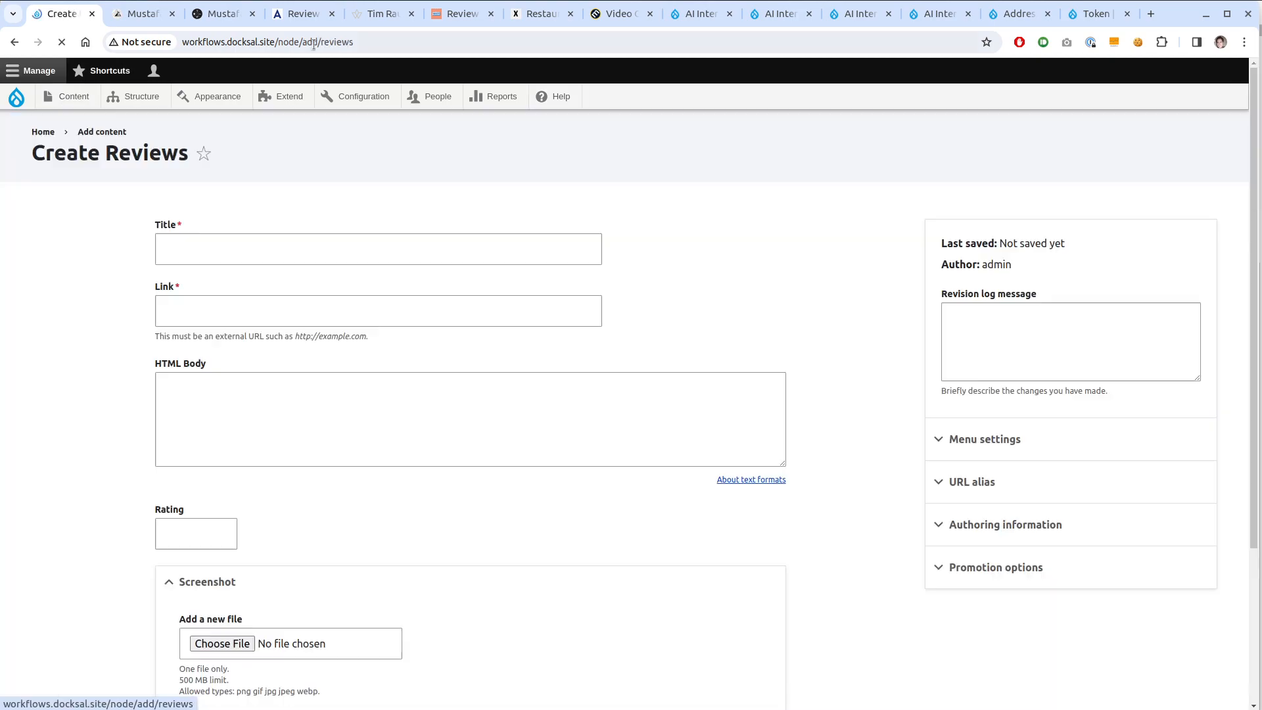
{"action": "key", "text": "ctrl+3"}
{"action": "scroll", "coordinate": [385, 320], "scroll_direction": "up", "scroll_amount": 2}
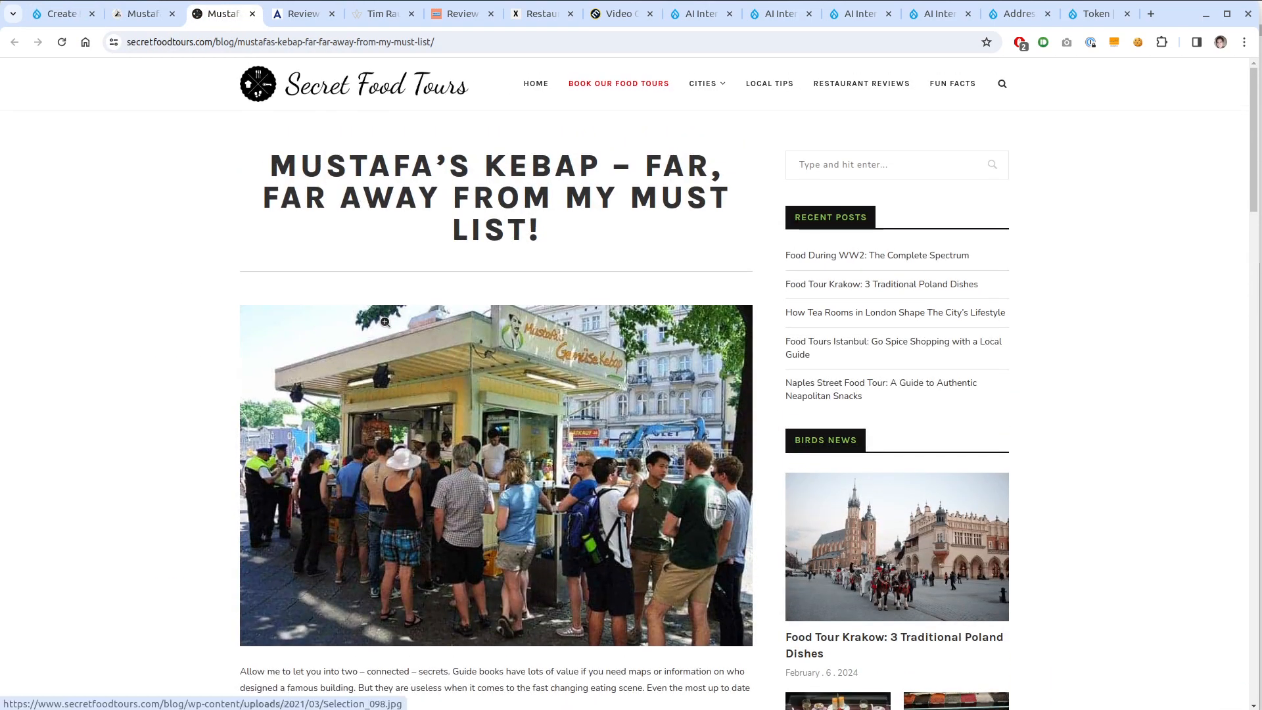
{"action": "left_click_drag", "start_coordinate": [549, 228], "coordinate": [273, 161]}
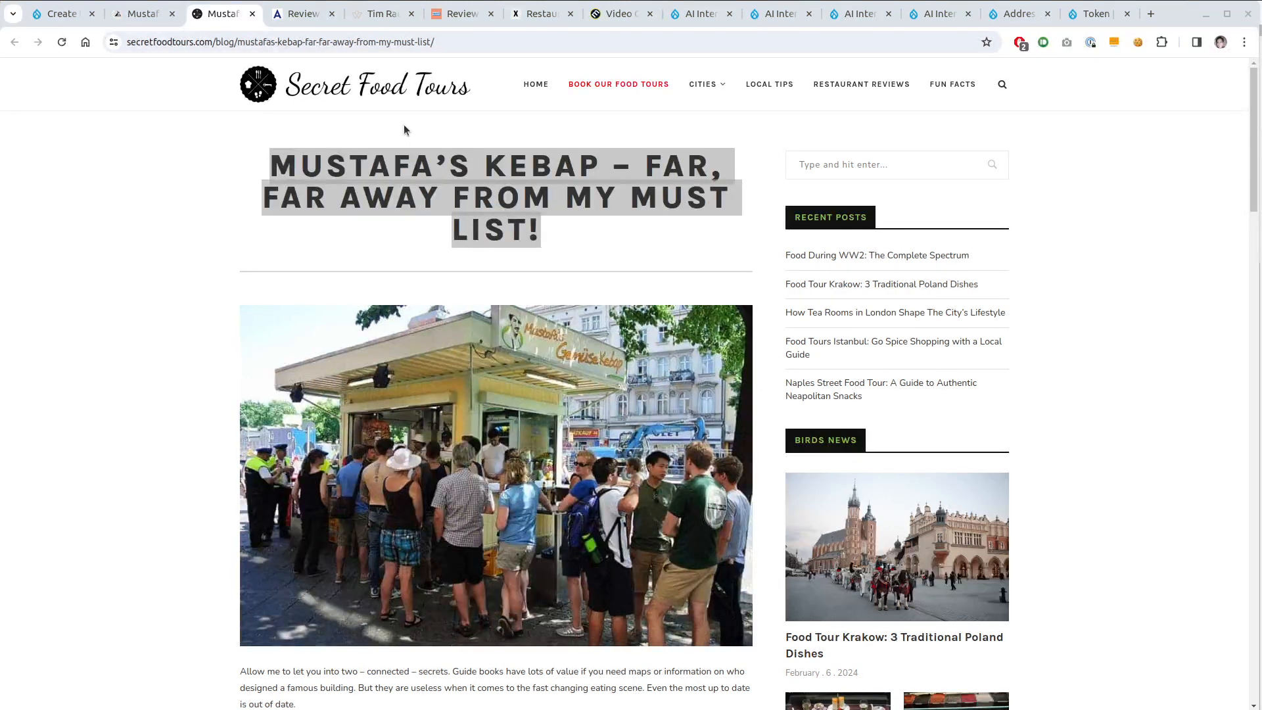
{"action": "left_click", "coordinate": [421, 43]}
{"action": "left_click", "coordinate": [470, 214]}
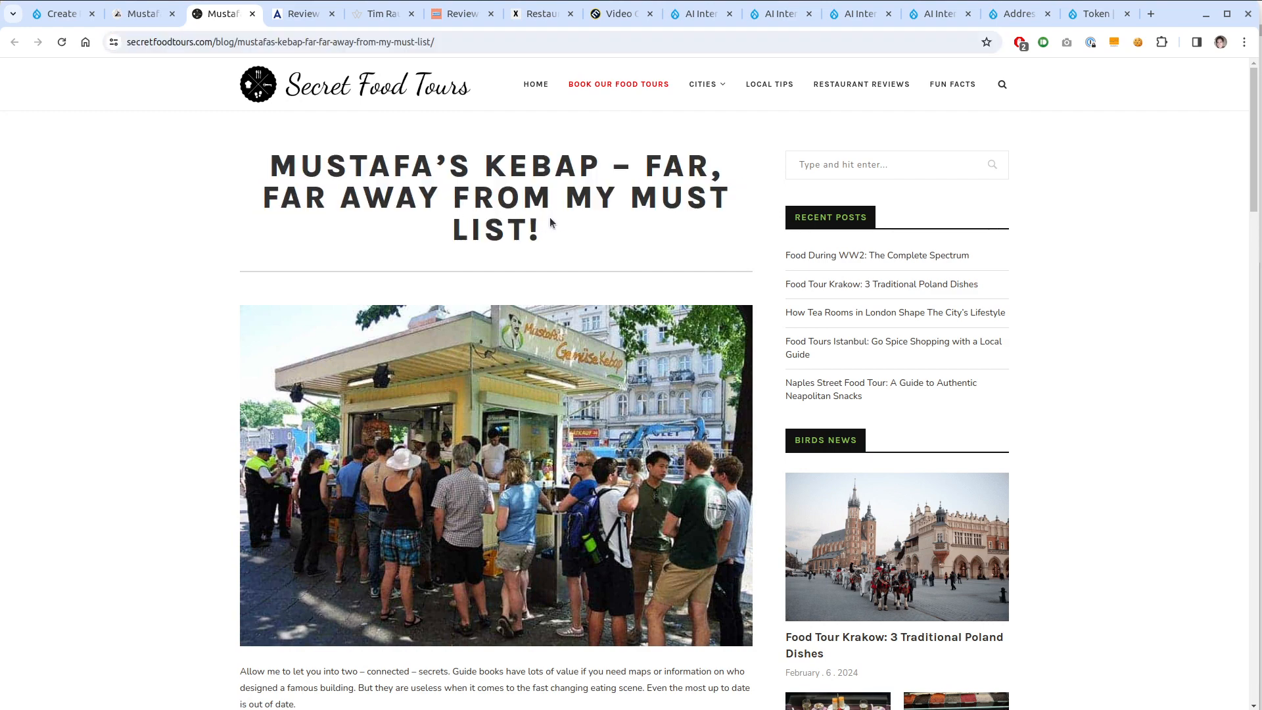
{"action": "left_click_drag", "start_coordinate": [549, 222], "coordinate": [266, 121]}
{"action": "key", "text": "ctrl+c"}
{"action": "left_click", "coordinate": [141, 14]}
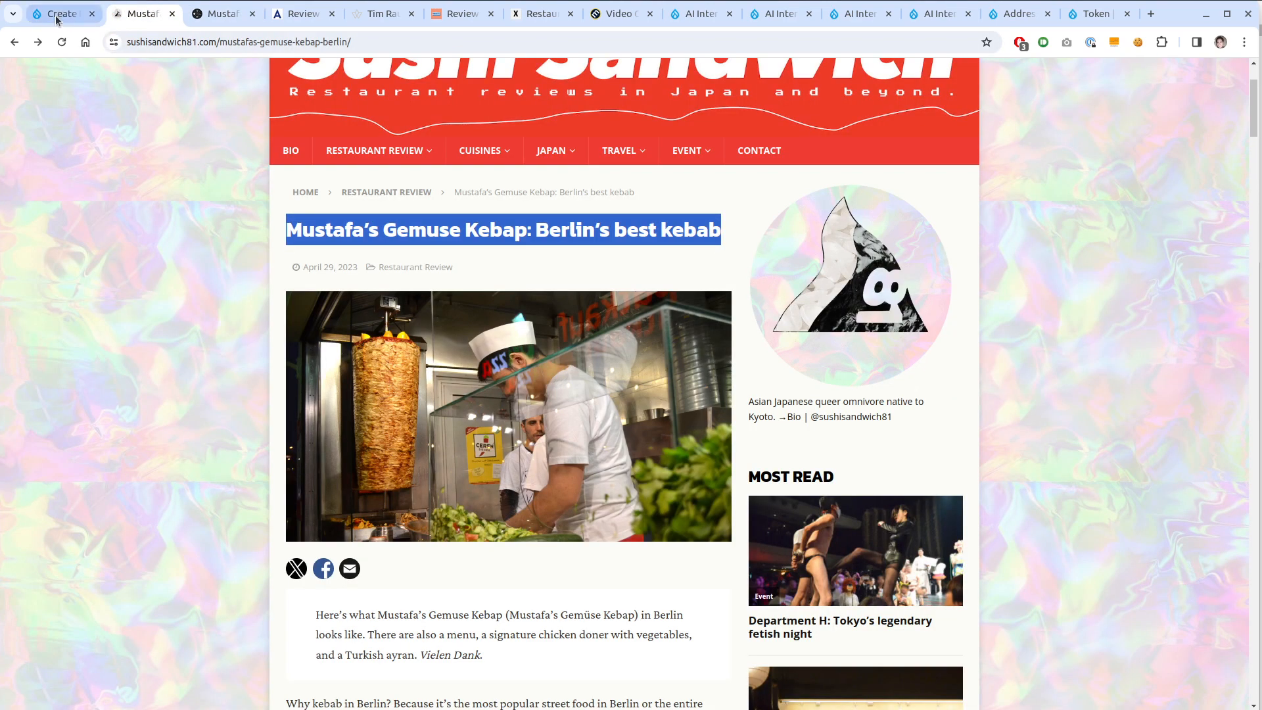
{"action": "left_click", "coordinate": [58, 19]}
{"action": "left_click", "coordinate": [312, 248]}
{"action": "key", "text": "ctrl+v"}
Paste the Secret Food Tours post address into Link and save the review
{"action": "left_click", "coordinate": [228, 11]}
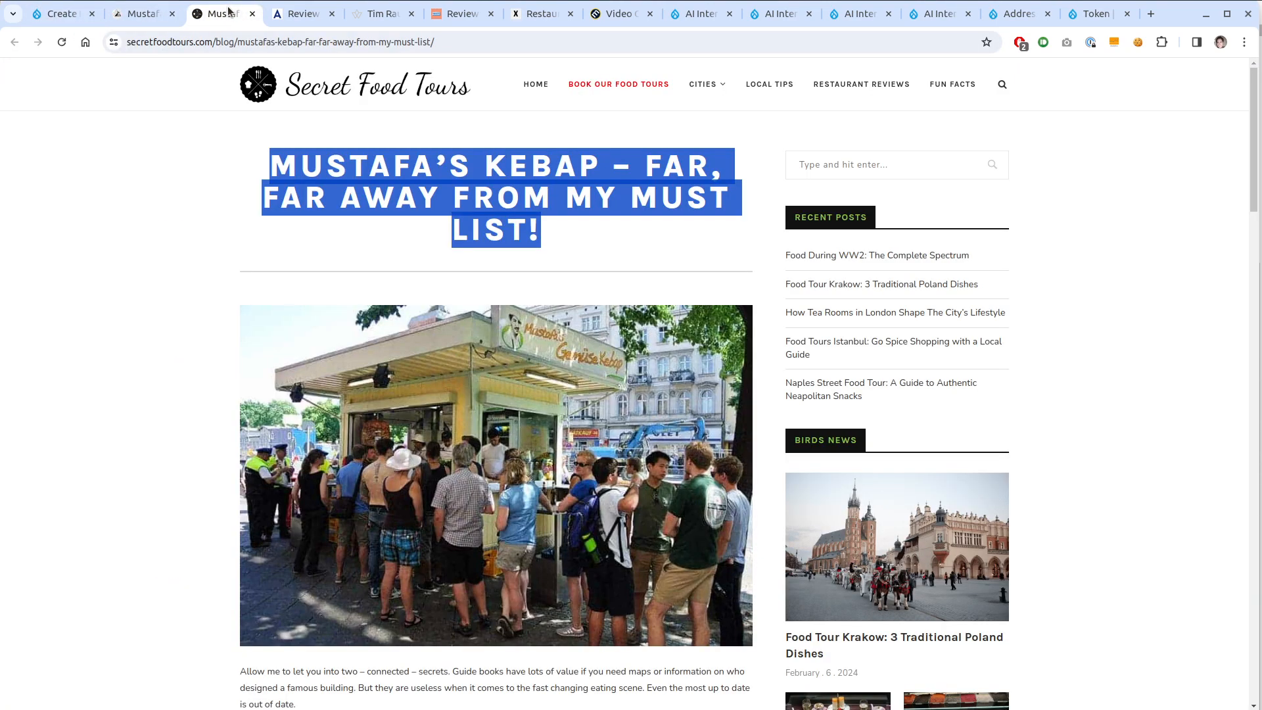
{"action": "left_click", "coordinate": [263, 41]}
{"action": "key", "text": "ctrl+c"}
{"action": "left_click", "coordinate": [62, 14]}
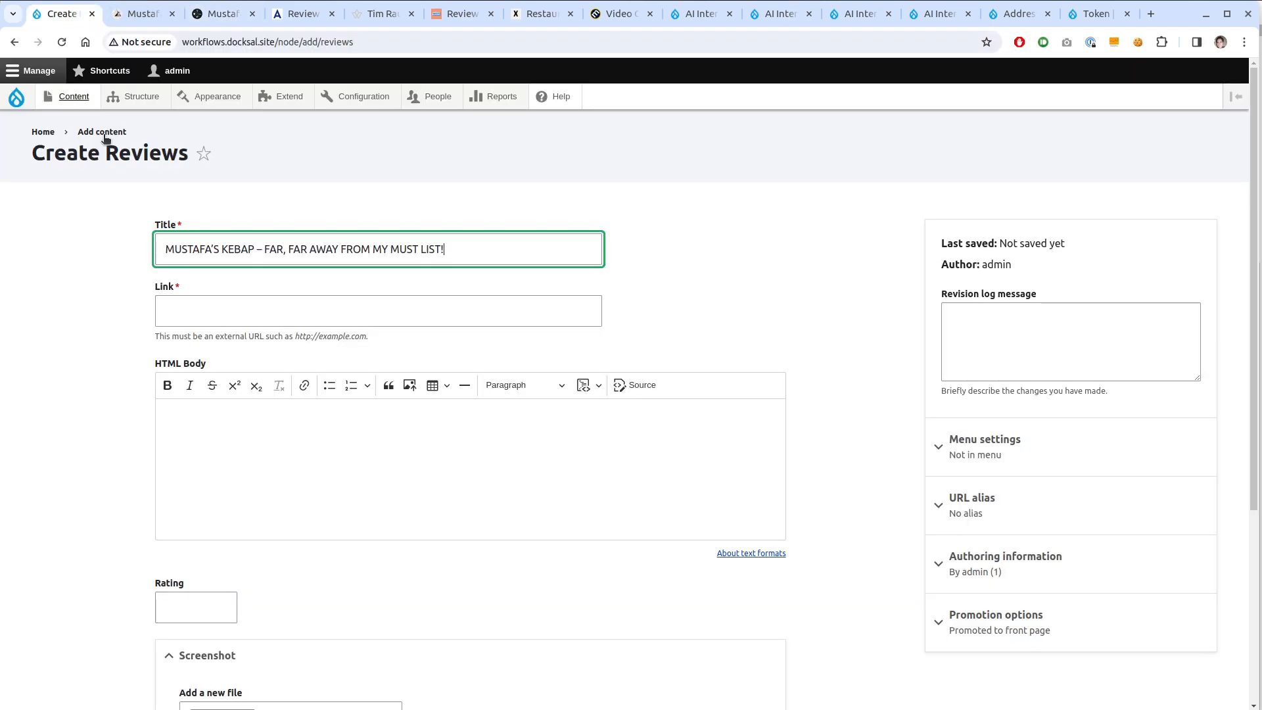
{"action": "left_click", "coordinate": [242, 314]}
{"action": "key", "text": "ctrl+v"}
{"action": "scroll", "coordinate": [203, 549], "scroll_direction": "down", "scroll_amount": 4}
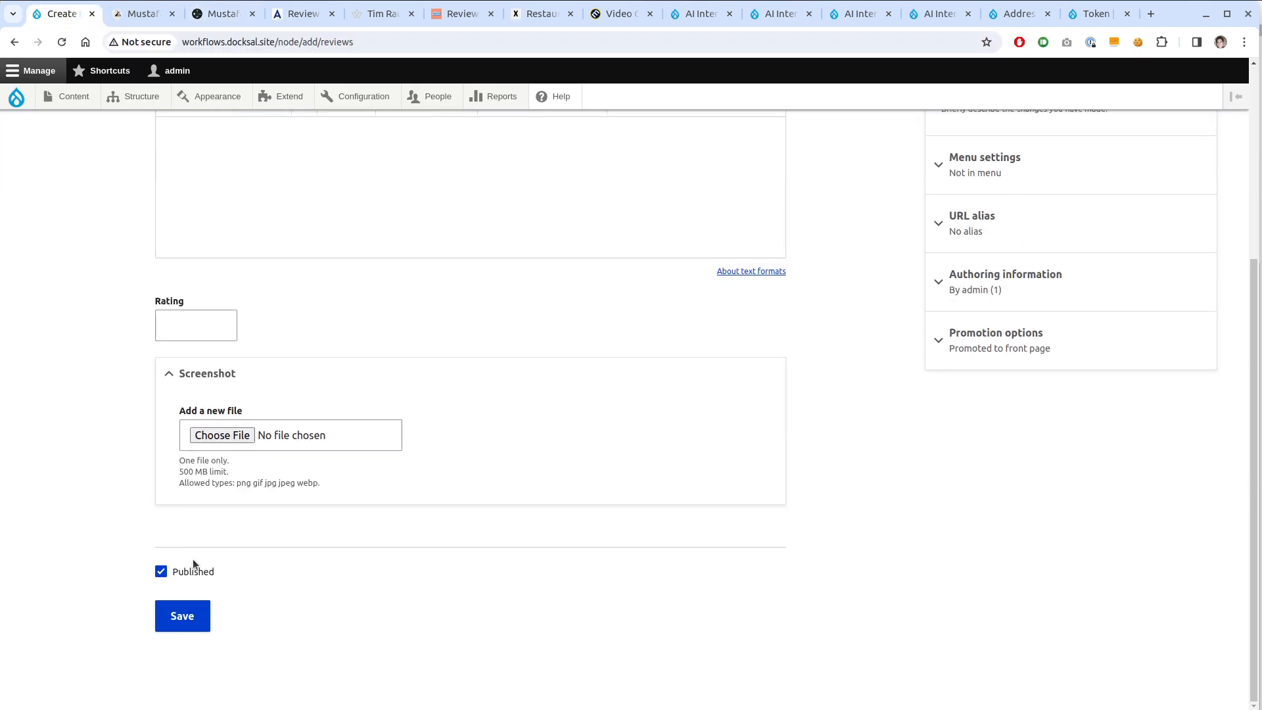
{"action": "scroll", "coordinate": [192, 559], "scroll_direction": "up", "scroll_amount": 1}
{"action": "left_click", "coordinate": [178, 692]}
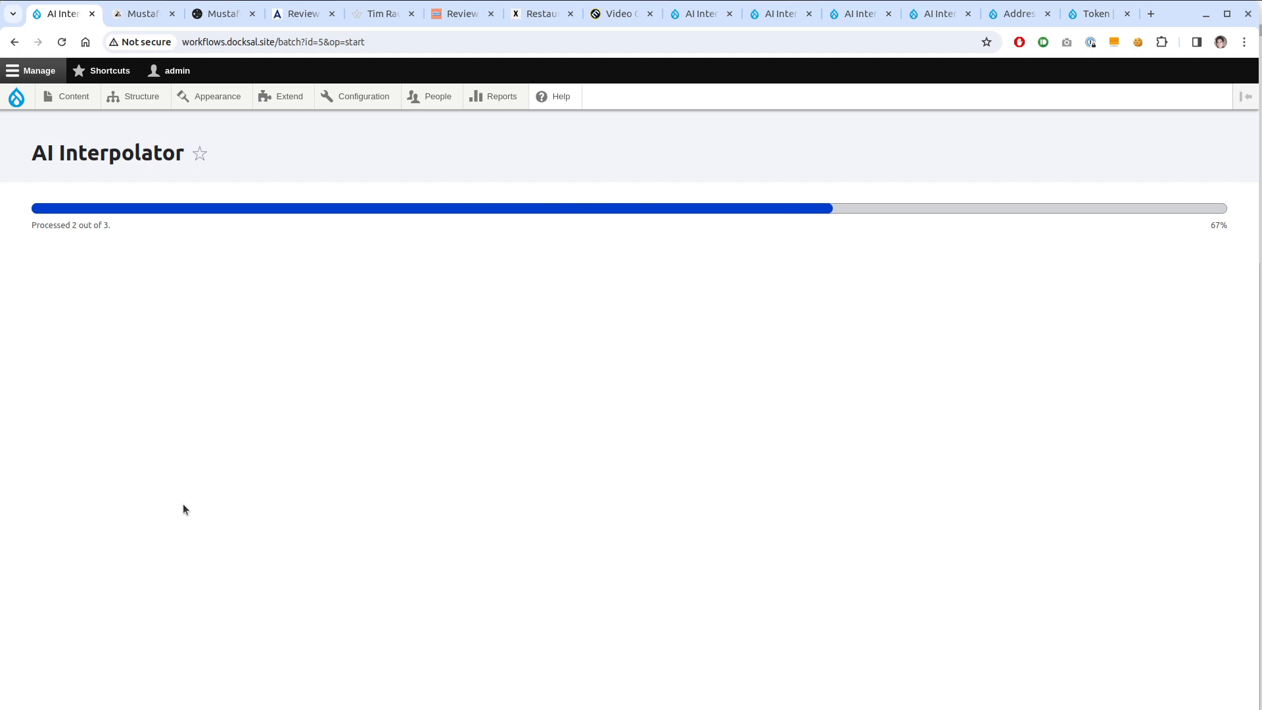
View the new review's rating of 25 and its full-page screenshot at full size
{"action": "scroll", "coordinate": [137, 566], "scroll_direction": "down", "scroll_amount": 3}
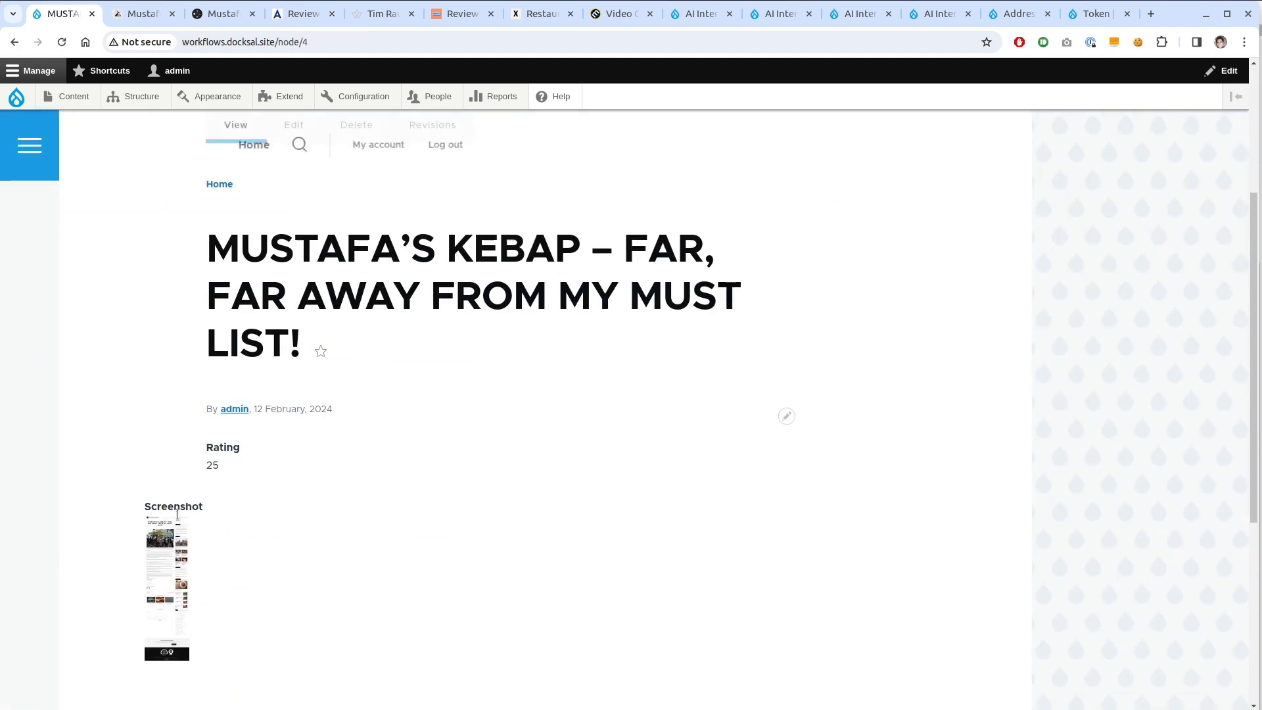
{"action": "scroll", "coordinate": [231, 529], "scroll_direction": "down", "scroll_amount": 2}
{"action": "scroll", "coordinate": [257, 503], "scroll_direction": "down", "scroll_amount": 3}
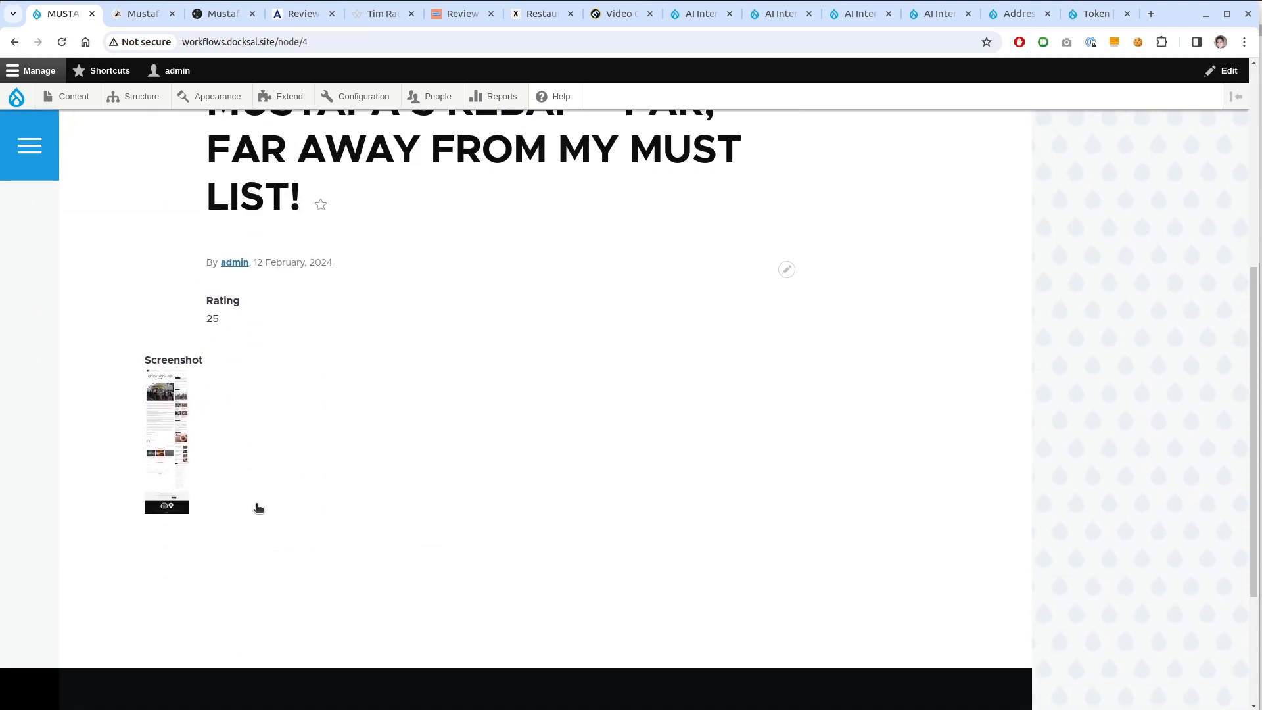
{"action": "left_click", "coordinate": [190, 459]}
{"action": "left_click", "coordinate": [592, 279]}
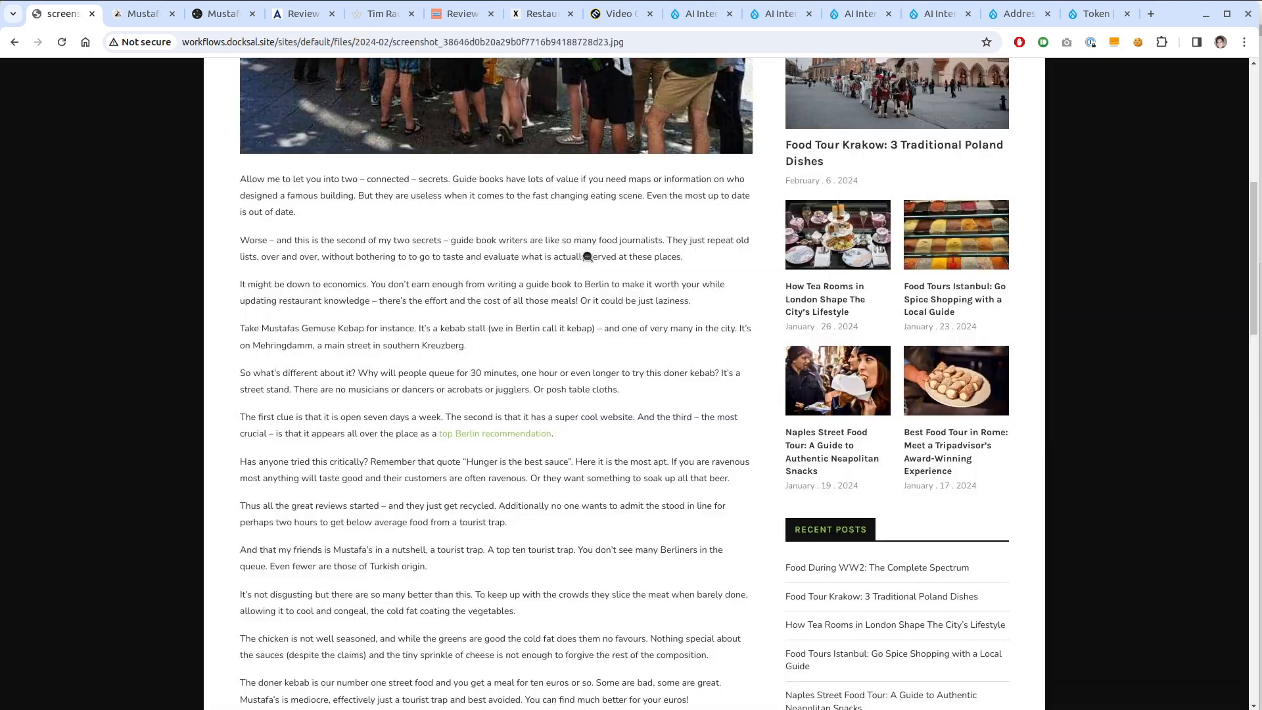
{"action": "scroll", "coordinate": [606, 456], "scroll_direction": "up", "scroll_amount": 1}
{"action": "scroll", "coordinate": [605, 456], "scroll_direction": "up", "scroll_amount": 7}
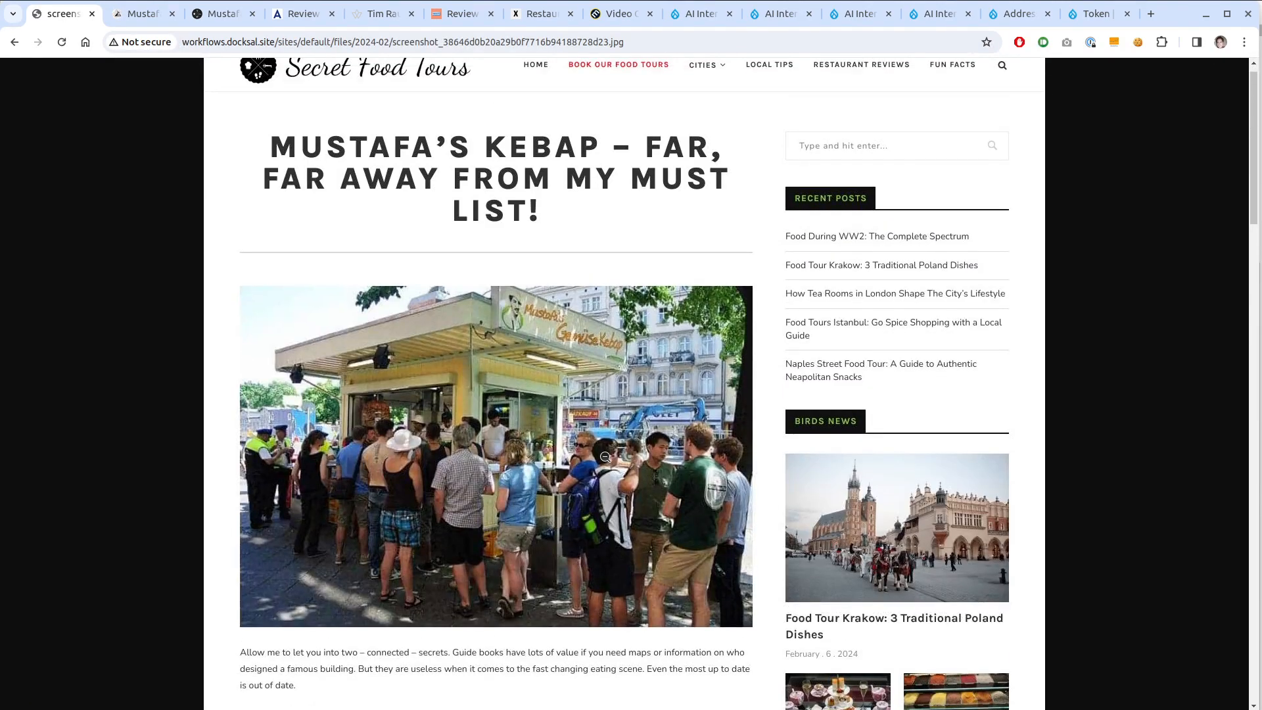
{"action": "key", "text": "alt+Left"}
Check the AI-generated body on the review's Edit form, then return to the review
{"action": "scroll", "coordinate": [606, 454], "scroll_direction": "up", "scroll_amount": 4}
{"action": "left_click", "coordinate": [297, 221]}
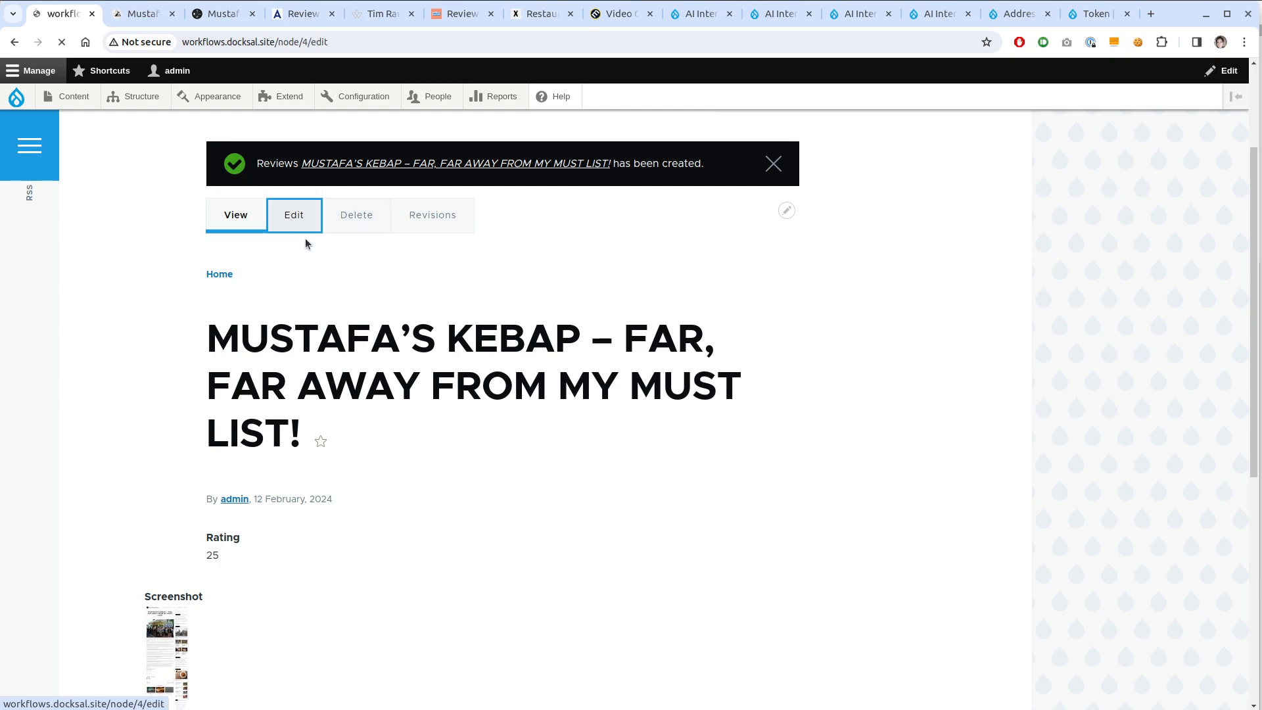
{"action": "scroll", "coordinate": [411, 421], "scroll_direction": "down", "scroll_amount": 2}
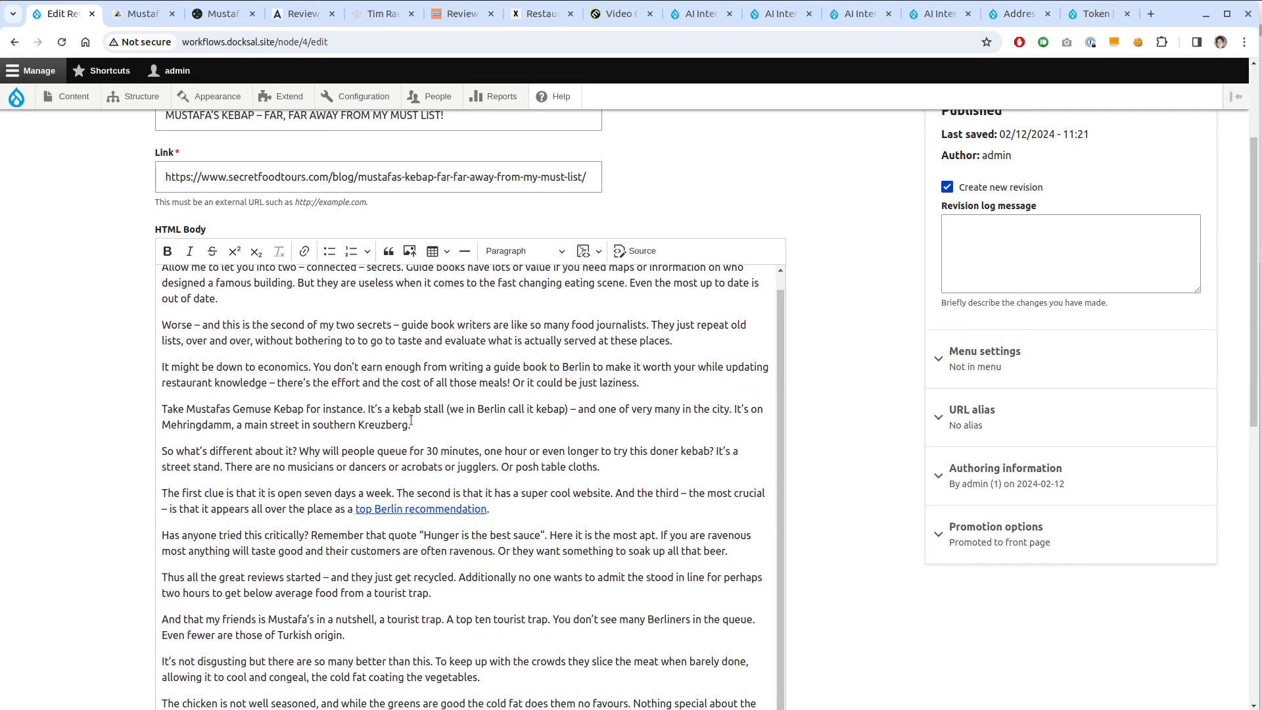
{"action": "scroll", "coordinate": [411, 420], "scroll_direction": "down", "scroll_amount": 3}
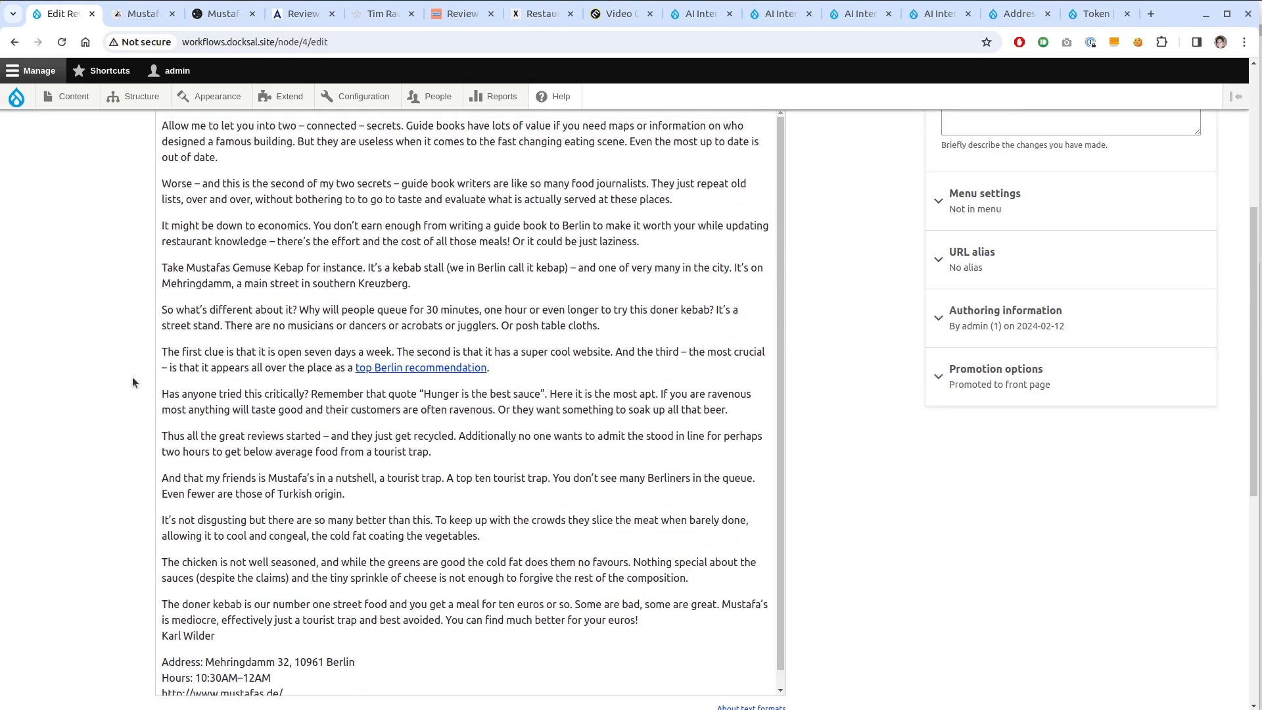
{"action": "scroll", "coordinate": [41, 348], "scroll_direction": "up", "scroll_amount": 3}
{"action": "key", "text": "alt+Left"}
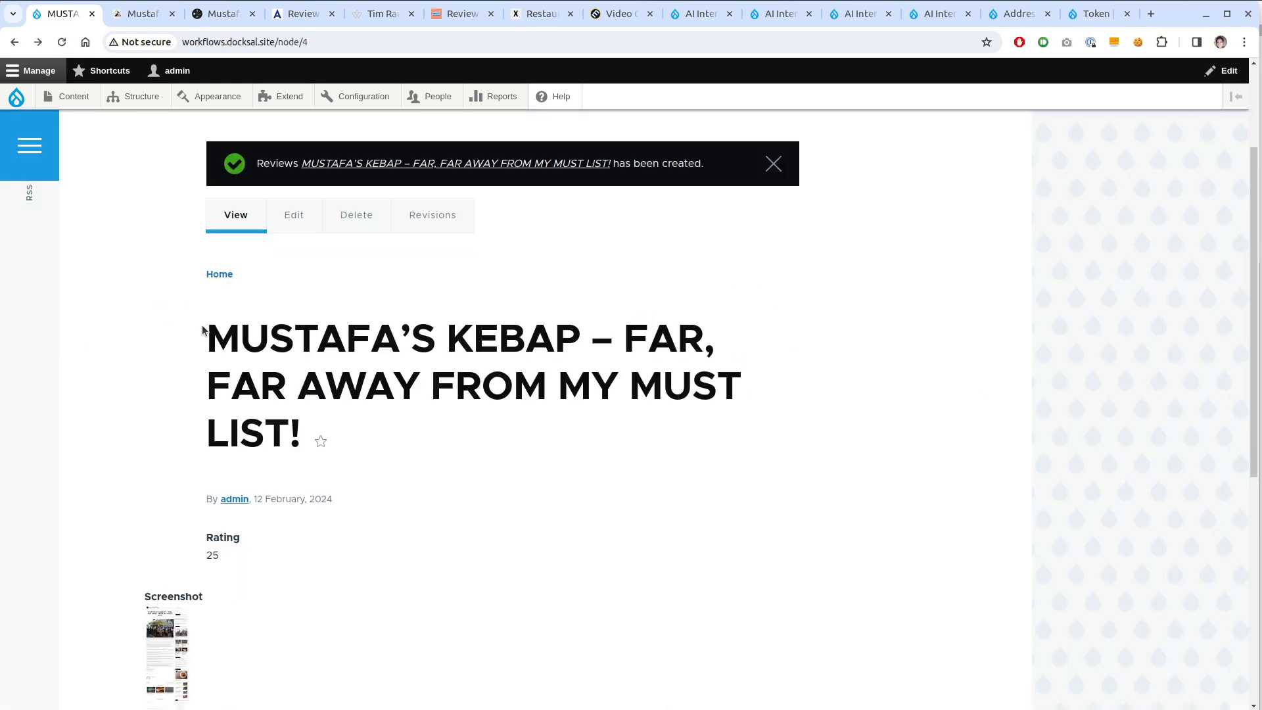